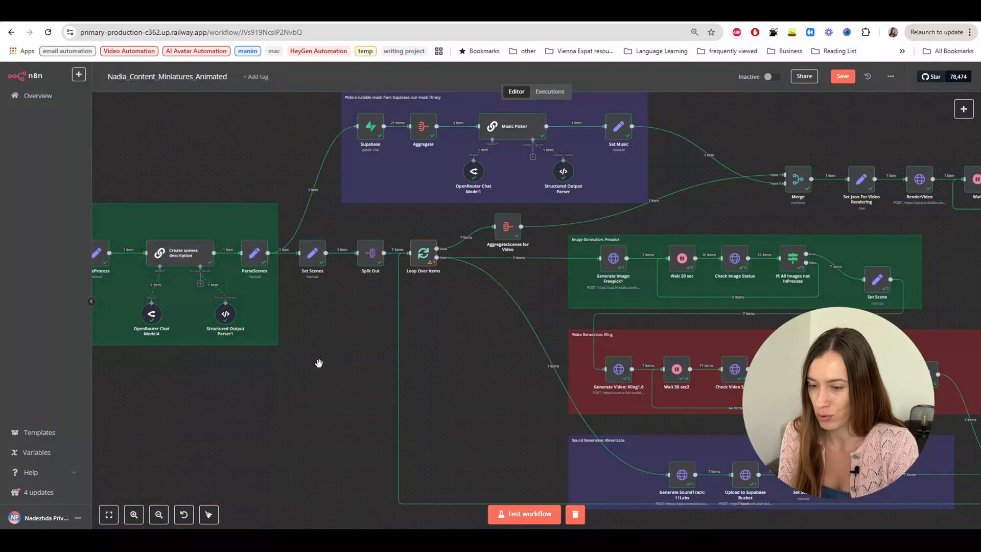
Step: Survey the miniature video workflow from the Creative Producer Agent through the music, image, video and sound generation sections to video rendering
{"action": "scroll", "coordinate": [319, 363], "scroll_direction": "left", "scroll_amount": 10}
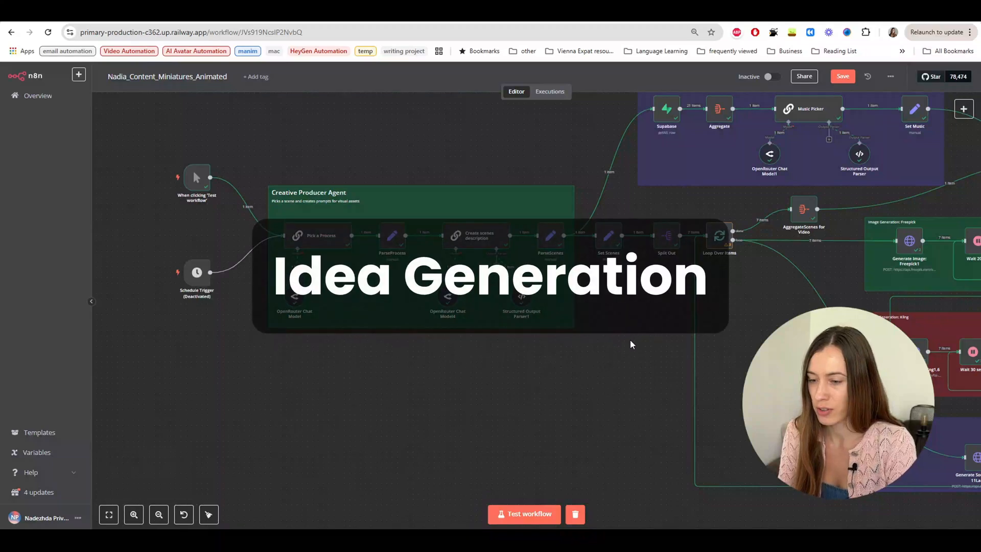
{"action": "left_click_drag", "start_coordinate": [662, 318], "coordinate": [462, 343]}
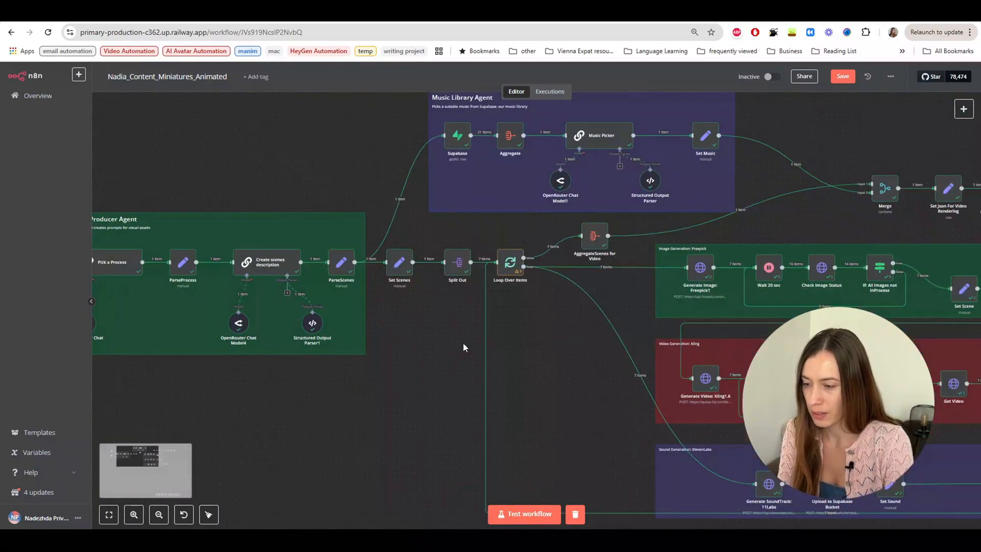
{"action": "left_click_drag", "start_coordinate": [581, 369], "coordinate": [389, 318]}
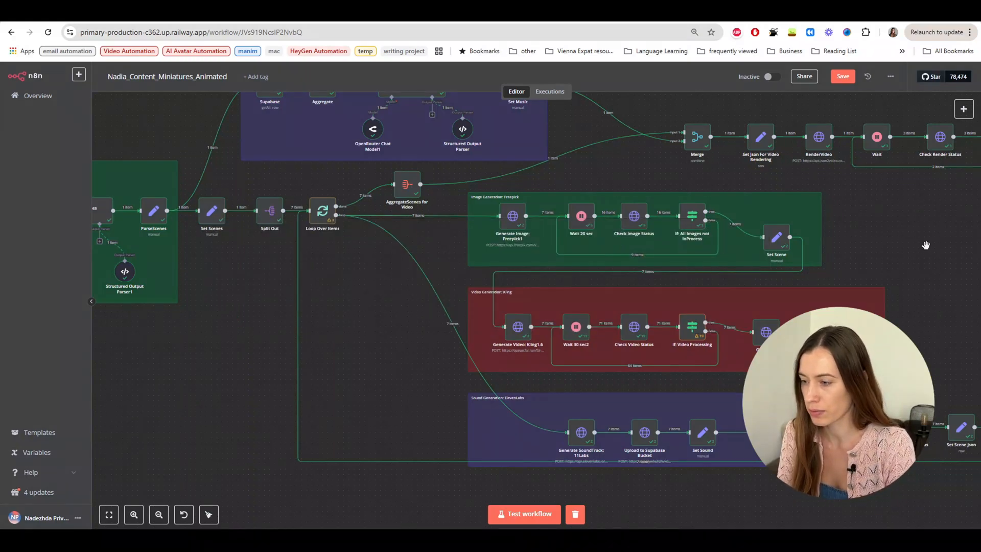
{"action": "left_click_drag", "start_coordinate": [924, 247], "coordinate": [862, 296]}
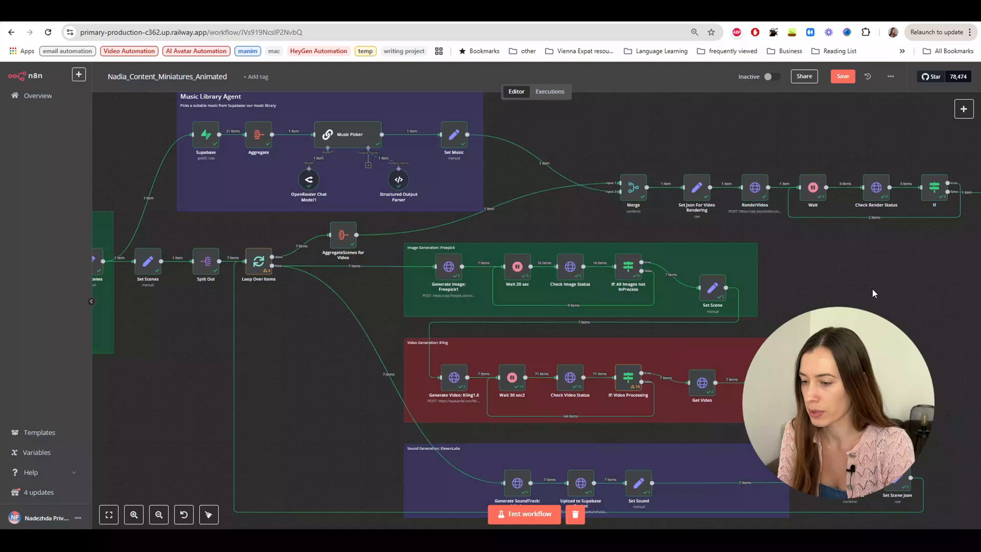
{"action": "left_click_drag", "start_coordinate": [883, 284], "coordinate": [882, 285]}
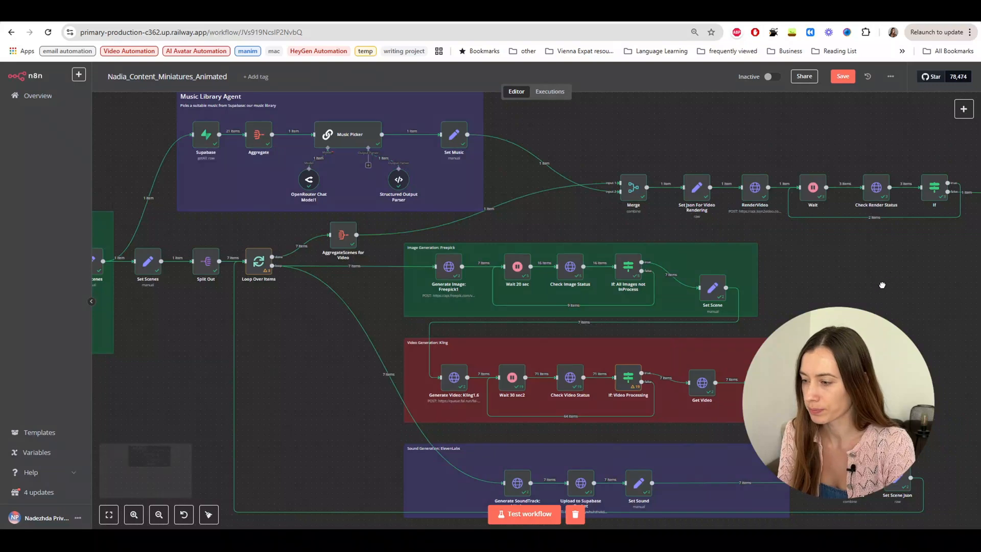
{"action": "left_click_drag", "start_coordinate": [882, 285], "coordinate": [776, 303]}
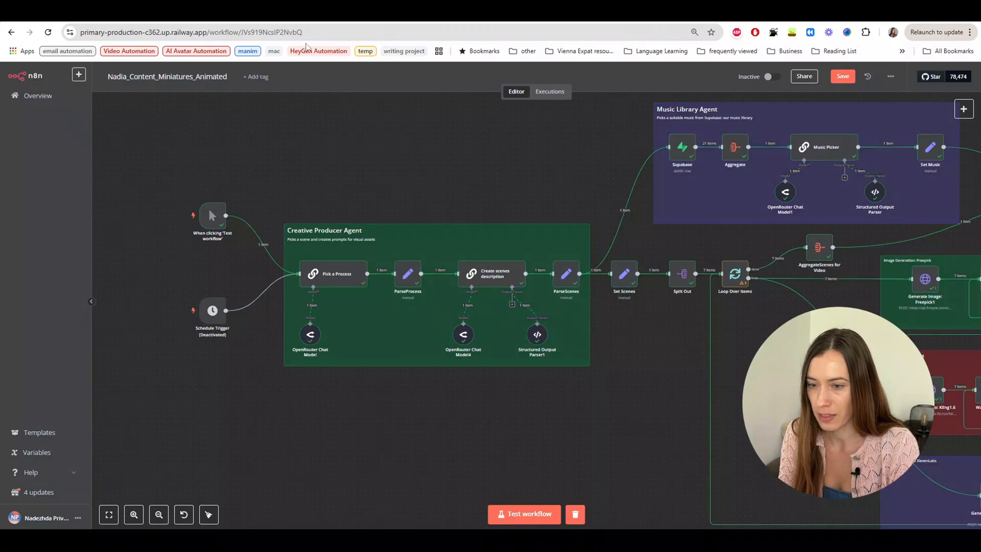
Step: Switch to the finished 2025-04-11-61341.mp4 video, play it from the beginning and pause it at about 0:25
{"action": "left_click", "coordinate": [325, 21]}
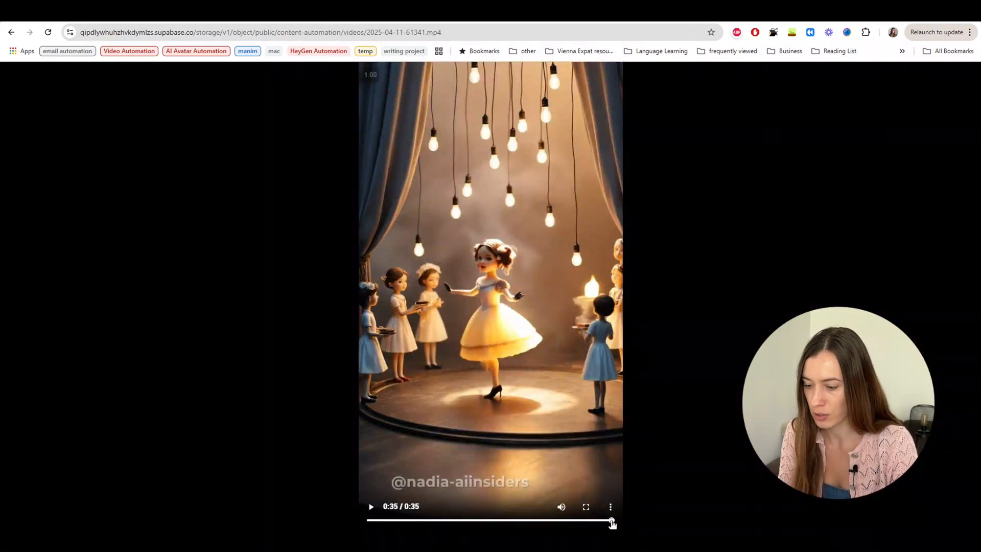
{"action": "left_click_drag", "start_coordinate": [611, 520], "coordinate": [375, 521]}
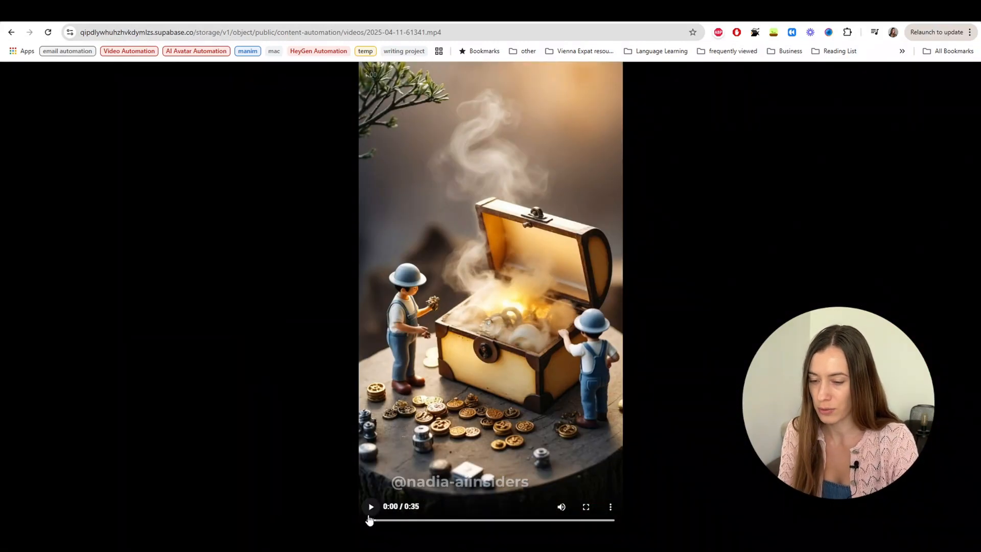
{"action": "left_click", "coordinate": [370, 508]}
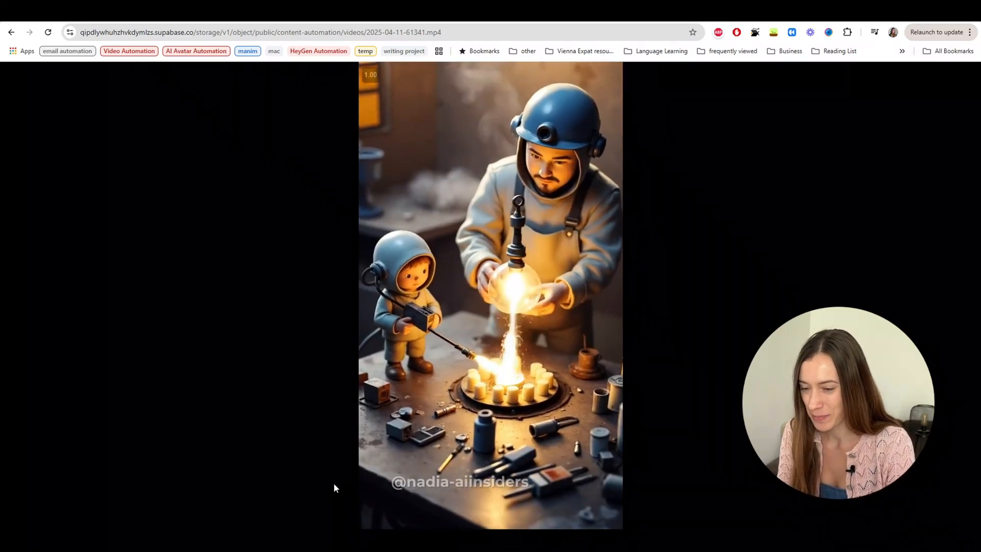
{"action": "mouse_move", "coordinate": [374, 498]}
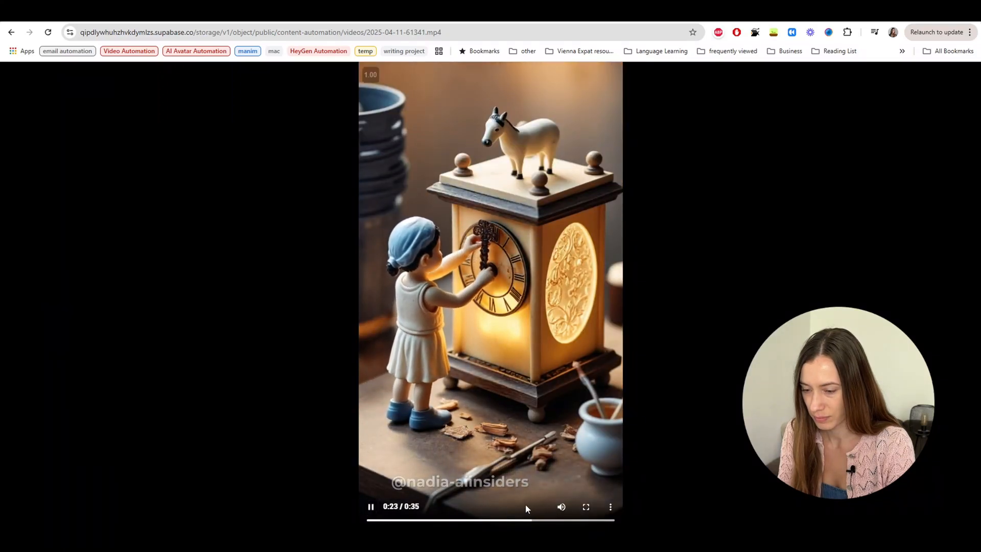
{"action": "left_click", "coordinate": [373, 506]}
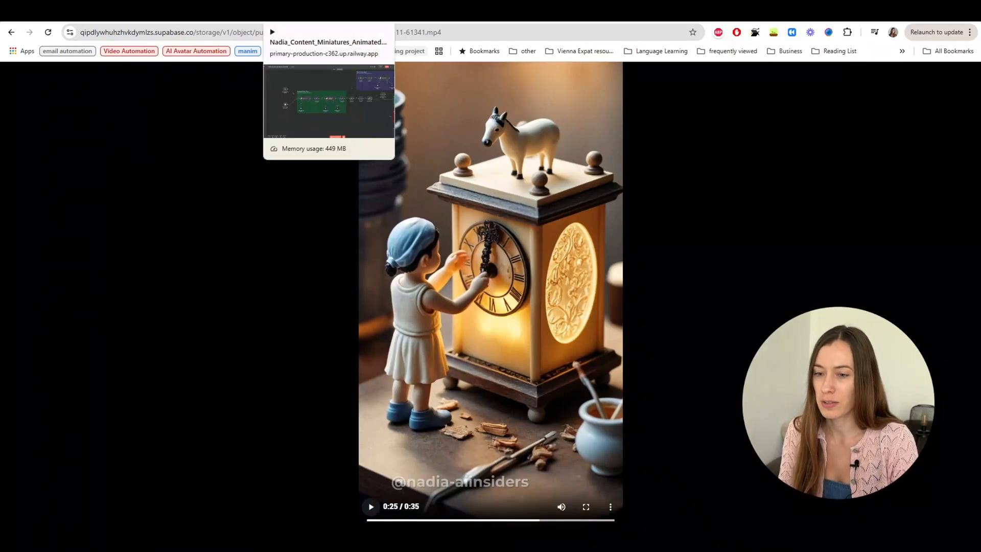
Step: Switch to Supabase and view the videos folder of the content-automation bucket where the rendered video is stored
{"action": "left_click", "coordinate": [278, 12]}
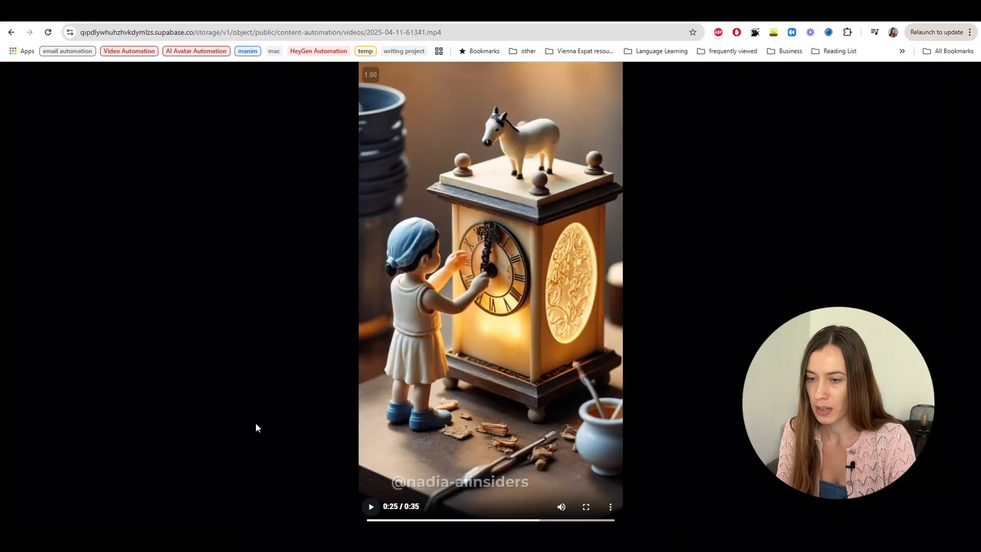
{"action": "left_click", "coordinate": [253, 12]}
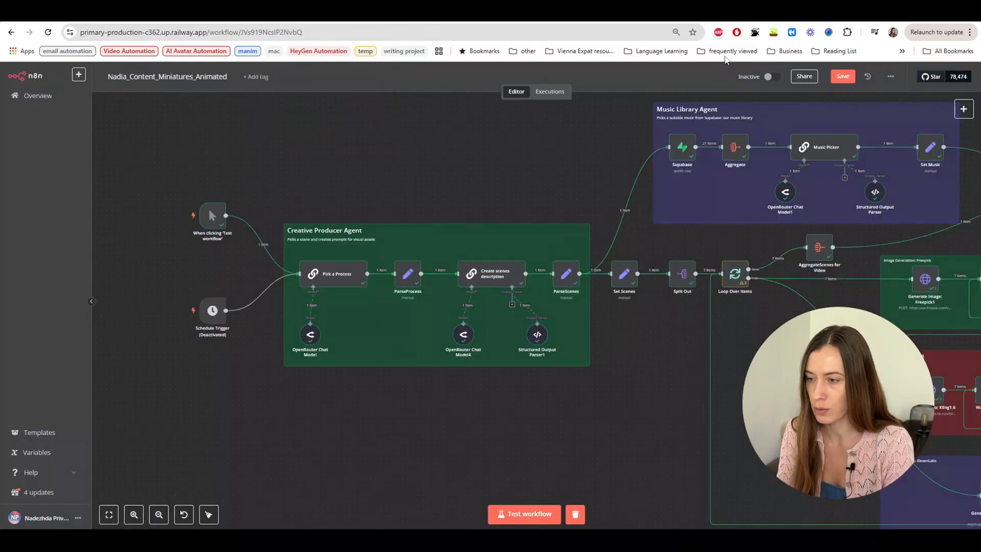
{"action": "left_click", "coordinate": [469, 13]}
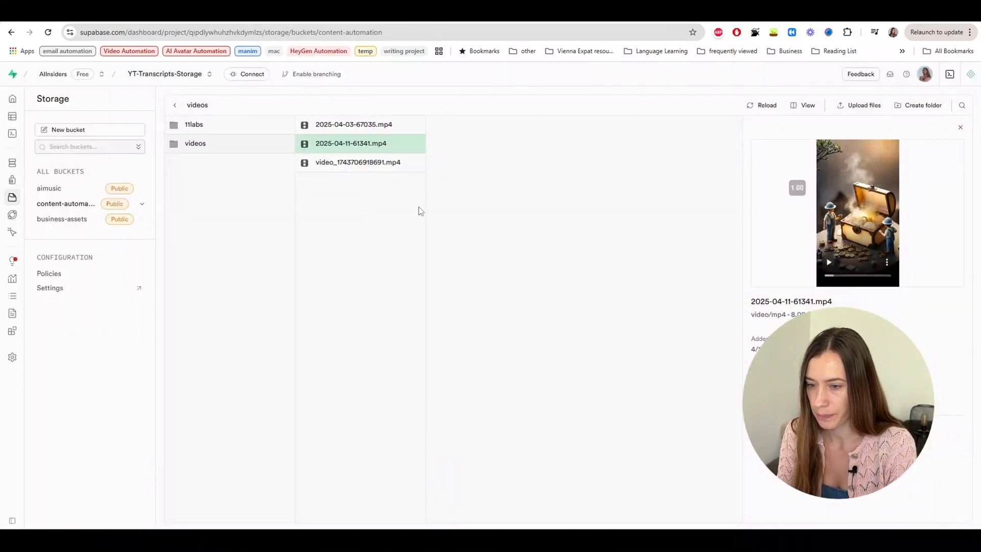
Step: Return to the n8n workflow, inspect the Schedule Trigger node's trigger rules, and go back to the canvas
{"action": "key", "text": "ctrl+shift+Tab"}
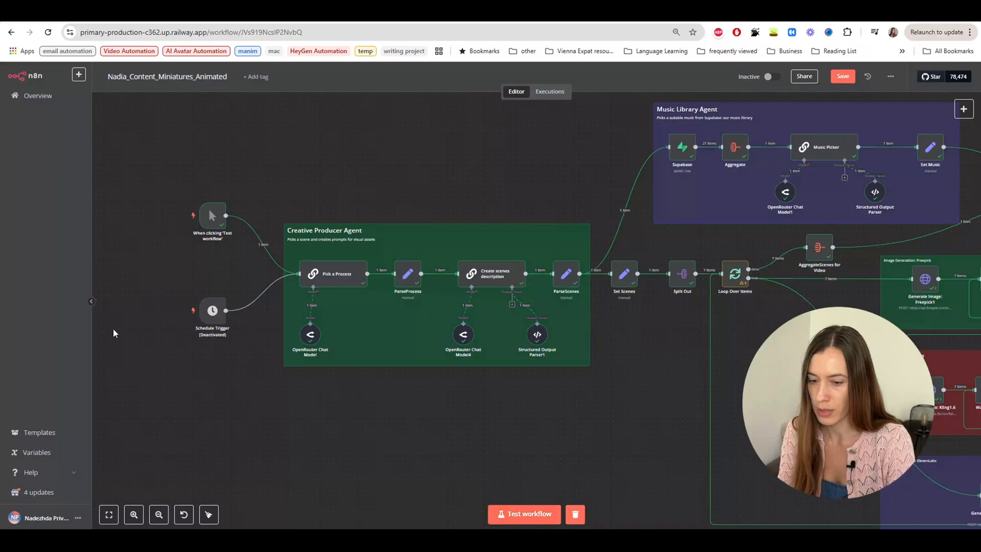
{"action": "double_click", "coordinate": [213, 310]}
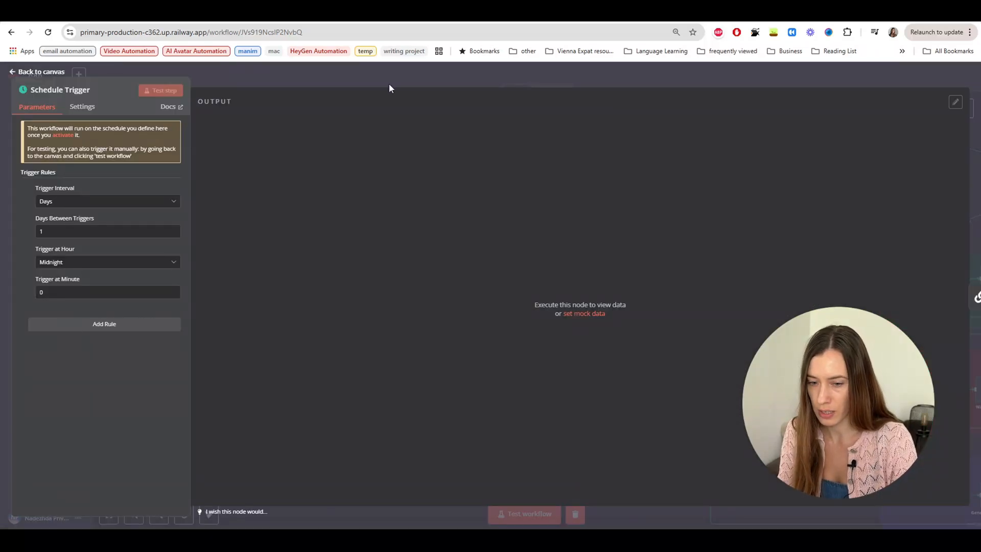
{"action": "left_click", "coordinate": [388, 84]}
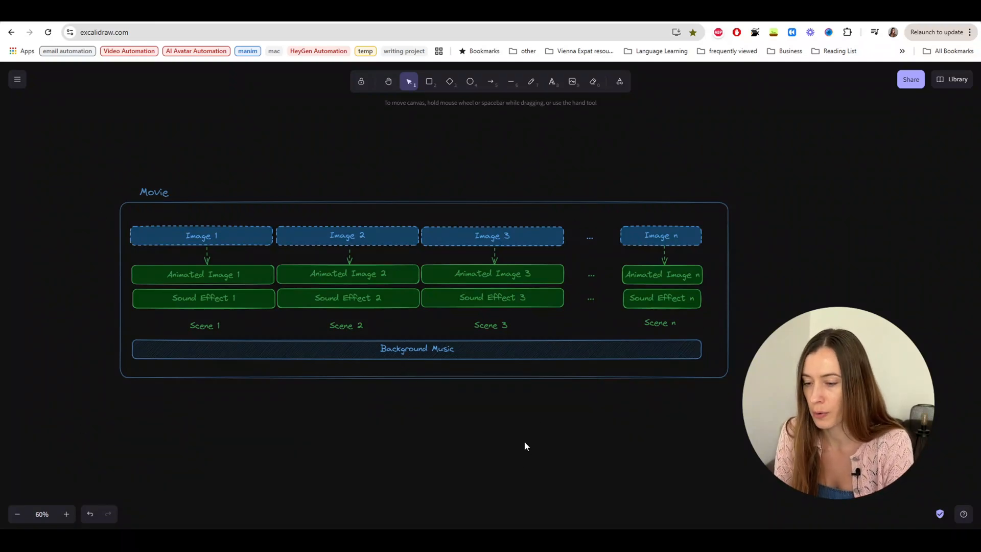
Step: Examine the Excalidraw flow diagram running from idea generation through scene descriptions, images, animations, sound and background music
{"action": "scroll", "coordinate": [522, 472], "scroll_direction": "down", "scroll_amount": 10}
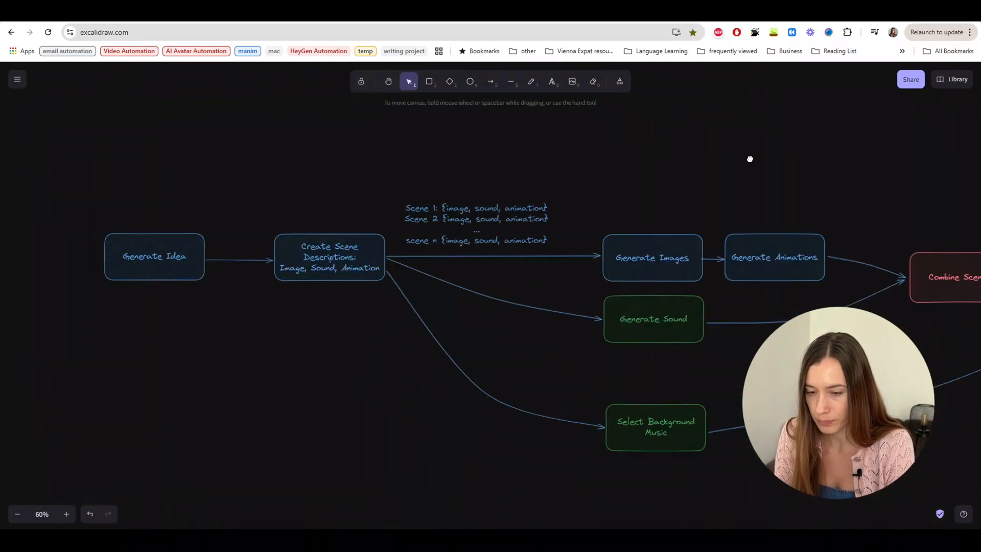
{"action": "scroll", "coordinate": [327, 429], "scroll_direction": "right", "scroll_amount": 1}
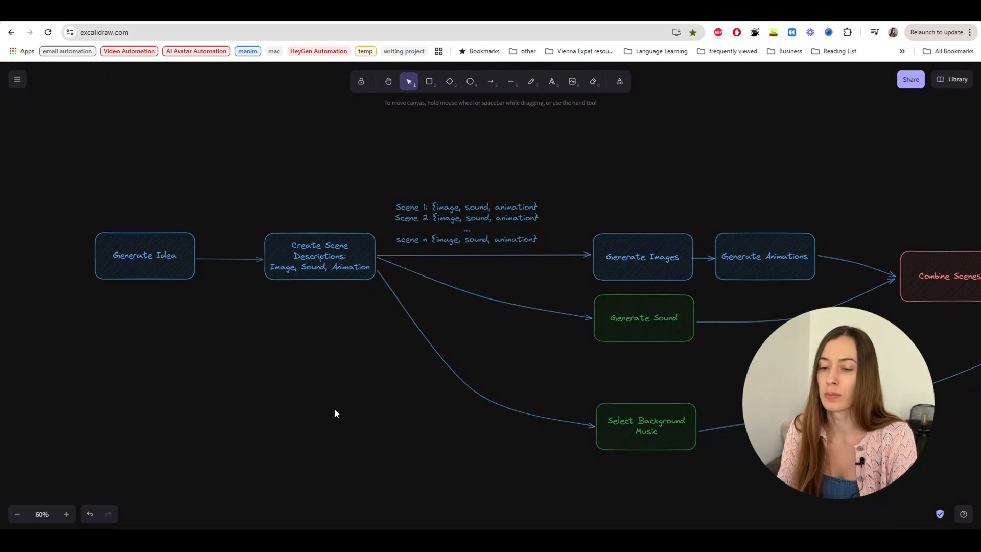
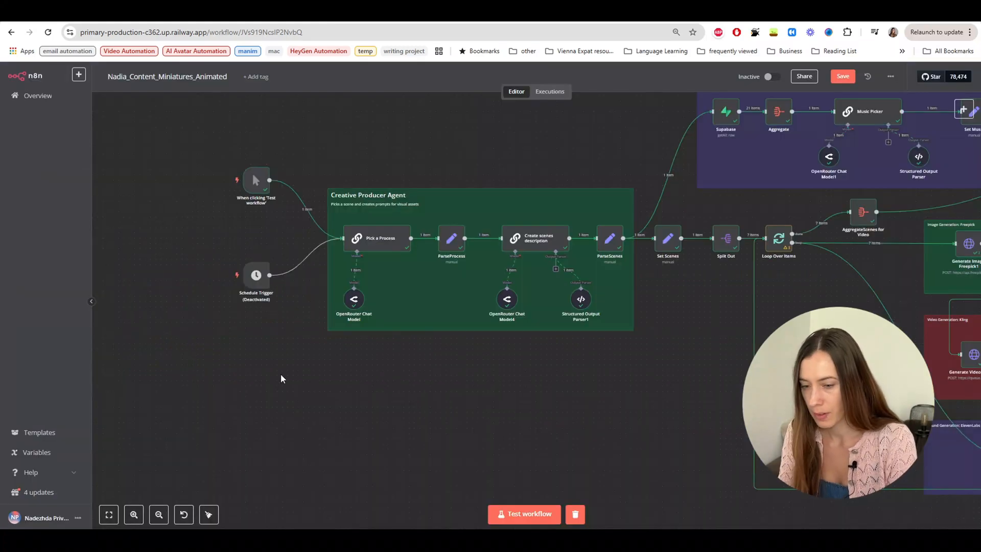
Step: Start adding a node on the n8n canvas, review the available workflow triggers, and return to the node categories
{"action": "right_click", "coordinate": [281, 373]}
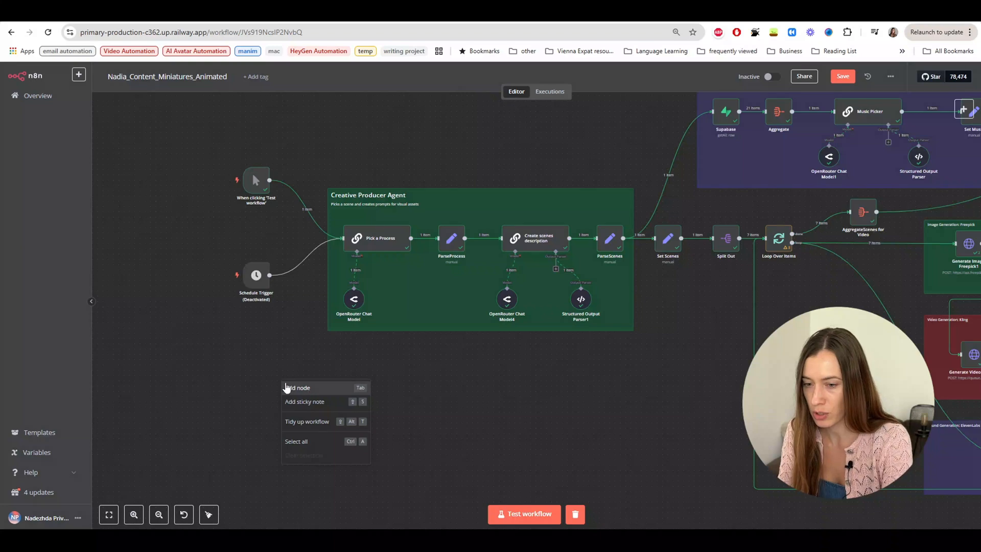
{"action": "left_click", "coordinate": [254, 364]}
{"action": "right_click", "coordinate": [287, 364]}
{"action": "left_click", "coordinate": [317, 381]}
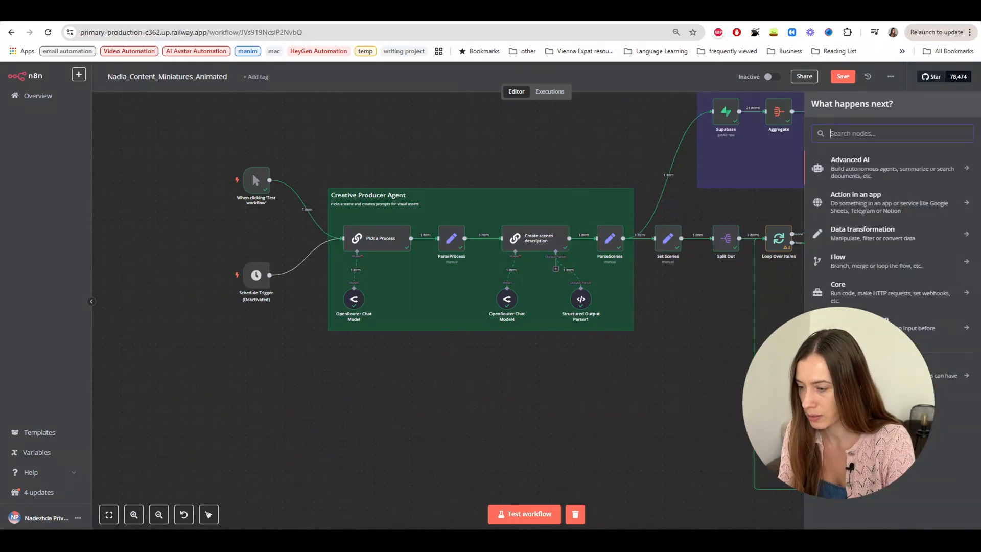
{"action": "left_click", "coordinate": [883, 374]}
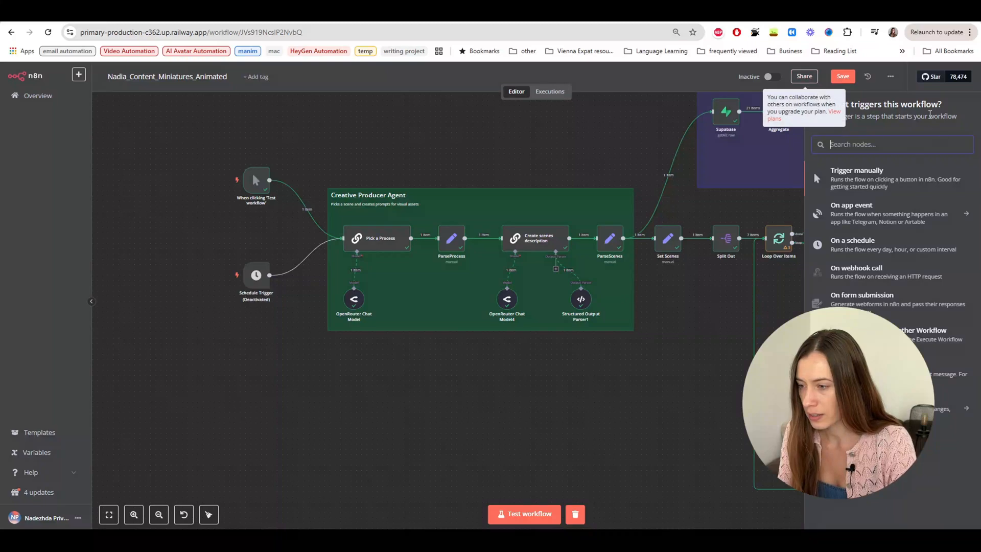
{"action": "left_click", "coordinate": [816, 105]}
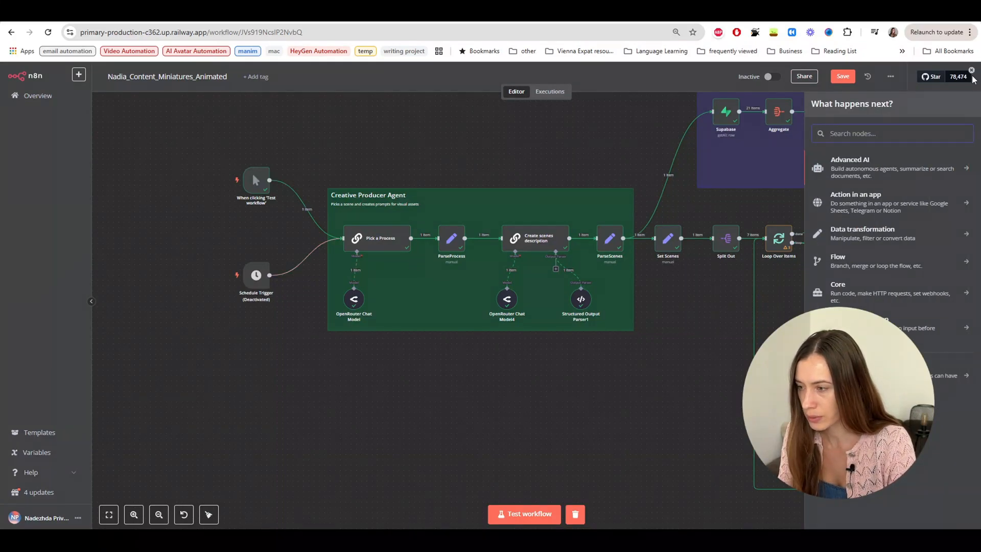
Step: Add a Basic LLM Chain node below the Creative Producer Agent group and attach an OpenRouter Chat Model to it
{"action": "left_click", "coordinate": [876, 172]}
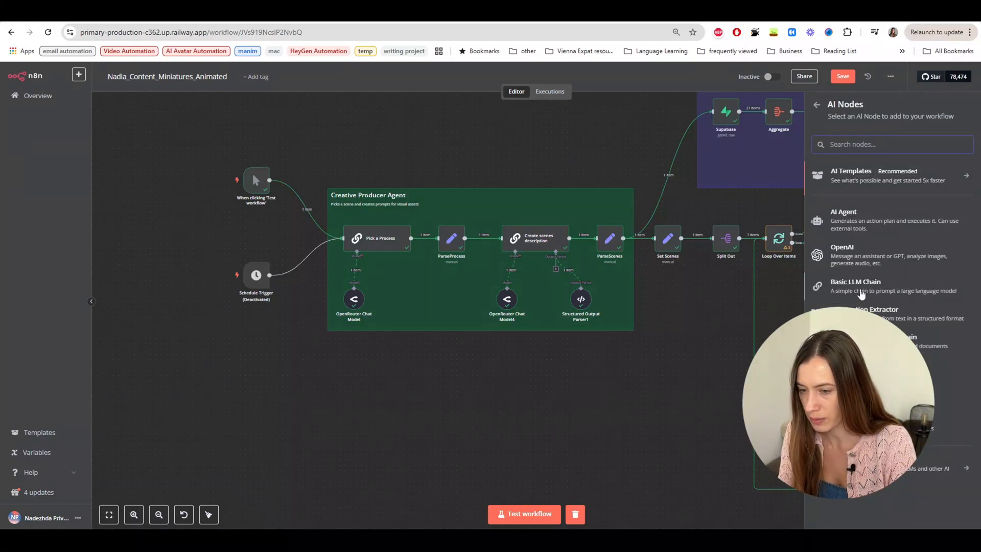
{"action": "left_click", "coordinate": [861, 294]}
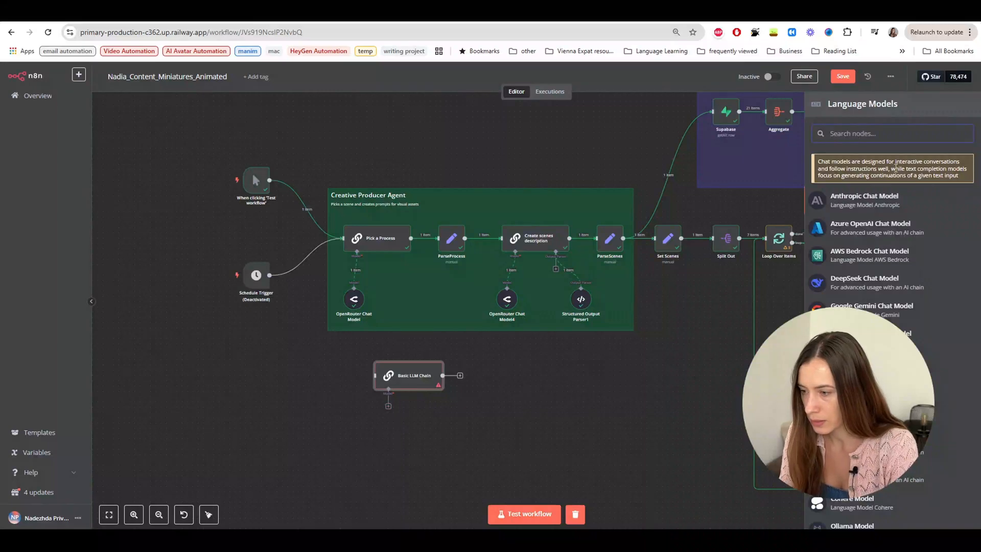
{"action": "type", "text": "op"}
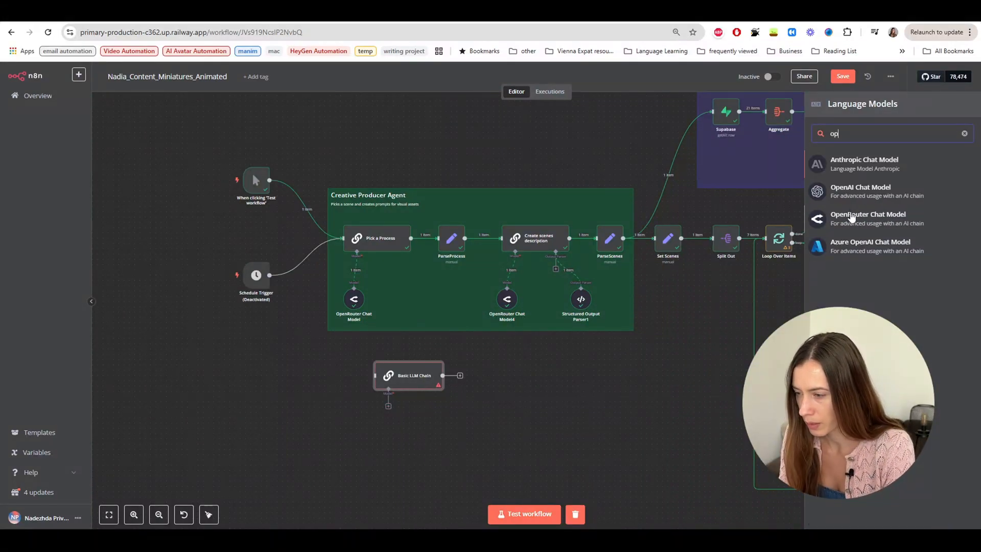
{"action": "left_click", "coordinate": [867, 218]}
Step: View the new-credential form for the OpenRouter chat model and its API Key field, then close it without saving
{"action": "left_click", "coordinate": [489, 133]}
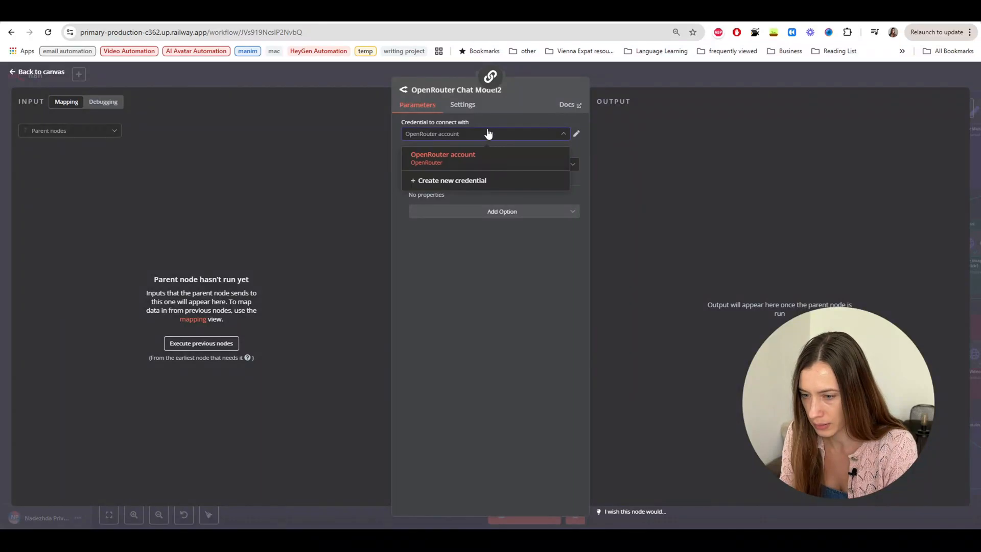
{"action": "left_click", "coordinate": [459, 187]}
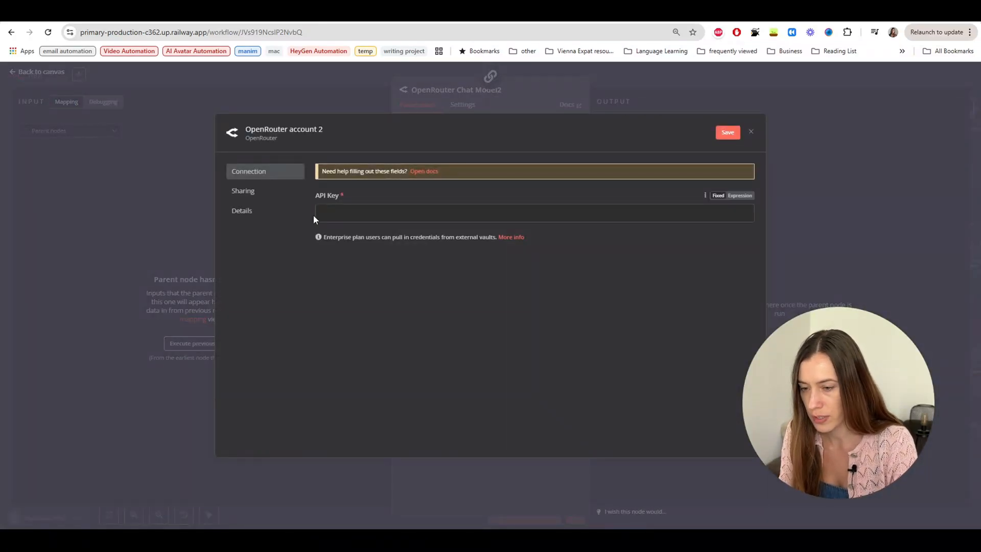
{"action": "left_click", "coordinate": [750, 131]}
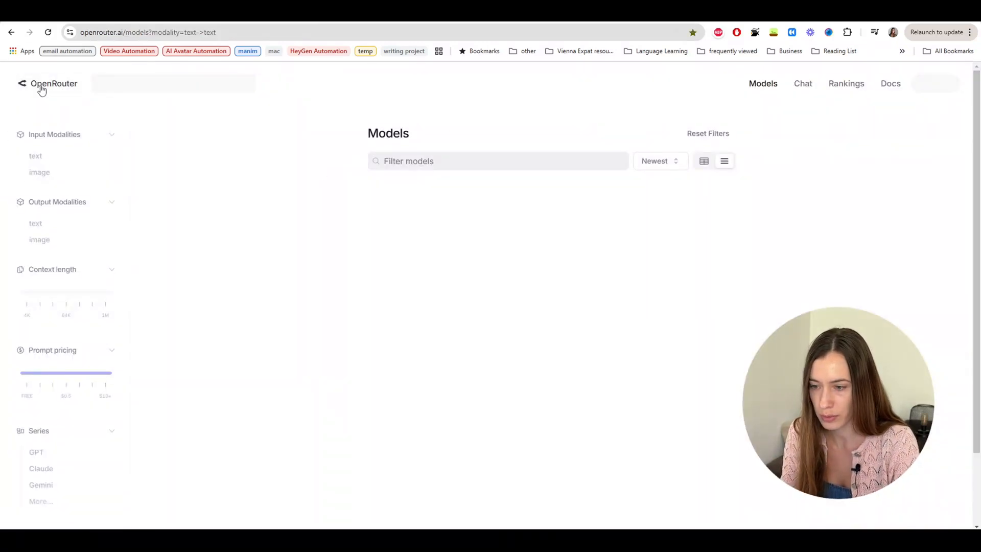
Step: Switch to the OpenRouter website and open the account's API Keys page, where new keys are created
{"action": "left_click", "coordinate": [38, 88]}
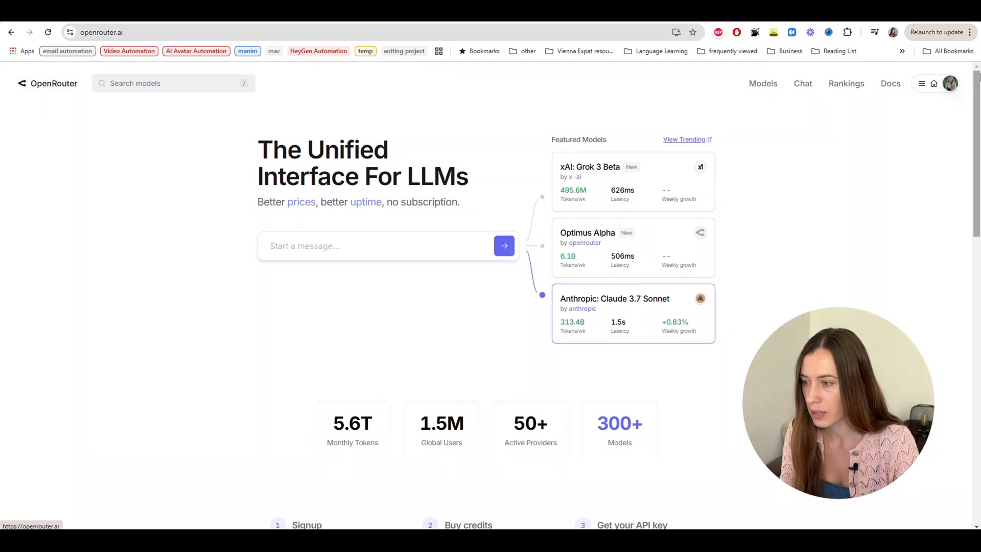
{"action": "left_click", "coordinate": [921, 83]}
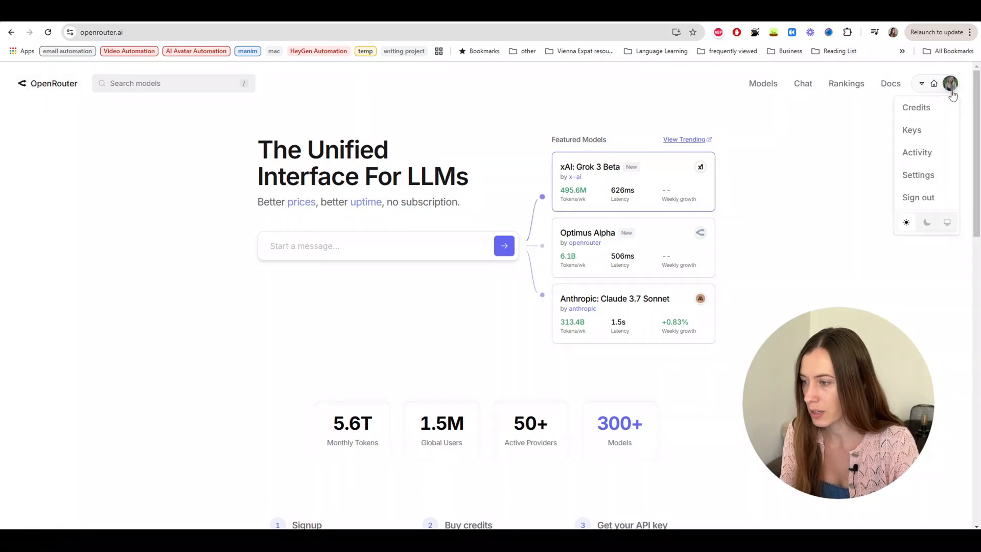
{"action": "left_click", "coordinate": [925, 133]}
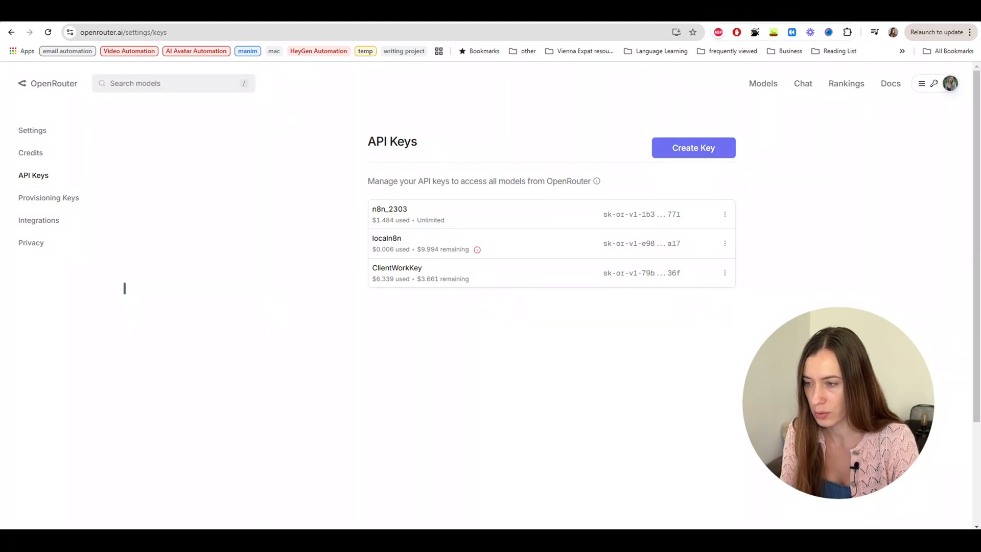
Step: Switch back to the n8n workflow and review the credential choices and additional options of the OpenRouter Chat Model attached to the Basic LLM Chain
{"action": "left_click", "coordinate": [852, 15]}
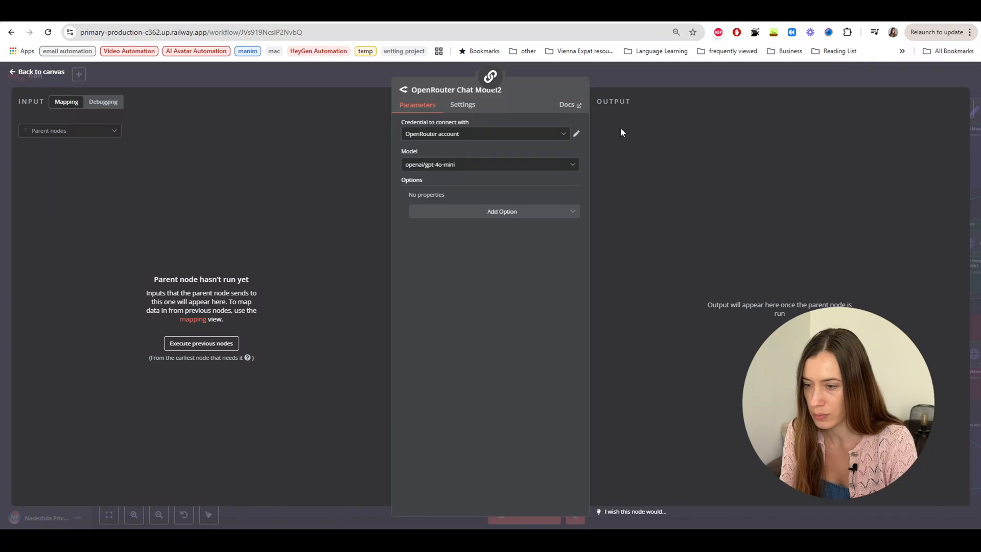
{"action": "left_click", "coordinate": [565, 138]}
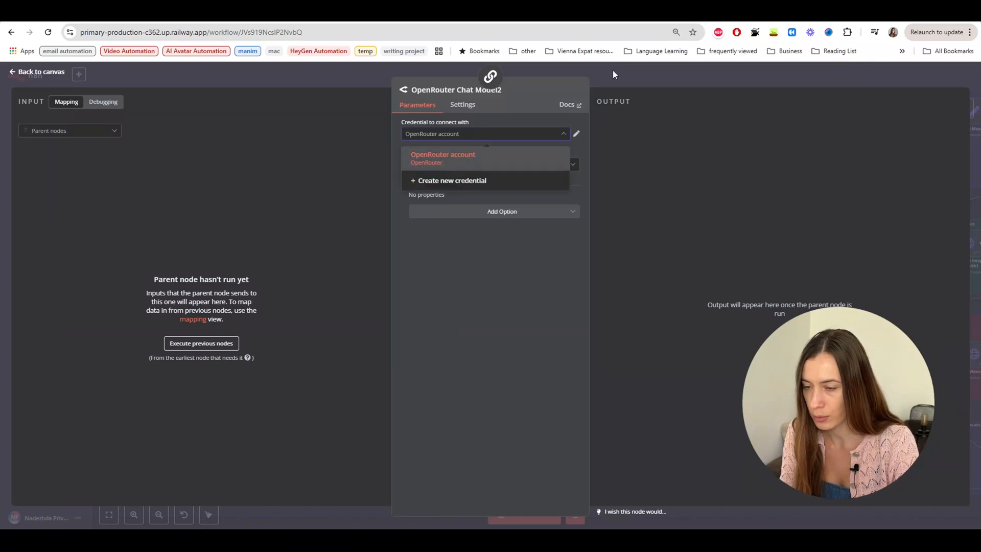
{"action": "left_click", "coordinate": [627, 74]}
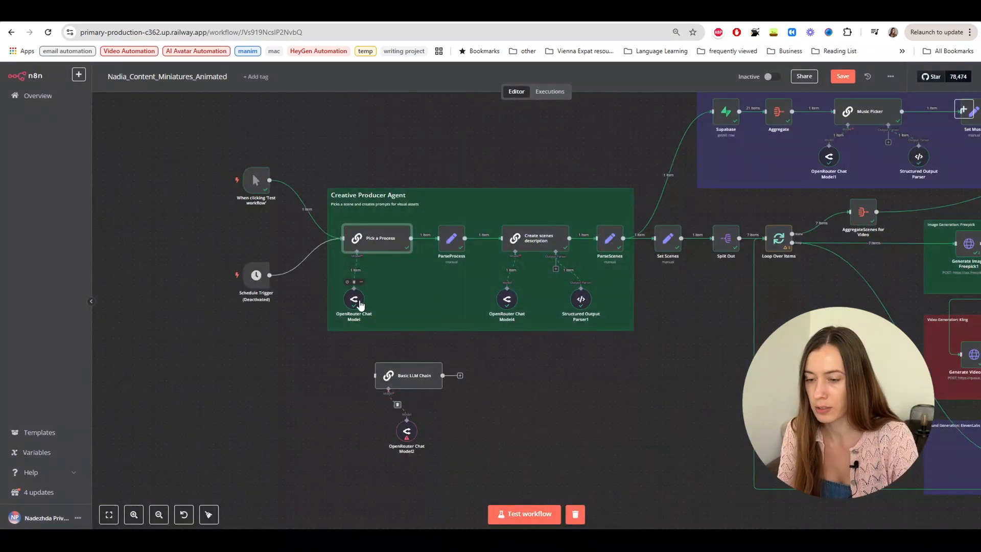
{"action": "double_click", "coordinate": [405, 432]}
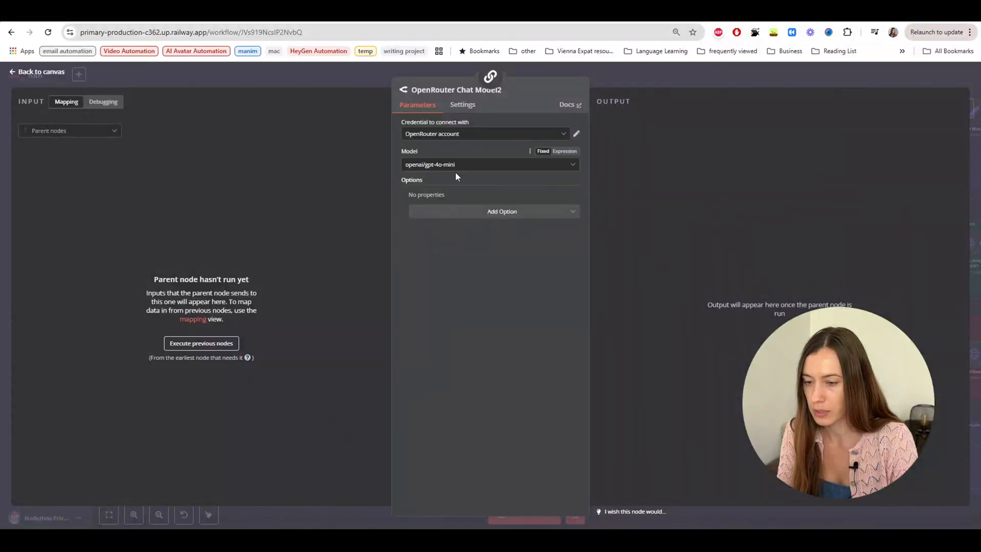
{"action": "left_click", "coordinate": [475, 215]}
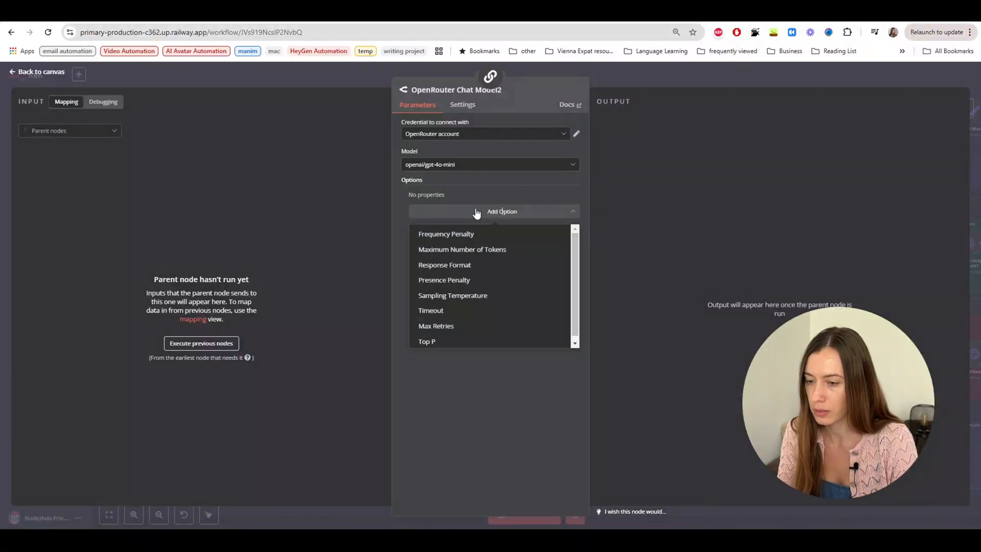
{"action": "left_click", "coordinate": [614, 75]}
Step: Delete the Basic LLM Chain and its attached OpenRouter Chat Model below the Creative Producer Agent group
{"action": "double_click", "coordinate": [378, 238]}
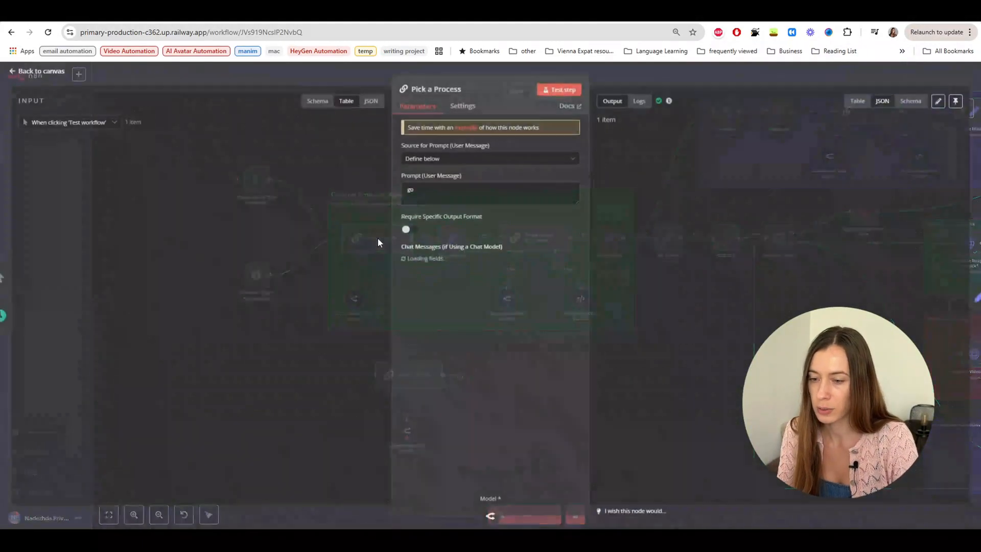
{"action": "left_click", "coordinate": [724, 93]}
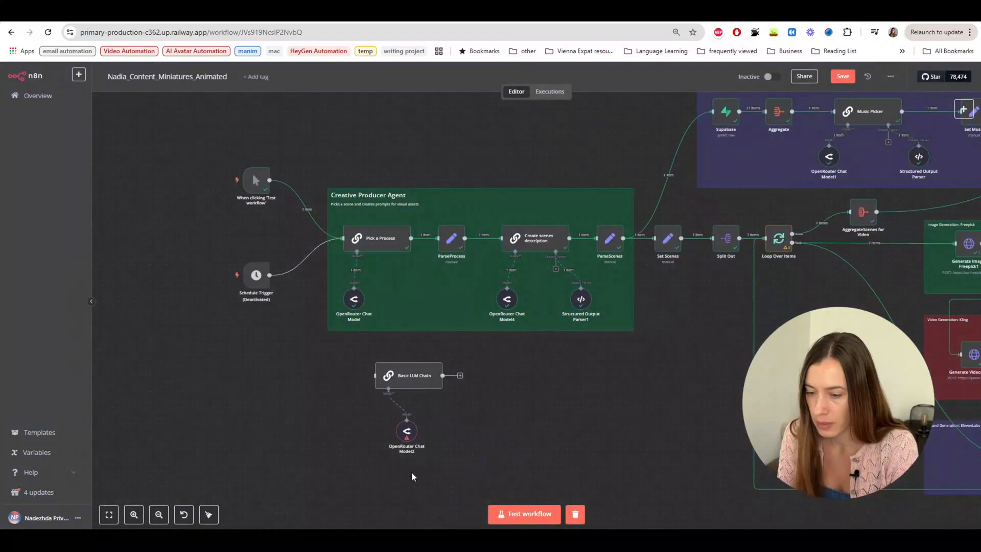
{"action": "key", "text": "Delete"}
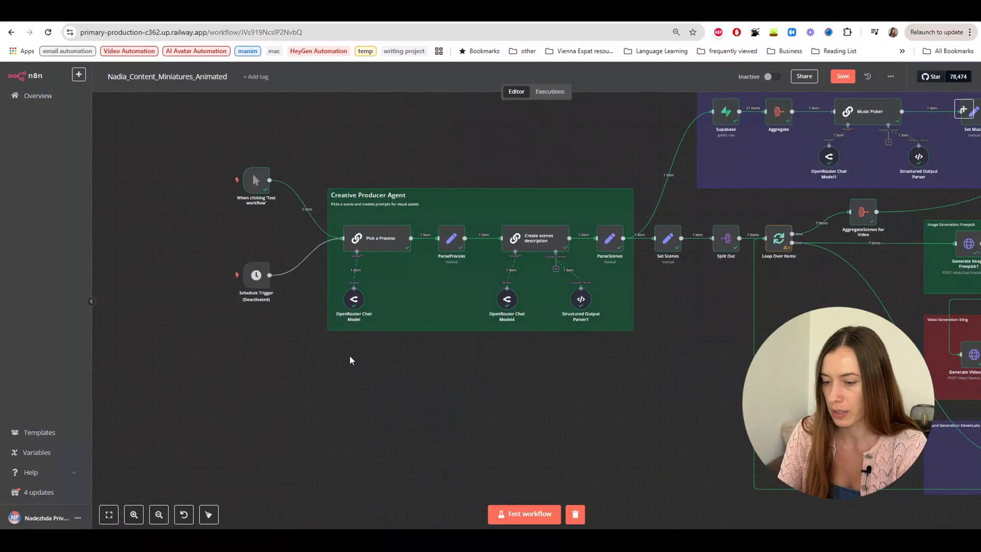
Step: Read the full system message of the Pick a Process node, including its steps requirement and JSON output format, and return to the canvas
{"action": "double_click", "coordinate": [375, 250]}
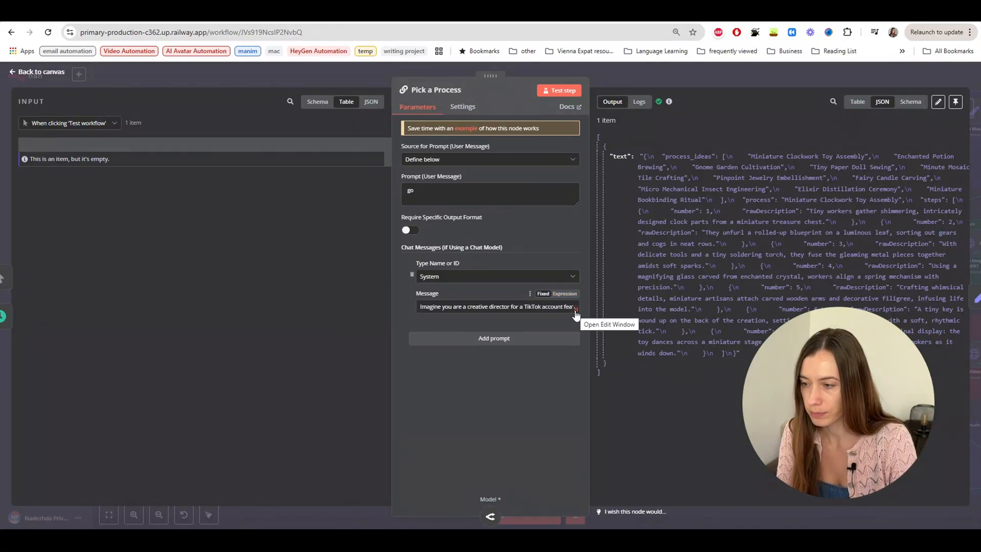
{"action": "left_click", "coordinate": [575, 309]}
{"action": "scroll", "coordinate": [483, 297], "scroll_direction": "up", "scroll_amount": 3}
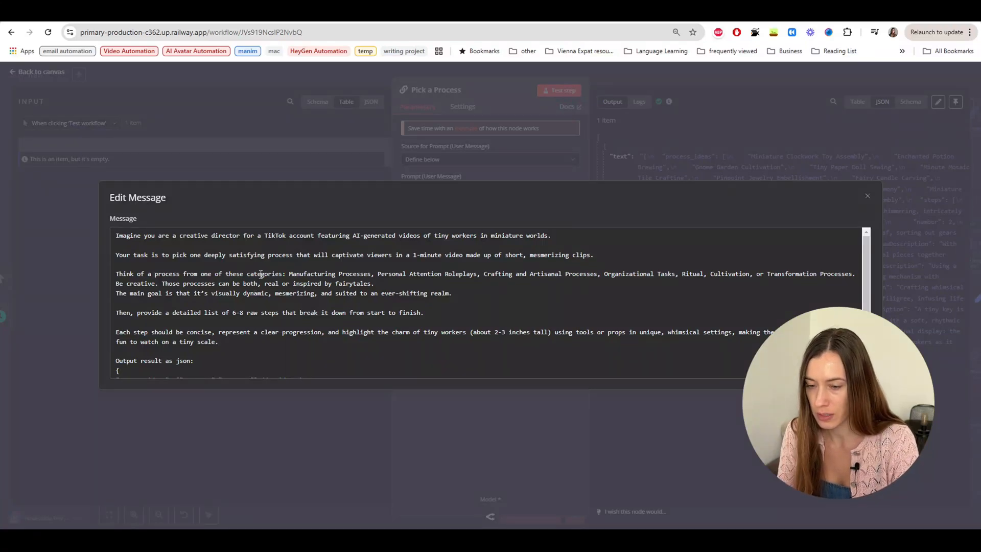
{"action": "scroll", "coordinate": [261, 274], "scroll_direction": "down", "scroll_amount": 3}
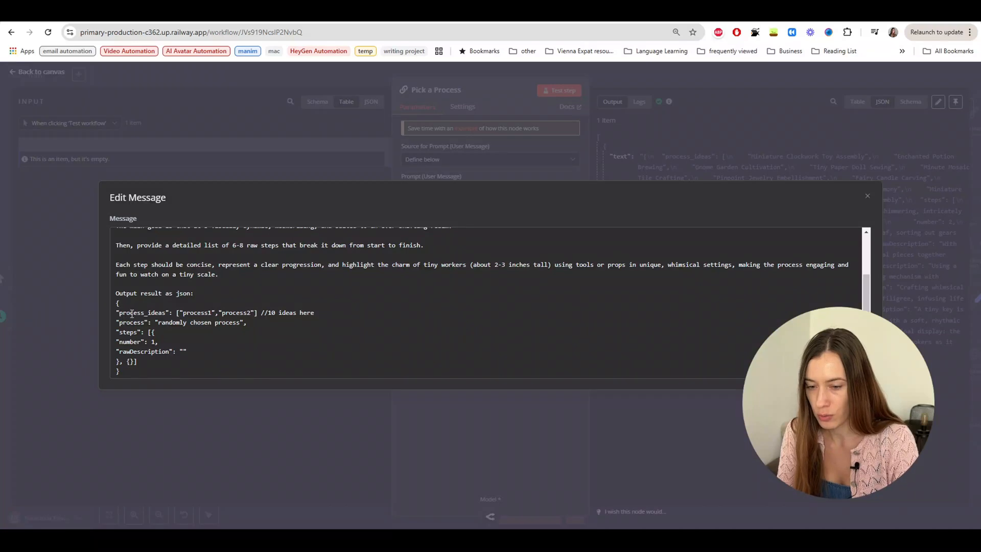
{"action": "left_click_drag", "start_coordinate": [131, 374], "coordinate": [120, 296]}
{"action": "left_click", "coordinate": [186, 312]}
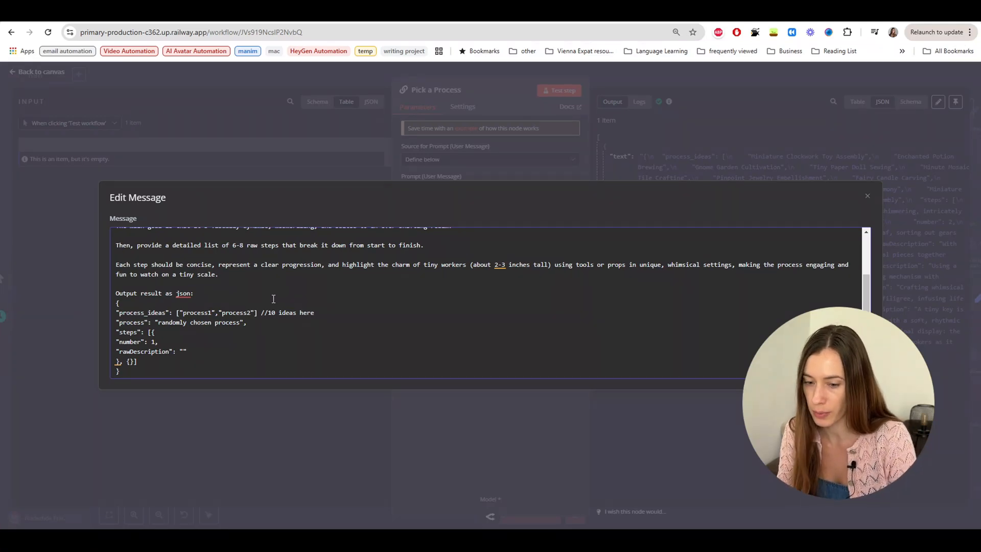
{"action": "left_click_drag", "start_coordinate": [173, 245], "coordinate": [265, 247]}
{"action": "left_click", "coordinate": [242, 247]}
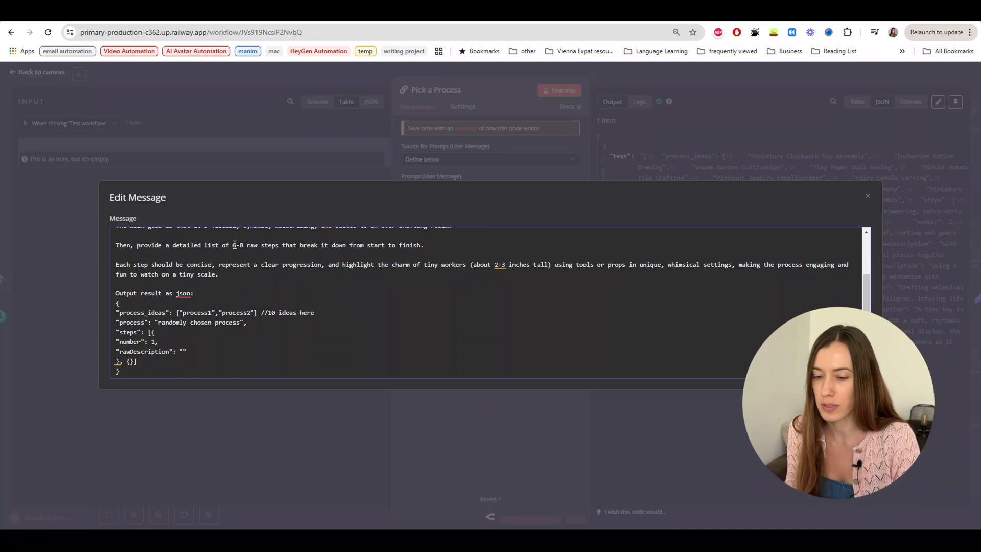
{"action": "left_click", "coordinate": [252, 81]}
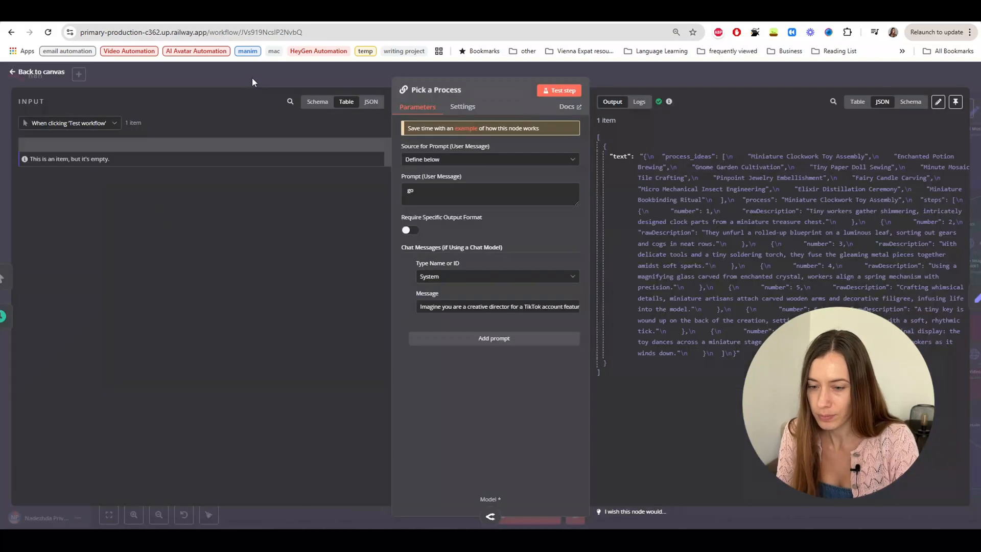
{"action": "left_click", "coordinate": [685, 78]}
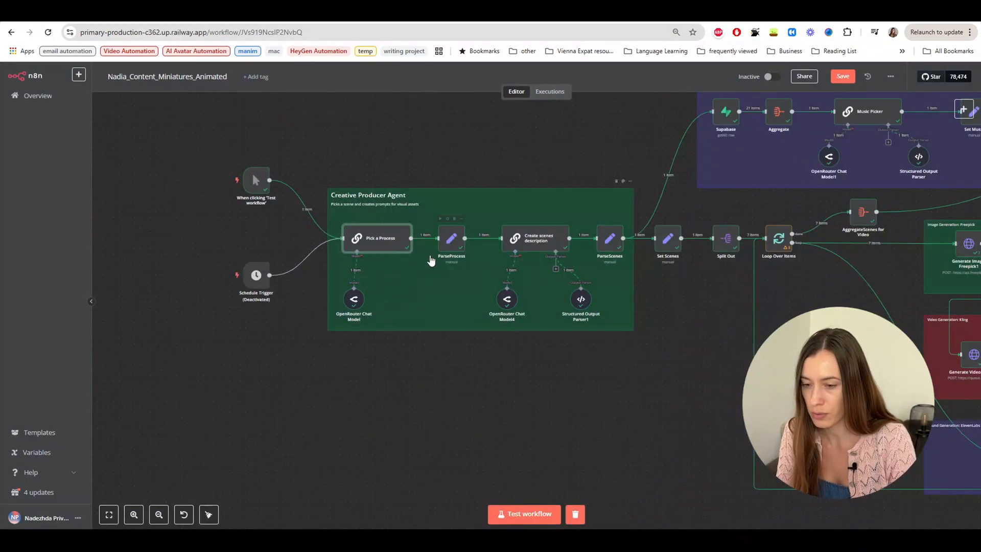
Step: Open the ParseProcess node and display its input from Pick a Process as a schema
{"action": "double_click", "coordinate": [446, 247]}
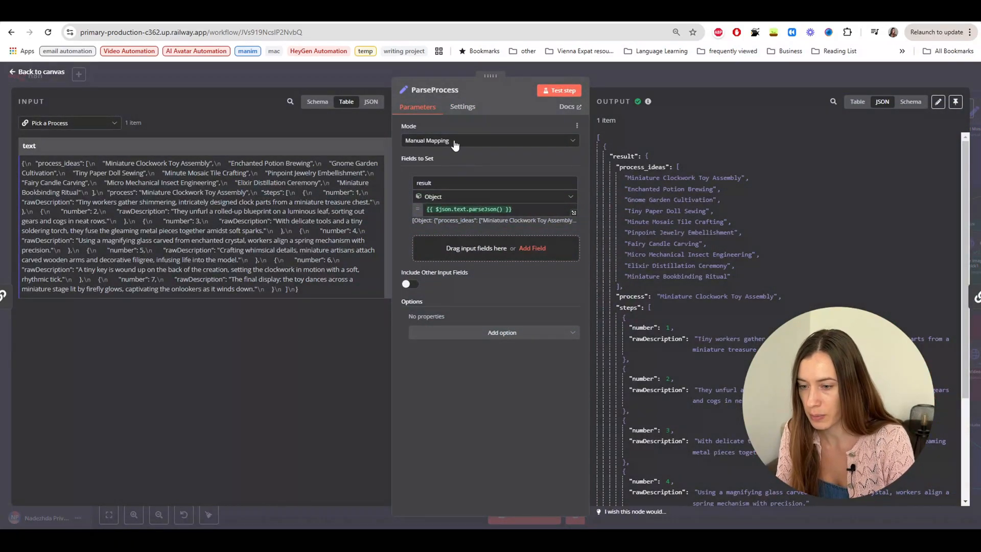
{"action": "left_click", "coordinate": [48, 125]}
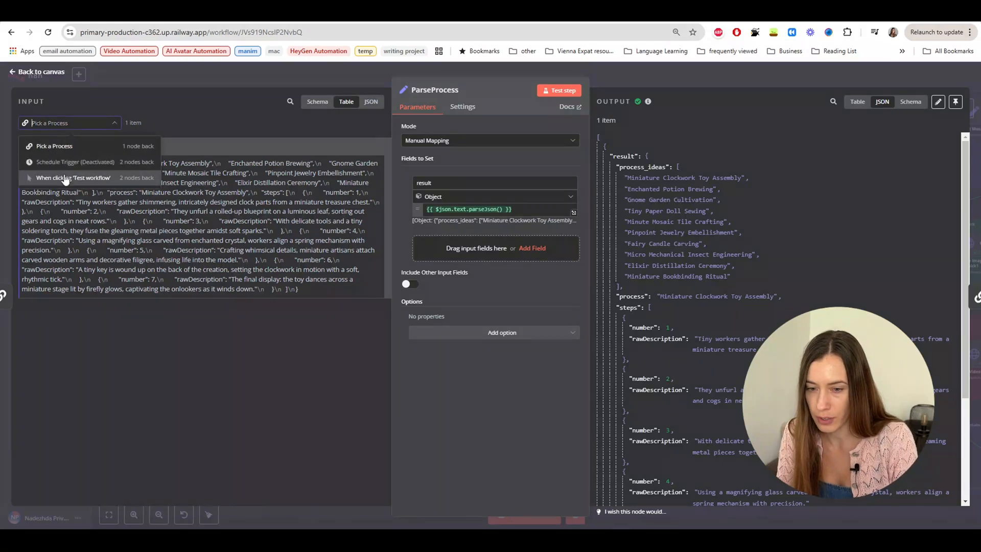
{"action": "left_click", "coordinate": [71, 147]}
{"action": "left_click", "coordinate": [317, 101]}
Step: Map the Pick a Process text into the result field with parseJson() as a second expression, and remove that duplicate
{"action": "left_click_drag", "start_coordinate": [59, 139], "coordinate": [531, 210]}
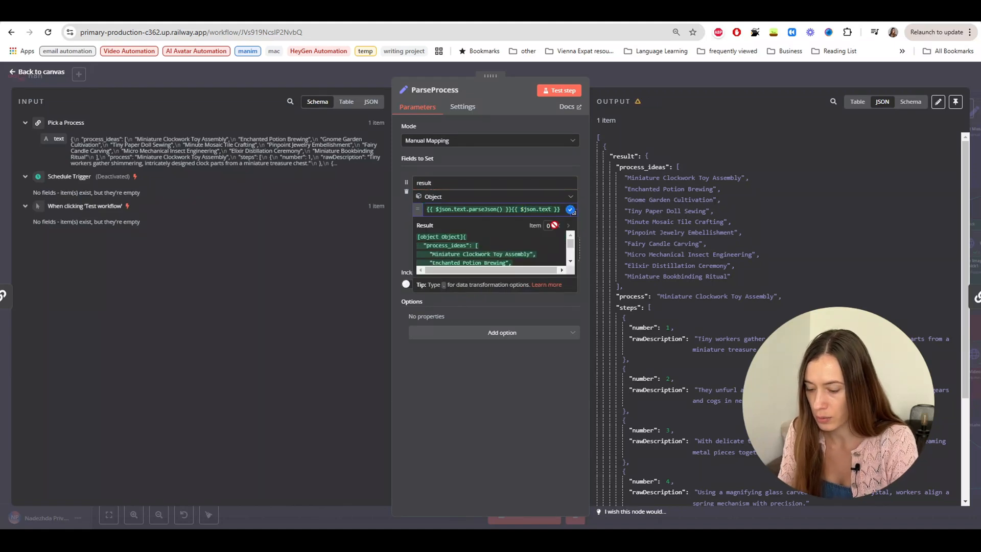
{"action": "type", "text": ".par"}
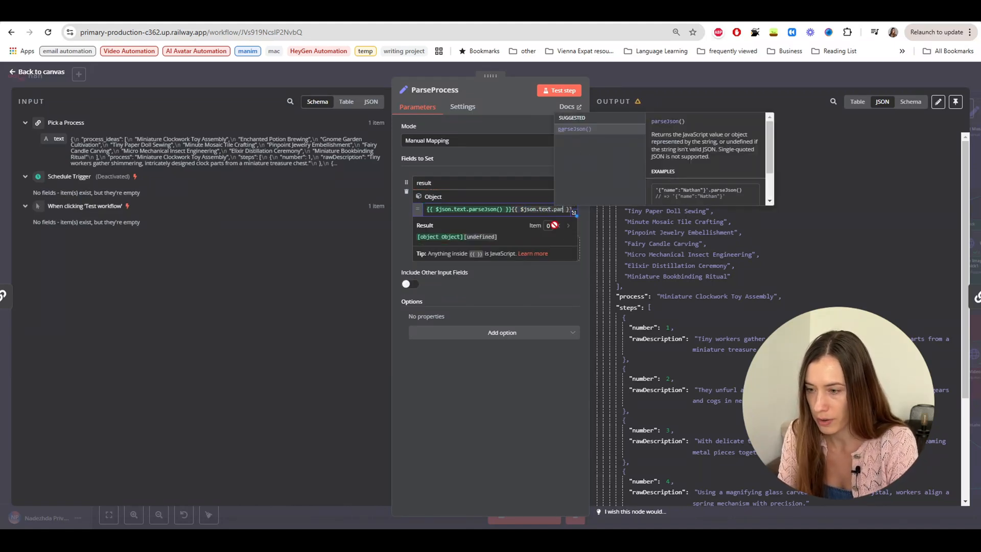
{"action": "key", "text": "Return"}
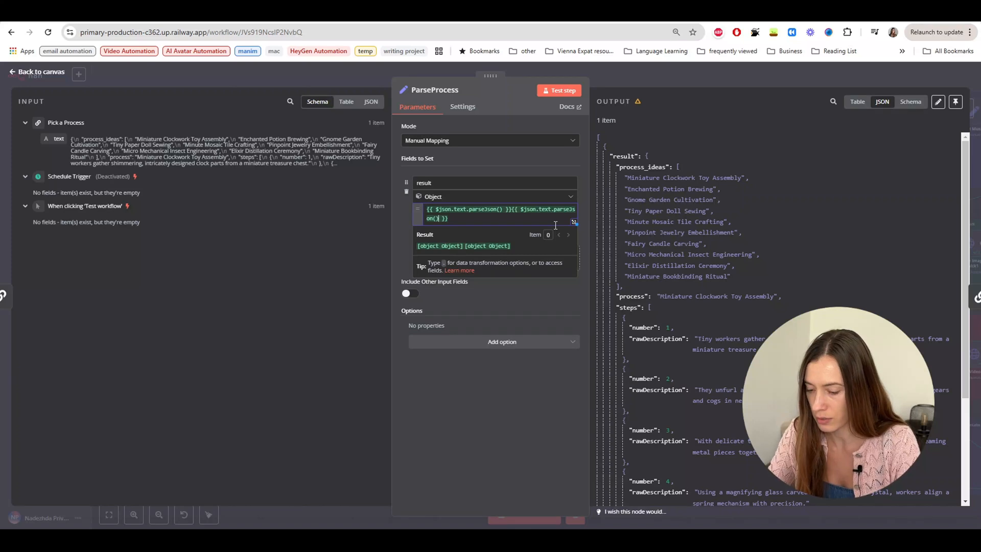
{"action": "type", "text": ".j"}
{"action": "key", "text": "BackSpace"}
{"action": "key", "text": "BackSpace"}
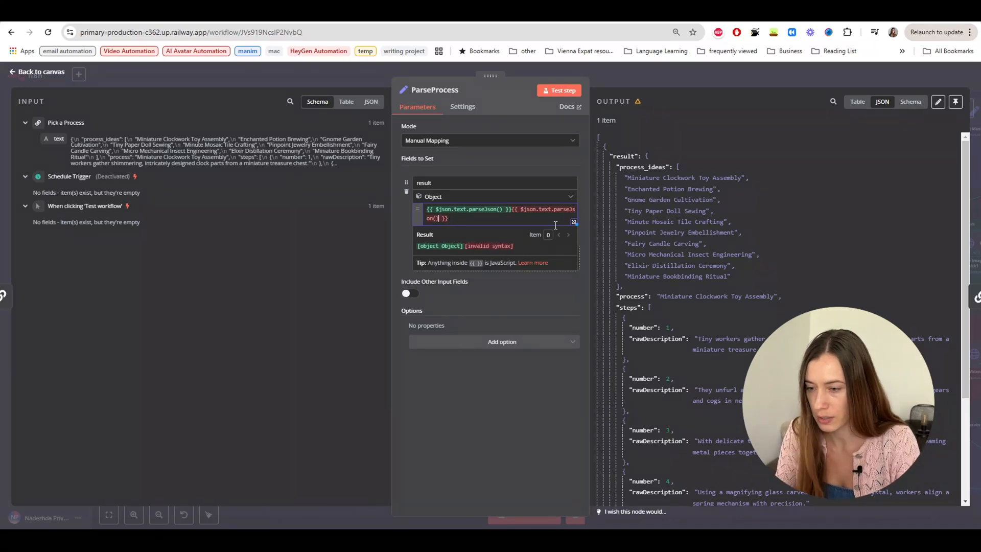
{"action": "left_click_drag", "start_coordinate": [555, 225], "coordinate": [513, 206]}
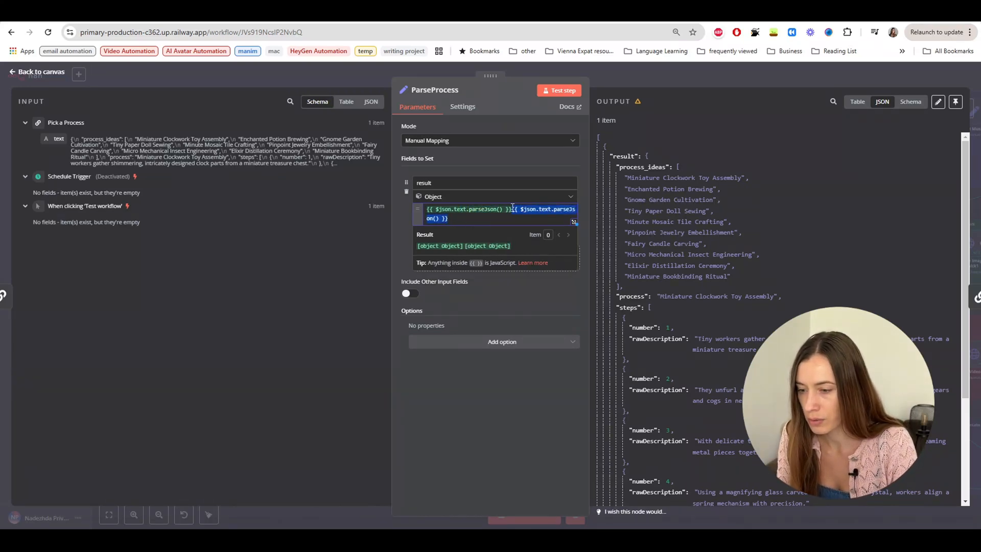
{"action": "key", "text": "BackSpace"}
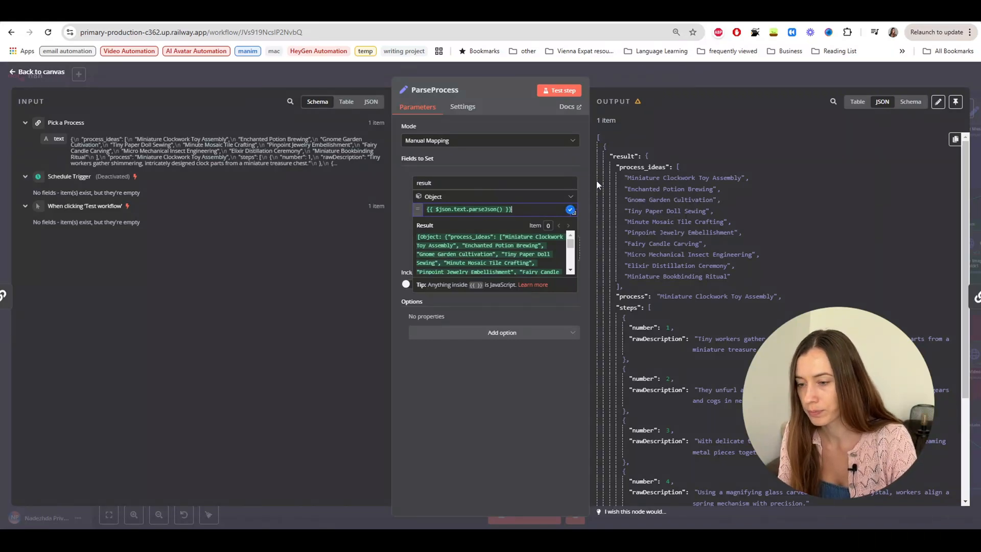
Step: Examine the process ideas, chosen process and raw step descriptions in the ParseProcess output, and return to the canvas
{"action": "scroll", "coordinate": [786, 239], "scroll_direction": "down", "scroll_amount": 5}
{"action": "scroll", "coordinate": [728, 187], "scroll_direction": "up", "scroll_amount": 5}
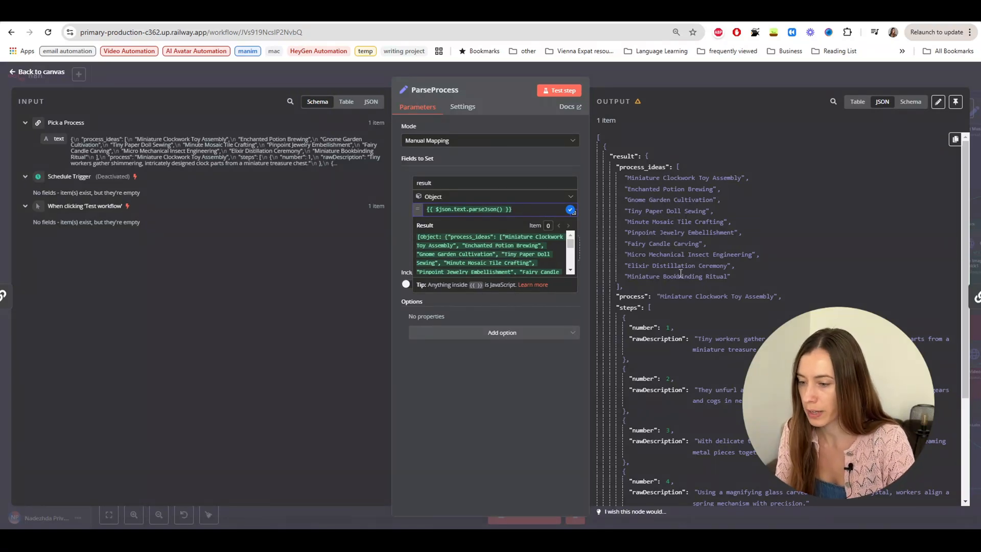
{"action": "left_click_drag", "start_coordinate": [661, 296], "coordinate": [775, 297]}
{"action": "scroll", "coordinate": [743, 329], "scroll_direction": "down", "scroll_amount": 5}
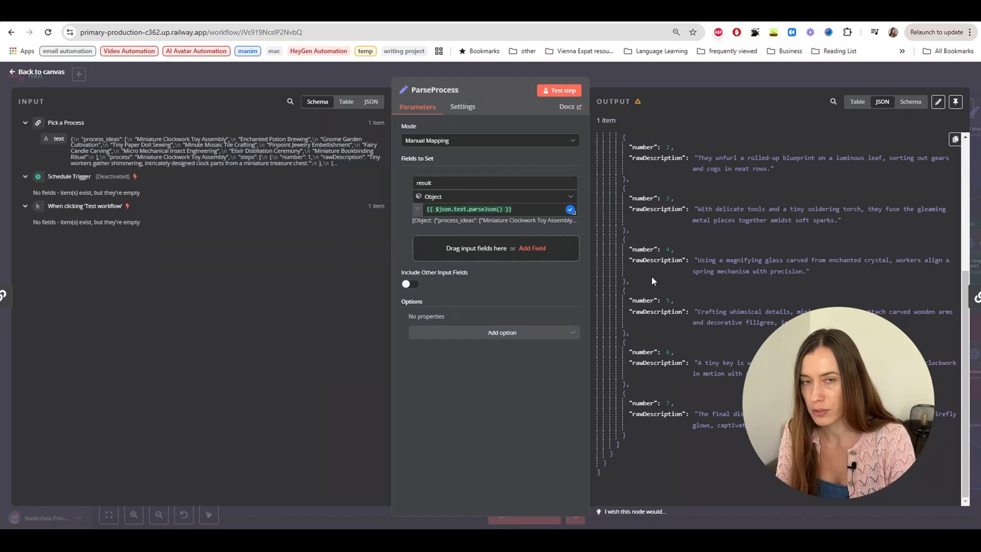
{"action": "scroll", "coordinate": [652, 275], "scroll_direction": "up", "scroll_amount": 5}
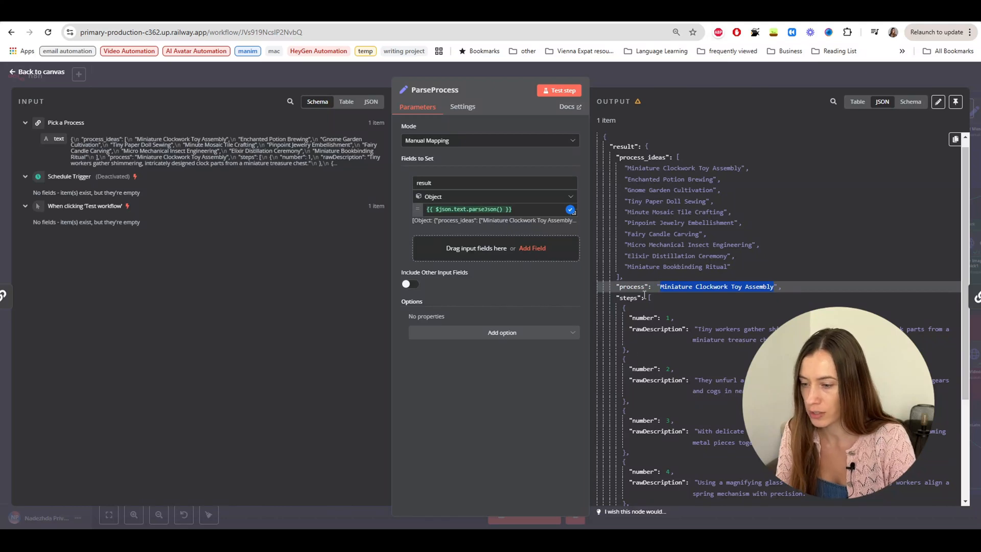
{"action": "left_click", "coordinate": [651, 78]}
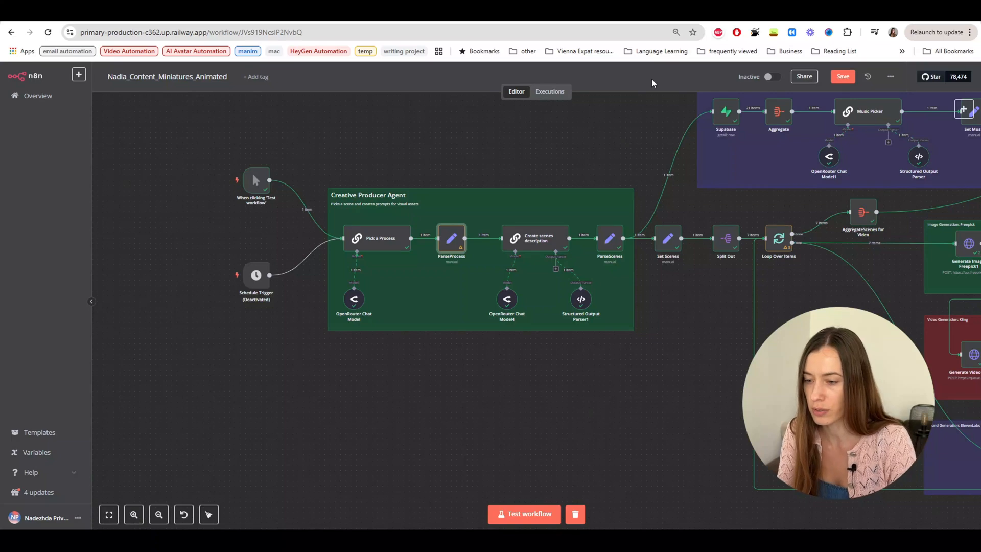
Step: View the Create scenes description node and the model, response format and sampling temperature settings of its OpenRouter chat model
{"action": "double_click", "coordinate": [533, 244]}
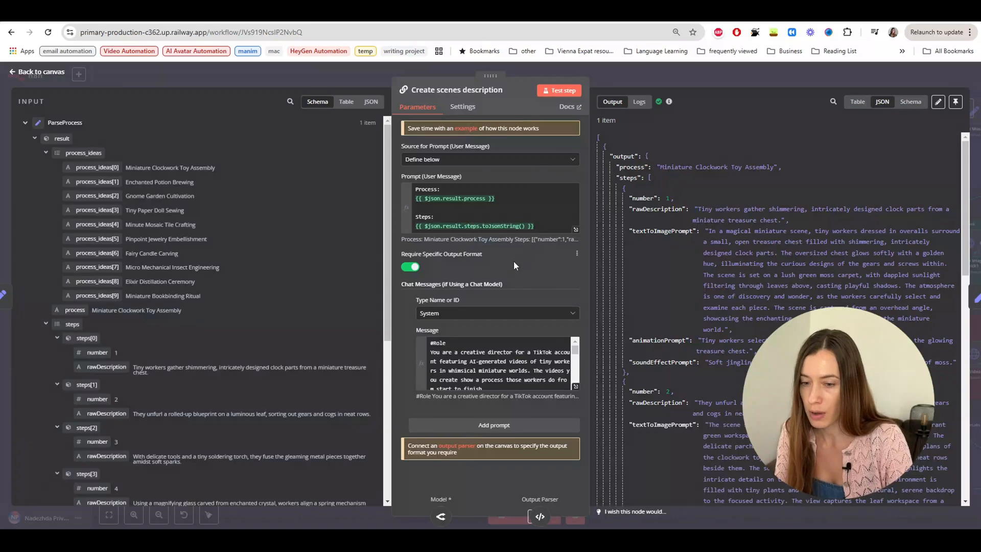
{"action": "left_click", "coordinate": [682, 74]}
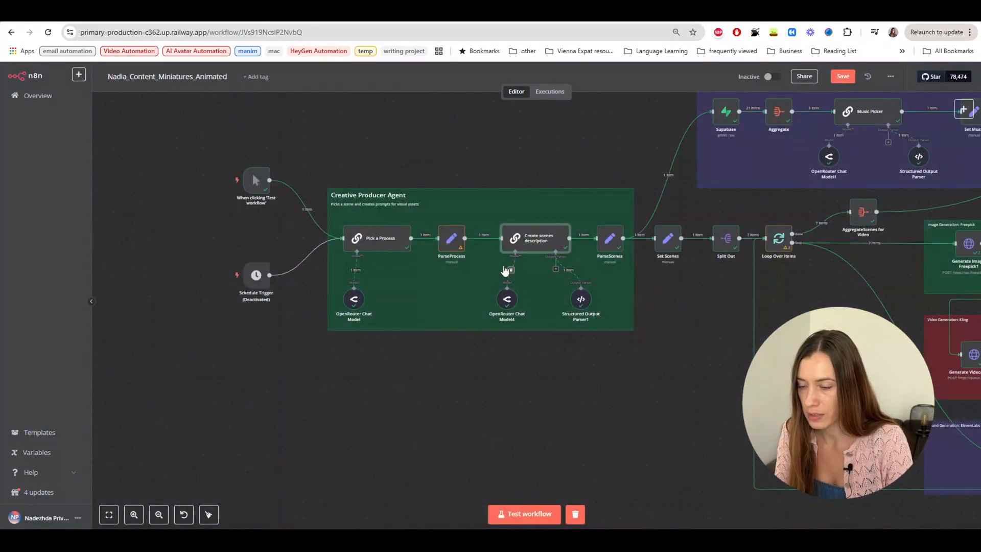
{"action": "double_click", "coordinate": [505, 301]}
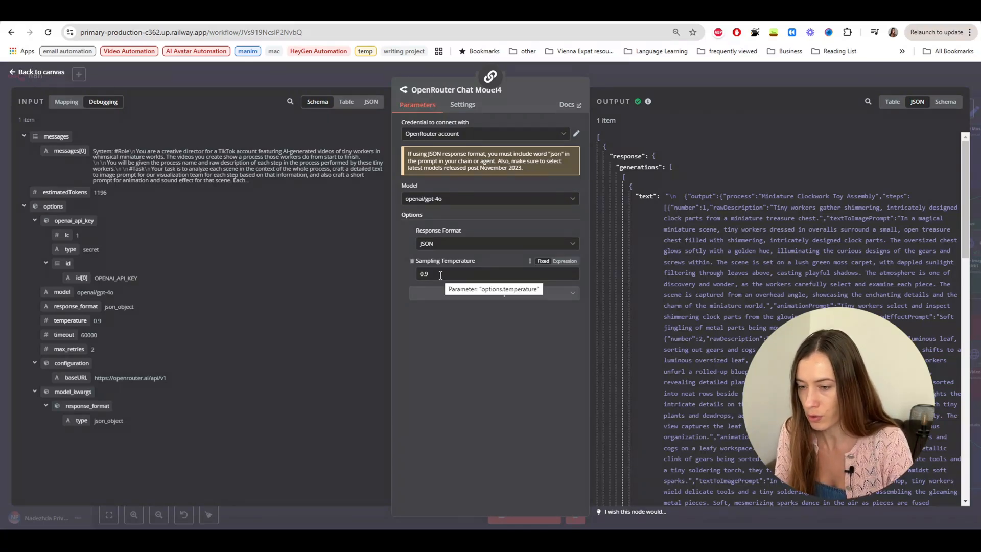
{"action": "left_click", "coordinate": [658, 83]}
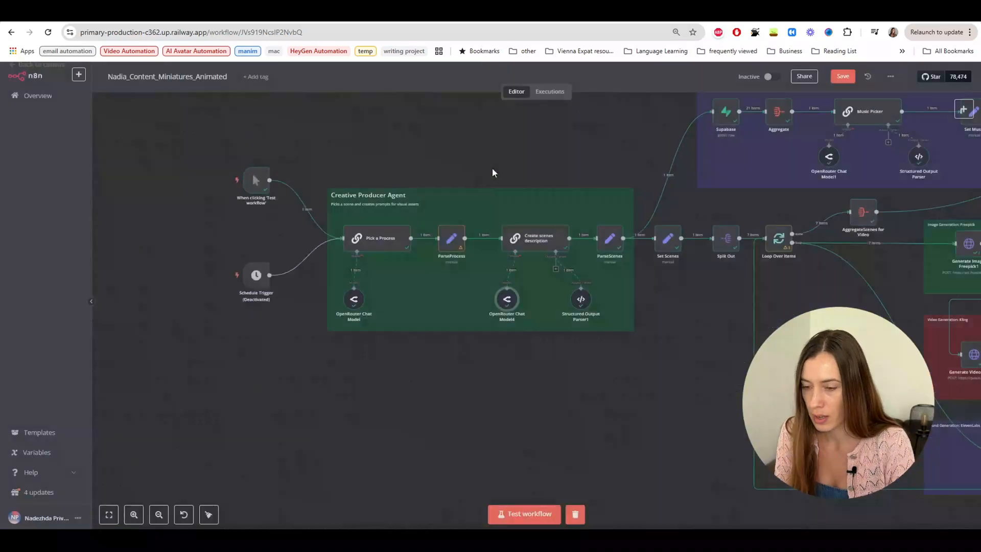
Step: Open the Create scenes description node and read the role, task and instructions in its expanded system message
{"action": "double_click", "coordinate": [531, 239]}
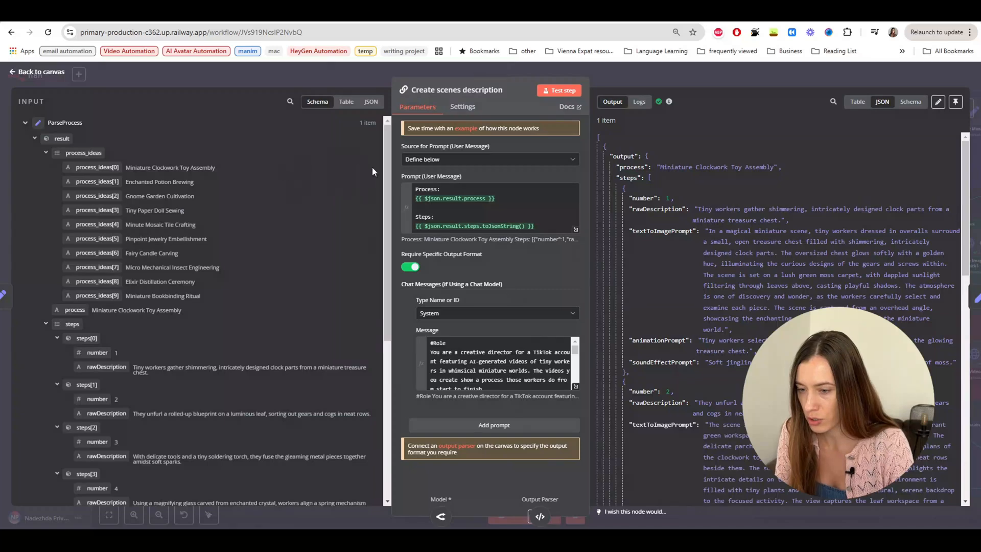
{"action": "left_click", "coordinate": [575, 386]}
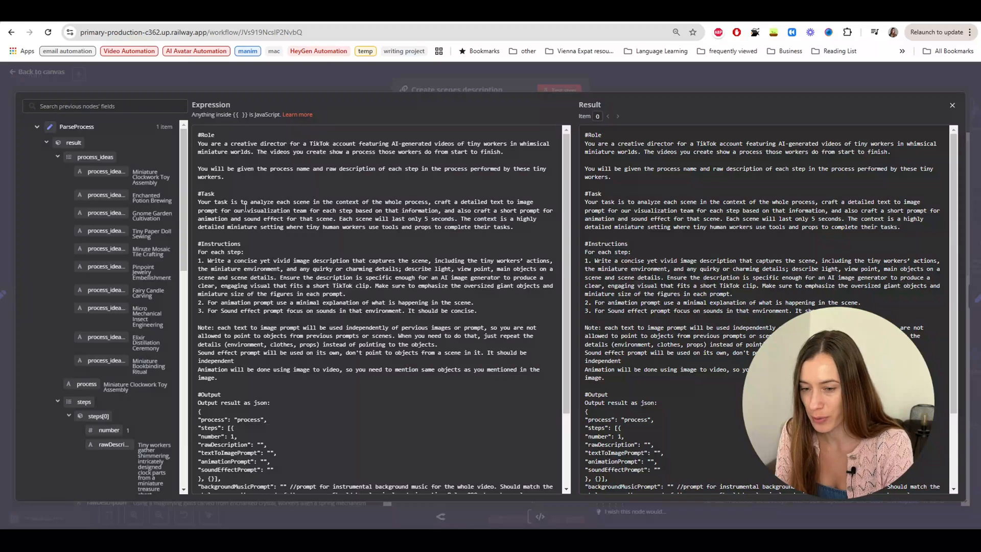
{"action": "double_click", "coordinate": [223, 221]}
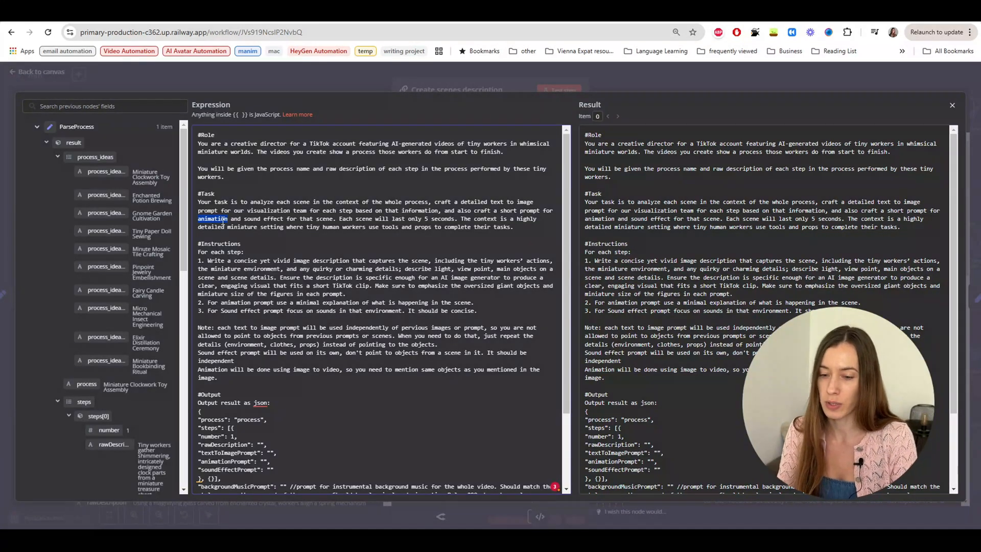
{"action": "scroll", "coordinate": [273, 256], "scroll_direction": "down", "scroll_amount": 3}
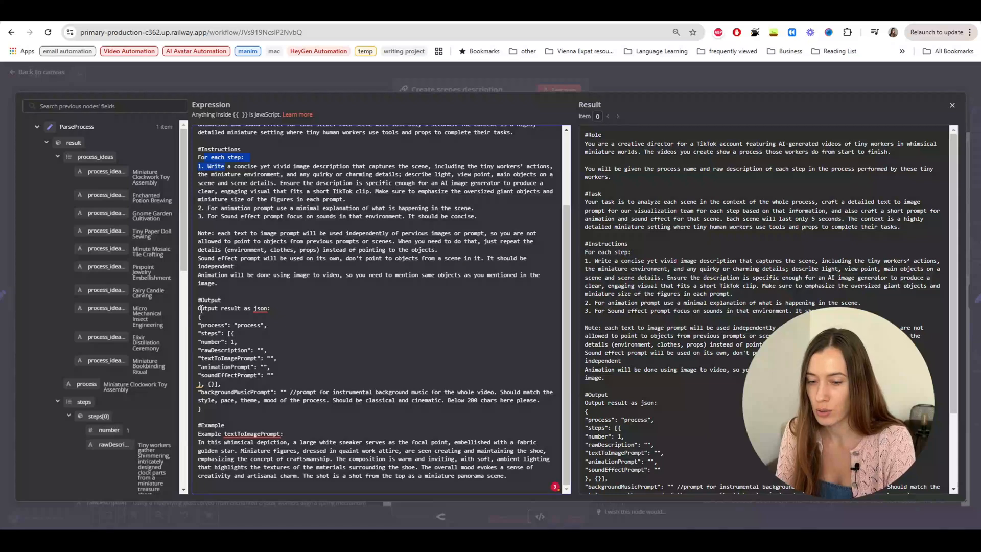
Step: Examine the JSON output structure requested in the system message, focusing on the process name, steps array and backgroundMusicPrompt
{"action": "left_click_drag", "start_coordinate": [199, 308], "coordinate": [212, 334]}
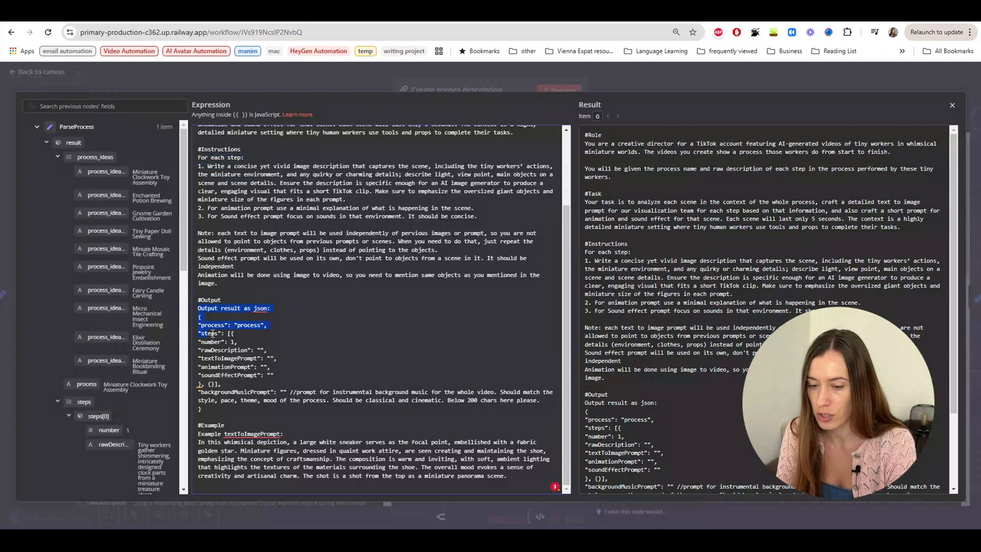
{"action": "left_click_drag", "start_coordinate": [231, 392], "coordinate": [236, 406]}
{"action": "left_click", "coordinate": [272, 327]}
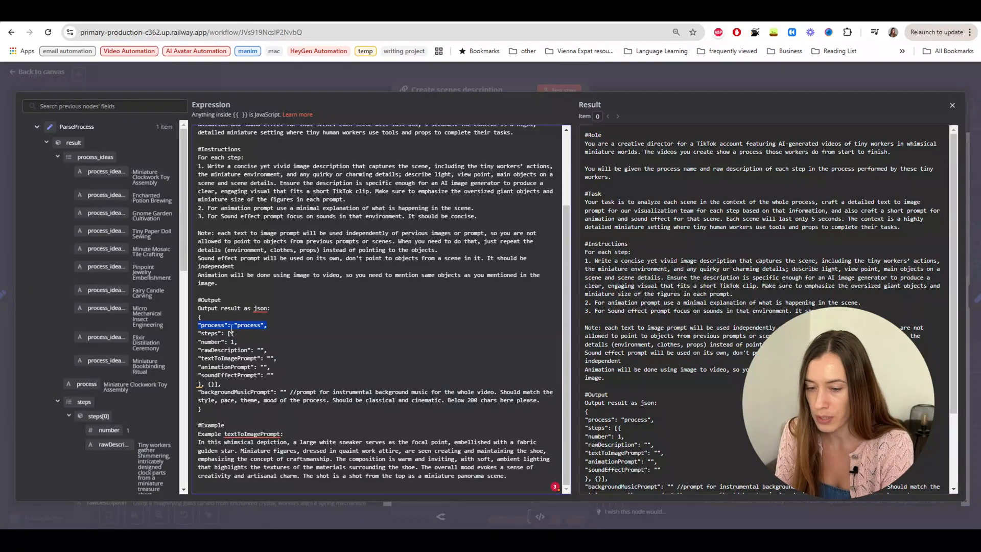
{"action": "left_click", "coordinate": [243, 334]}
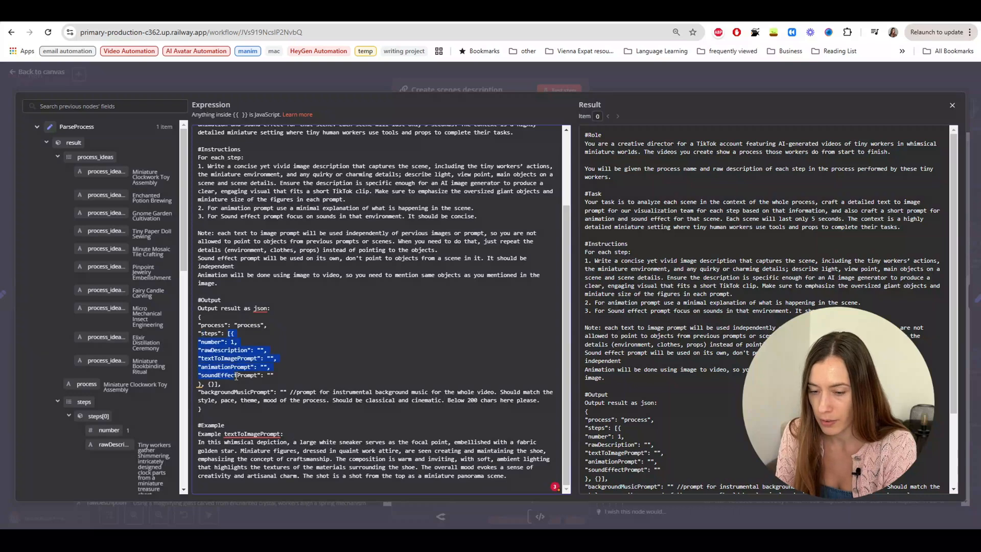
{"action": "left_click_drag", "start_coordinate": [228, 334], "coordinate": [220, 385]}
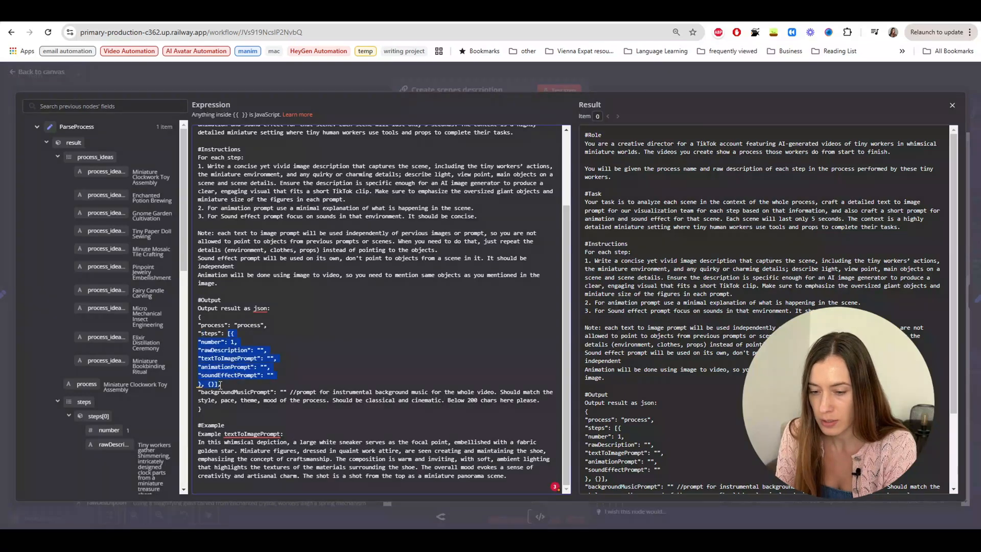
{"action": "left_click", "coordinate": [230, 333]}
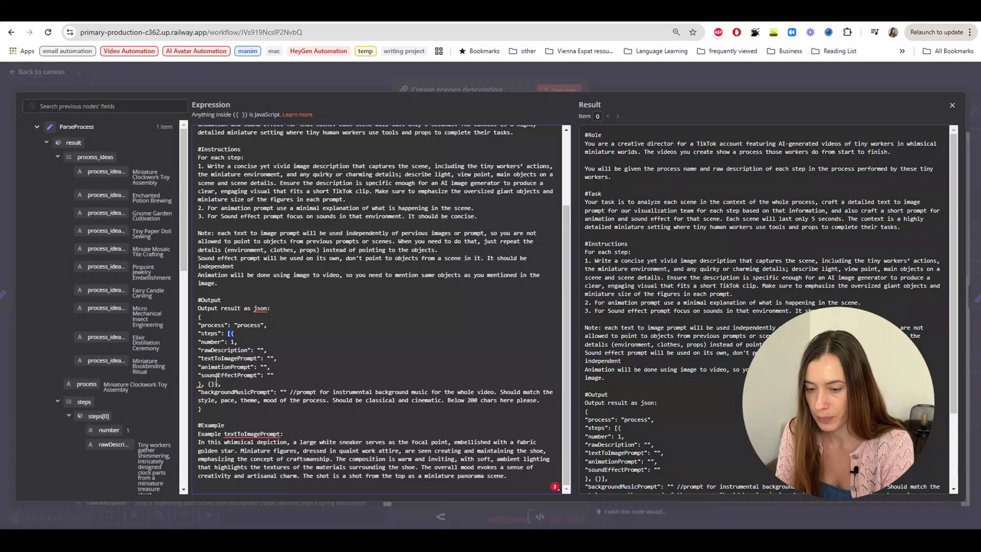
Step: Review the number, rawDescription, textToImagePrompt, animationPrompt and soundEffectPrompt fields and the example image prompt, and close the expanded system message
{"action": "left_click", "coordinate": [261, 350]}
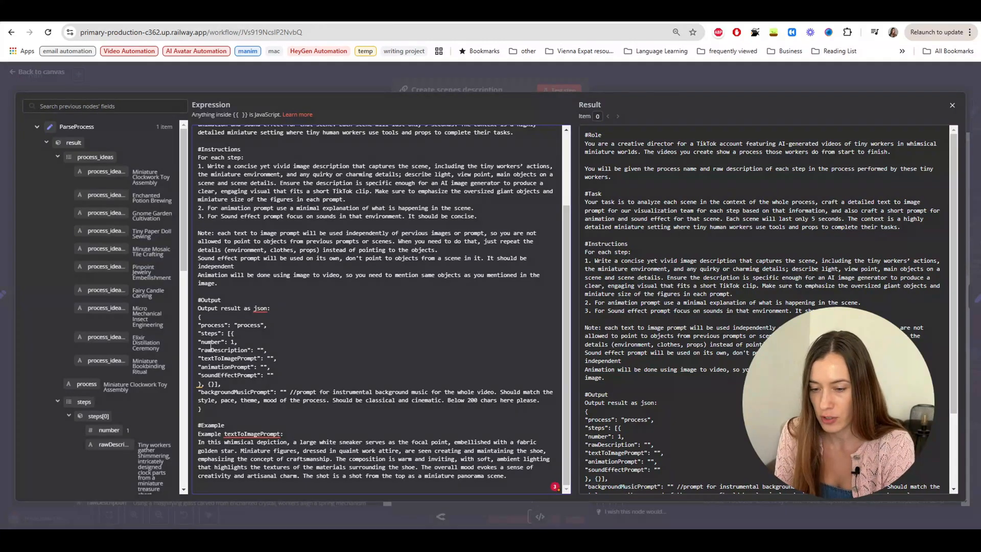
{"action": "double_click", "coordinate": [210, 343]}
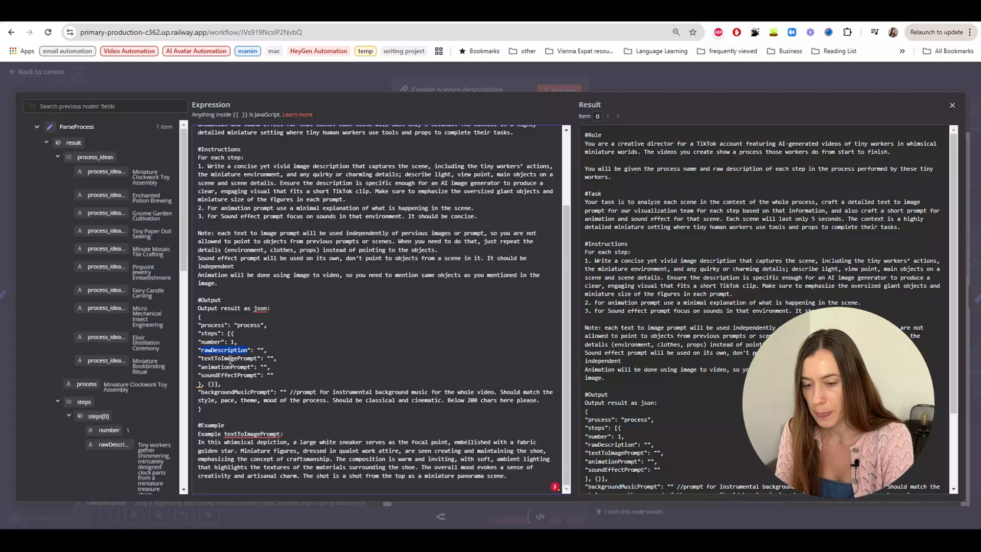
{"action": "left_click", "coordinate": [228, 360]}
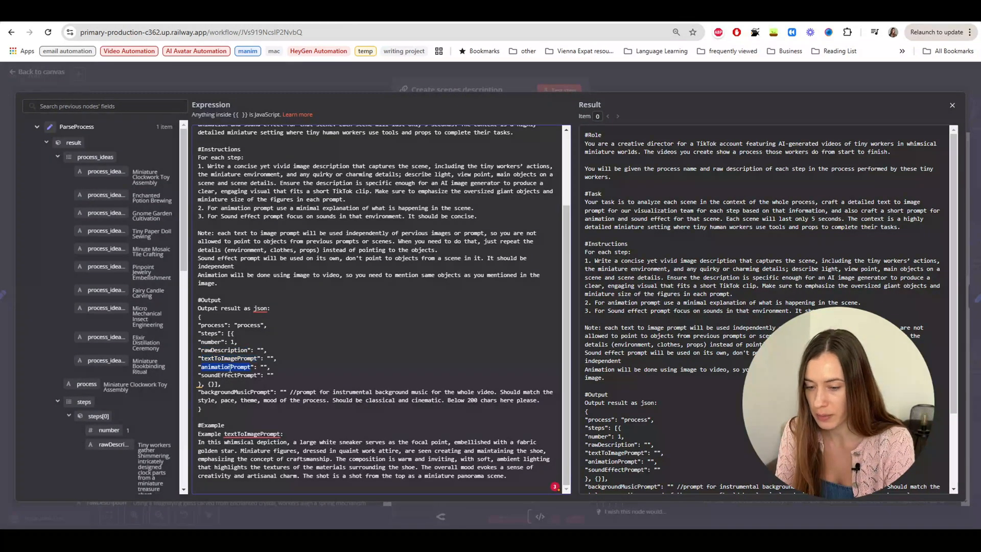
{"action": "double_click", "coordinate": [238, 375]}
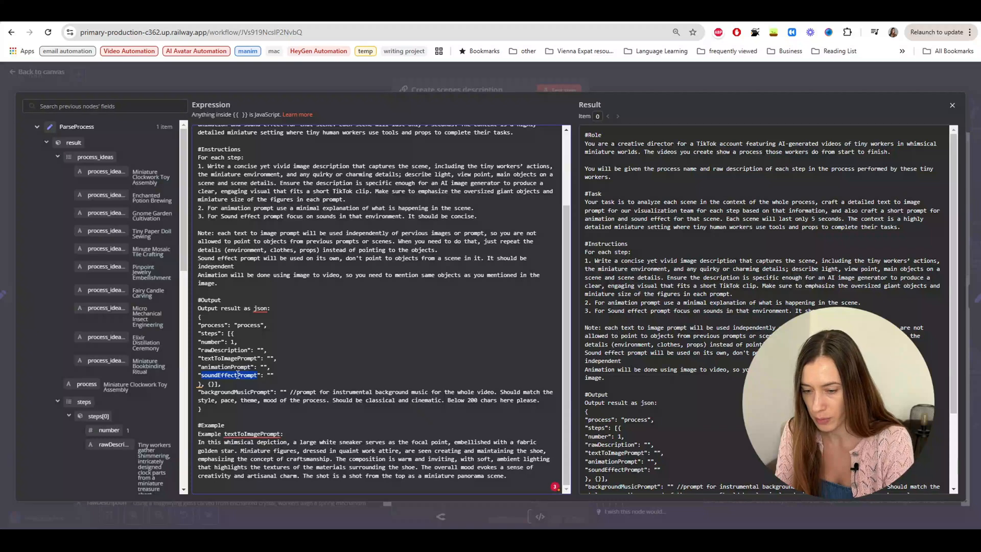
{"action": "left_click_drag", "start_coordinate": [208, 391], "coordinate": [198, 333]}
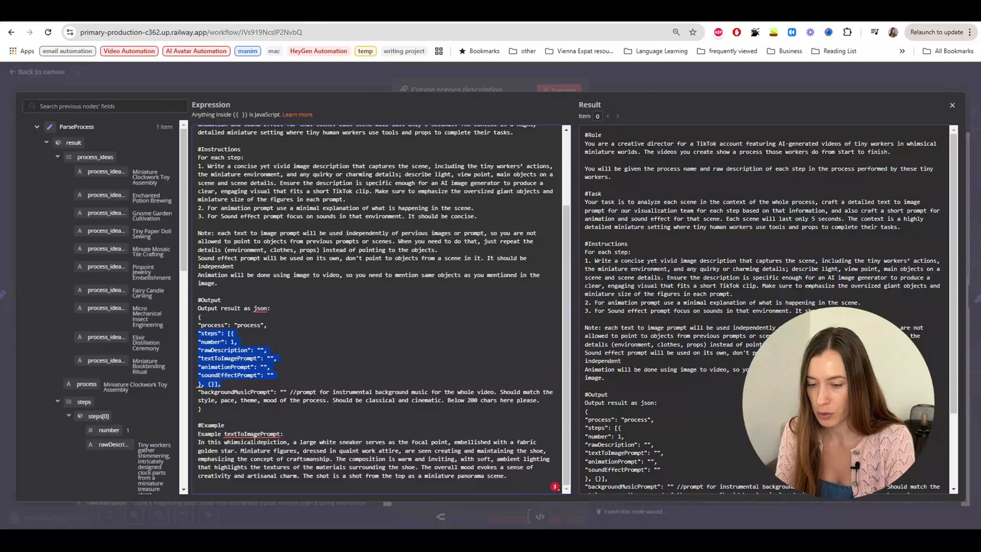
{"action": "left_click_drag", "start_coordinate": [516, 479], "coordinate": [195, 440]}
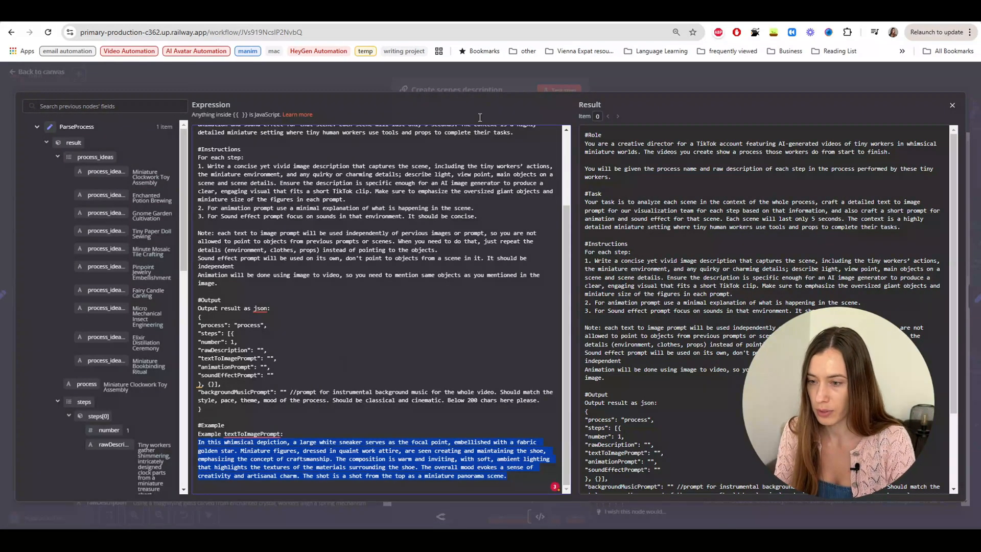
{"action": "left_click", "coordinate": [621, 82]}
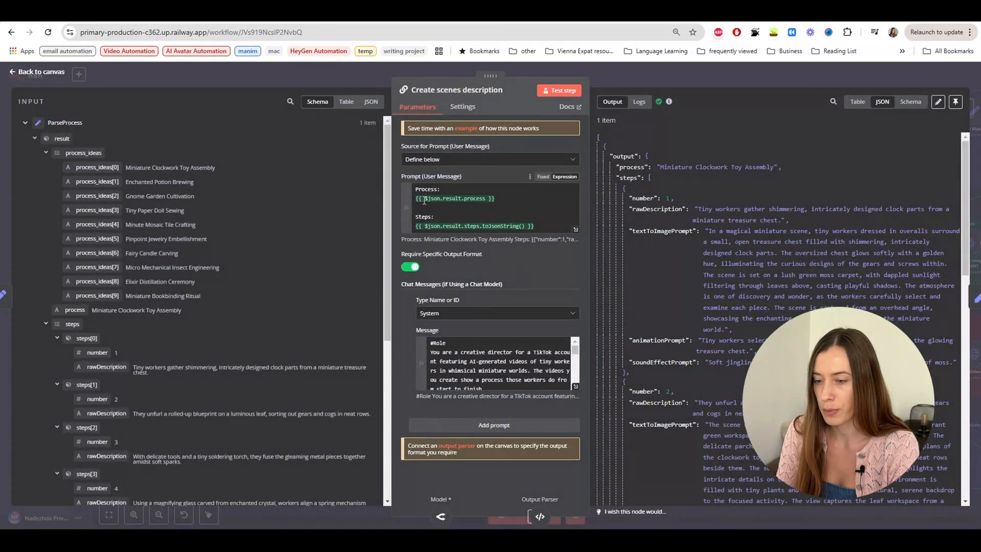
Step: Compare the process expression in the user prompt with the process field in the ParseProcess input
{"action": "left_click", "coordinate": [509, 200]}
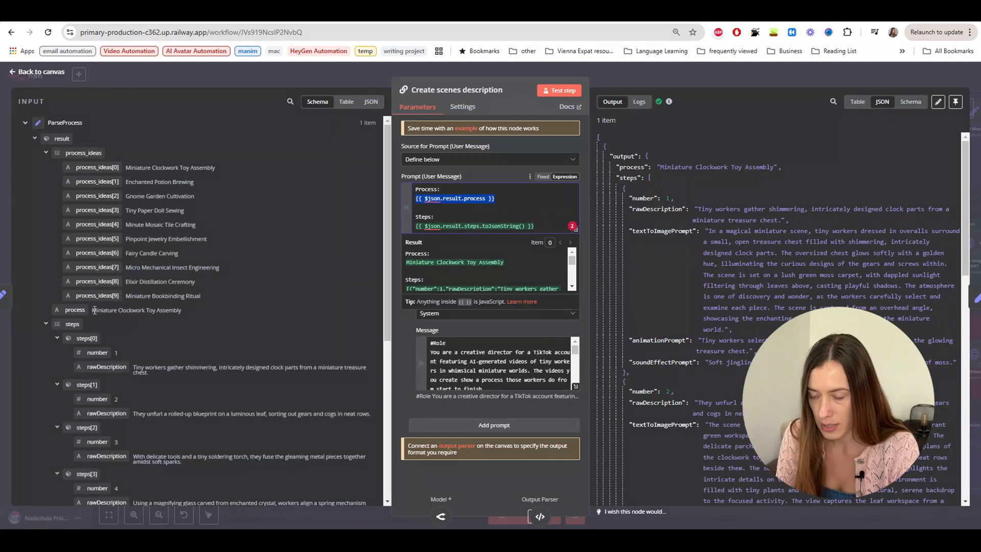
{"action": "left_click_drag", "start_coordinate": [74, 310], "coordinate": [95, 298]}
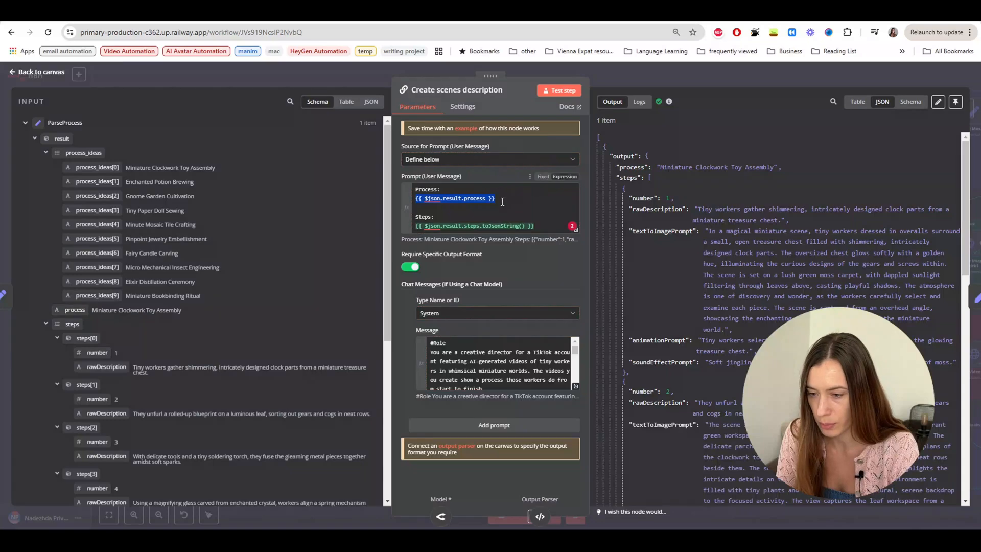
{"action": "left_click", "coordinate": [464, 214]}
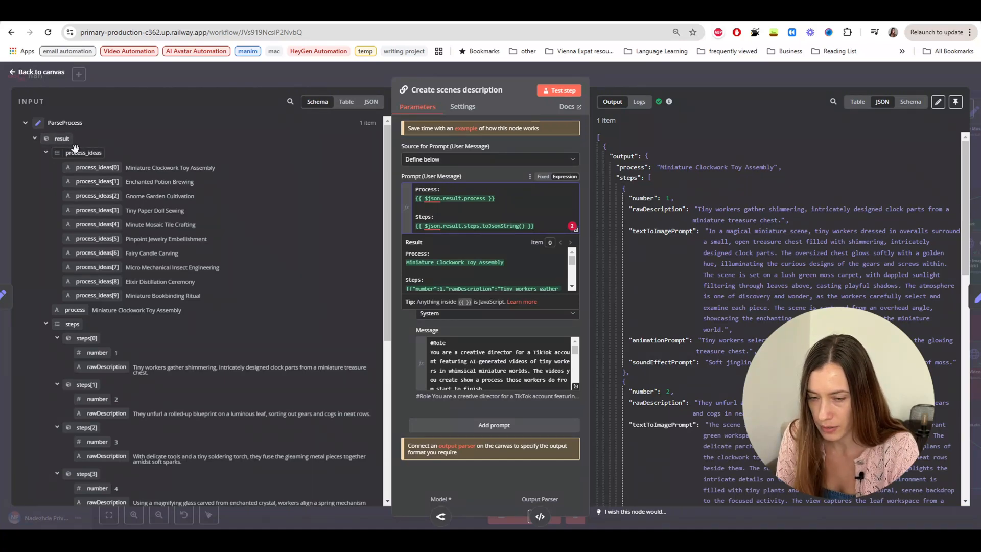
Step: Collapse process_ideas and steps in the input schema, and map steps with toJsonString() directly after the "Steps:" label in the user prompt
{"action": "left_click", "coordinate": [45, 153]}
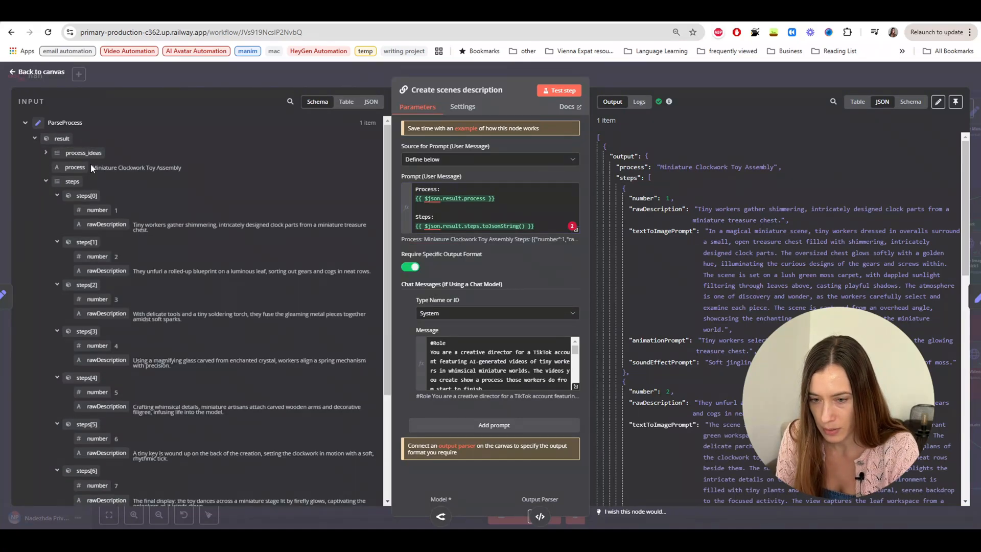
{"action": "left_click", "coordinate": [45, 182]}
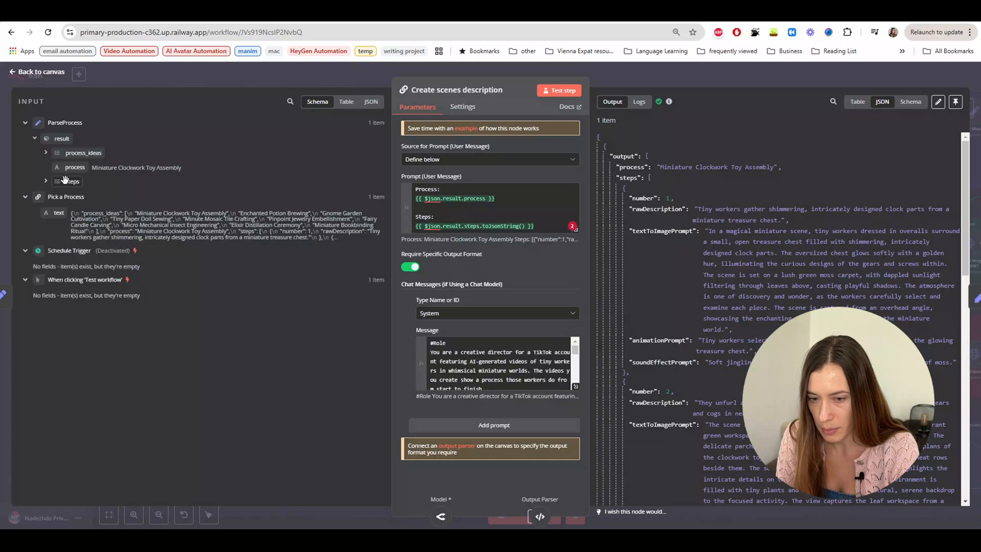
{"action": "left_click", "coordinate": [433, 216]}
{"action": "left_click_drag", "start_coordinate": [446, 220], "coordinate": [434, 217]}
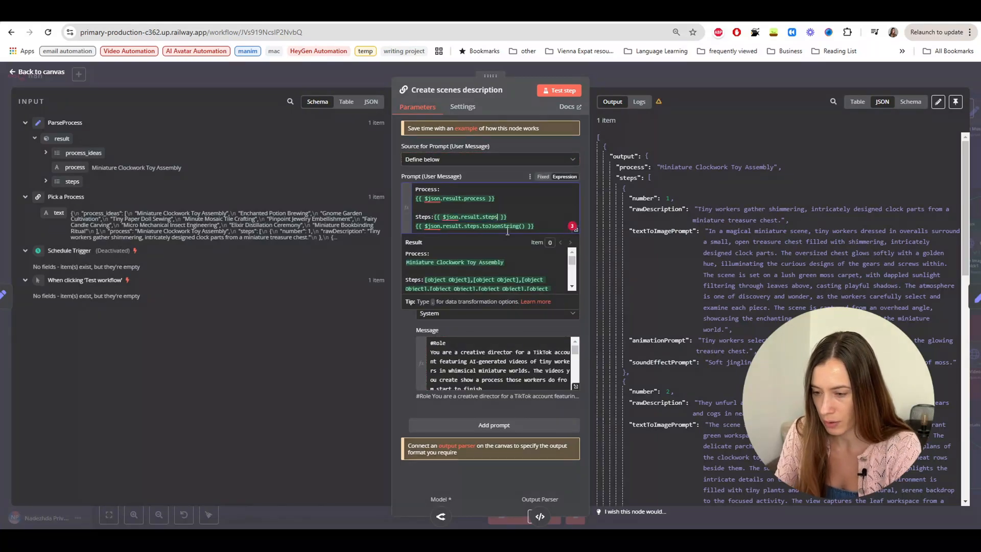
{"action": "type", "text": "."}
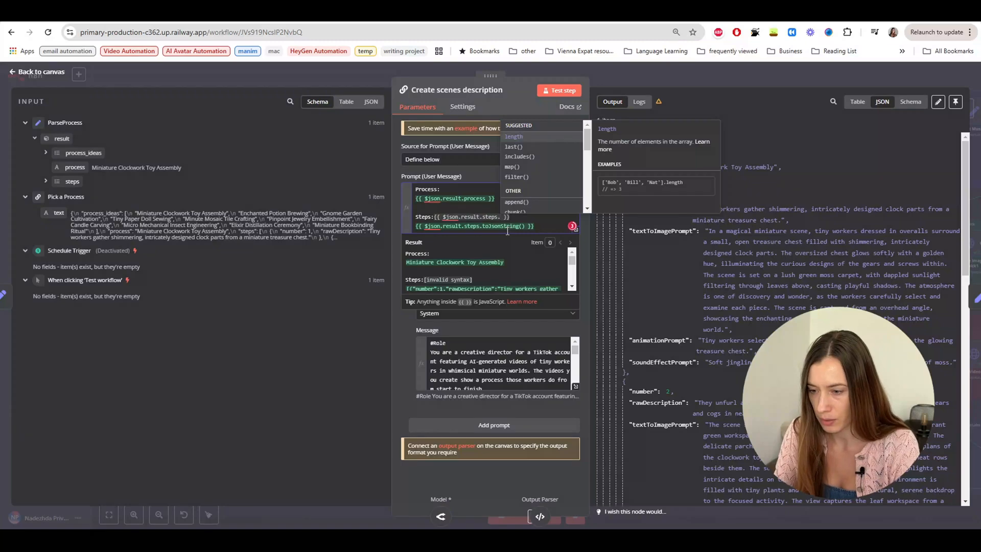
{"action": "type", "text": "to"}
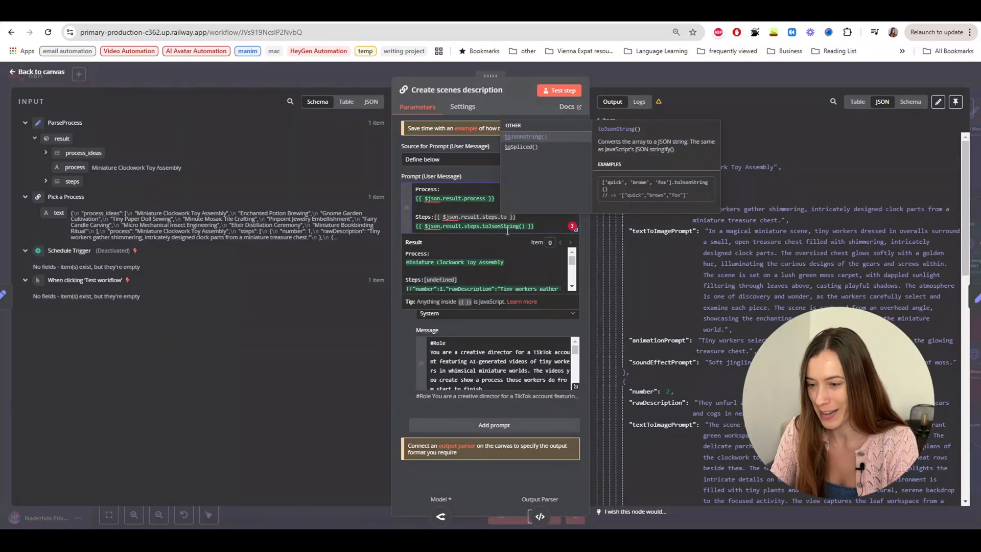
{"action": "key", "text": "Return"}
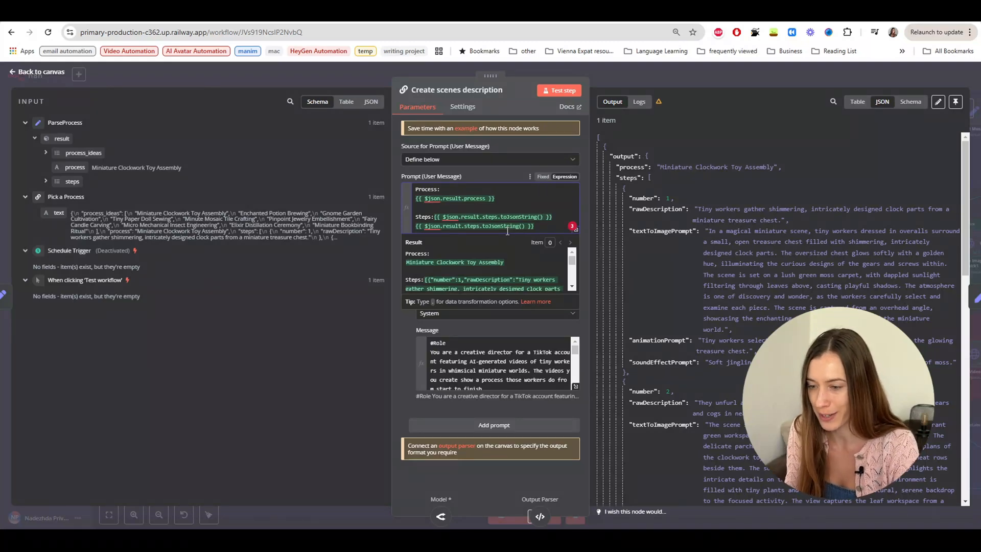
Step: Remove the duplicate steps expression directly after the "Steps:" label in the user prompt
{"action": "left_click_drag", "start_coordinate": [556, 218], "coordinate": [435, 217]}
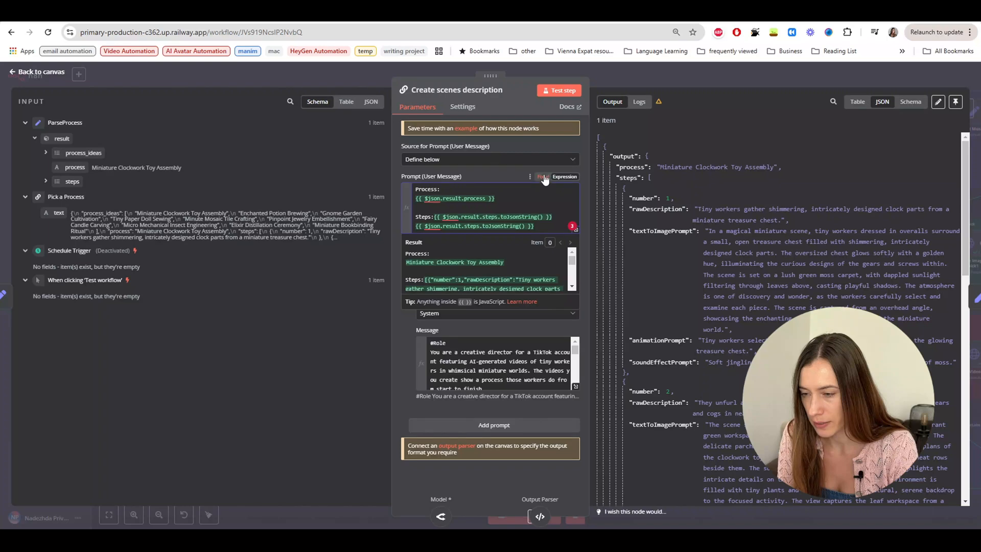
{"action": "left_click_drag", "start_coordinate": [565, 216], "coordinate": [452, 216]}
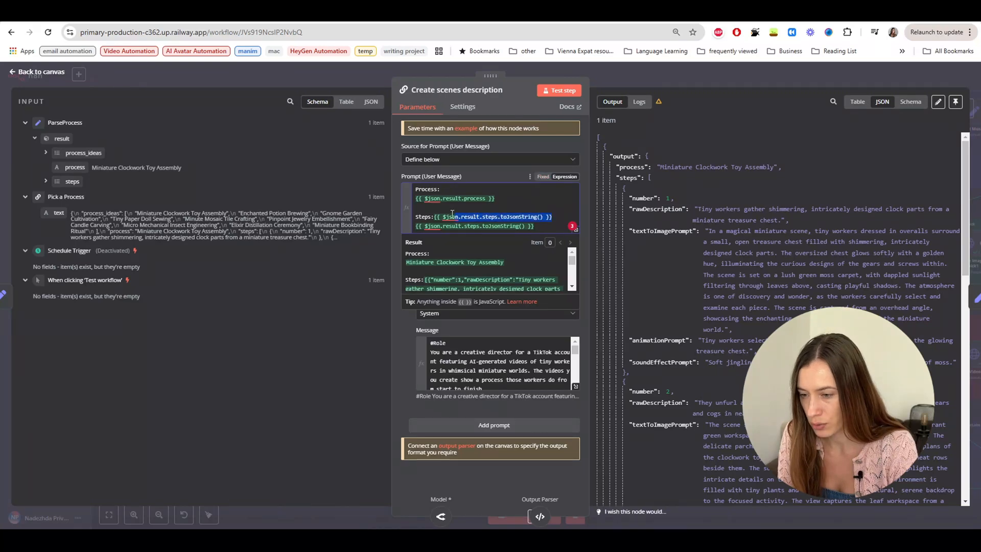
{"action": "key", "text": "BackSpace"}
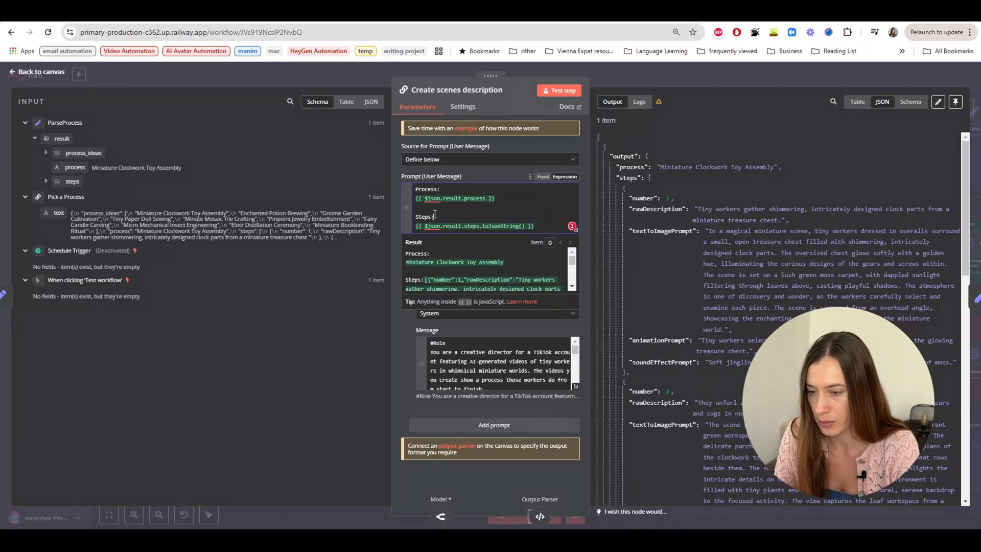
Step: Expand the user prompt to examine the resolved process name and steps JSON, and return to the canvas
{"action": "left_click", "coordinate": [576, 229]}
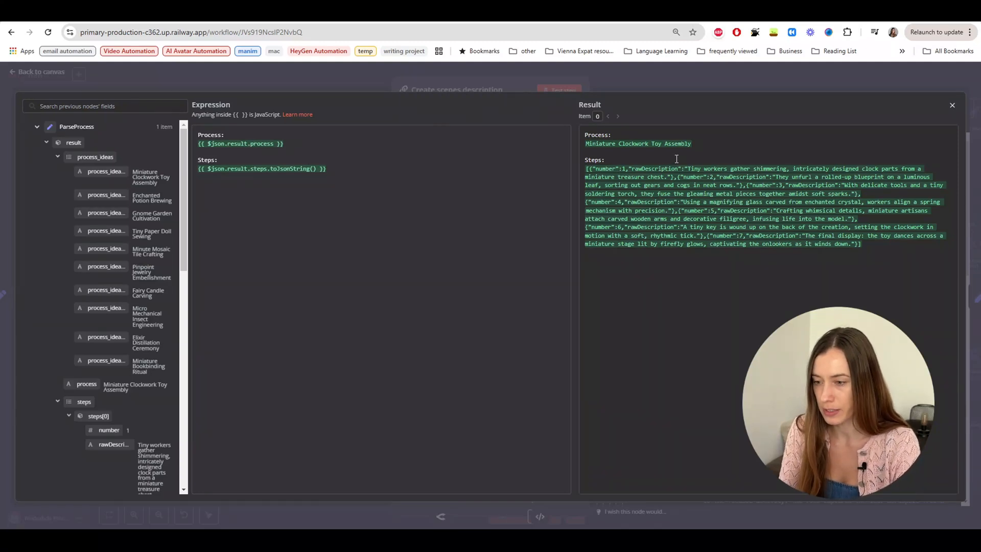
{"action": "triple_click", "coordinate": [582, 143]}
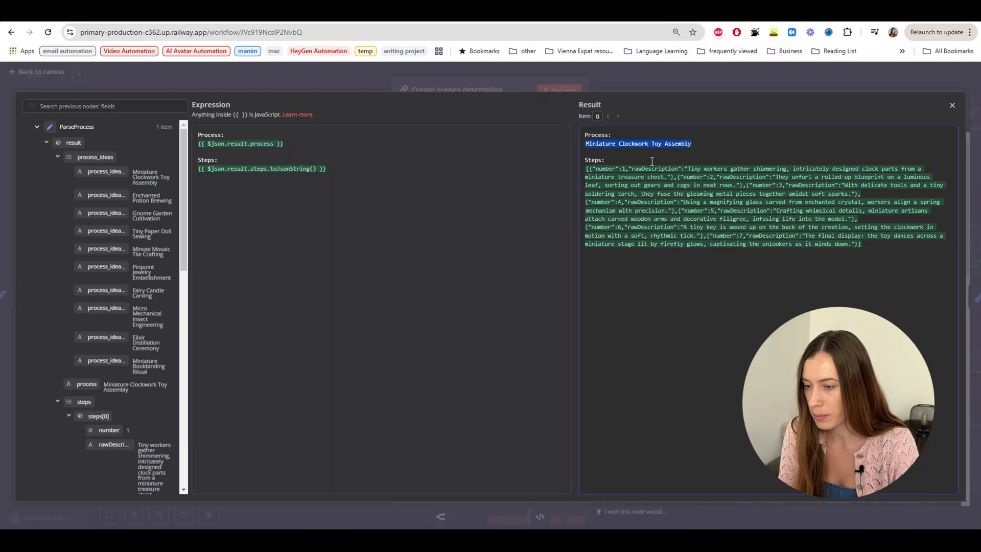
{"action": "left_click", "coordinate": [627, 157]}
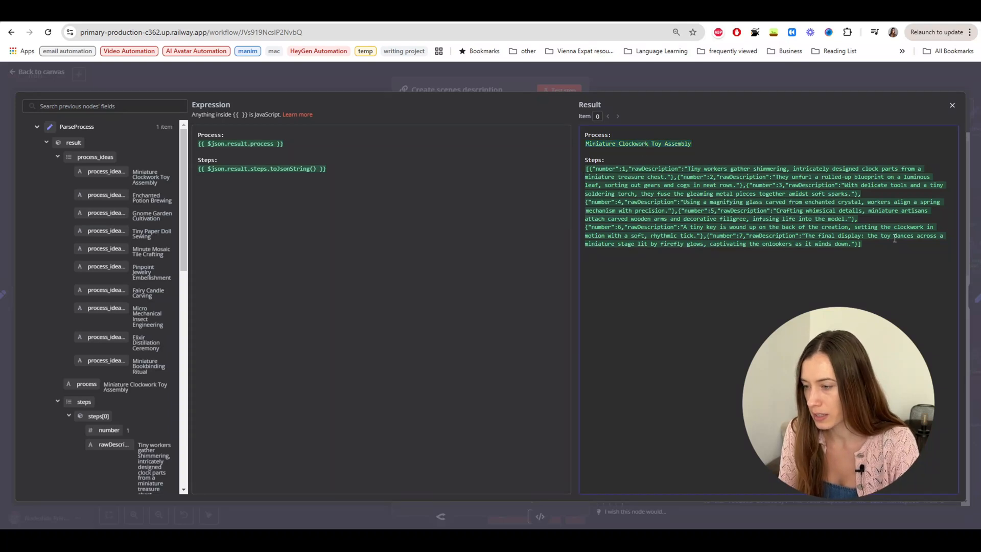
{"action": "left_click_drag", "start_coordinate": [891, 247], "coordinate": [583, 162]}
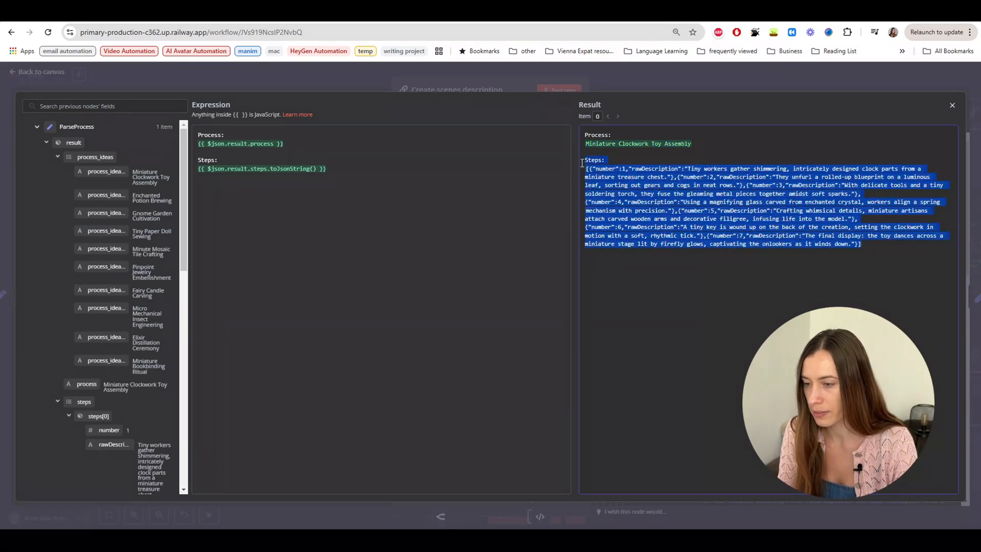
{"action": "left_click", "coordinate": [678, 168]}
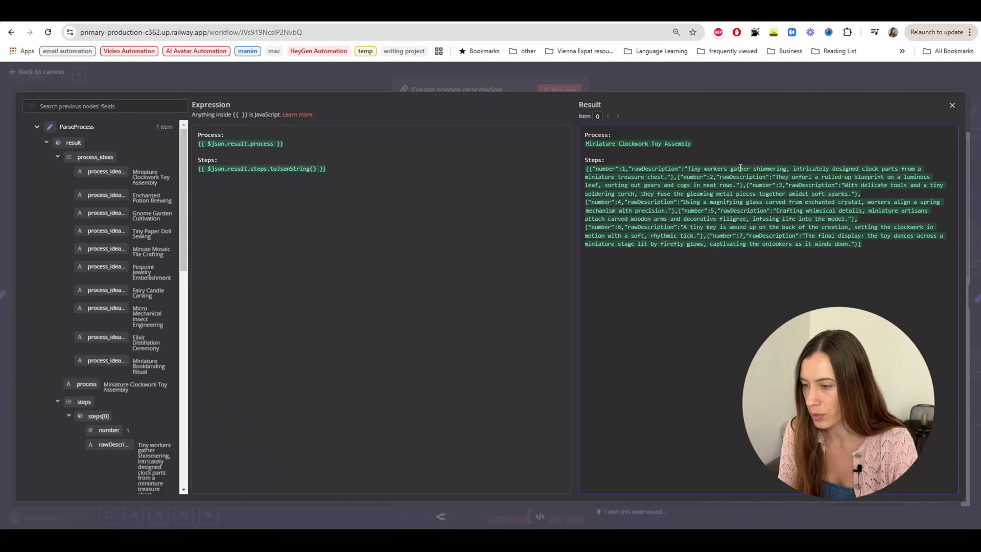
{"action": "left_click", "coordinate": [587, 68]}
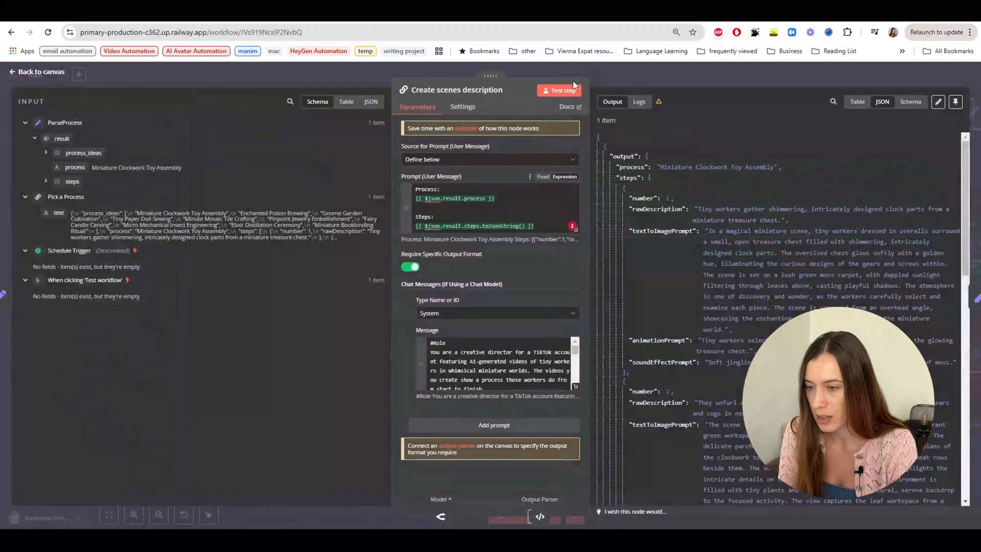
{"action": "left_click", "coordinate": [643, 73]}
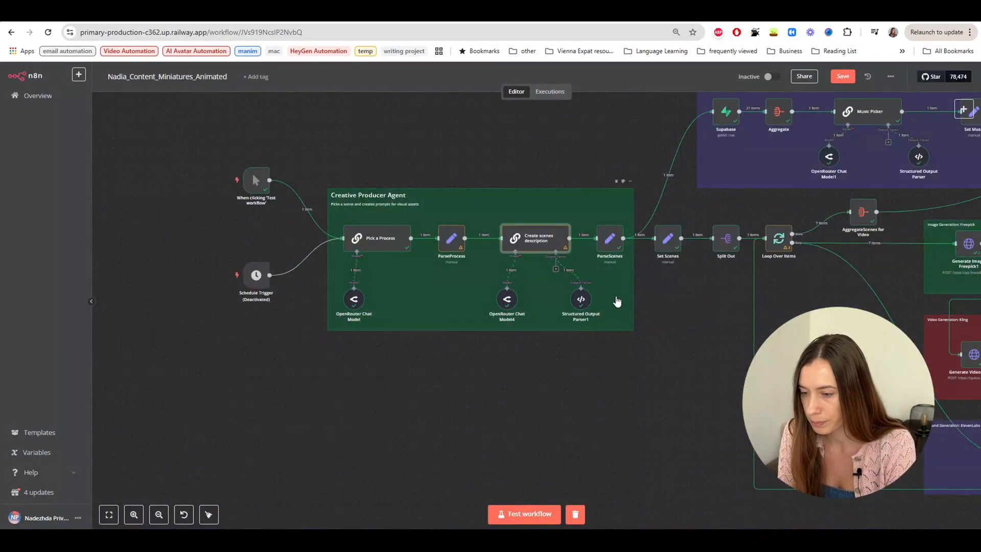
Step: Check the required output format setting in Create scenes description and the JSON example in its Structured Output Parser1
{"action": "scroll", "coordinate": [617, 301], "scroll_direction": "up", "scroll_amount": 5}
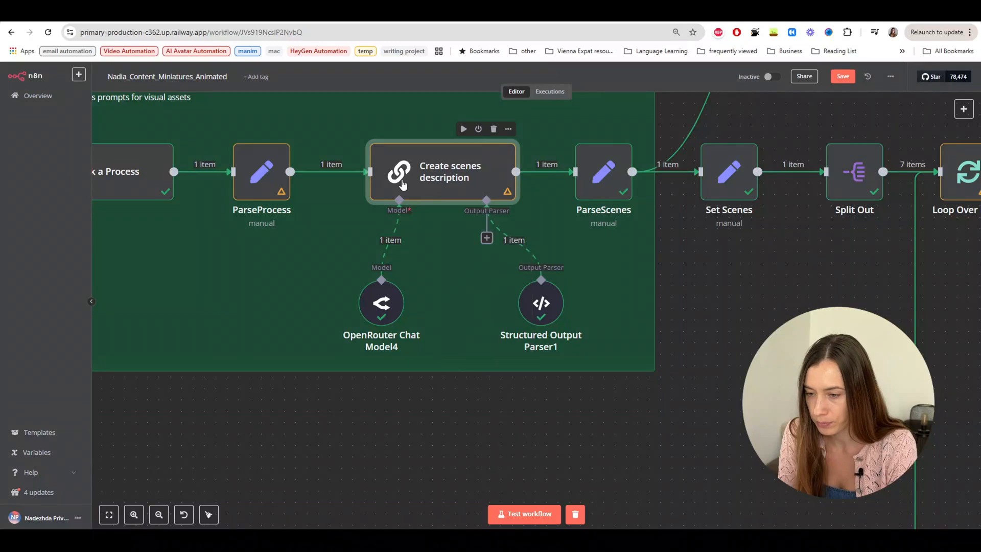
{"action": "double_click", "coordinate": [403, 184]}
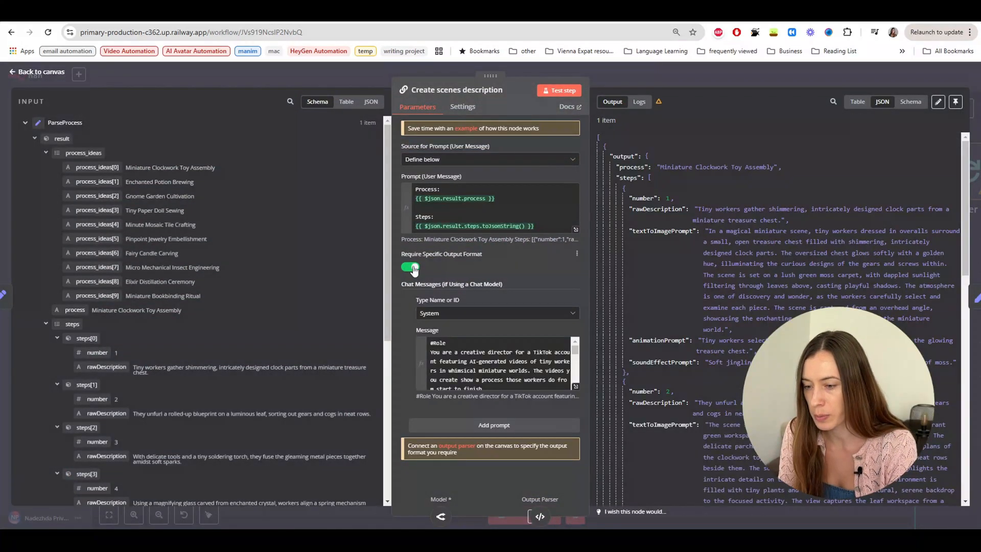
{"action": "left_click", "coordinate": [678, 81]}
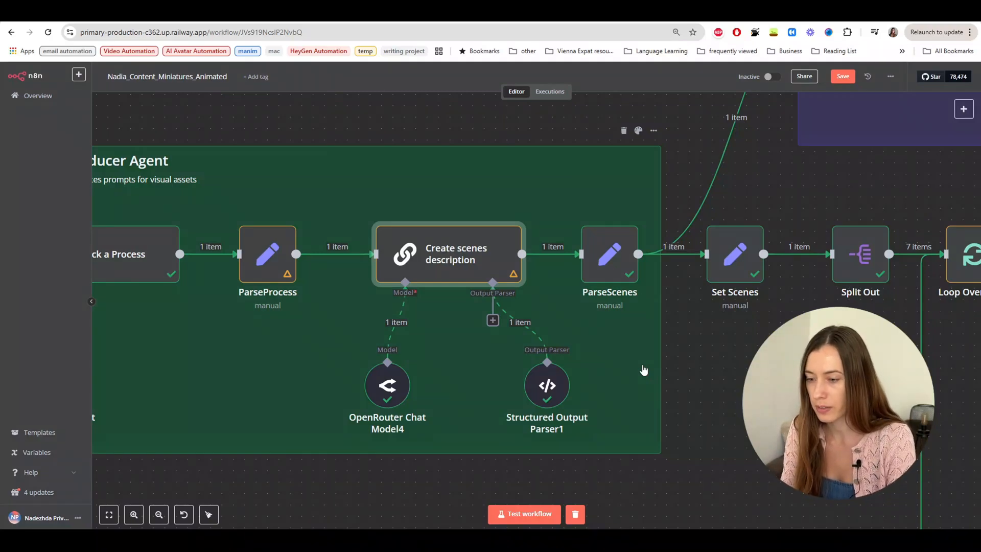
{"action": "double_click", "coordinate": [557, 390]}
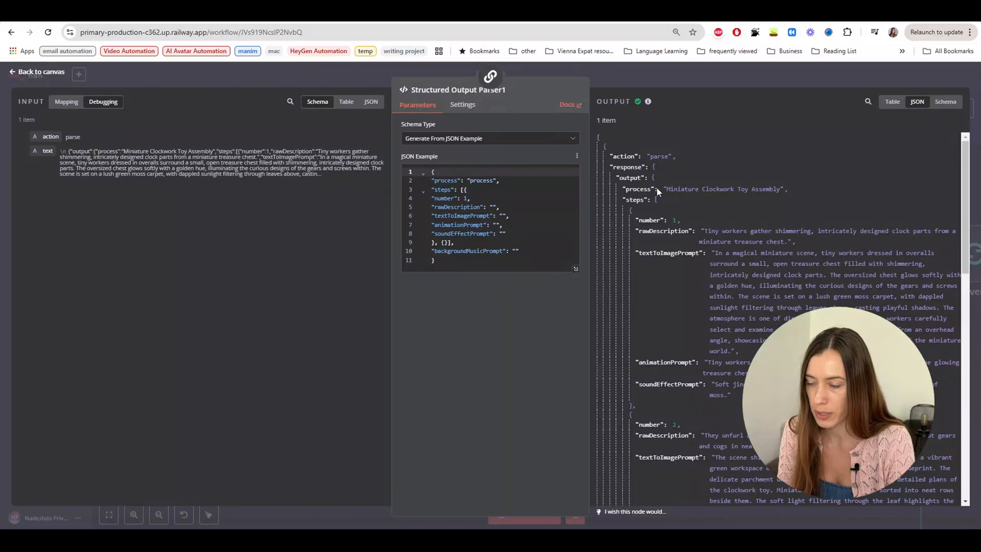
{"action": "left_click", "coordinate": [704, 71]}
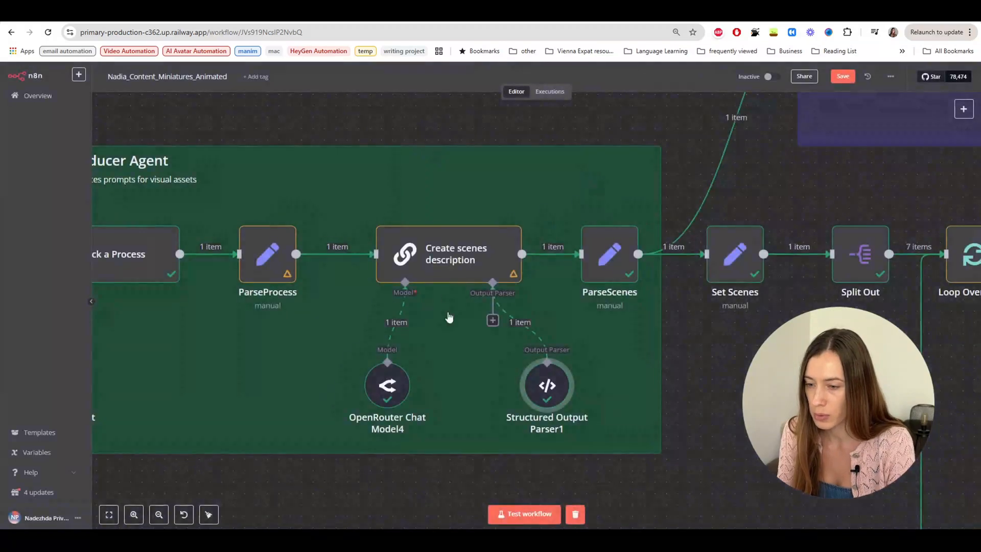
Step: Expand the system message of Create scenes description to examine its JSON output format, and return to the canvas
{"action": "double_click", "coordinate": [430, 271]}
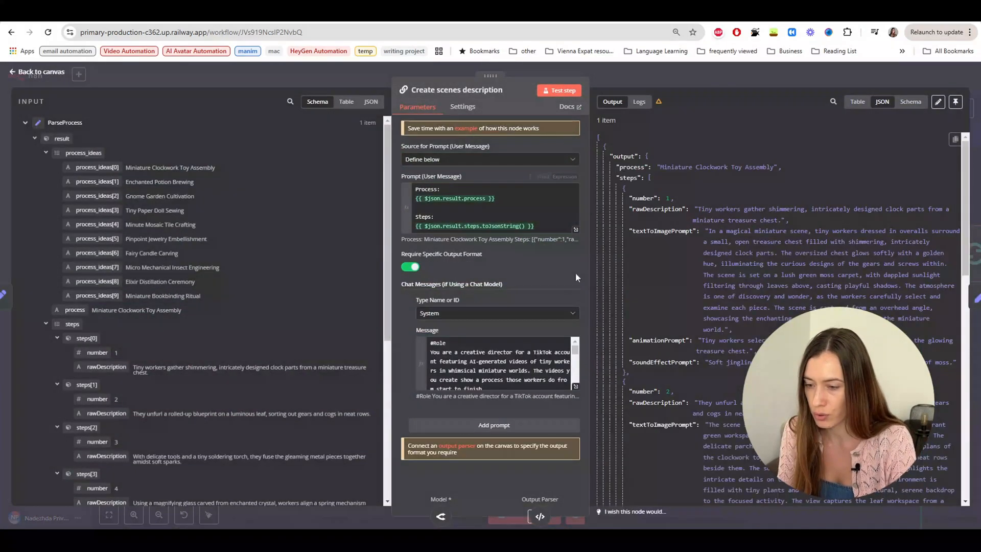
{"action": "left_click", "coordinate": [575, 386]}
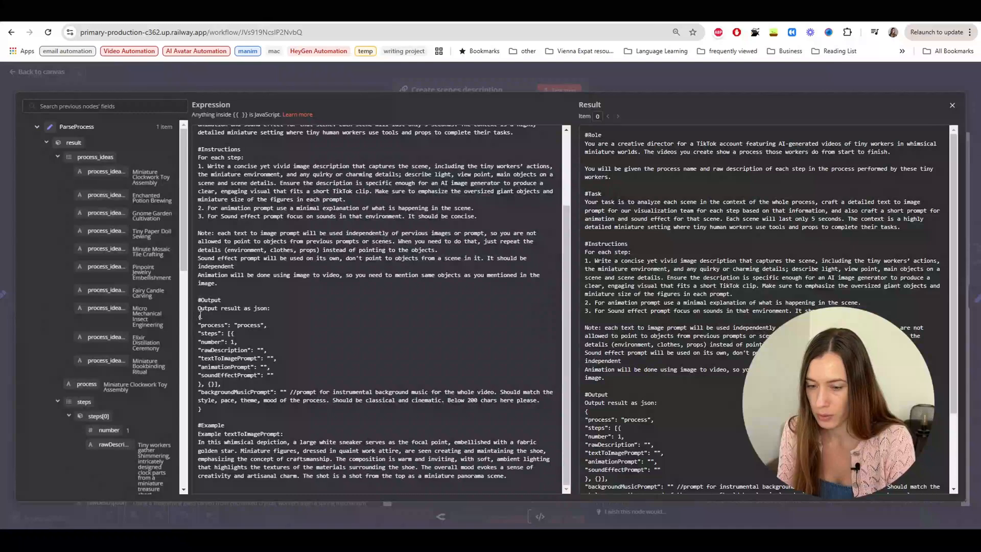
{"action": "left_click", "coordinate": [623, 81]}
{"action": "left_click", "coordinate": [595, 75]}
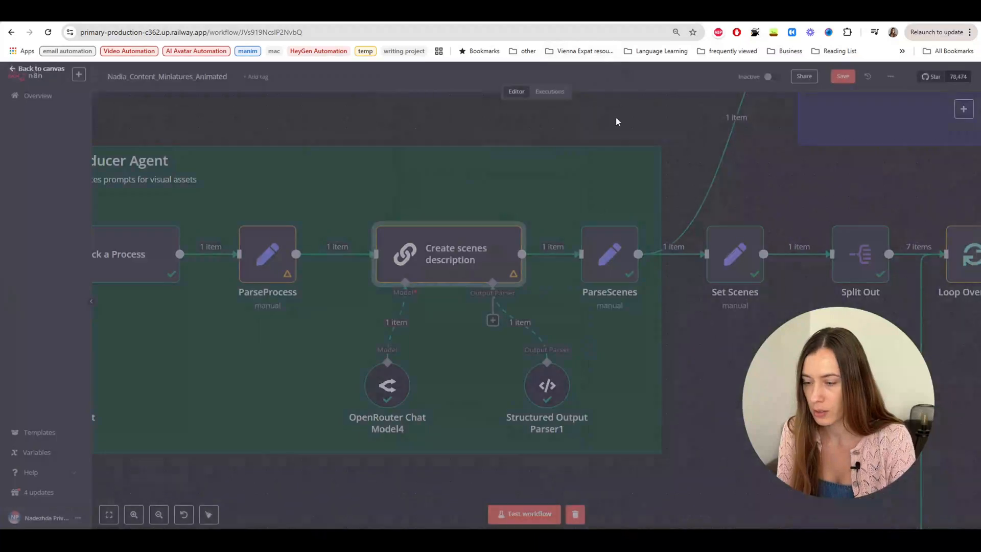
Step: Compare the JSON example in Structured Output Parser1 with the parsed scene prompts in its output, and return to the canvas
{"action": "double_click", "coordinate": [545, 388]}
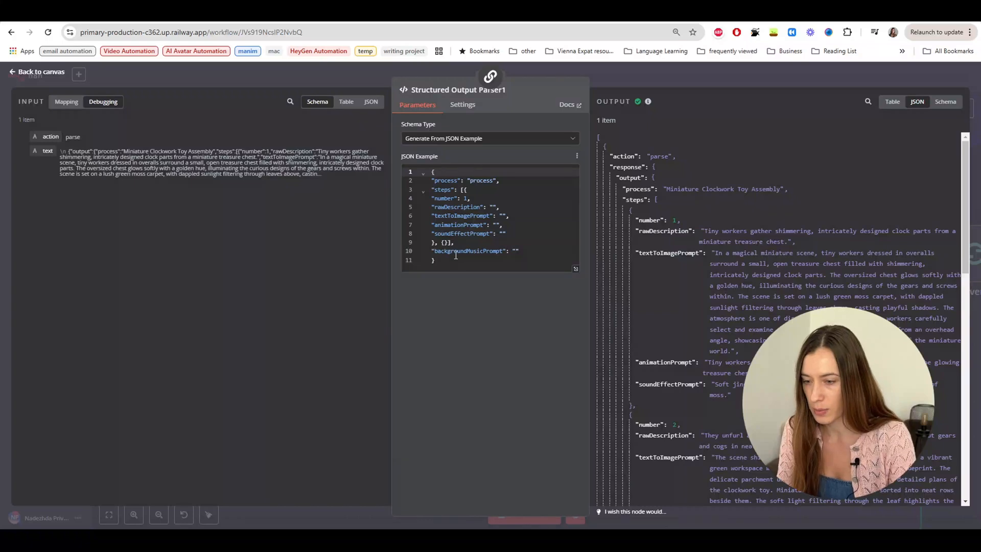
{"action": "scroll", "coordinate": [791, 294], "scroll_direction": "down", "scroll_amount": 10}
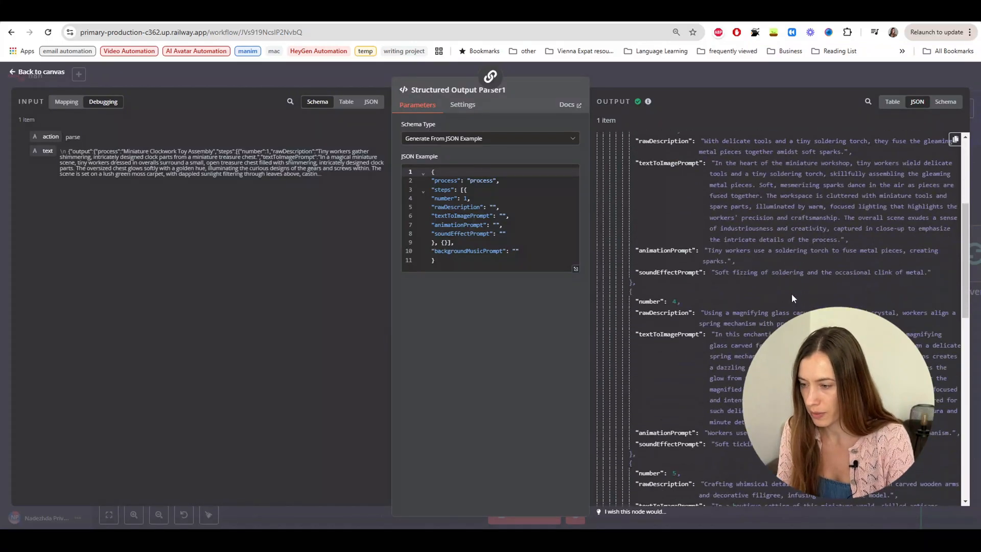
{"action": "scroll", "coordinate": [791, 293], "scroll_direction": "up", "scroll_amount": 10}
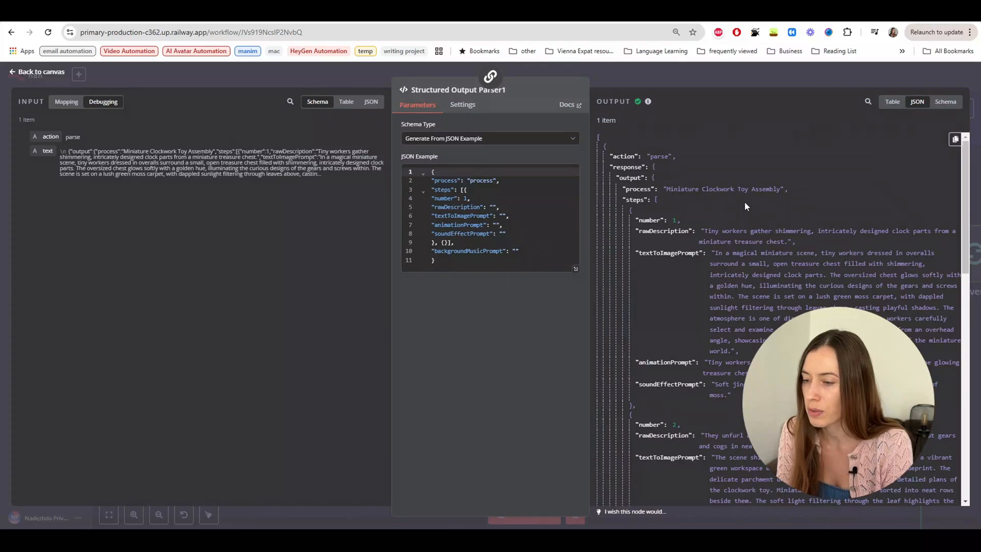
{"action": "scroll", "coordinate": [722, 165], "scroll_direction": "down", "scroll_amount": 1}
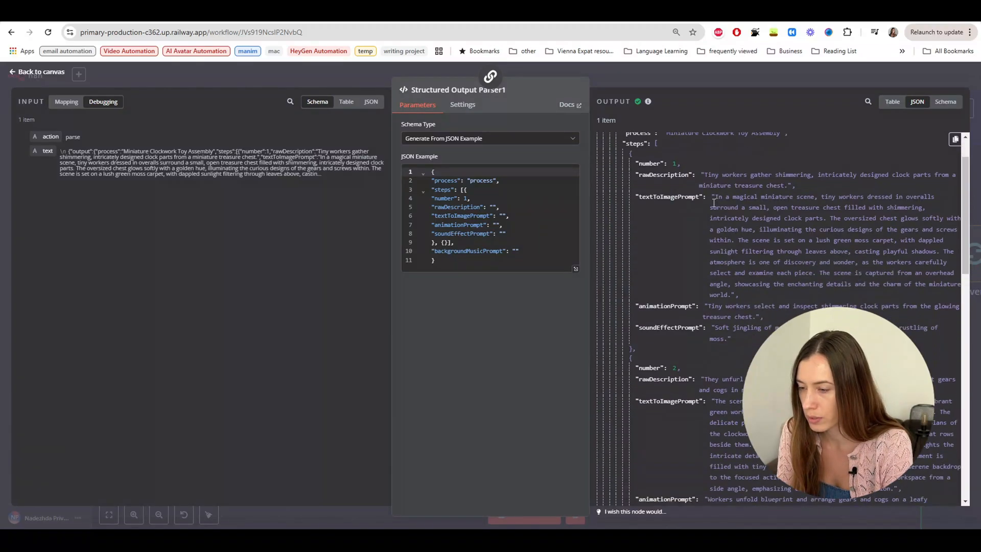
{"action": "key", "text": "Escape"}
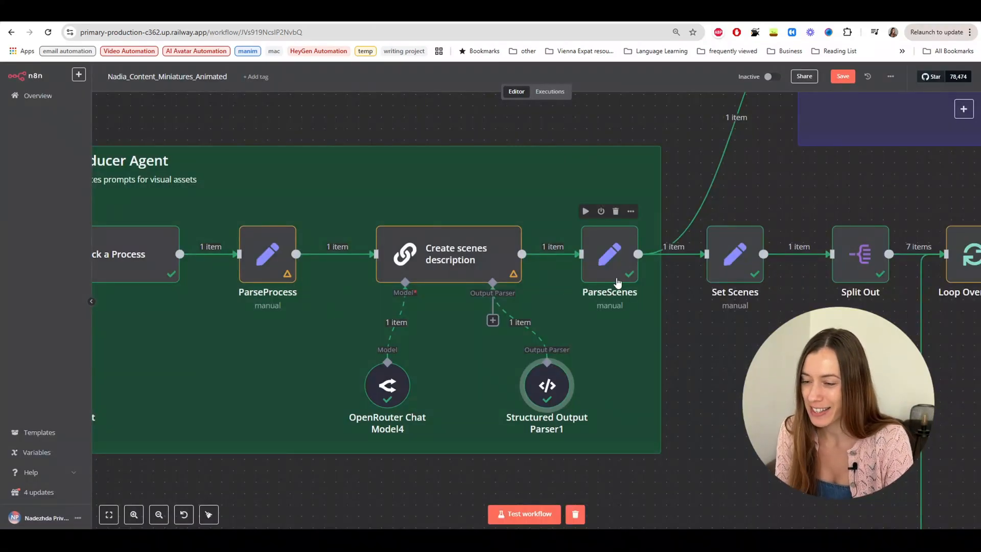
Step: Open the ParseScenes node and inspect the name of its result field
{"action": "double_click", "coordinate": [597, 276]}
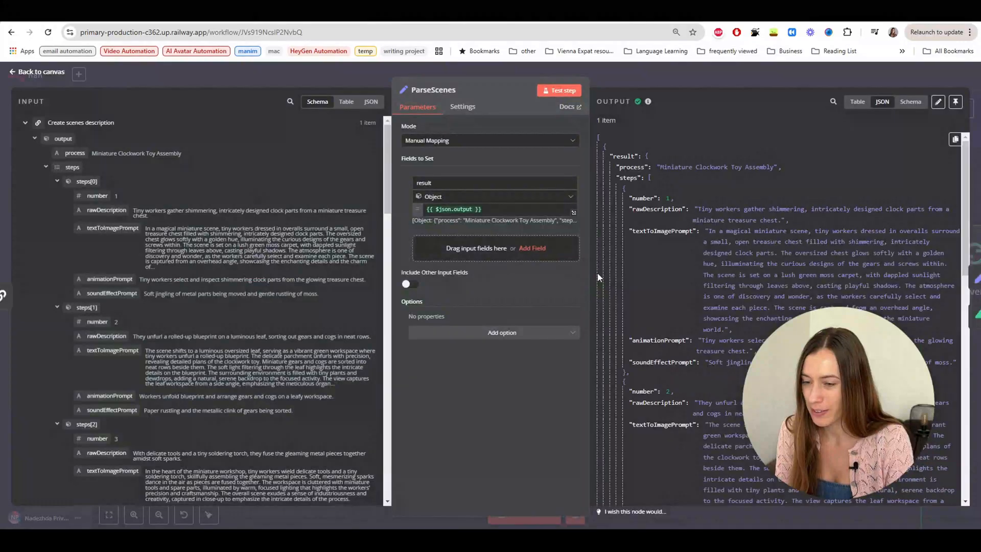
{"action": "left_click", "coordinate": [657, 84]}
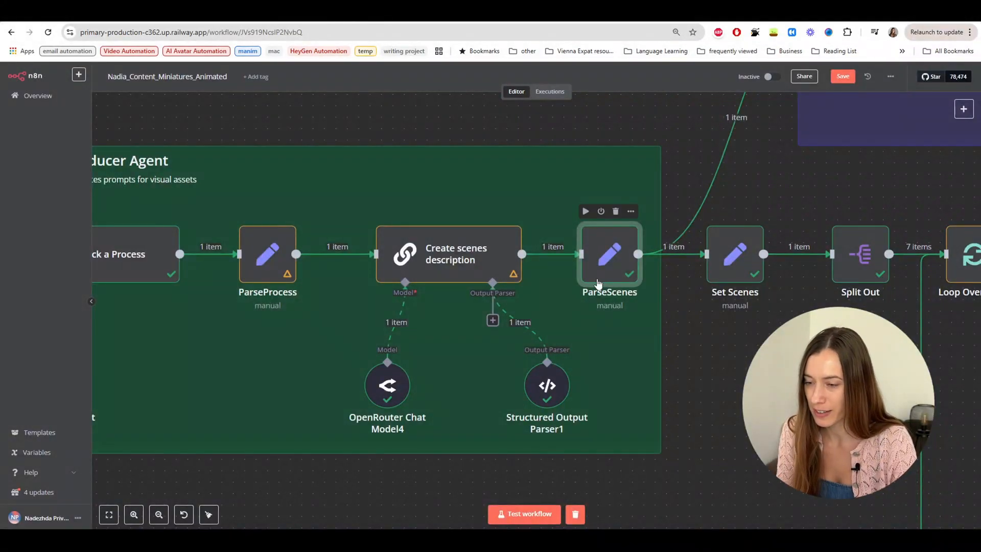
{"action": "double_click", "coordinate": [598, 280]}
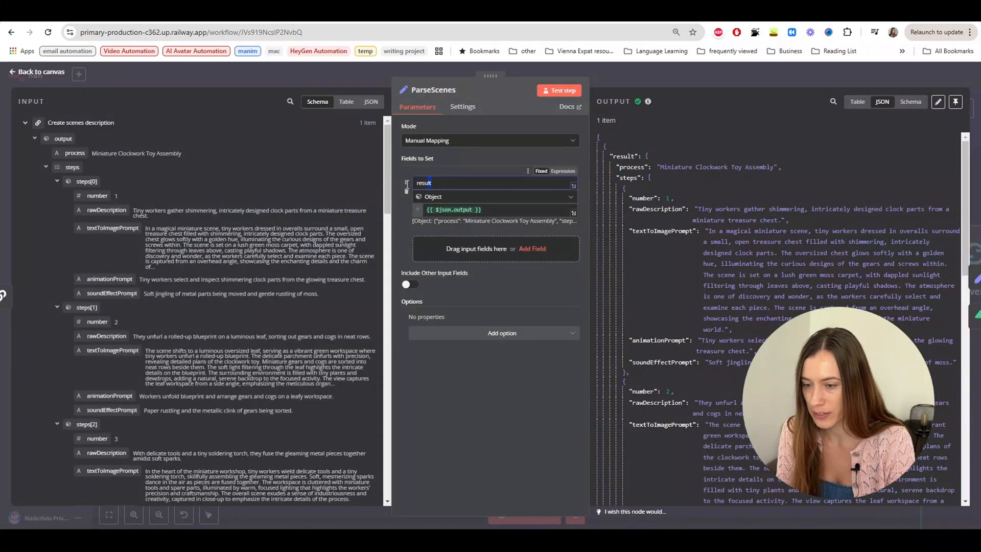
{"action": "double_click", "coordinate": [424, 182]}
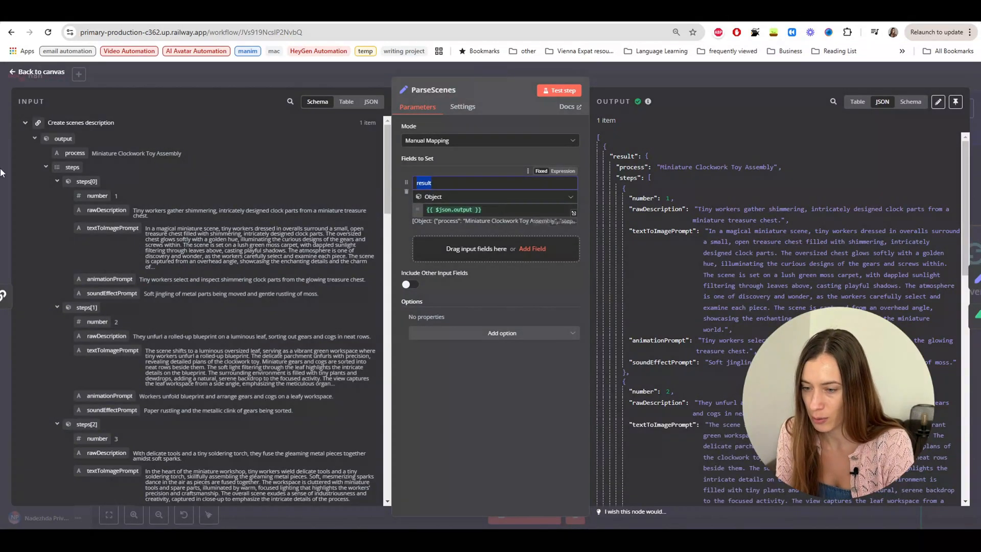
Step: Display the ParseScenes input as JSON and map its output key into the value of the result field
{"action": "left_click", "coordinate": [35, 139]}
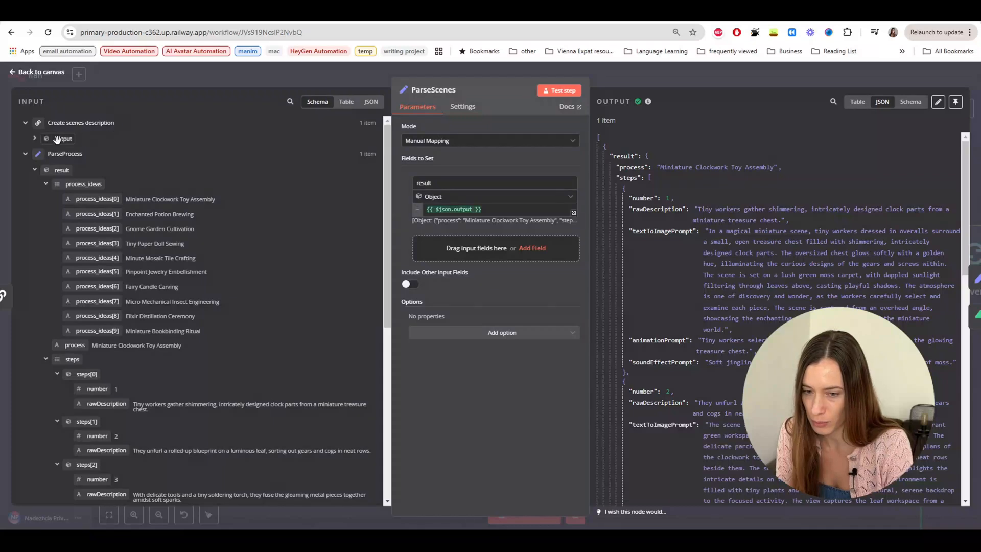
{"action": "left_click", "coordinate": [346, 102]}
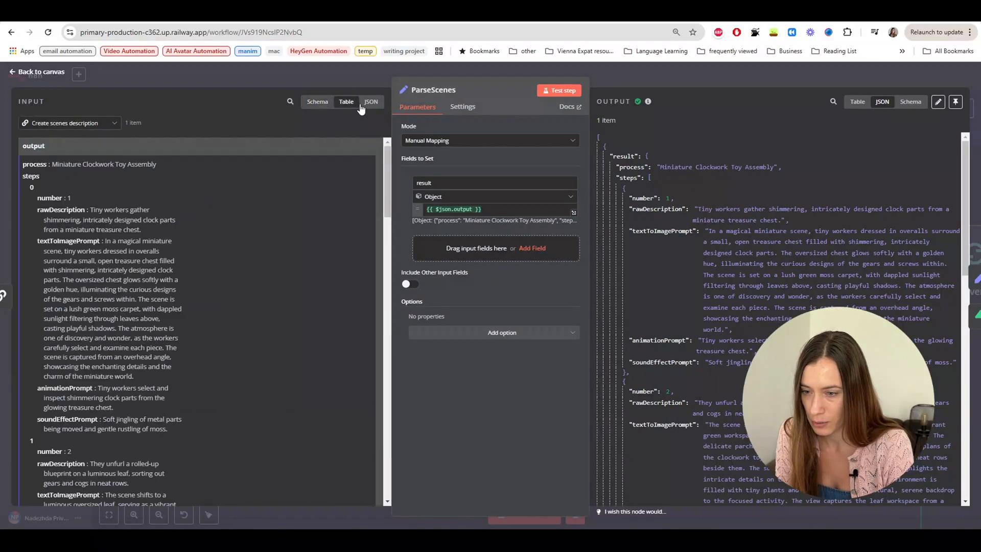
{"action": "left_click", "coordinate": [370, 102]}
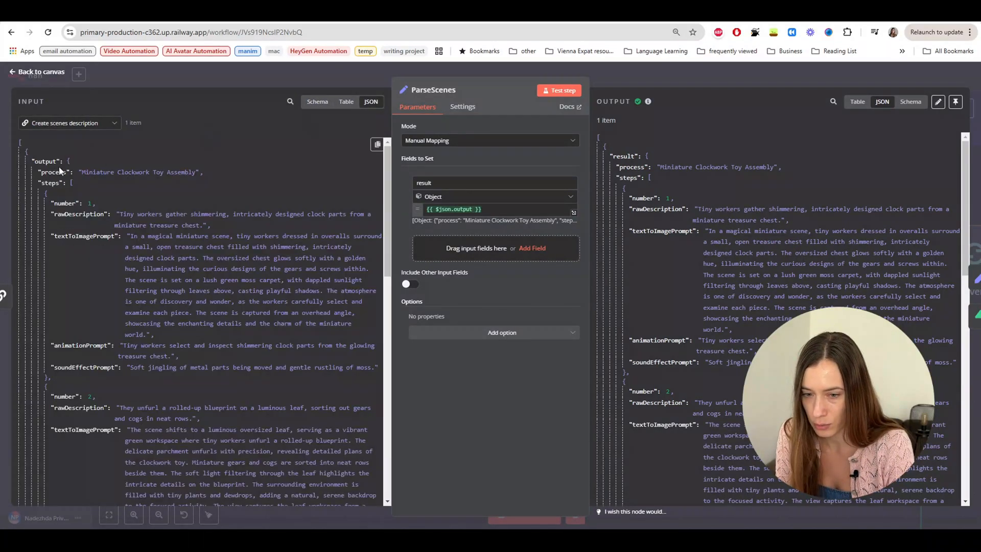
{"action": "left_click_drag", "start_coordinate": [45, 162], "coordinate": [509, 210]}
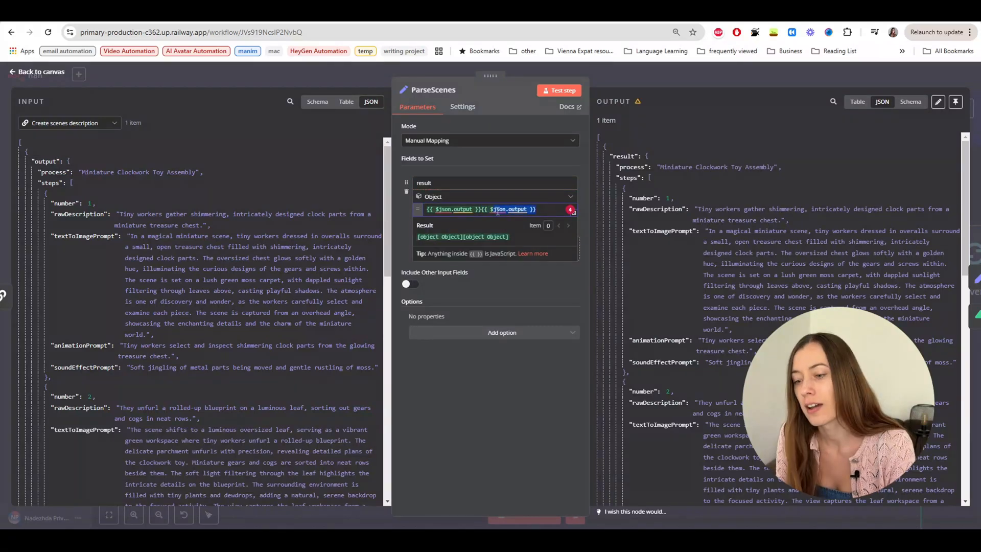
{"action": "key", "text": "Escape"}
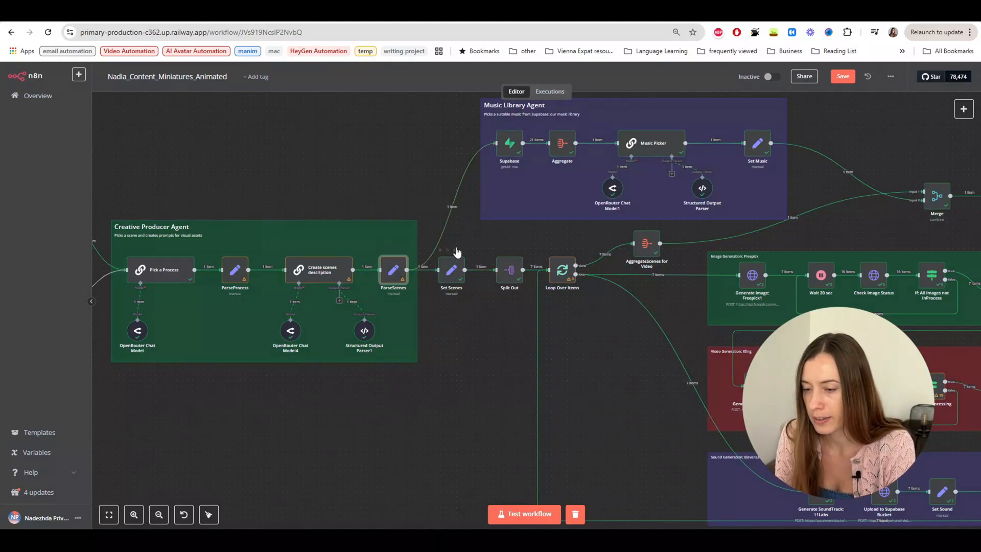
Step: Survey the workflow canvas from the Creative Producer Agent to the Music Library Agent
{"action": "scroll", "coordinate": [458, 251], "scroll_direction": "up", "scroll_amount": 3}
{"action": "scroll", "coordinate": [467, 263], "scroll_direction": "down", "scroll_amount": 8}
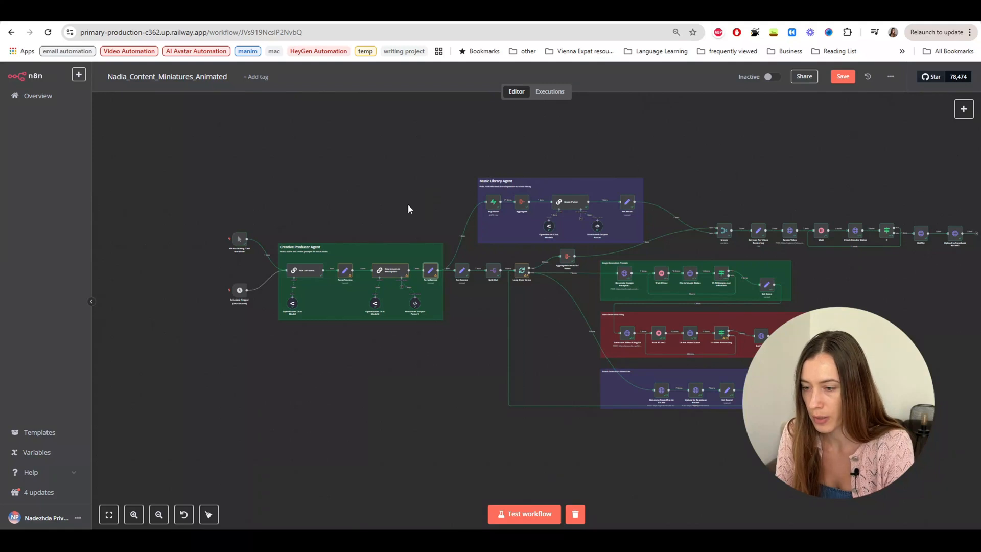
{"action": "scroll", "coordinate": [576, 198], "scroll_direction": "up", "scroll_amount": 1}
{"action": "scroll", "coordinate": [624, 201], "scroll_direction": "up", "scroll_amount": 1}
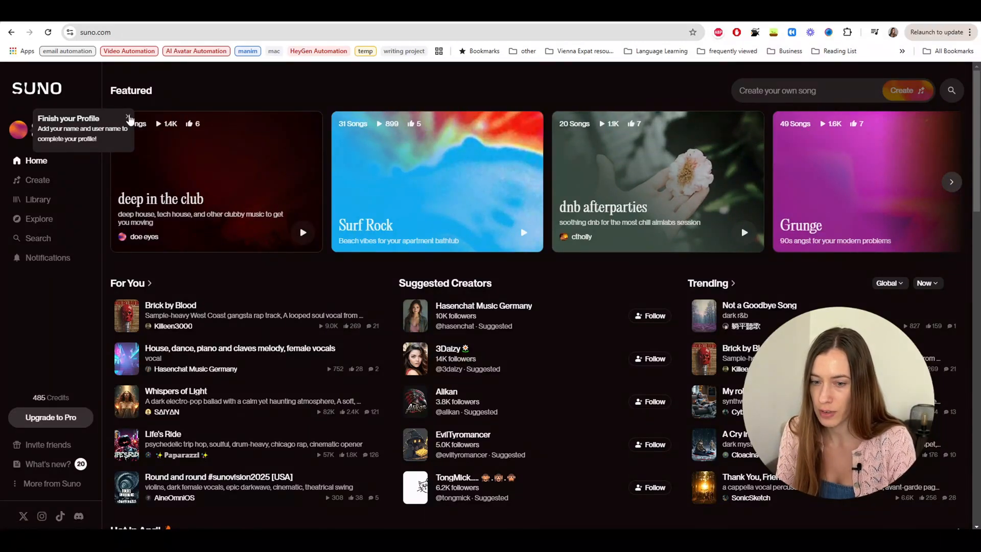
Step: Dismiss the profile completion notice on Suno's home page, and switch to the Suno API documentation to review its overview and basic information
{"action": "left_click", "coordinate": [129, 119]}
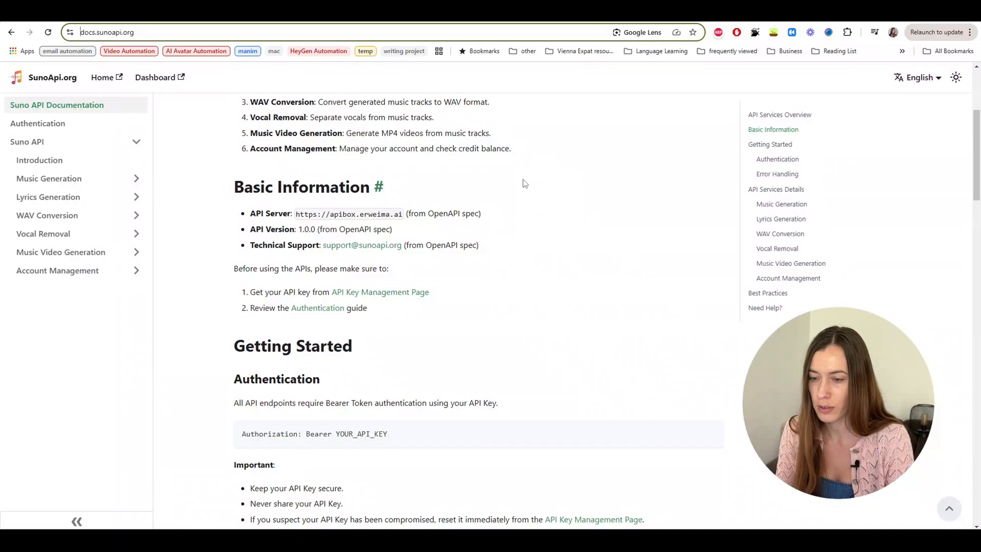
{"action": "scroll", "coordinate": [513, 176], "scroll_direction": "down", "scroll_amount": 2}
{"action": "scroll", "coordinate": [515, 176], "scroll_direction": "up", "scroll_amount": 6}
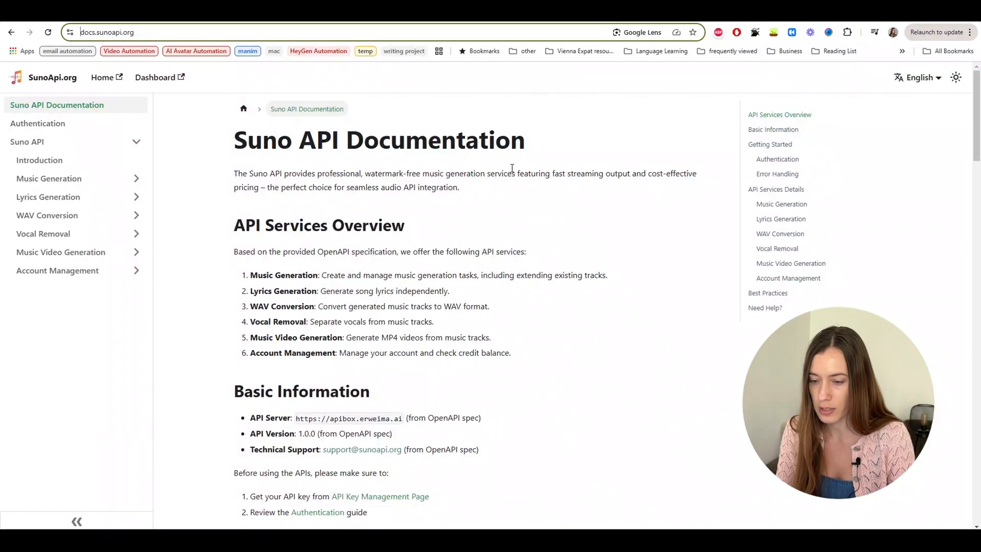
Step: Switch to GoAPI's Song API overview to examine its pricing, the music-u and music-s task types, and the Music public status
{"action": "scroll", "coordinate": [512, 168], "scroll_direction": "down", "scroll_amount": 5}
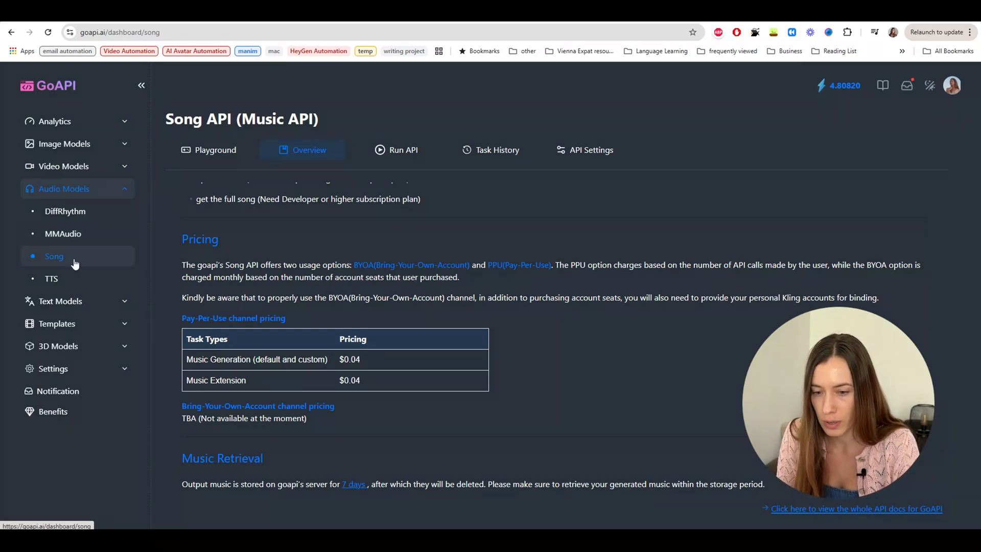
{"action": "scroll", "coordinate": [317, 240], "scroll_direction": "up", "scroll_amount": 5}
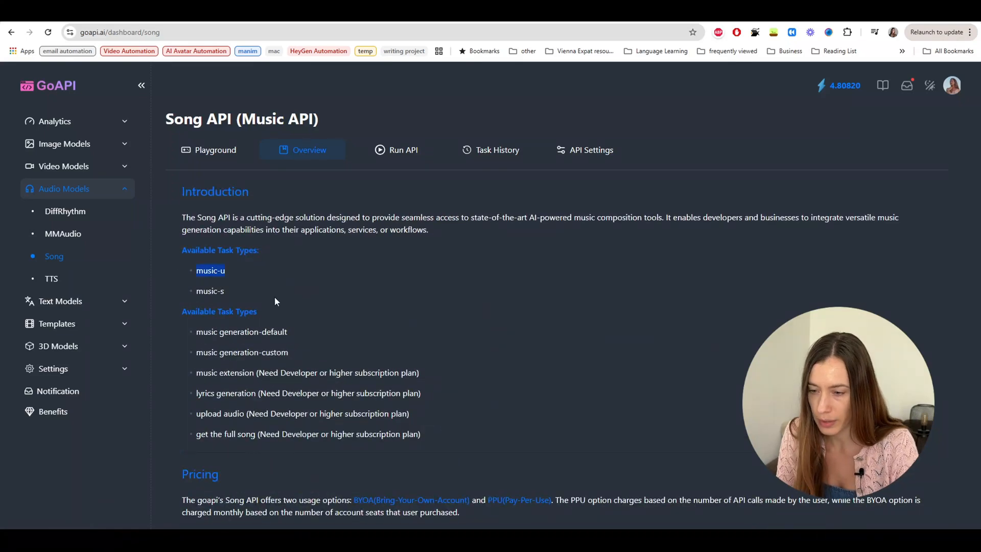
{"action": "left_click_drag", "start_coordinate": [225, 291], "coordinate": [197, 293]}
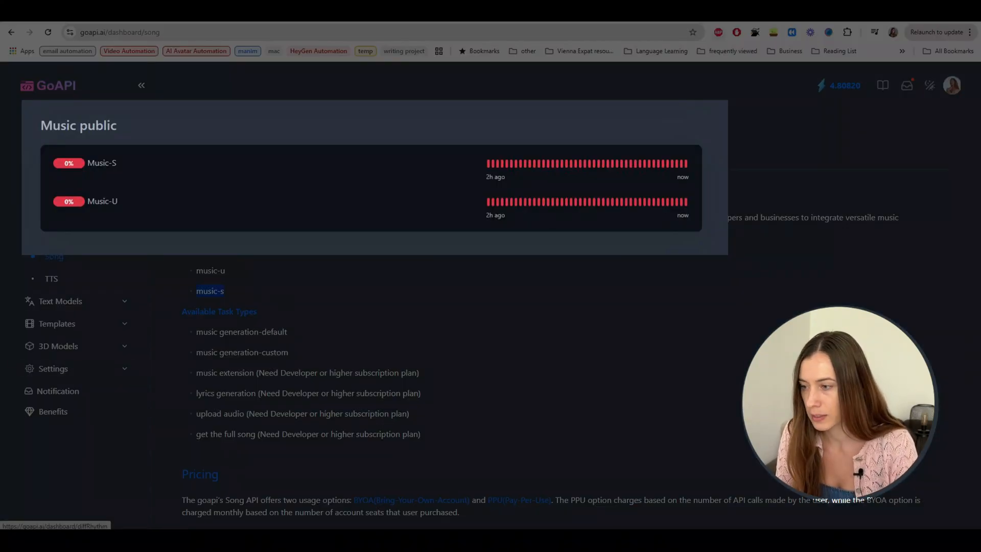
{"action": "left_click", "coordinate": [23, 355]}
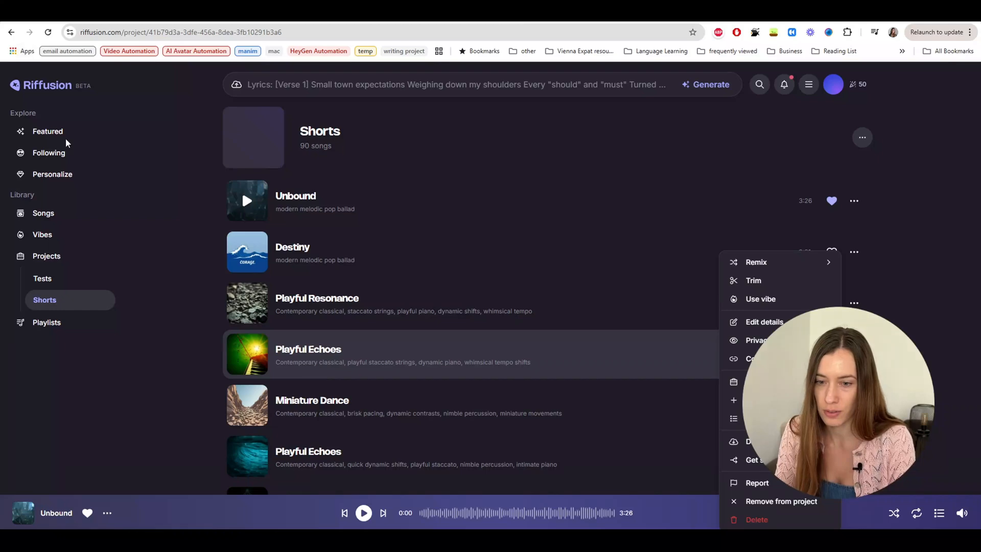
Step: Review the Claude chat with the tiny worker music prompts, and highlight the song count of the Shorts project in Riffusion
{"action": "left_click", "coordinate": [62, 428]}
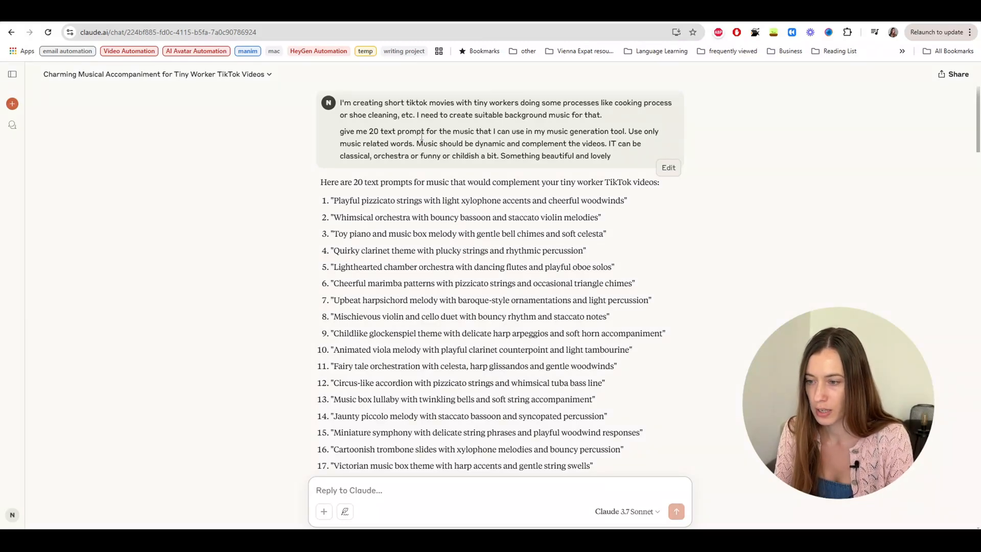
{"action": "scroll", "coordinate": [401, 232], "scroll_direction": "down", "scroll_amount": 2}
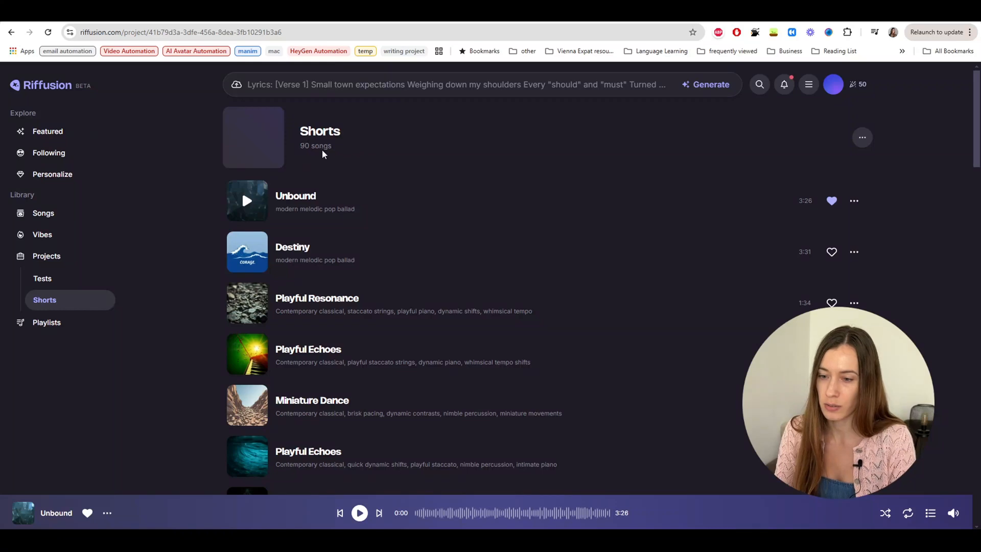
{"action": "left_click_drag", "start_coordinate": [351, 149], "coordinate": [300, 148]}
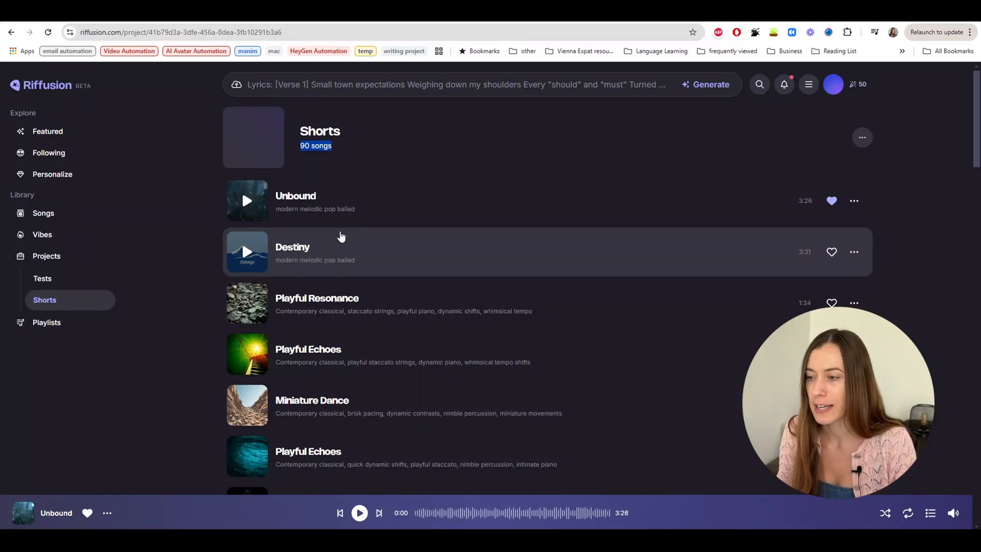
Step: Switch to Supabase Storage to view the videos folder of the content-automation bucket
{"action": "left_click", "coordinate": [204, 11]}
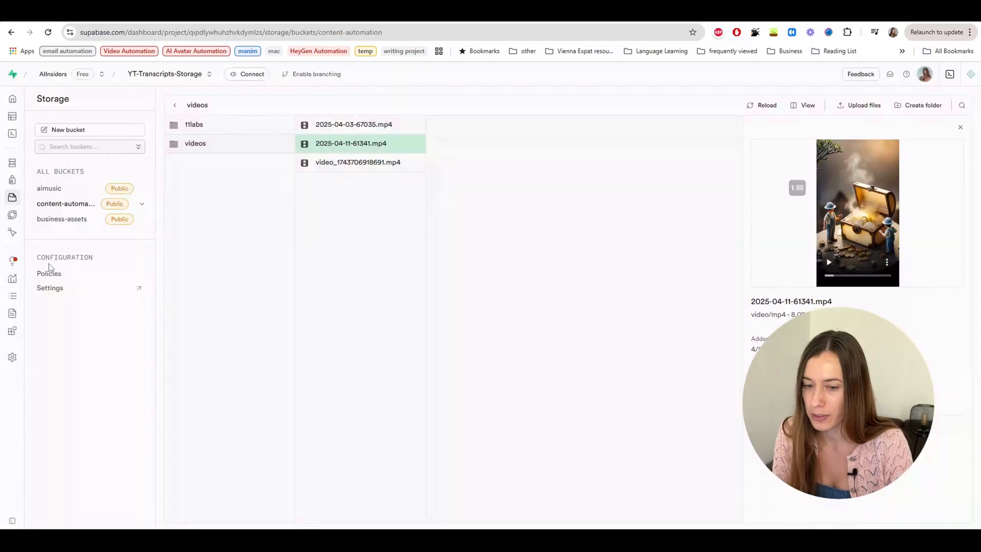
{"action": "mouse_move", "coordinate": [8, 284]}
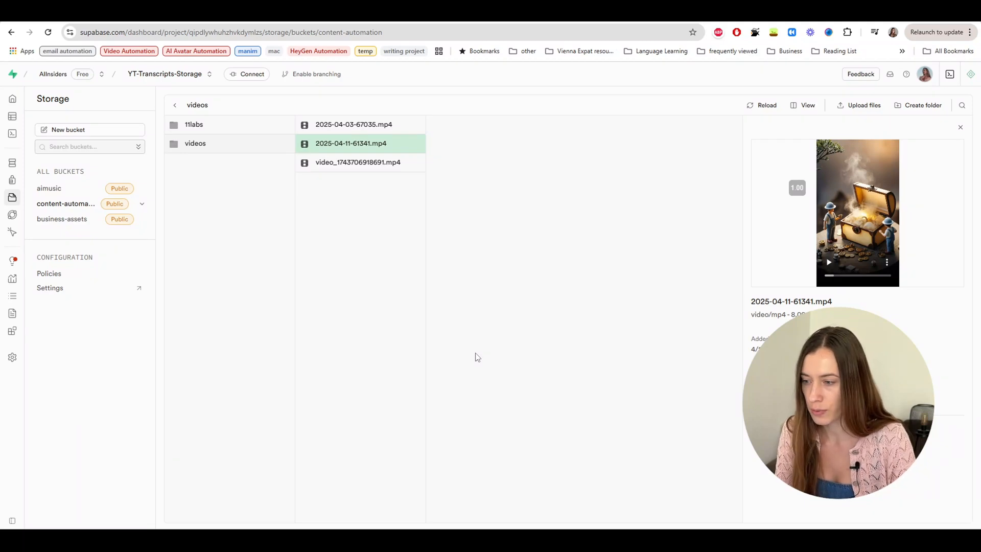
Step: Open the aimusic bucket in Storage and get the URL of Ballet.mp3
{"action": "mouse_move", "coordinate": [50, 202]}
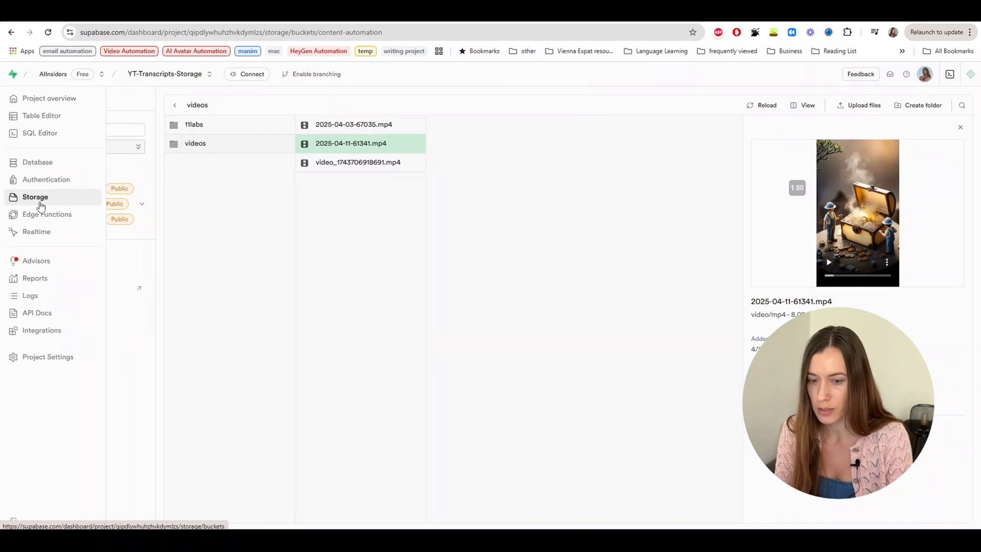
{"action": "left_click", "coordinate": [41, 205]}
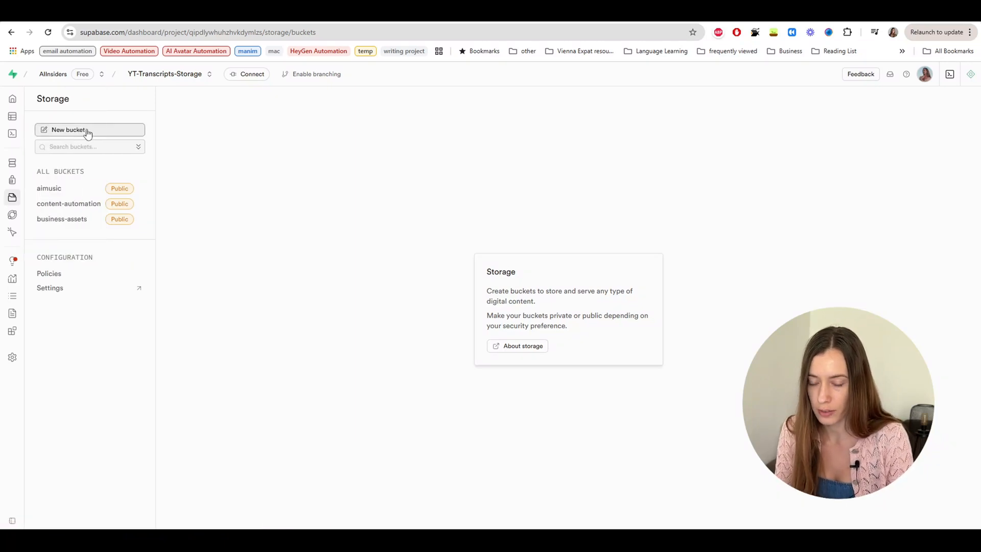
{"action": "left_click", "coordinate": [60, 193]}
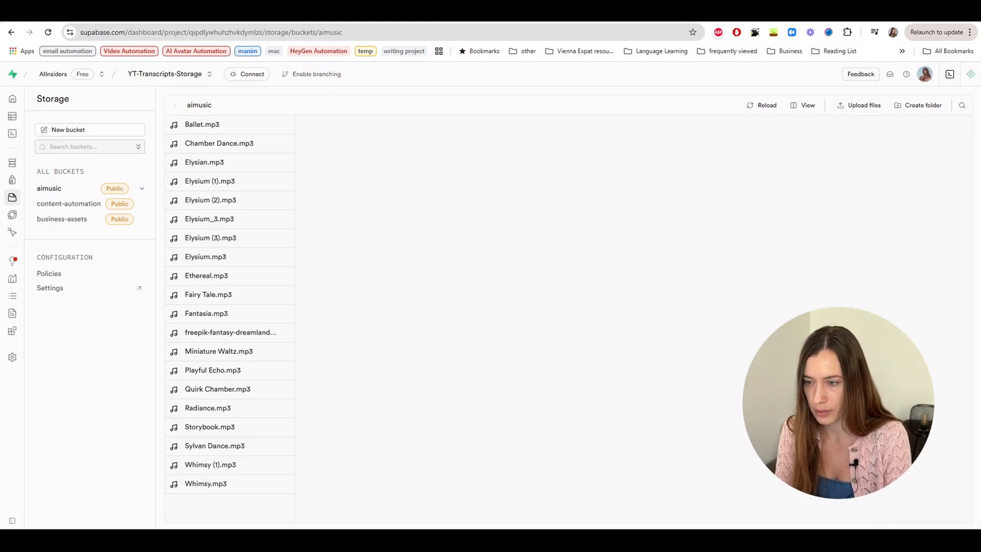
{"action": "left_click", "coordinate": [285, 125]}
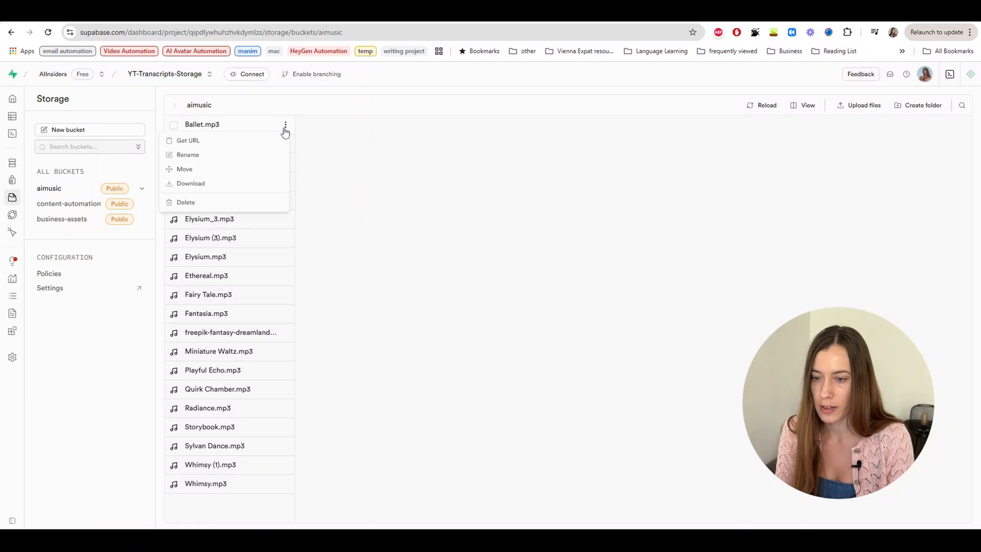
{"action": "left_click", "coordinate": [215, 145]}
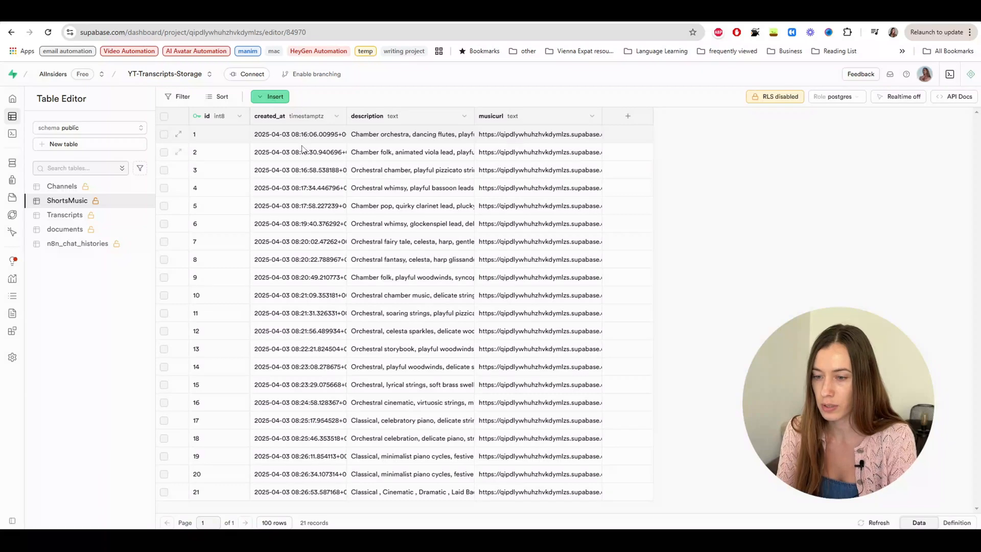
Step: View the full description of the first record in the ShortsMusic table, and switch back to the n8n workflow
{"action": "double_click", "coordinate": [393, 135]}
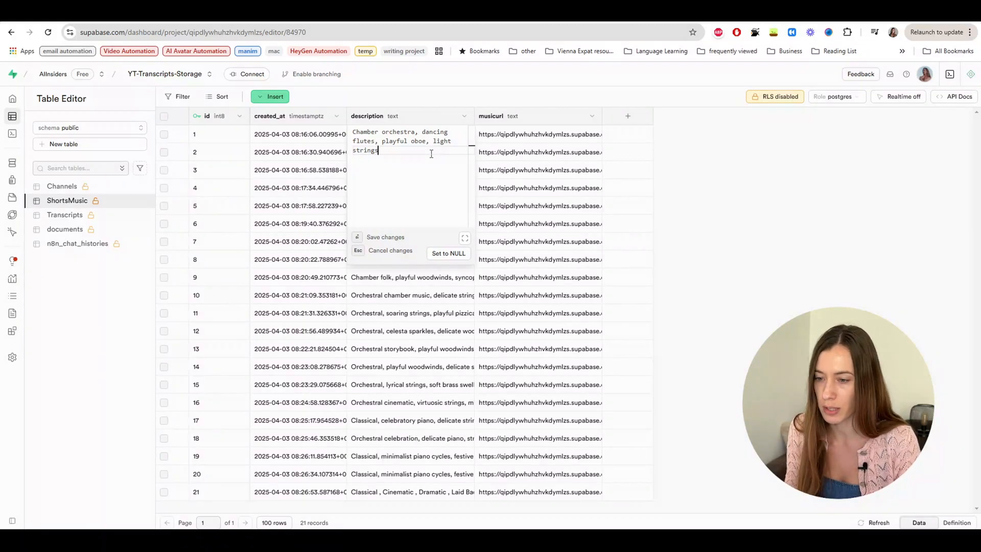
{"action": "left_click", "coordinate": [708, 198]}
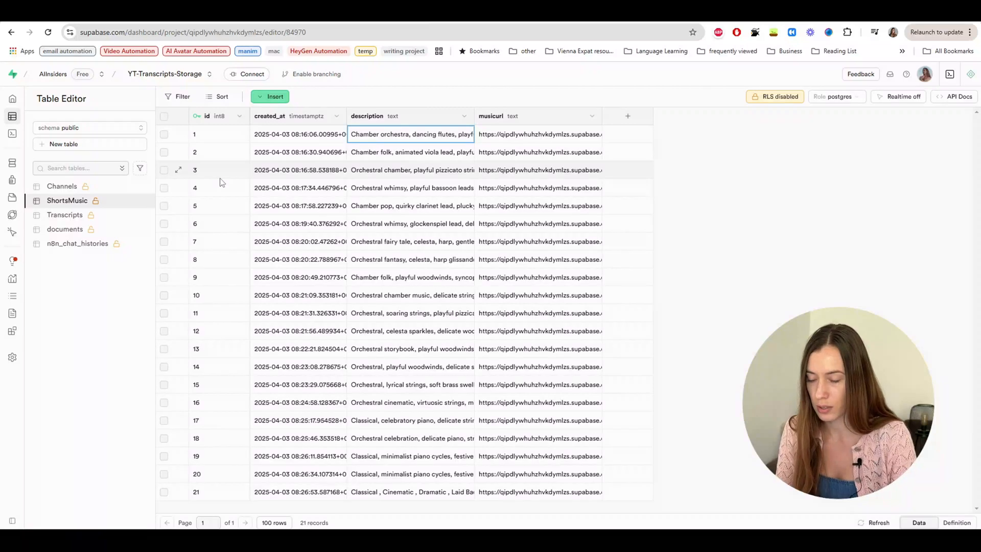
{"action": "key", "text": "ctrl+Tab"}
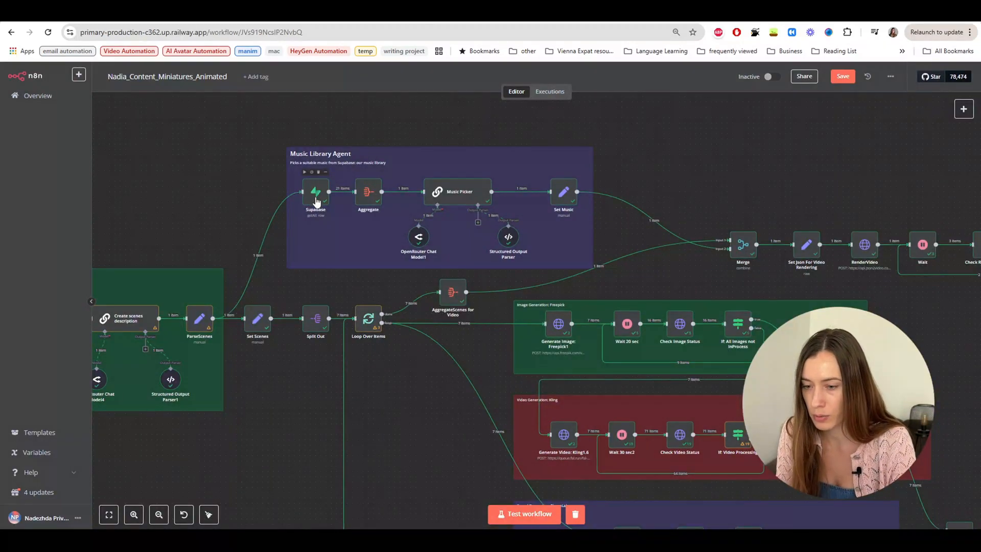
Step: Examine the Supabase node's credential options, its Get Many settings for the ShortsMusic table, and the returned track records
{"action": "double_click", "coordinate": [315, 200]}
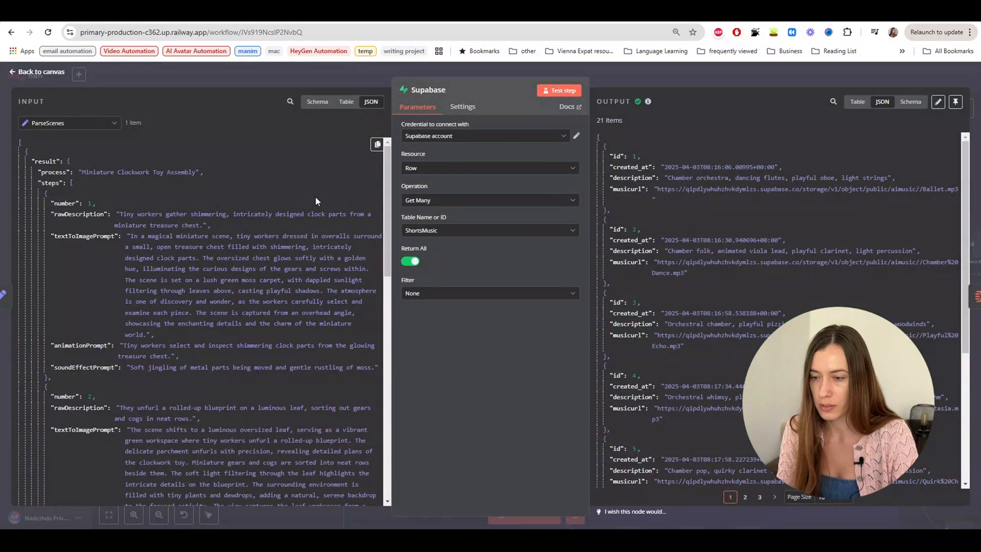
{"action": "left_click", "coordinate": [562, 136]}
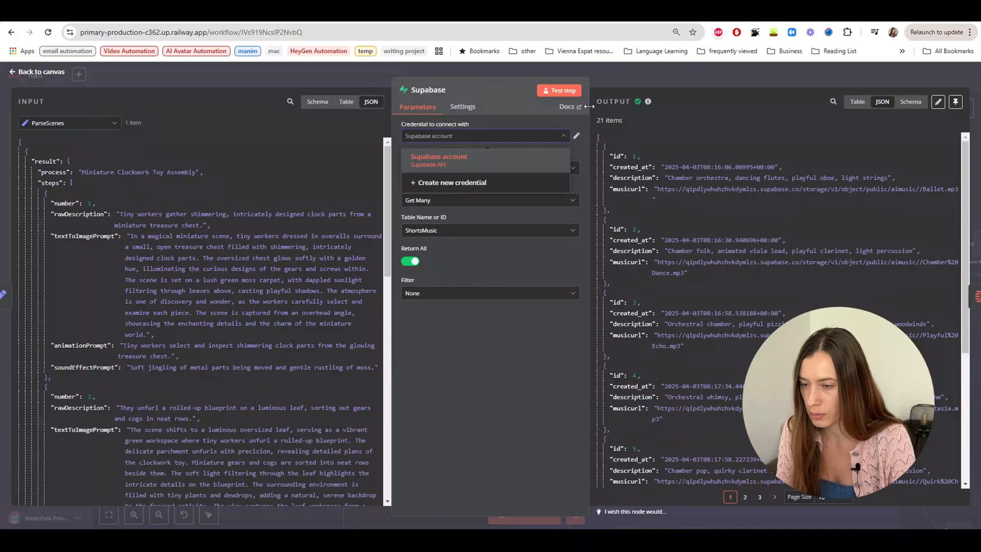
{"action": "left_click", "coordinate": [516, 121]}
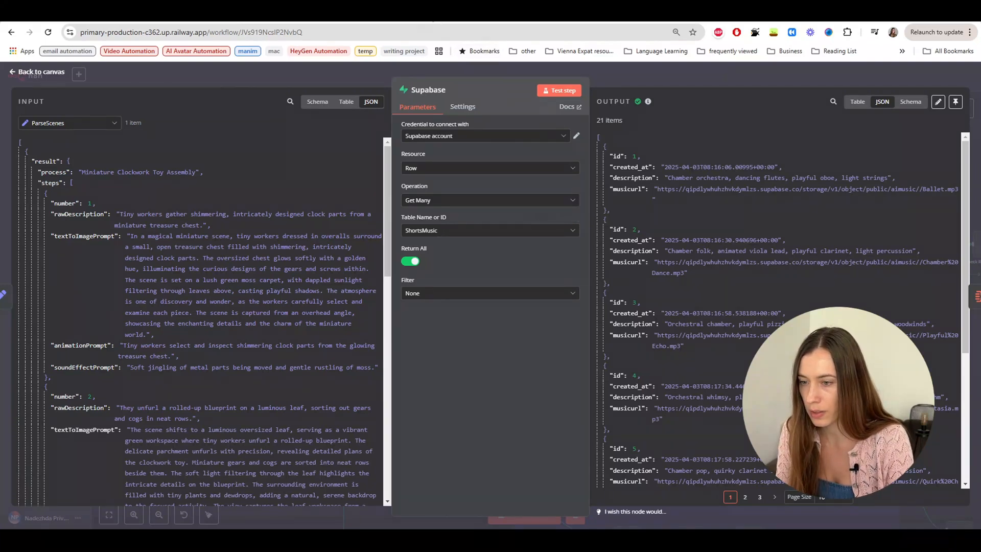
{"action": "key", "text": "ctrl+Tab"}
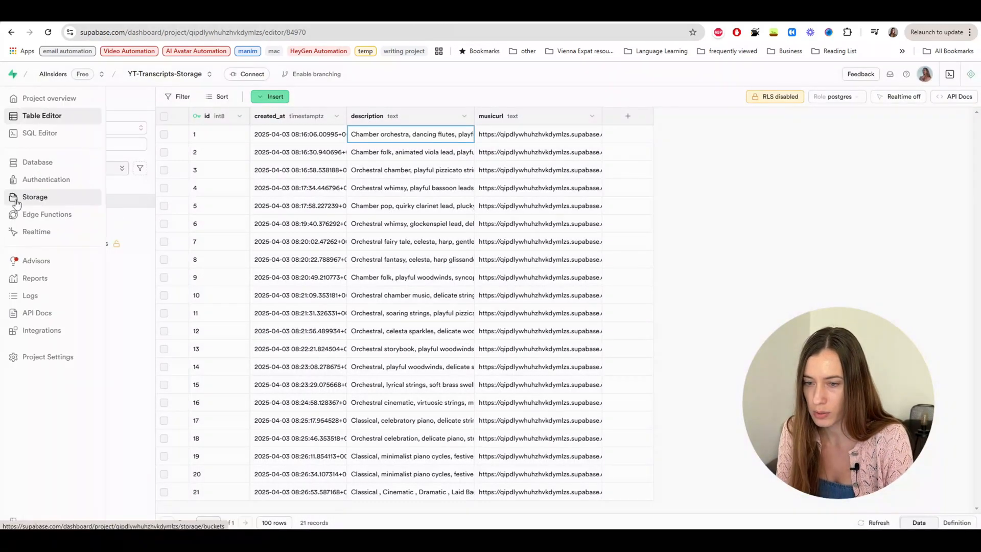
{"action": "key", "text": "ctrl+shift+Tab"}
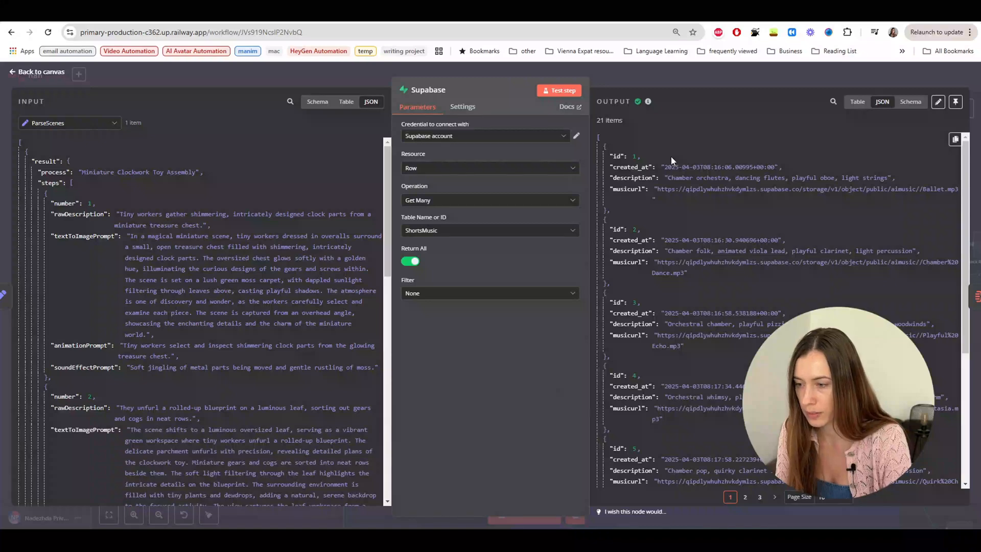
{"action": "scroll", "coordinate": [641, 188], "scroll_direction": "down", "scroll_amount": 8}
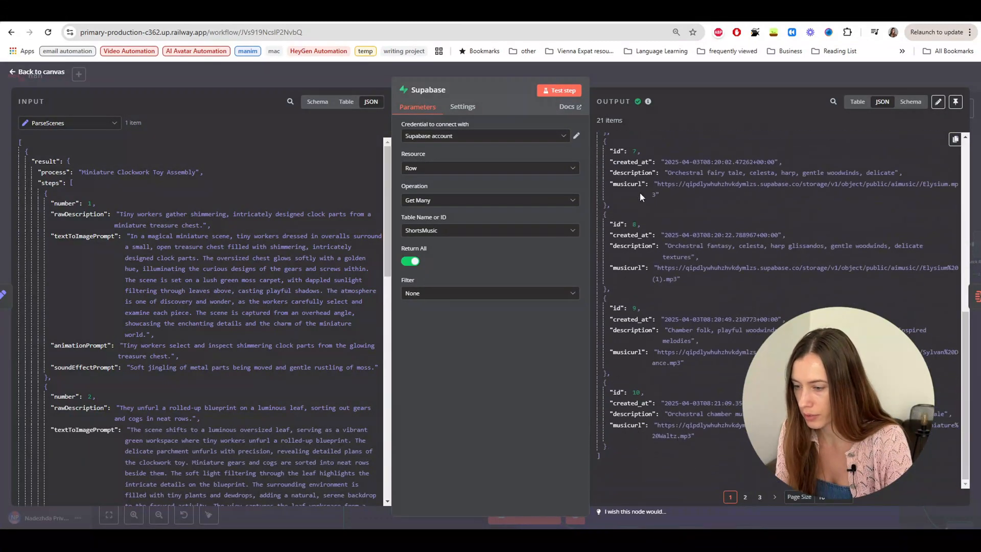
{"action": "scroll", "coordinate": [642, 192], "scroll_direction": "up", "scroll_amount": 8}
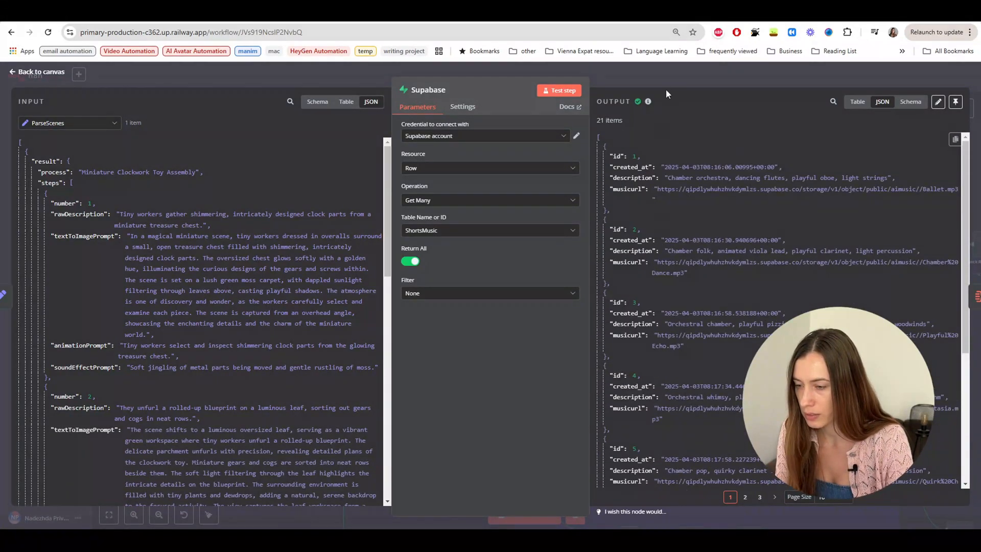
{"action": "left_click", "coordinate": [670, 74]}
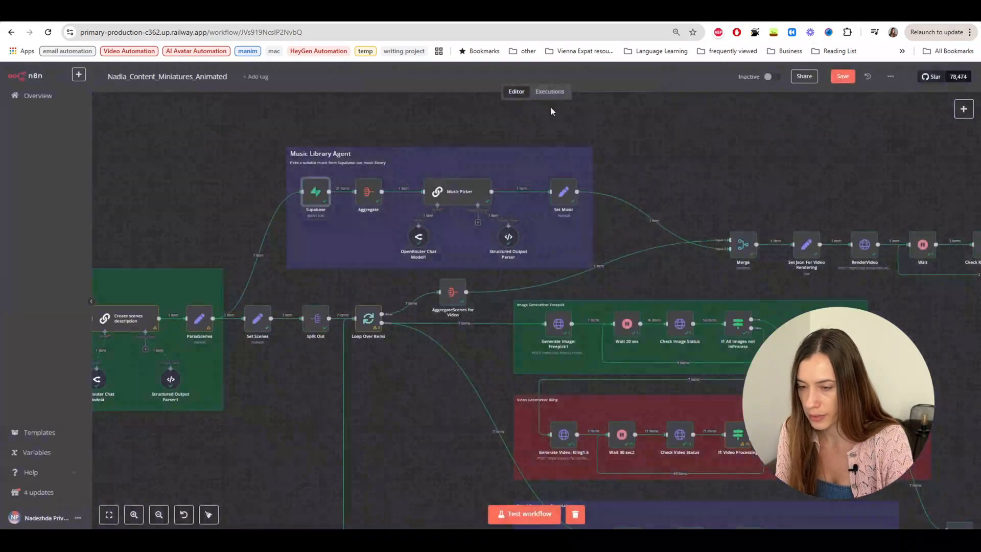
Step: Review the Aggregate node's musicTracks settings and the Music Picker node's system message with its music library expression
{"action": "double_click", "coordinate": [369, 192]}
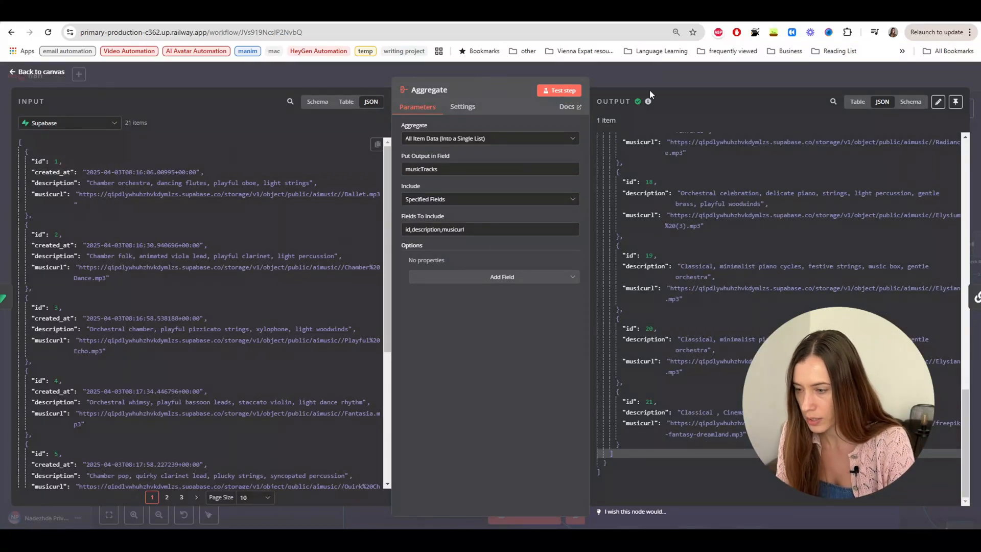
{"action": "left_click", "coordinate": [642, 73]}
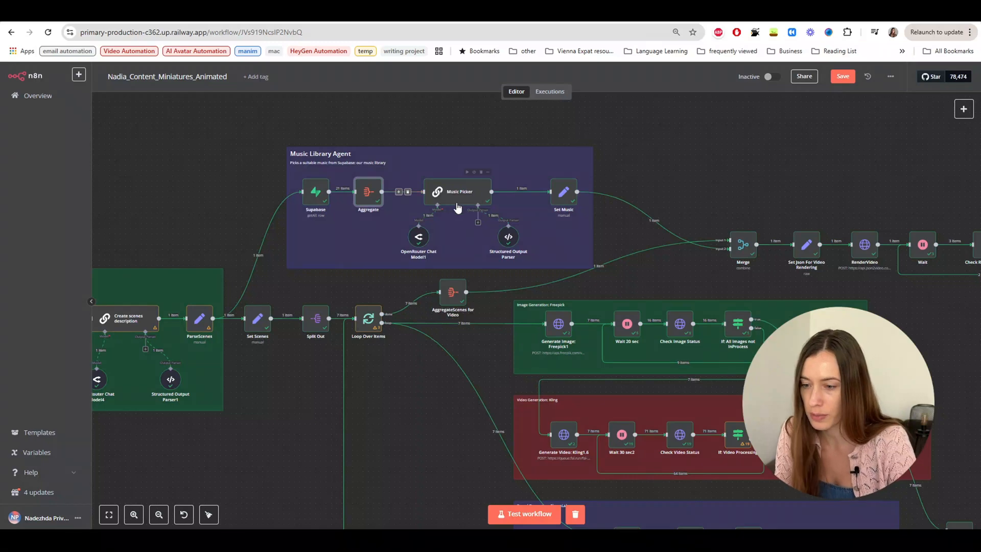
{"action": "double_click", "coordinate": [460, 194]}
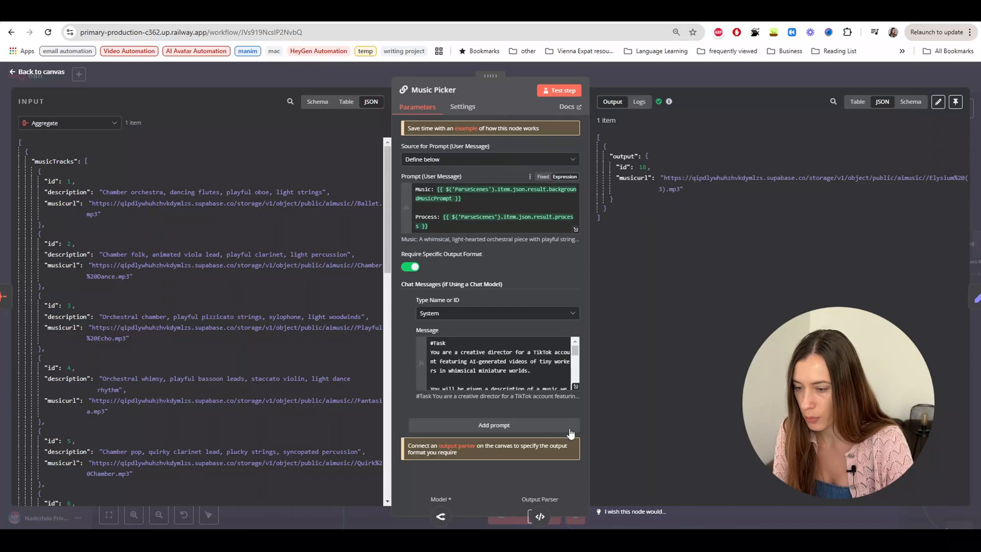
{"action": "left_click", "coordinate": [575, 386]}
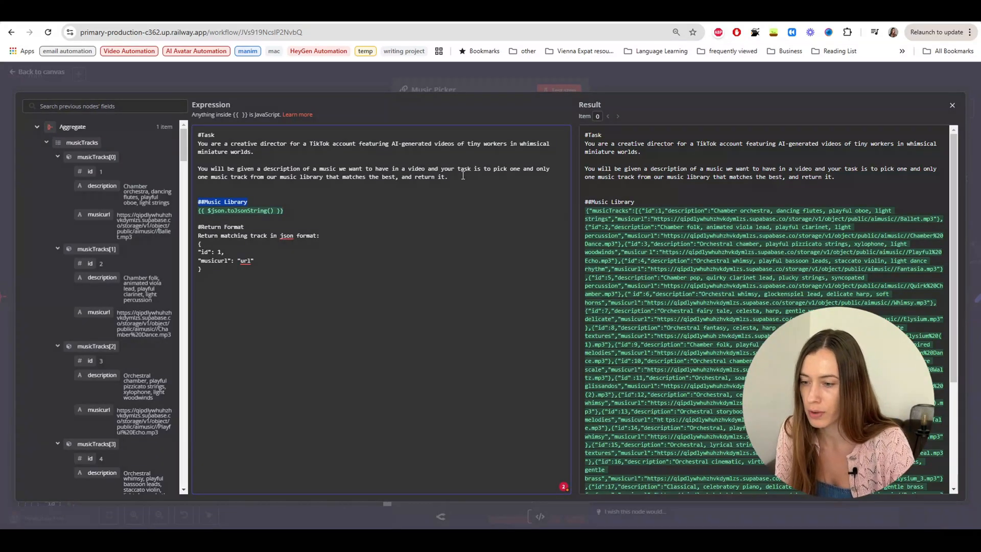
{"action": "left_click", "coordinate": [623, 78]}
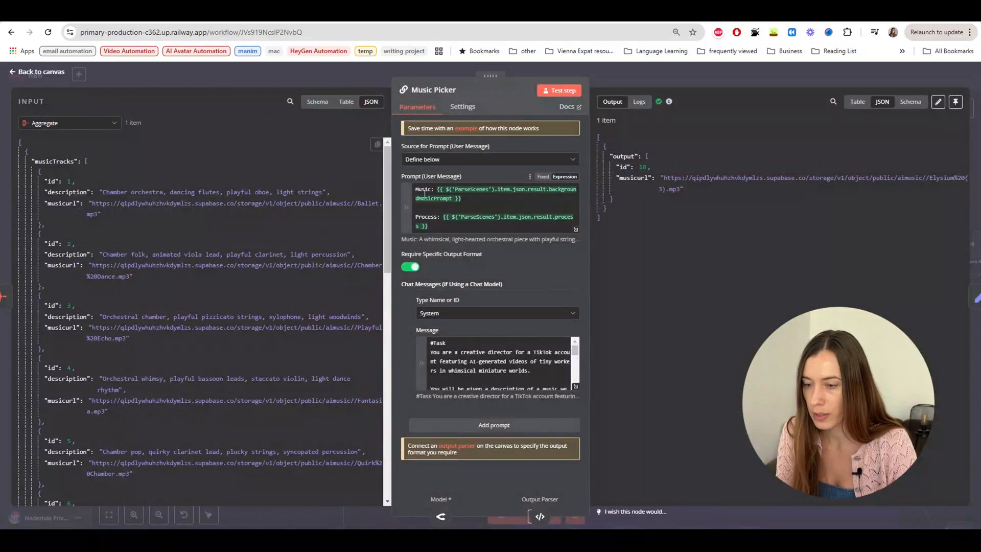
Step: Inspect the Music Picker's user prompt expression, which combines the background music prompt and the process, and return to the canvas
{"action": "left_click", "coordinate": [576, 231]}
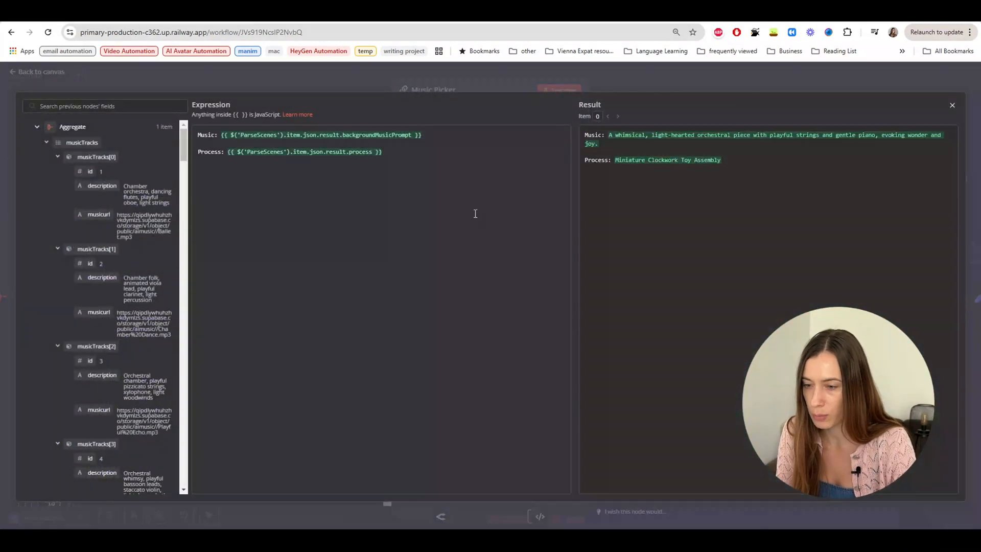
{"action": "double_click", "coordinate": [598, 161]}
{"action": "left_click", "coordinate": [666, 82]}
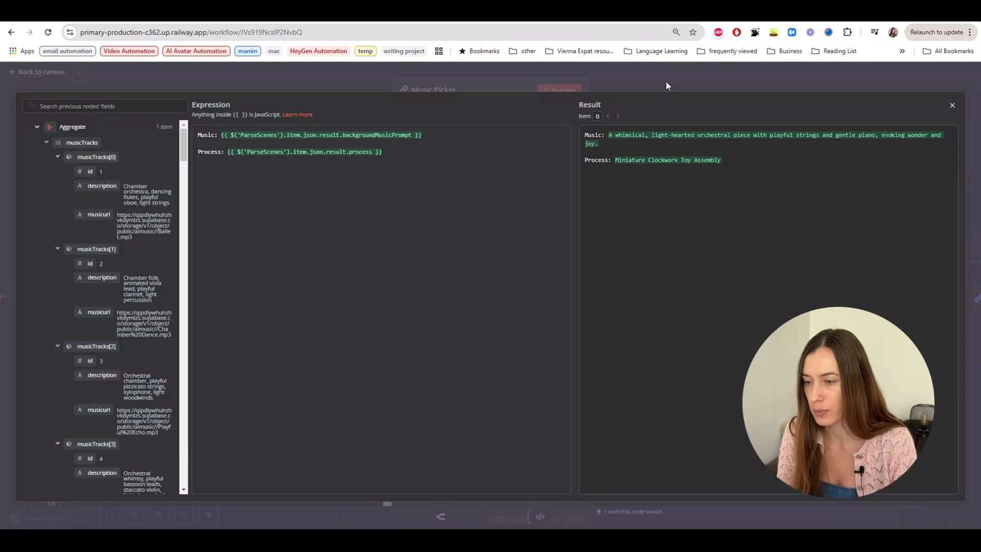
{"action": "left_click", "coordinate": [682, 76]}
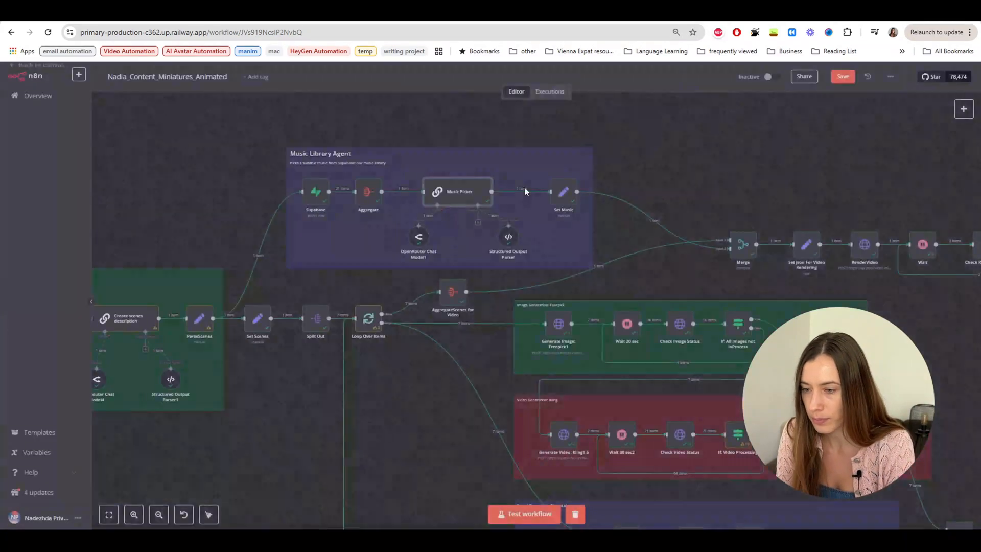
Step: Review the model, sampling temperature and input messages of the OpenRouter Chat Model1 node in the Music Library Agent
{"action": "double_click", "coordinate": [418, 237]}
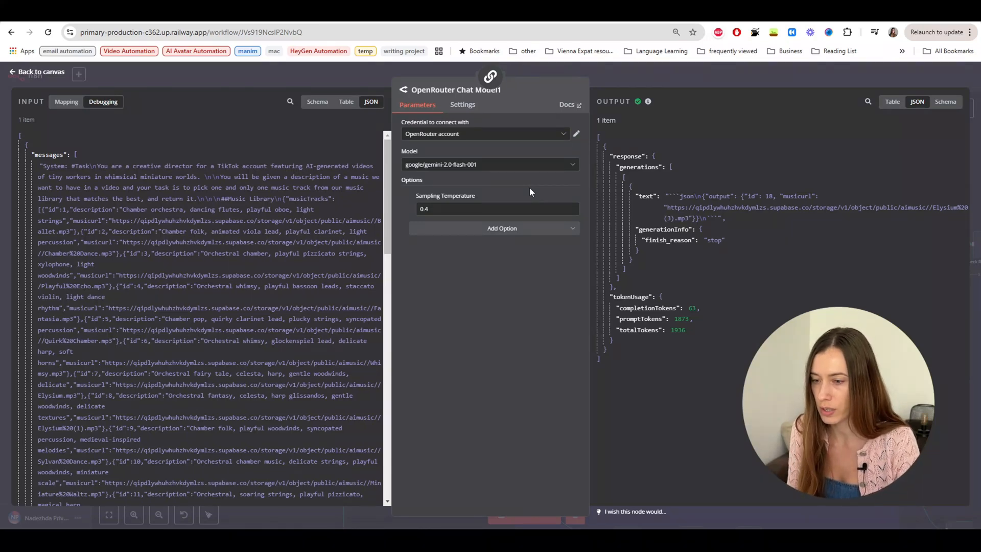
{"action": "scroll", "coordinate": [271, 267], "scroll_direction": "down", "scroll_amount": 15}
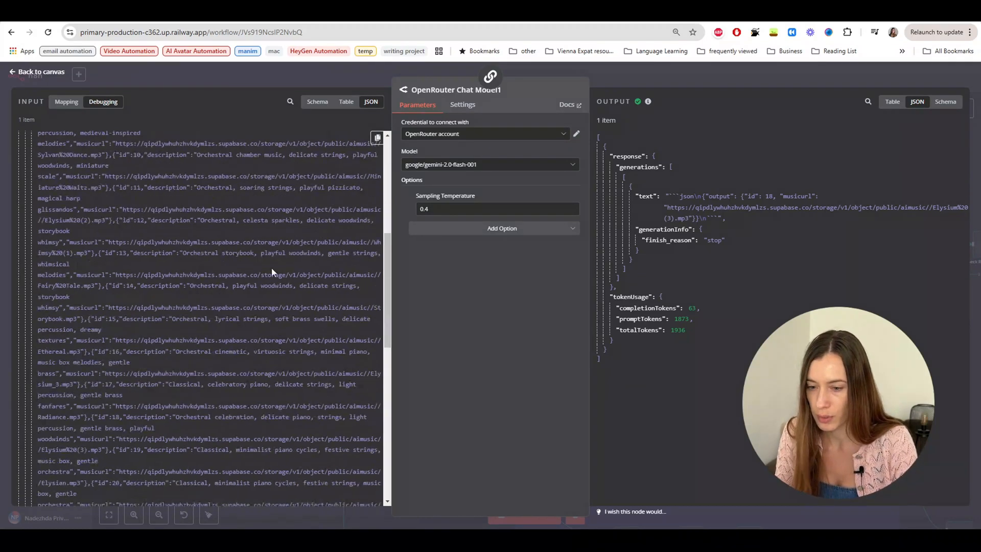
{"action": "scroll", "coordinate": [272, 289], "scroll_direction": "down", "scroll_amount": 1}
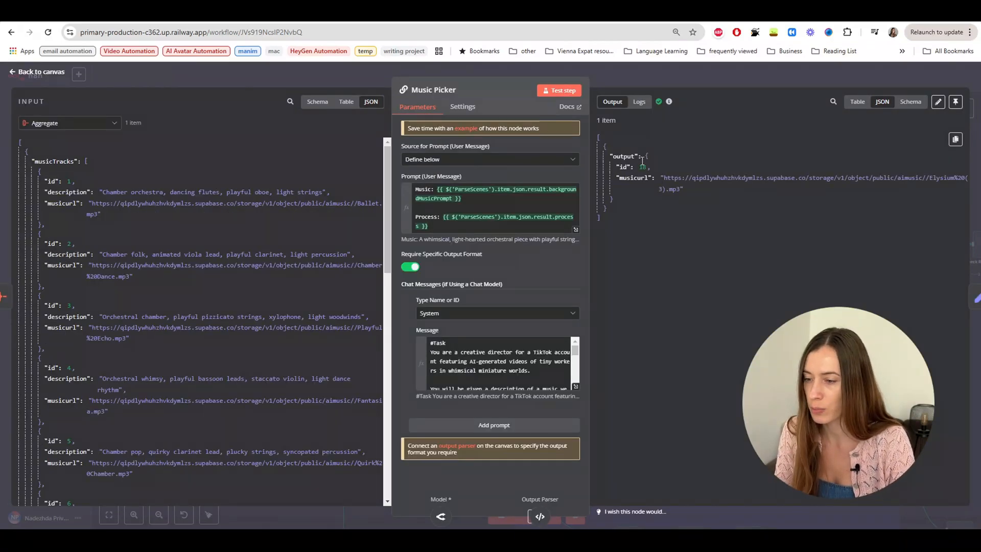
Step: Highlight the music URL in the Music Picker's output, and review how the Set Music node maps it to mainMusic
{"action": "left_click_drag", "start_coordinate": [663, 177], "coordinate": [671, 199]}
{"action": "left_click", "coordinate": [662, 79]}
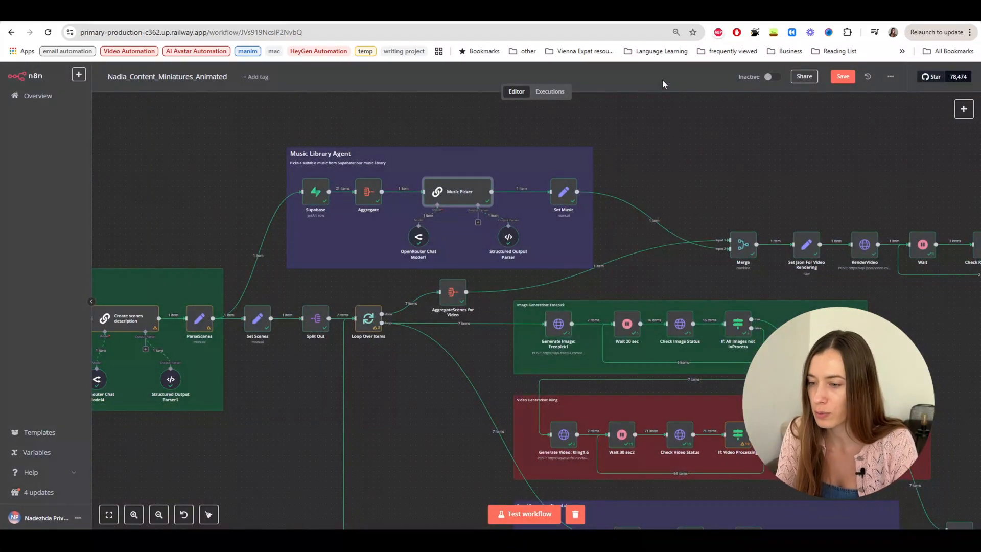
{"action": "double_click", "coordinate": [565, 195]}
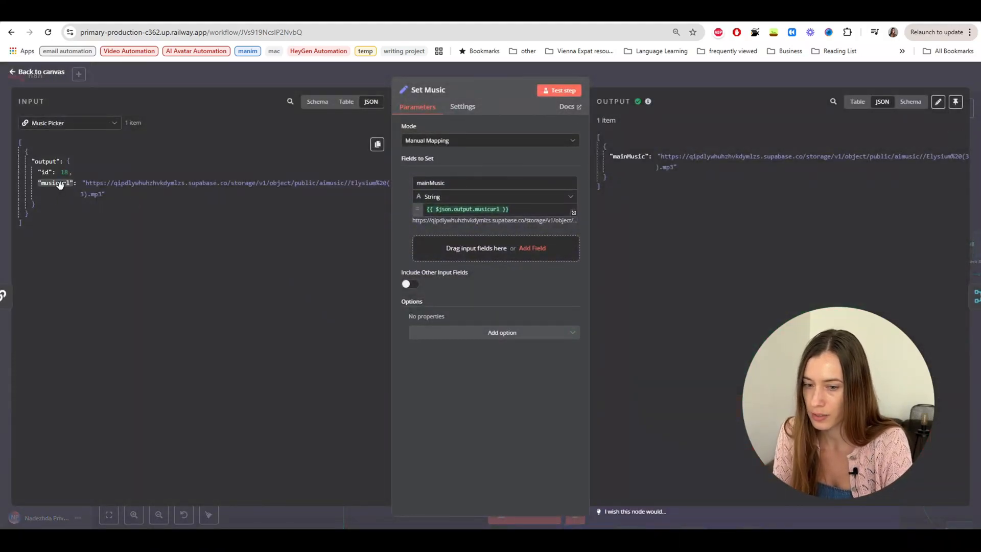
{"action": "left_click", "coordinate": [680, 81]}
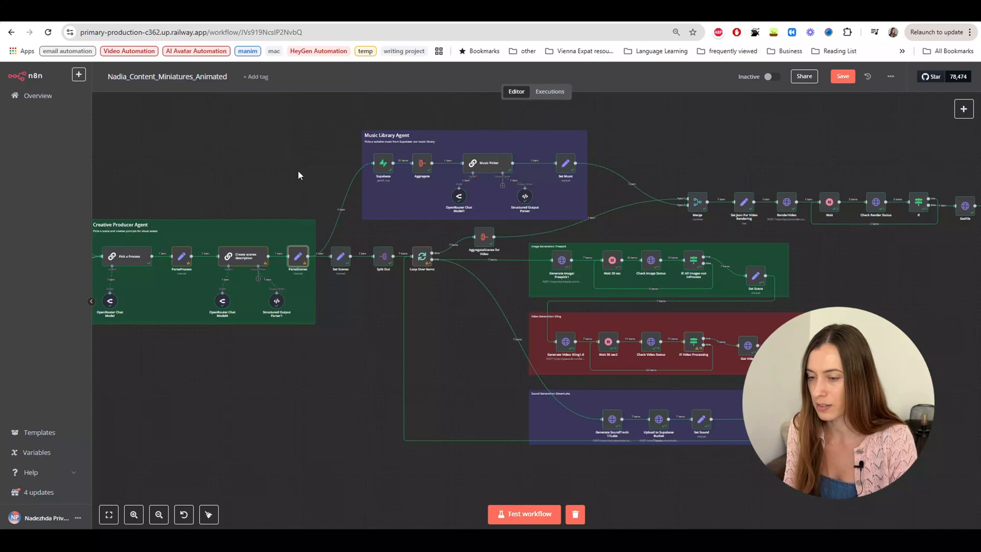
Step: Examine the Set Scenes node's scenes array mapping, and read its ParseScenes input through to the background music prompt
{"action": "scroll", "coordinate": [175, 342], "scroll_direction": "up", "scroll_amount": 2}
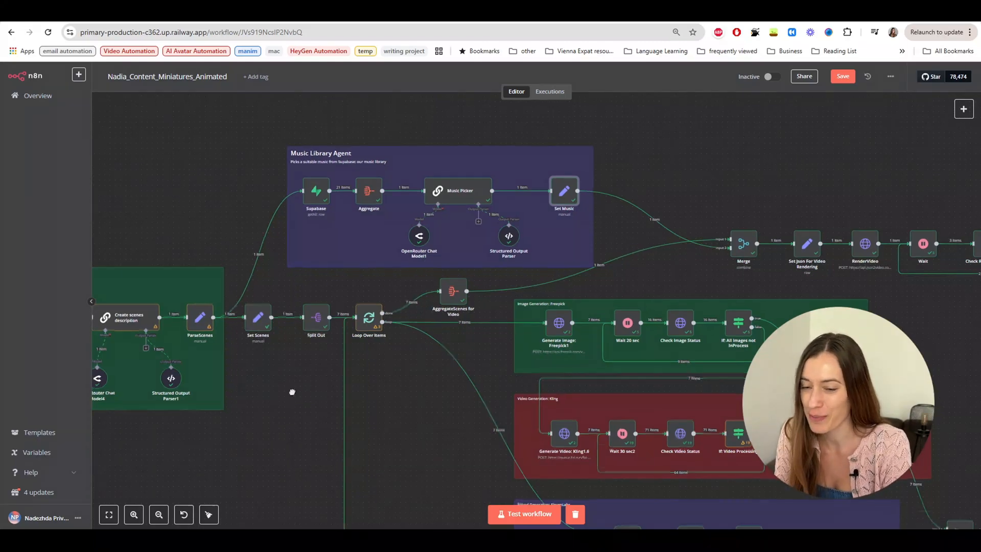
{"action": "scroll", "coordinate": [276, 368], "scroll_direction": "down", "scroll_amount": 3}
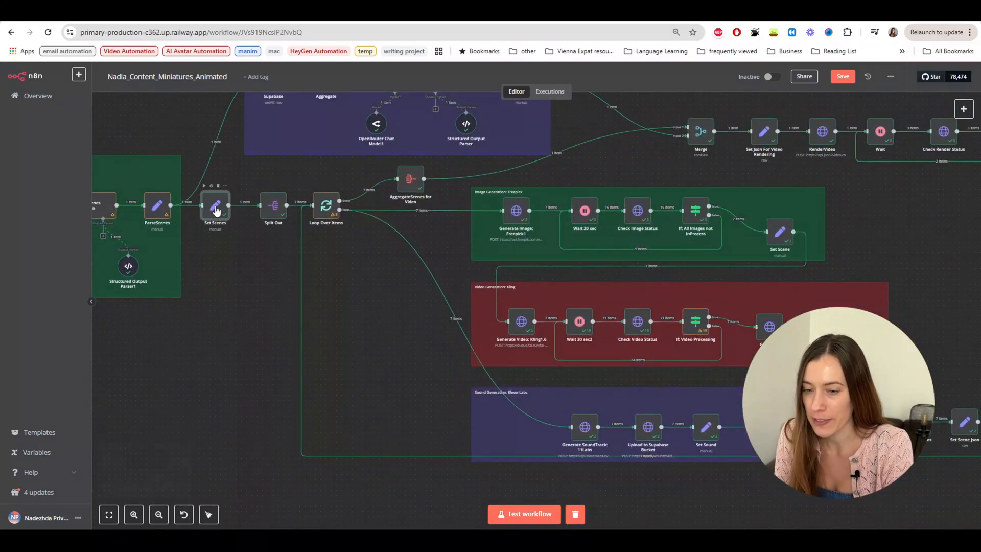
{"action": "double_click", "coordinate": [215, 209]}
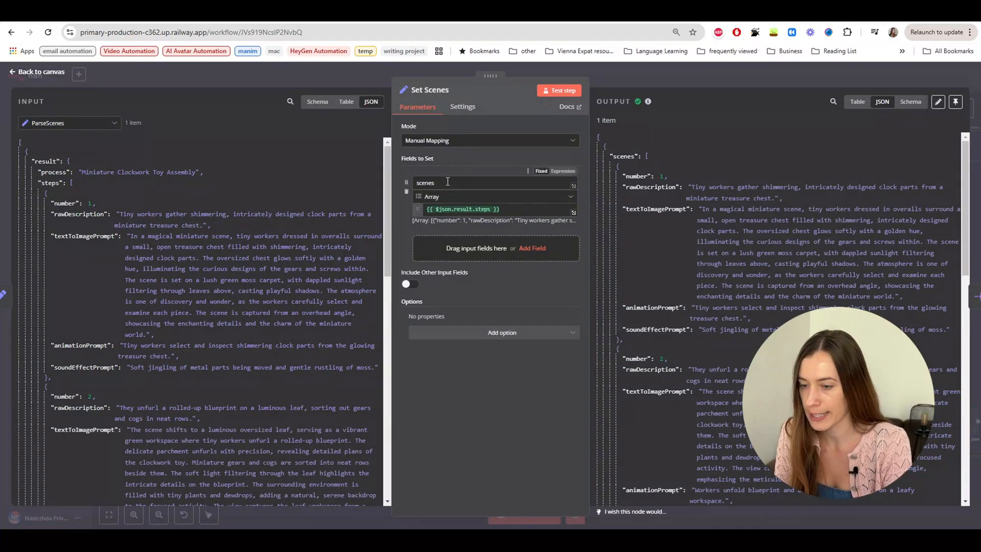
{"action": "left_click_drag", "start_coordinate": [448, 181], "coordinate": [403, 174]}
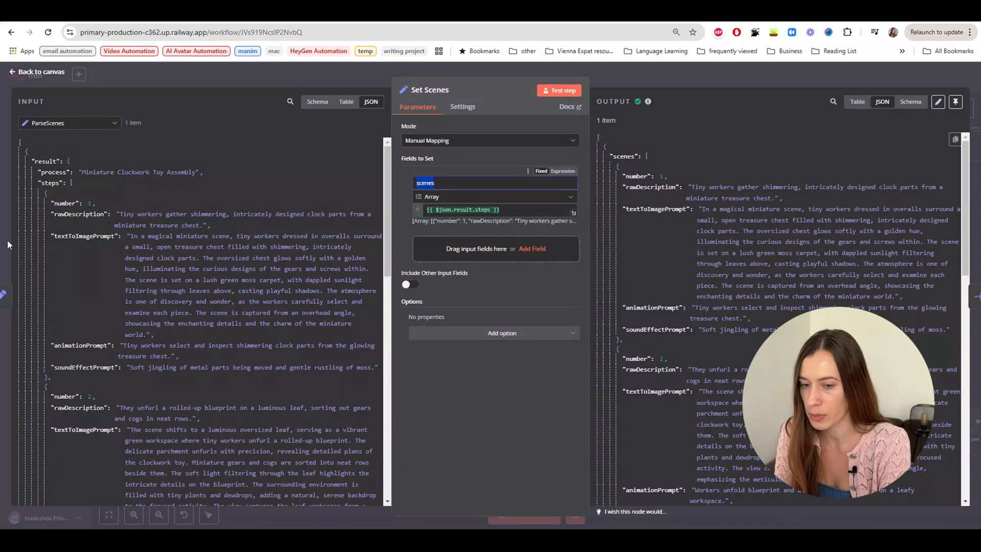
{"action": "scroll", "coordinate": [140, 326], "scroll_direction": "down", "scroll_amount": 10}
{"action": "scroll", "coordinate": [140, 326], "scroll_direction": "down", "scroll_amount": 5}
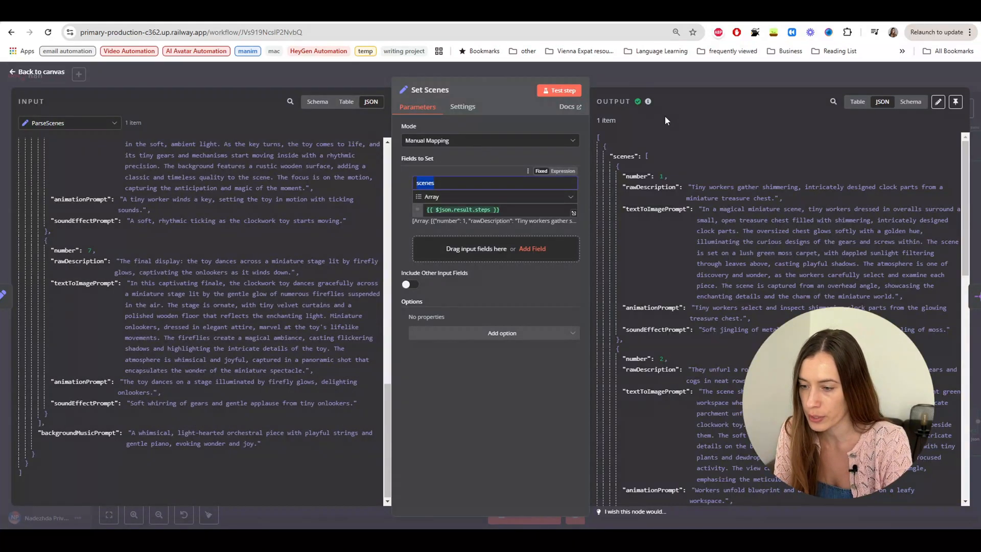
Step: Review the Split Out node's scenes setting and compare its Set Scenes input with the separated scenes in the output
{"action": "left_click", "coordinate": [664, 73]}
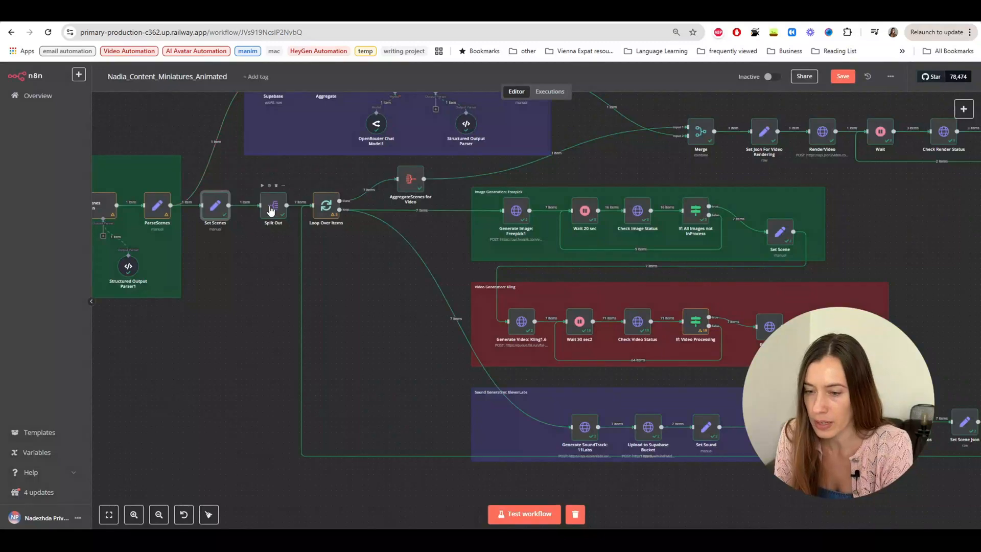
{"action": "double_click", "coordinate": [270, 224]}
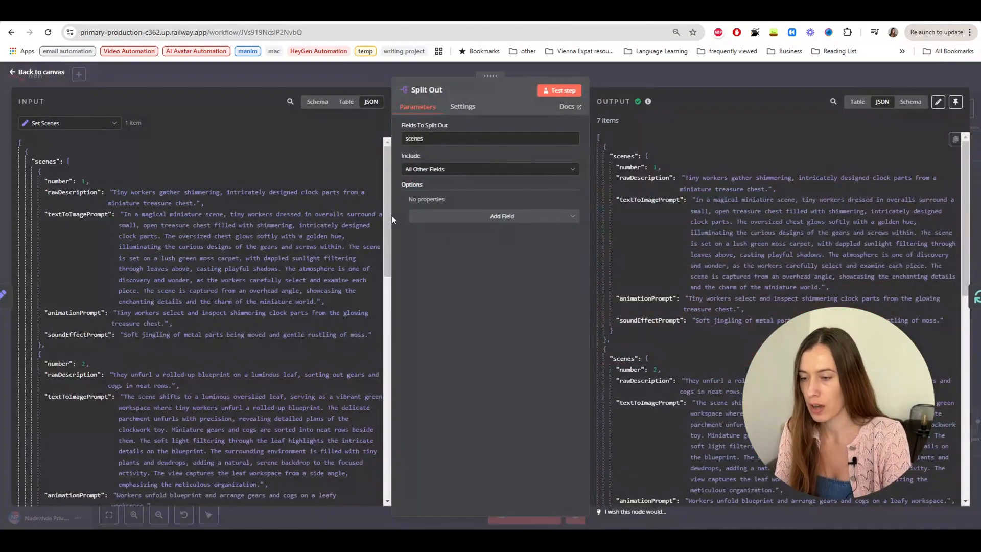
{"action": "scroll", "coordinate": [696, 263], "scroll_direction": "down", "scroll_amount": 10}
{"action": "scroll", "coordinate": [696, 264], "scroll_direction": "down", "scroll_amount": 5}
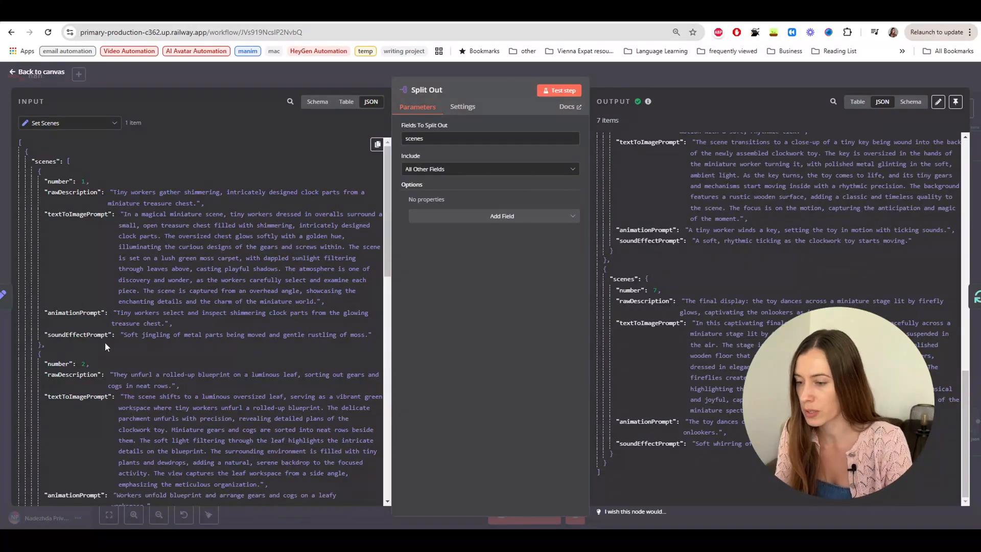
{"action": "scroll", "coordinate": [696, 312], "scroll_direction": "up", "scroll_amount": 15}
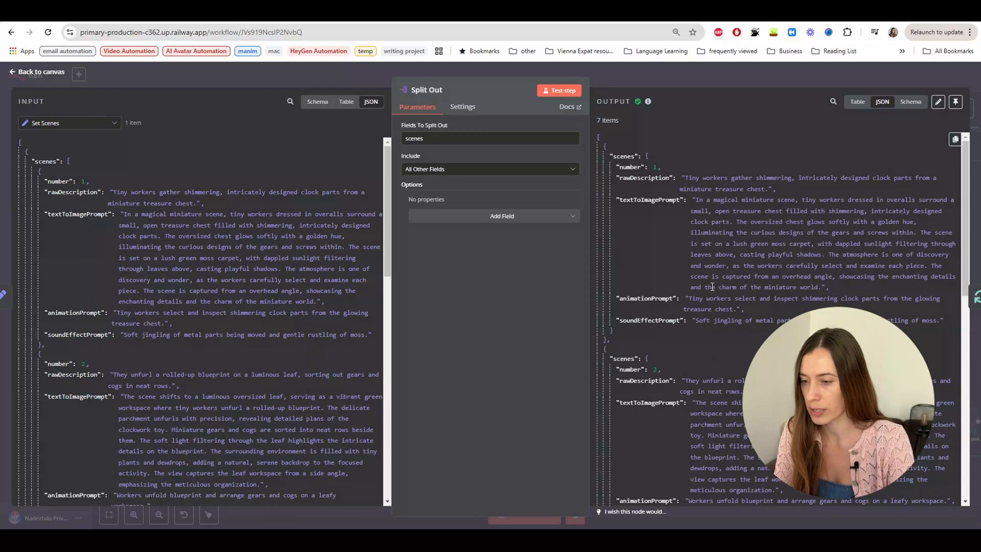
{"action": "left_click", "coordinate": [743, 75]}
Step: Add another Loop Over Items (Split in Batches) node after Split Out and open its batch size for editing
{"action": "scroll", "coordinate": [307, 190], "scroll_direction": "up", "scroll_amount": 3}
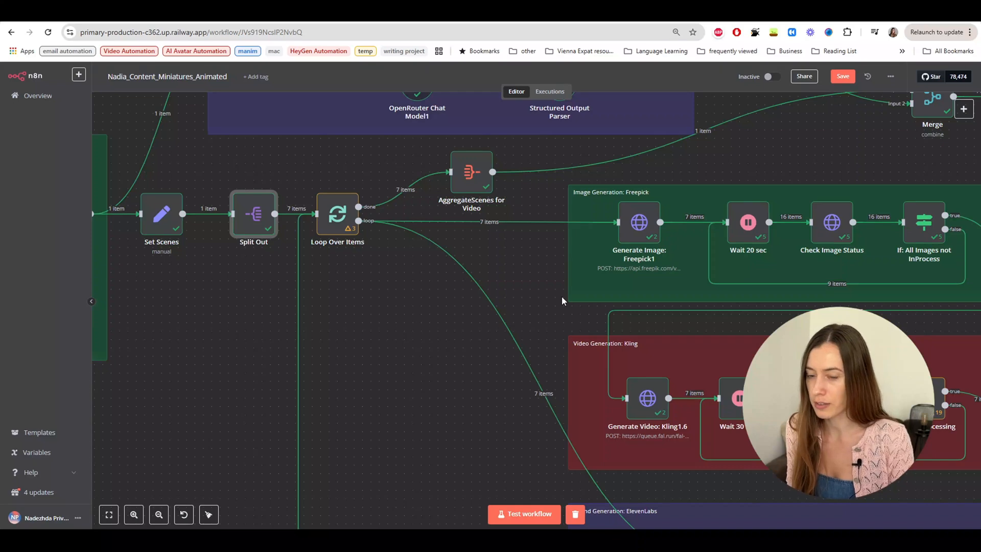
{"action": "left_click", "coordinate": [336, 217]}
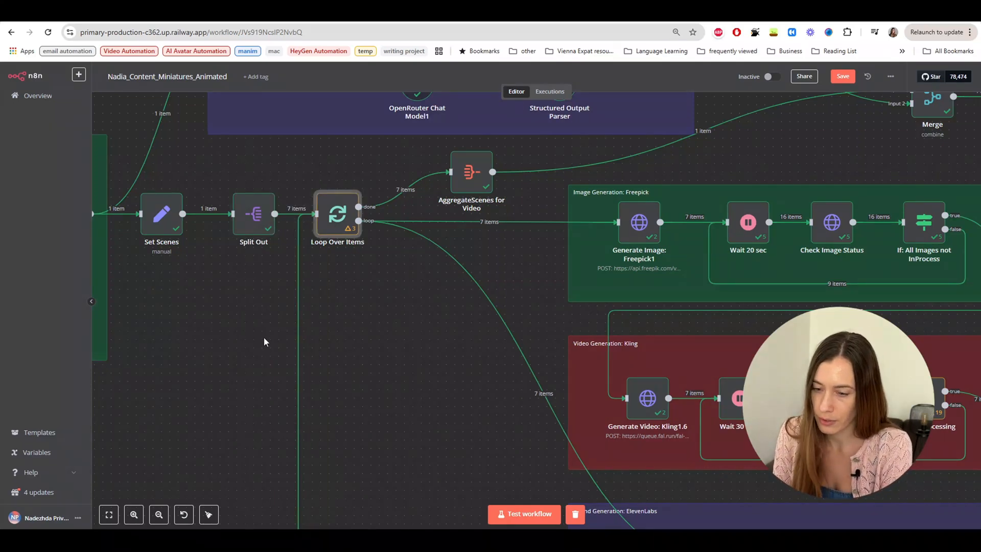
{"action": "key", "text": "Tab"}
{"action": "type", "text": "loo"}
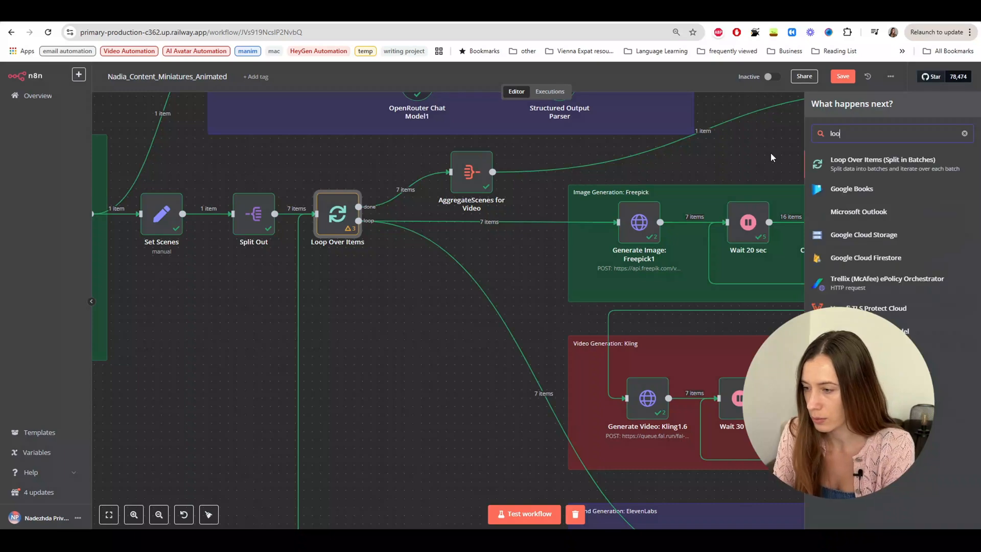
{"action": "type", "text": "p"}
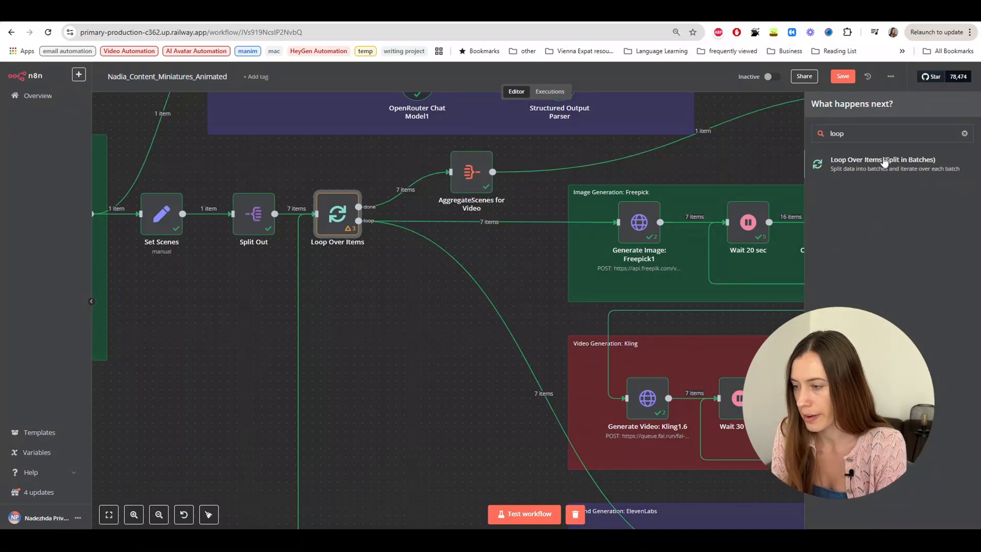
{"action": "left_click", "coordinate": [838, 176]}
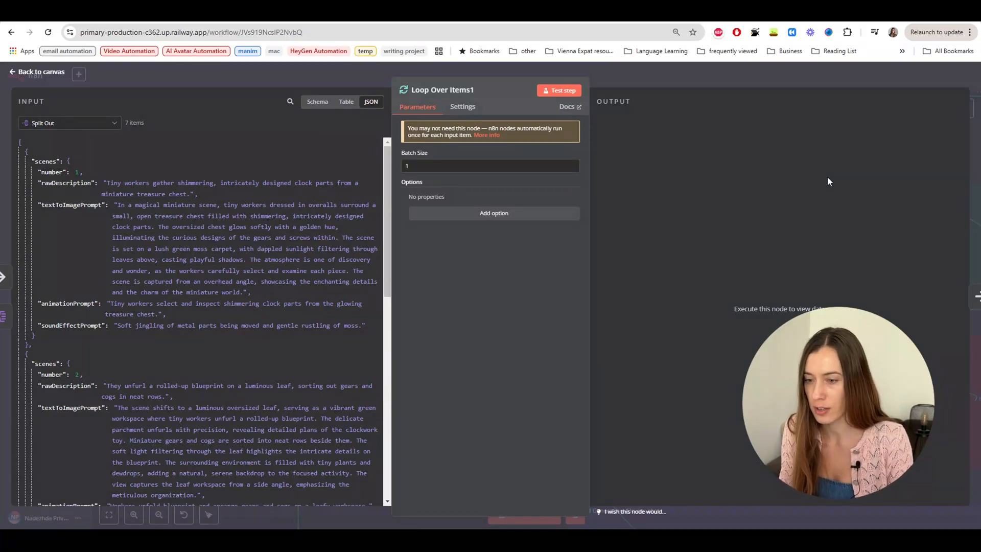
{"action": "left_click", "coordinate": [438, 167]}
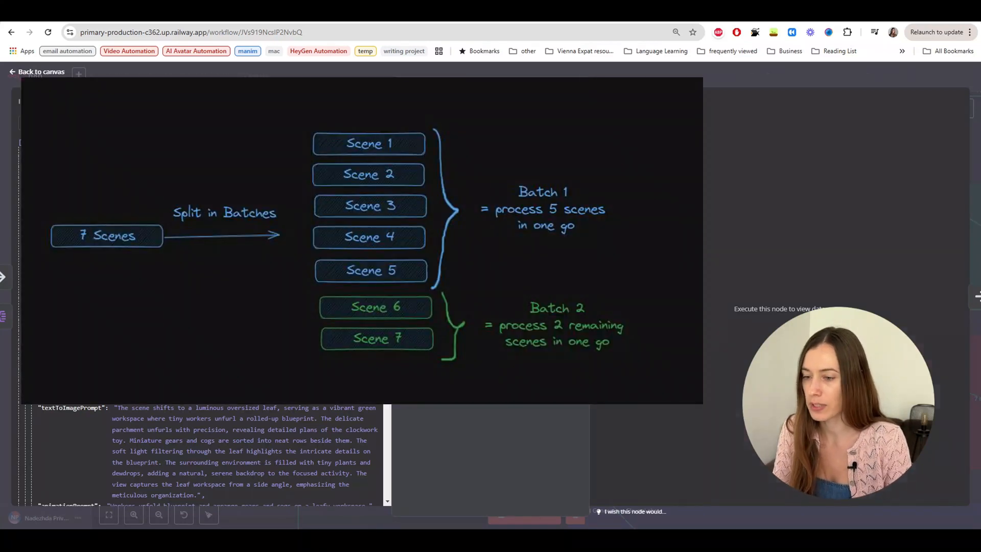
Step: Return to the canvas and delete the extra Loop Over Items1 node
{"action": "key", "text": "Escape"}
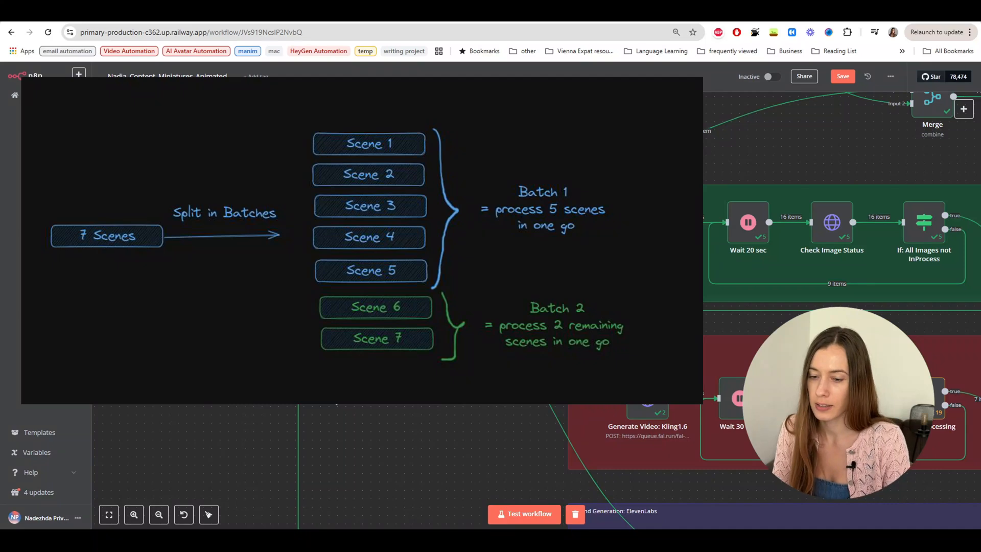
{"action": "key", "text": "Delete"}
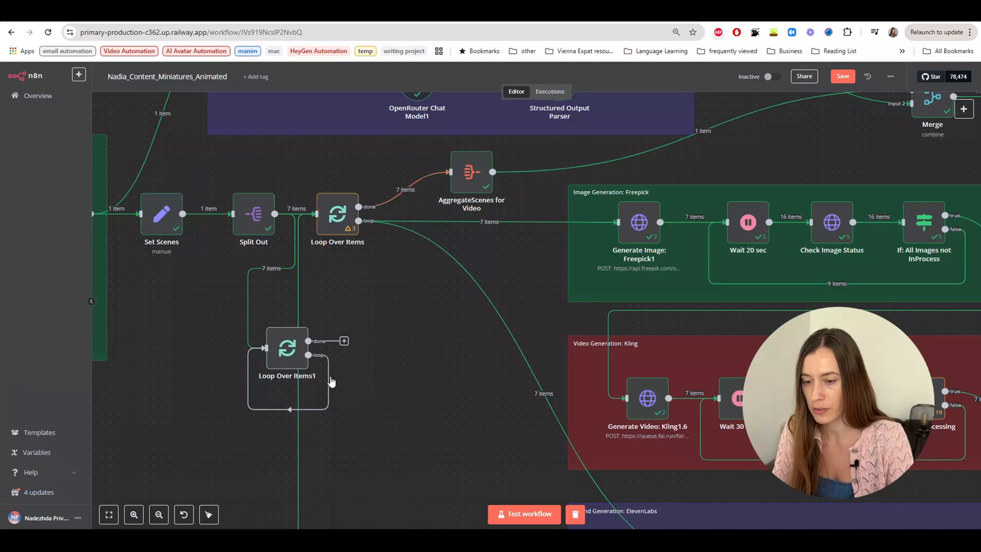
{"action": "left_click", "coordinate": [292, 318]}
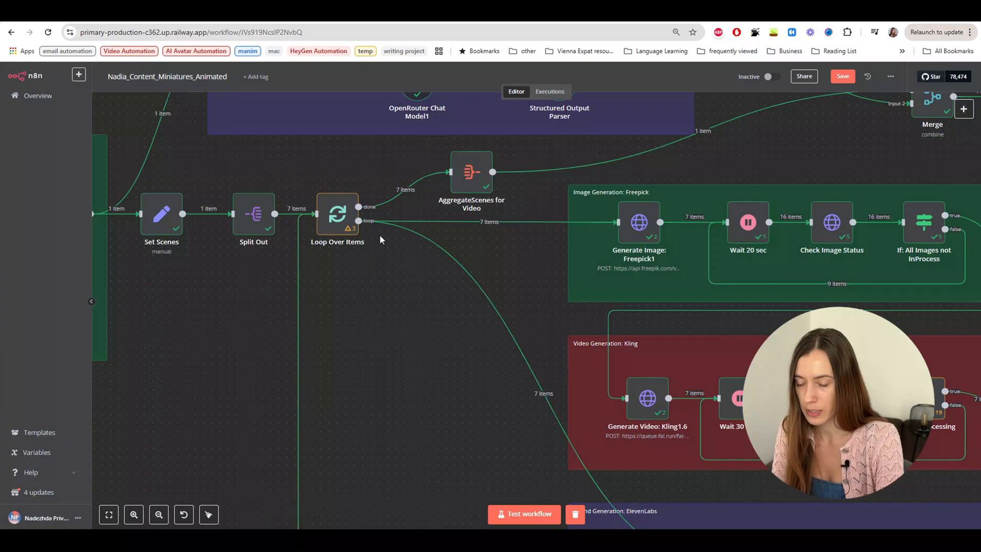
Step: Page through the miniature baking images 1.jpg to 5.jpg in the image viewer
{"action": "left_click_drag", "start_coordinate": [456, 339], "coordinate": [237, 310]}
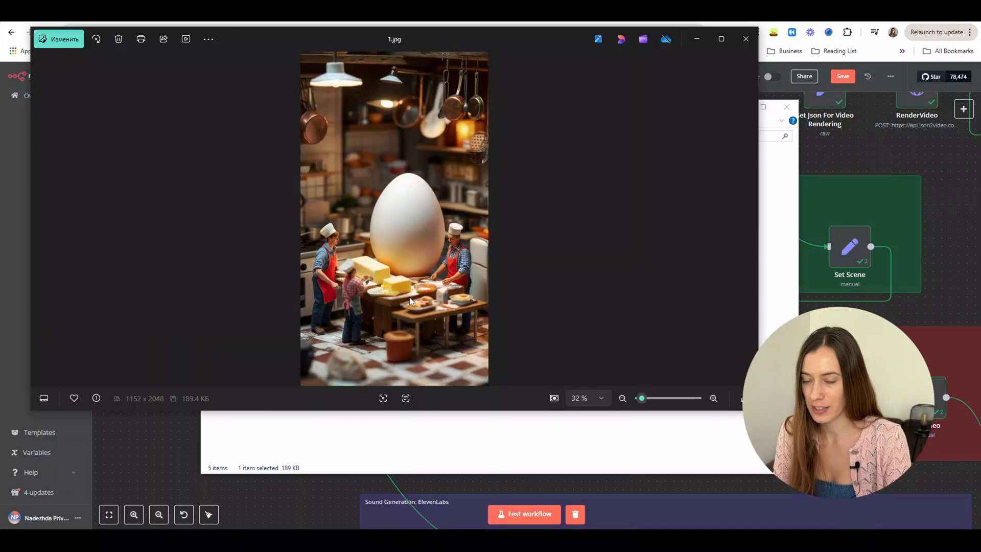
{"action": "key", "text": "Right"}
{"action": "key", "text": "Right"}
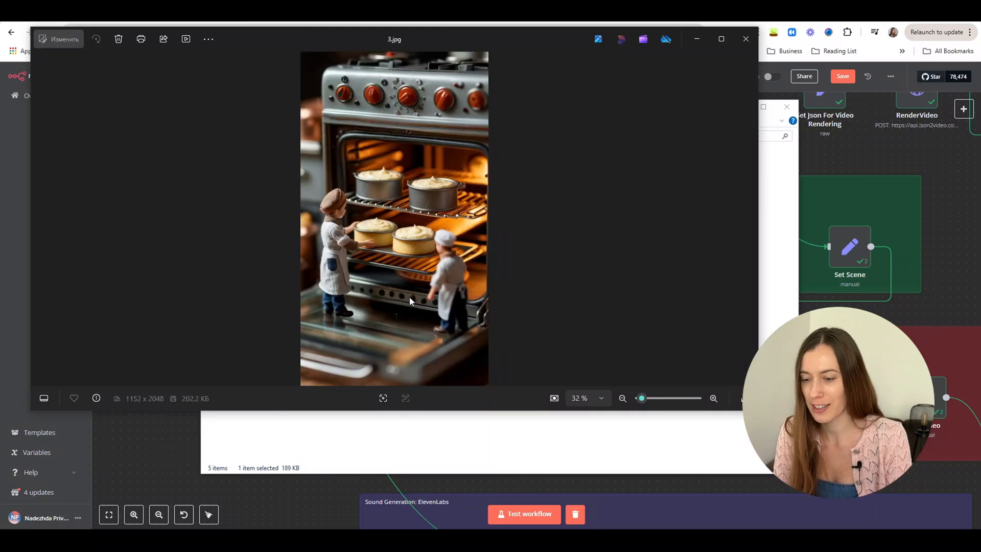
{"action": "key", "text": "Right"}
{"action": "key", "text": "Right"}
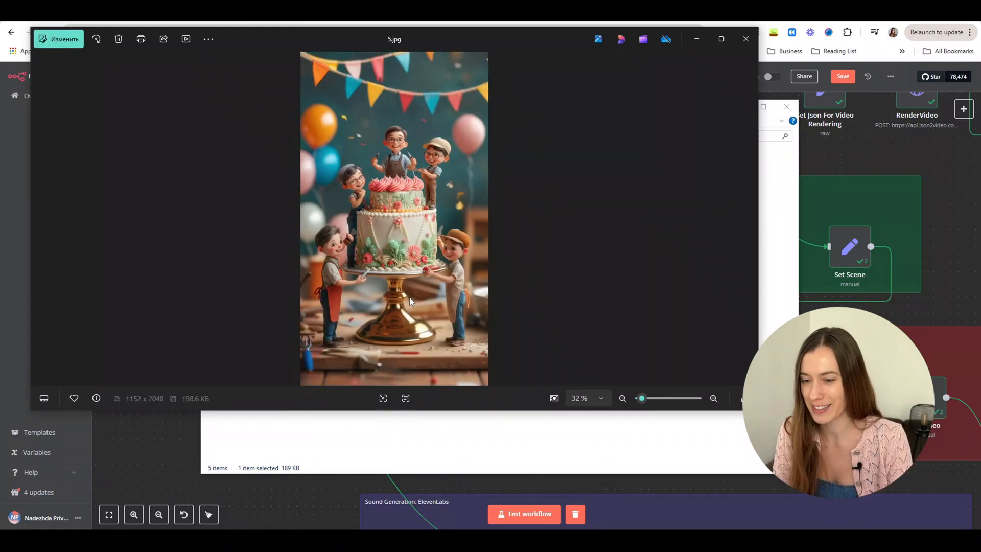
{"action": "key", "text": "Left"}
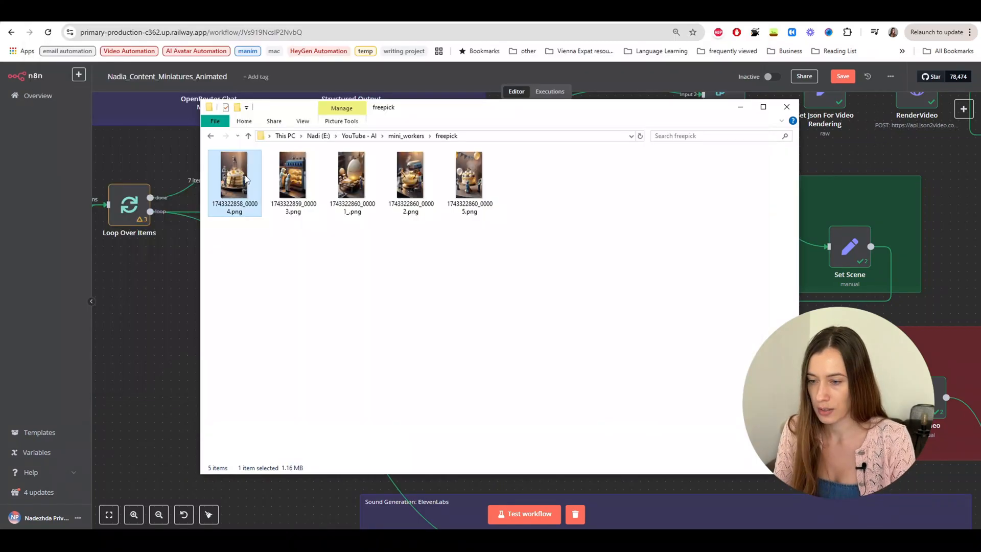
{"action": "double_click", "coordinate": [246, 179]}
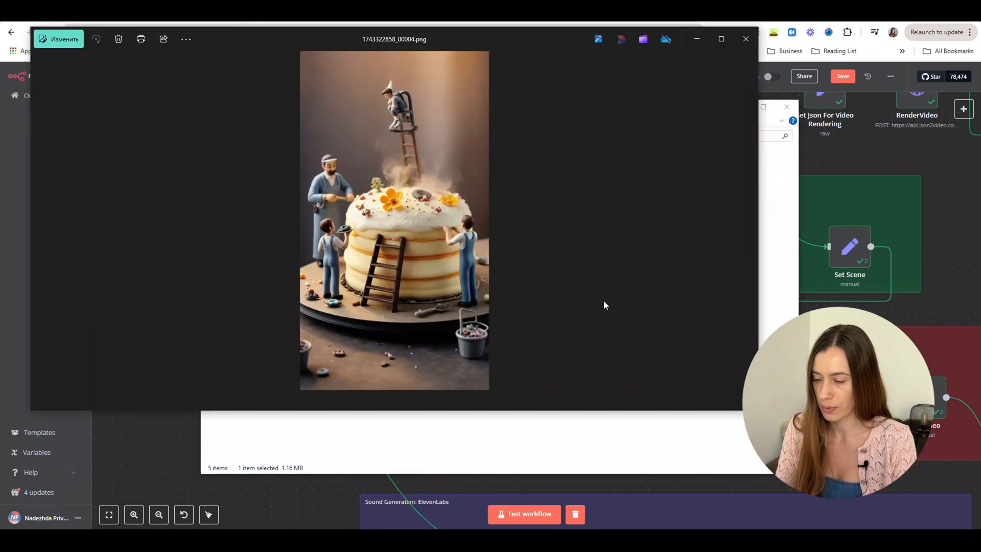
{"action": "key", "text": "Left"}
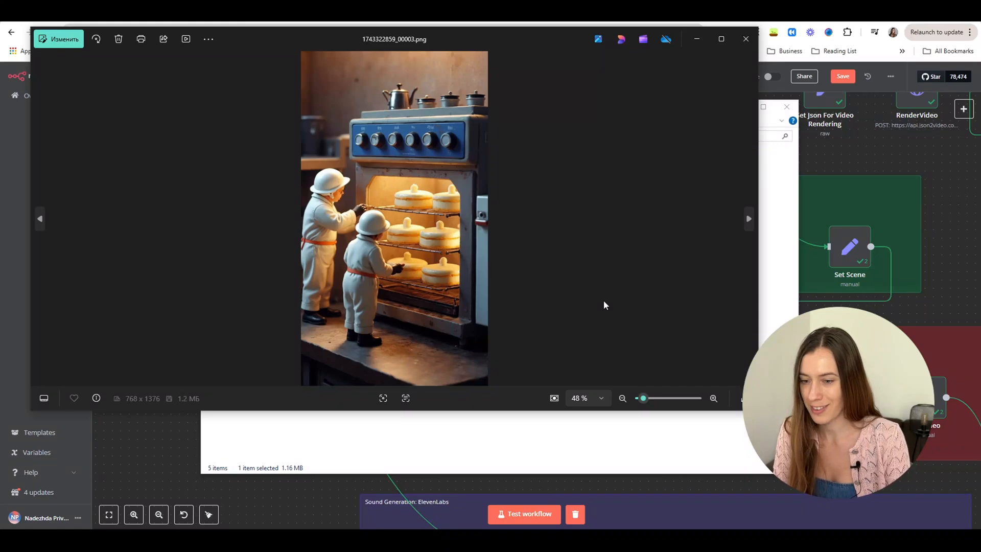
{"action": "key", "text": "Left"}
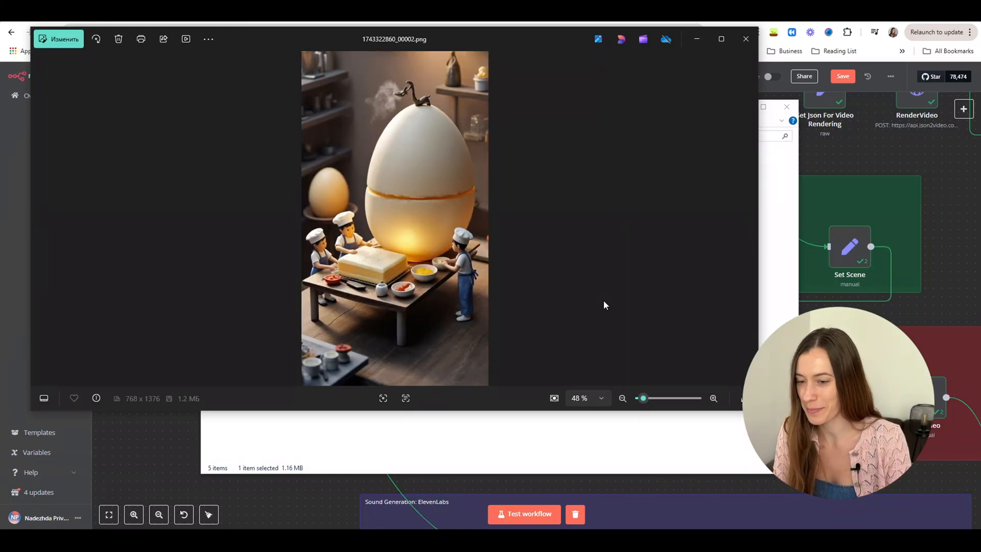
{"action": "key", "text": "Left"}
{"action": "key", "text": "Left"}
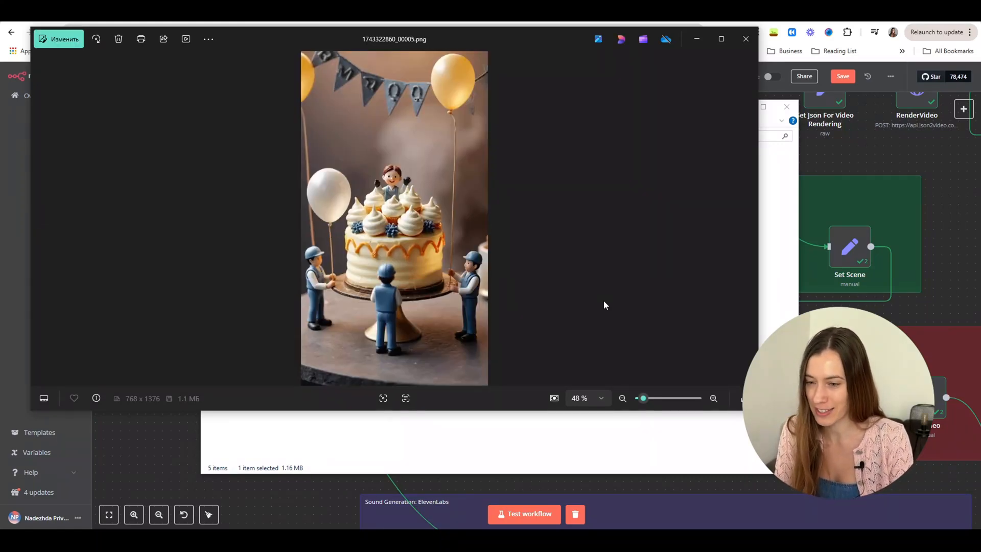
{"action": "left_click", "coordinate": [745, 38]}
{"action": "left_click", "coordinate": [787, 106]}
Step: Switch to the Freepik Developers pricing page and review the pay-per-use model and high-volume usage sections
{"action": "left_click", "coordinate": [176, 11]}
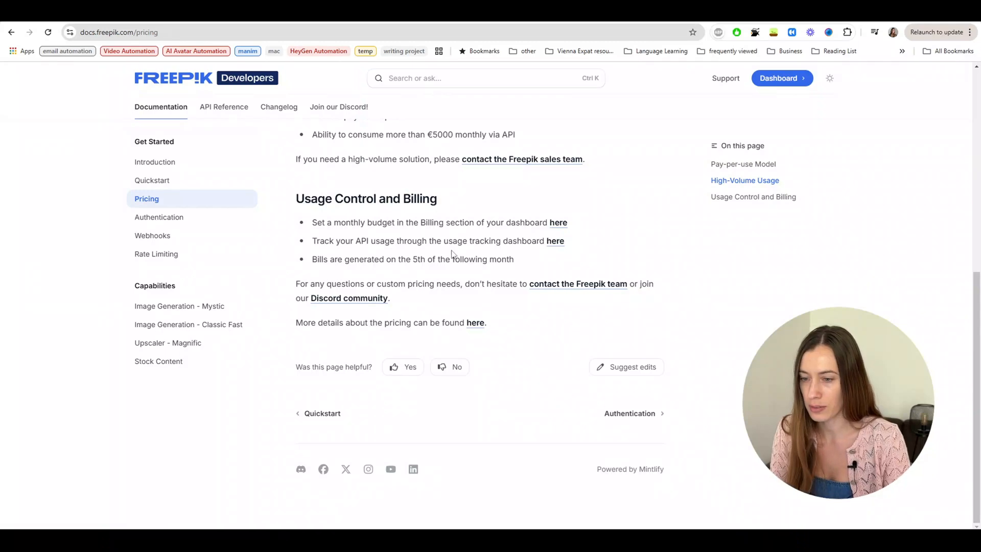
{"action": "scroll", "coordinate": [452, 254], "scroll_direction": "up", "scroll_amount": 6}
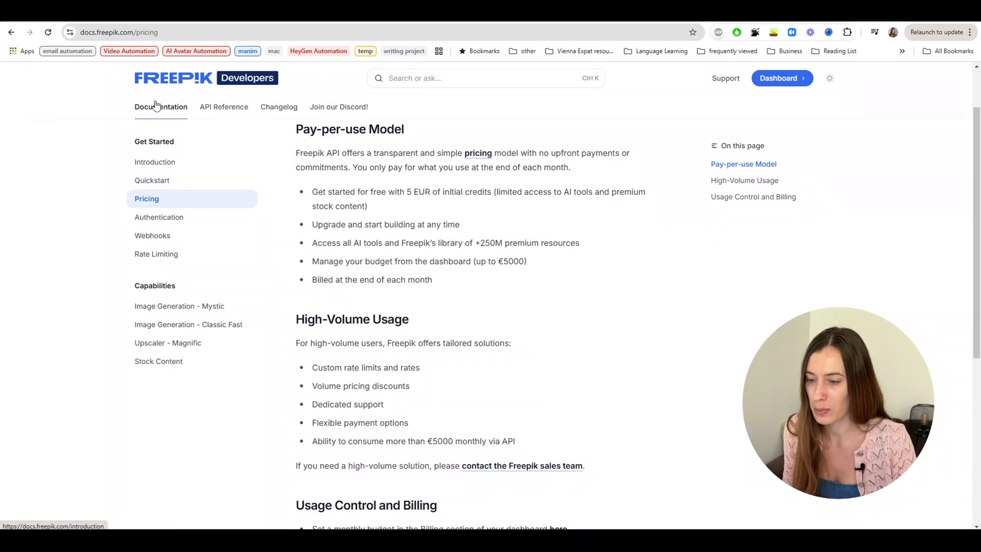
{"action": "scroll", "coordinate": [72, 372], "scroll_direction": "up", "scroll_amount": 2}
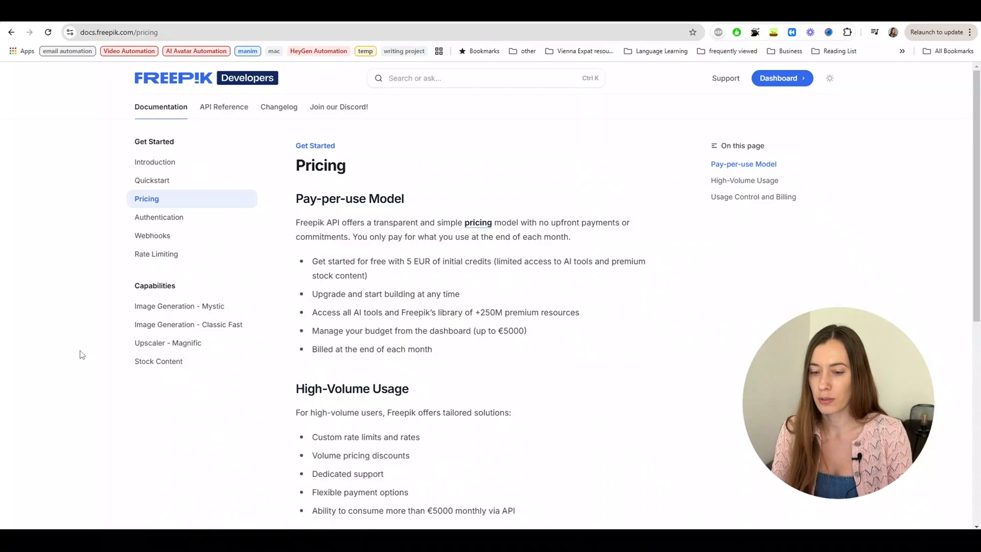
Step: Open the Image Generation - Mystic documentation and read its overview, quality, effortless creation and versatile applications sections
{"action": "left_click", "coordinate": [184, 311]}
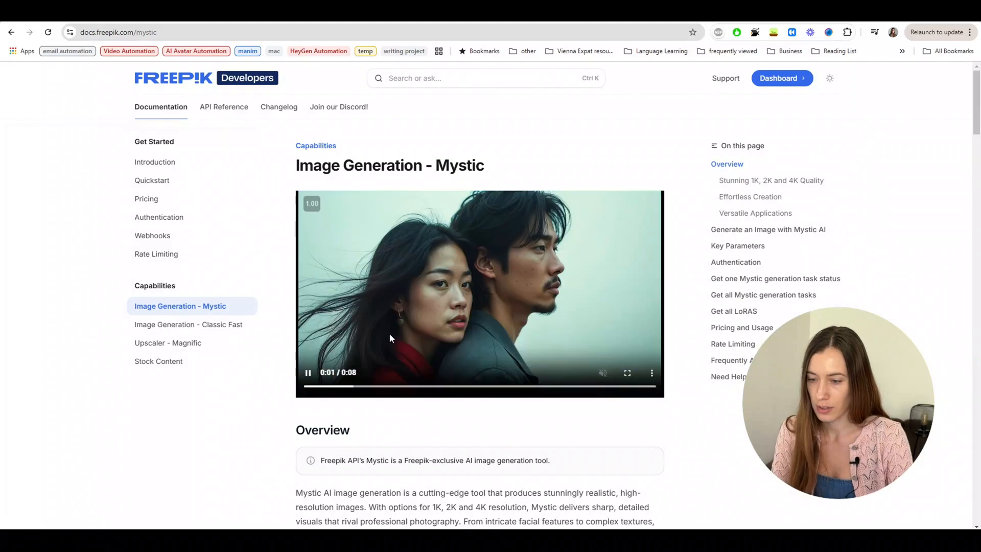
{"action": "scroll", "coordinate": [376, 346], "scroll_direction": "down", "scroll_amount": 4}
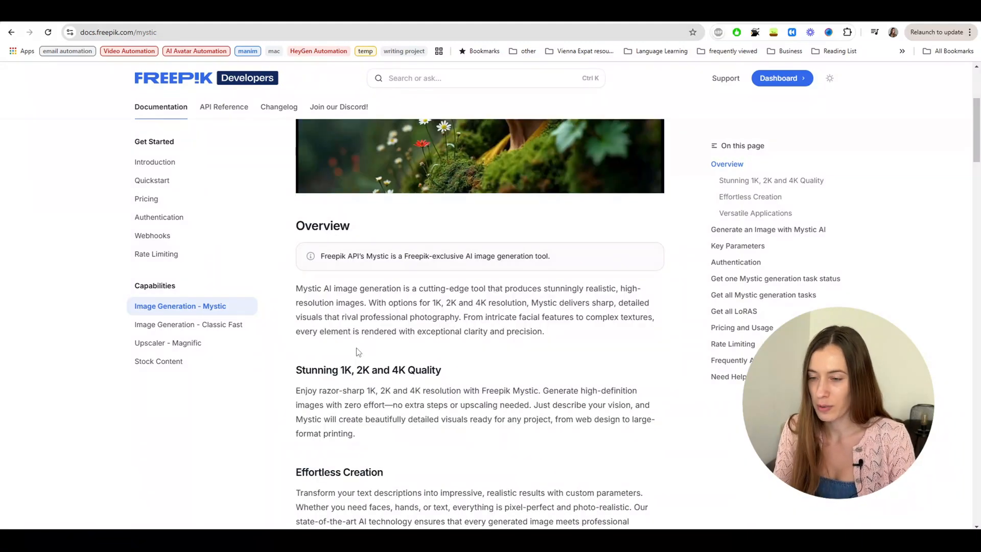
{"action": "scroll", "coordinate": [357, 350], "scroll_direction": "up", "scroll_amount": 4}
{"action": "scroll", "coordinate": [374, 312], "scroll_direction": "down", "scroll_amount": 4}
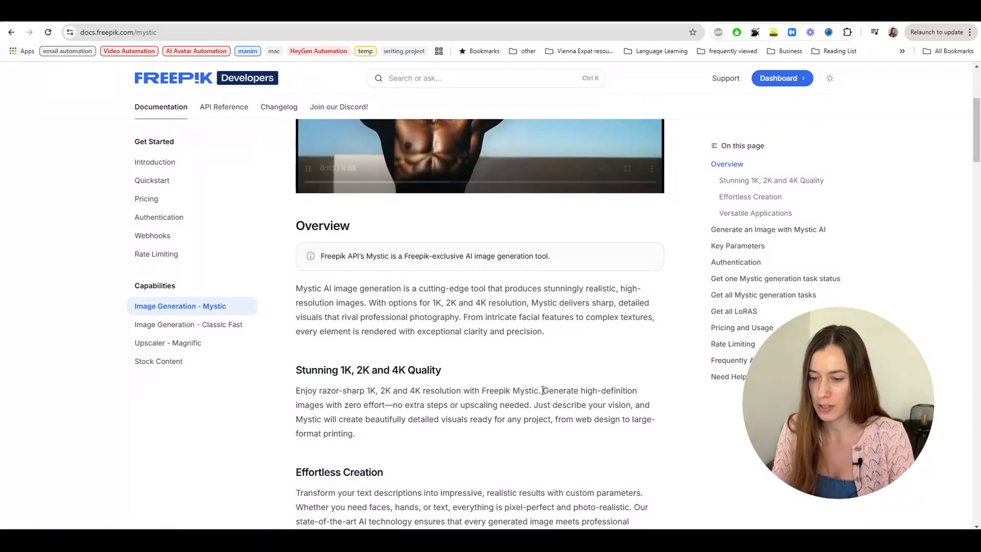
{"action": "scroll", "coordinate": [544, 394], "scroll_direction": "down", "scroll_amount": 3}
{"action": "scroll", "coordinate": [543, 395], "scroll_direction": "down", "scroll_amount": 4}
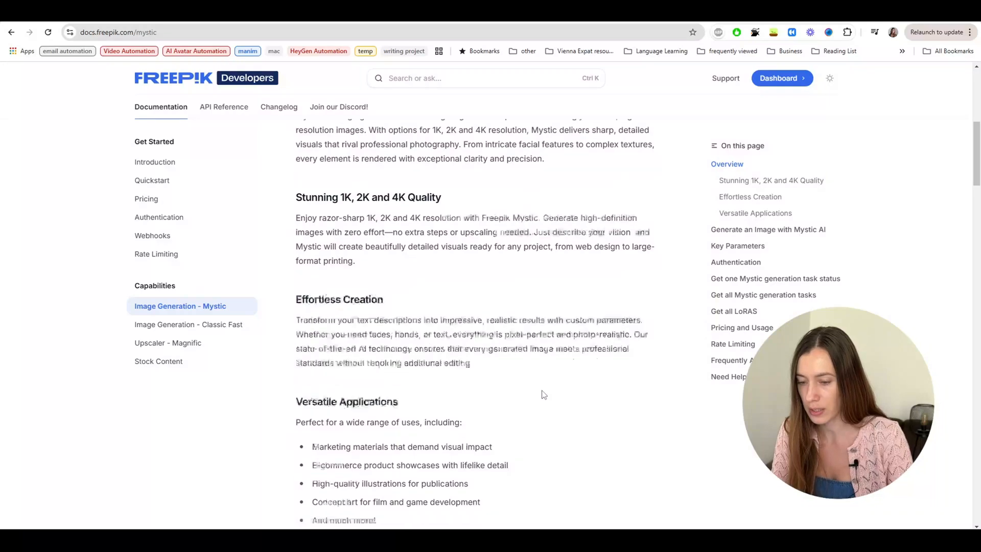
{"action": "scroll", "coordinate": [541, 395], "scroll_direction": "down", "scroll_amount": 3}
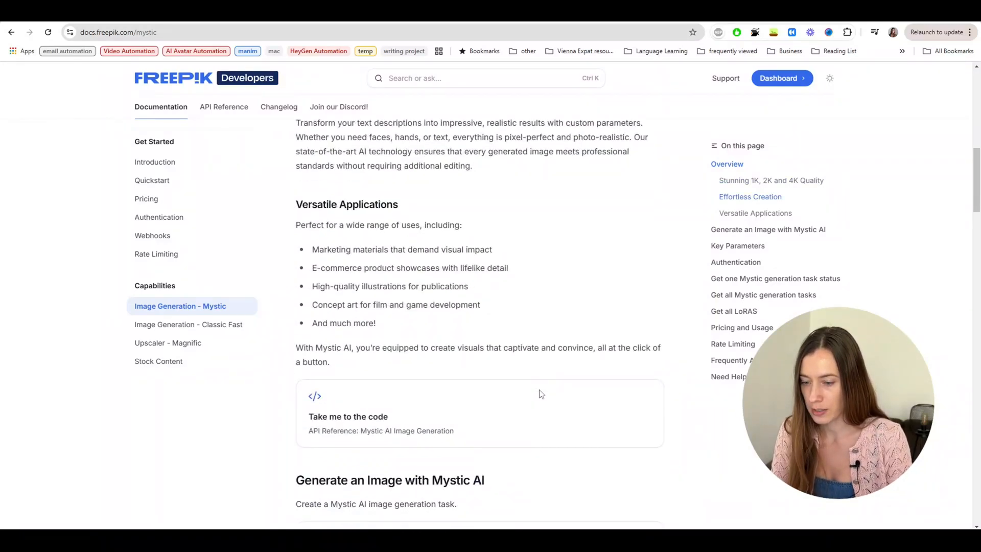
{"action": "scroll", "coordinate": [541, 395], "scroll_direction": "up", "scroll_amount": 6}
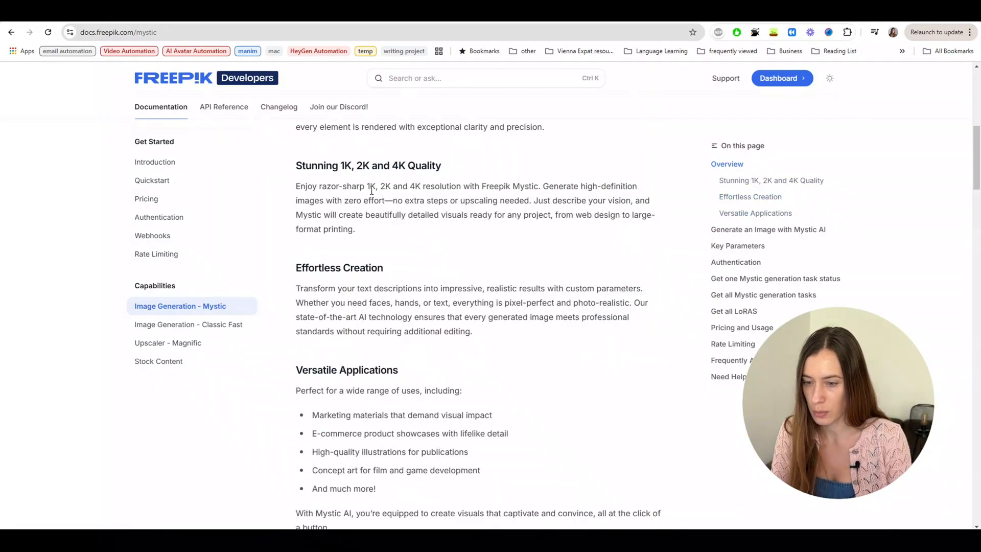
Step: Highlight the 1K quality mention, and the "2k" default and "1k" option of the resolution parameter in Mystic's Key Parameters
{"action": "left_click_drag", "start_coordinate": [379, 186], "coordinate": [366, 187]}
{"action": "scroll", "coordinate": [367, 214], "scroll_direction": "down", "scroll_amount": 7}
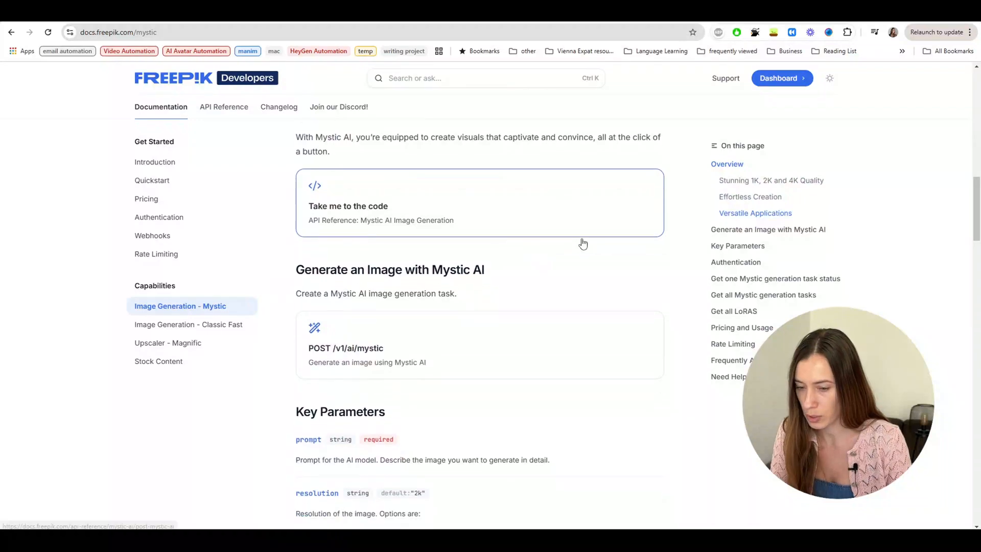
{"action": "scroll", "coordinate": [582, 243], "scroll_direction": "down", "scroll_amount": 7}
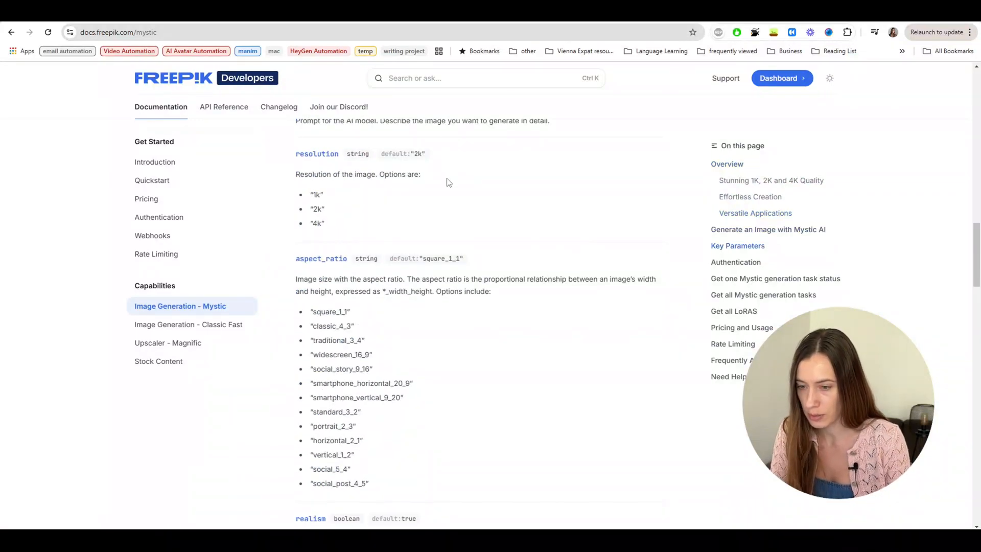
{"action": "left_click_drag", "start_coordinate": [409, 153], "coordinate": [427, 159]}
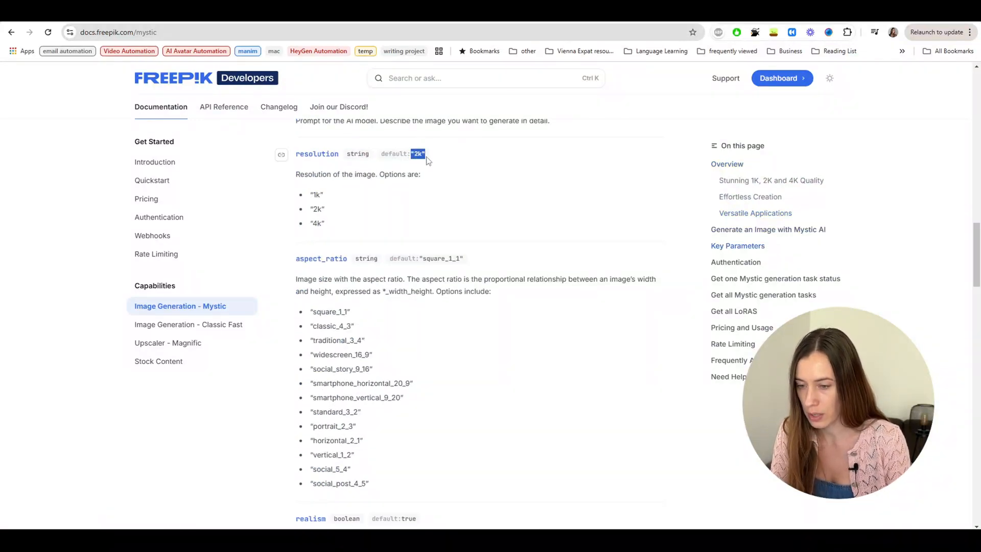
{"action": "left_click_drag", "start_coordinate": [325, 198], "coordinate": [308, 200]}
Step: Open the Create image from text - Mystic endpoint in the Freepik API reference
{"action": "left_click", "coordinate": [220, 115]}
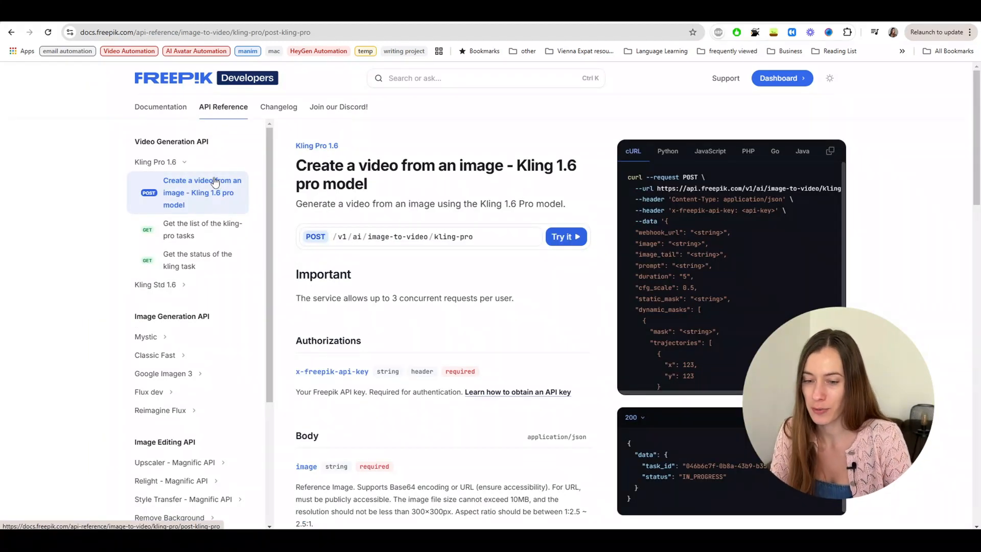
{"action": "left_click", "coordinate": [167, 337]}
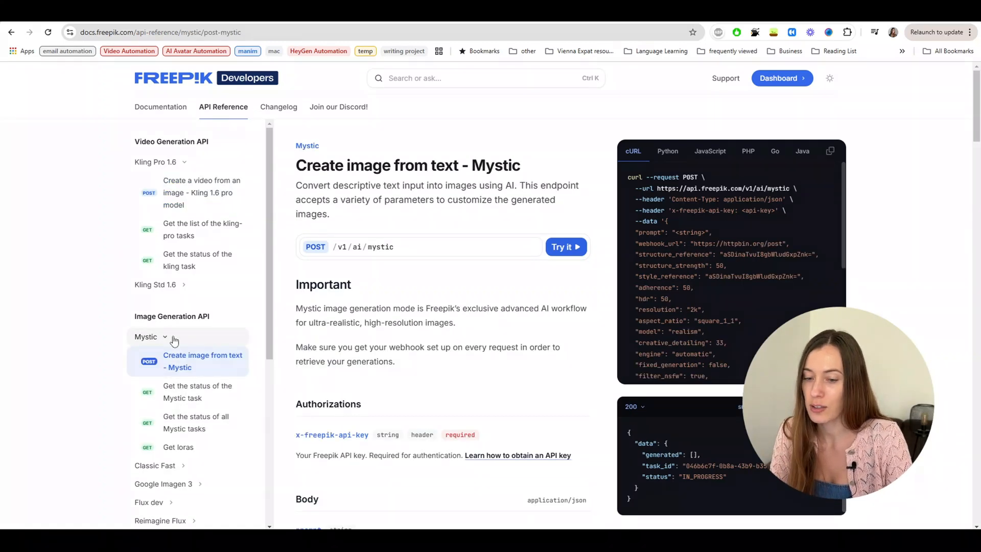
Step: Read the body parameters of the Mystic text-to-image endpoint, from prompt through style reference, adherence, hdr and resolution
{"action": "scroll", "coordinate": [204, 332], "scroll_direction": "down", "scroll_amount": 3}
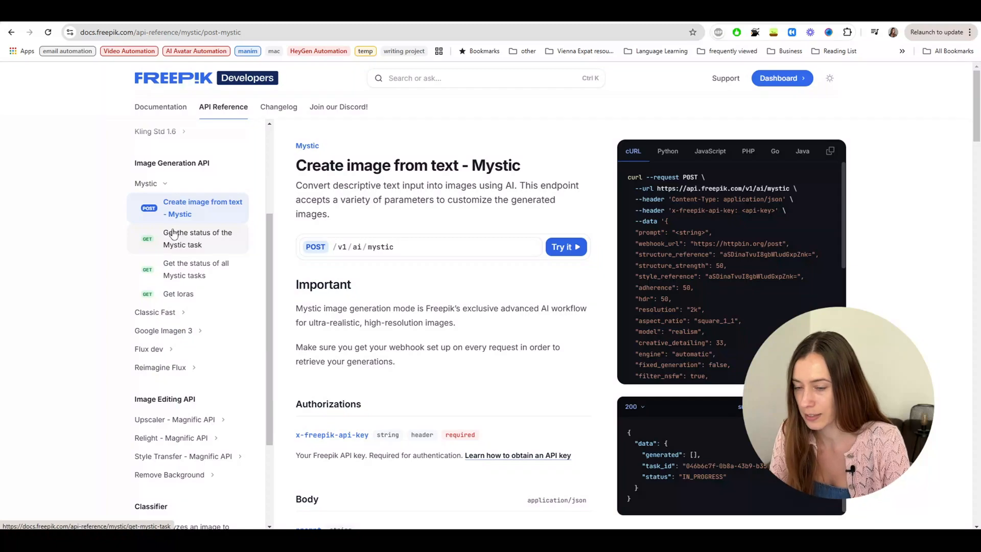
{"action": "scroll", "coordinate": [439, 229], "scroll_direction": "down", "scroll_amount": 5}
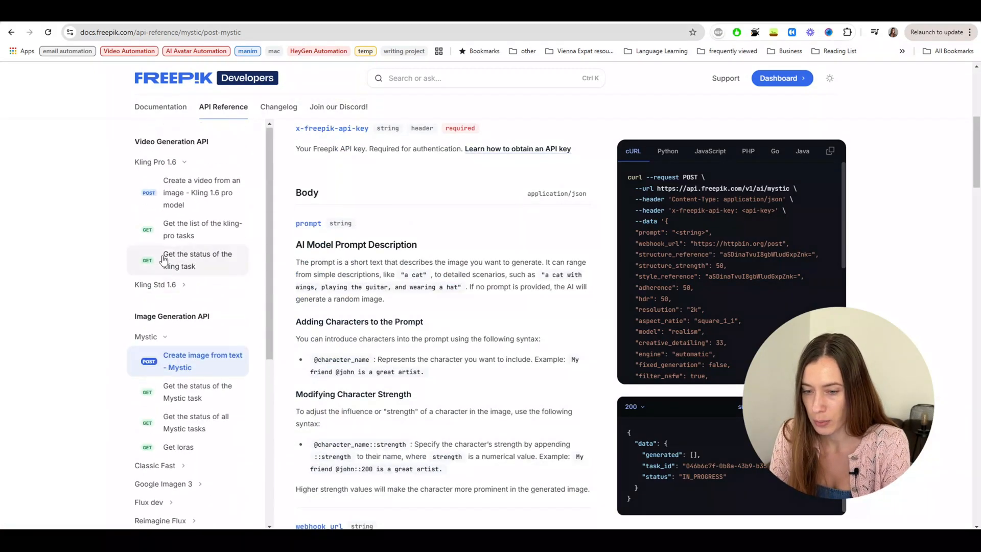
{"action": "scroll", "coordinate": [421, 255], "scroll_direction": "down", "scroll_amount": 5}
{"action": "scroll", "coordinate": [424, 259], "scroll_direction": "down", "scroll_amount": 10}
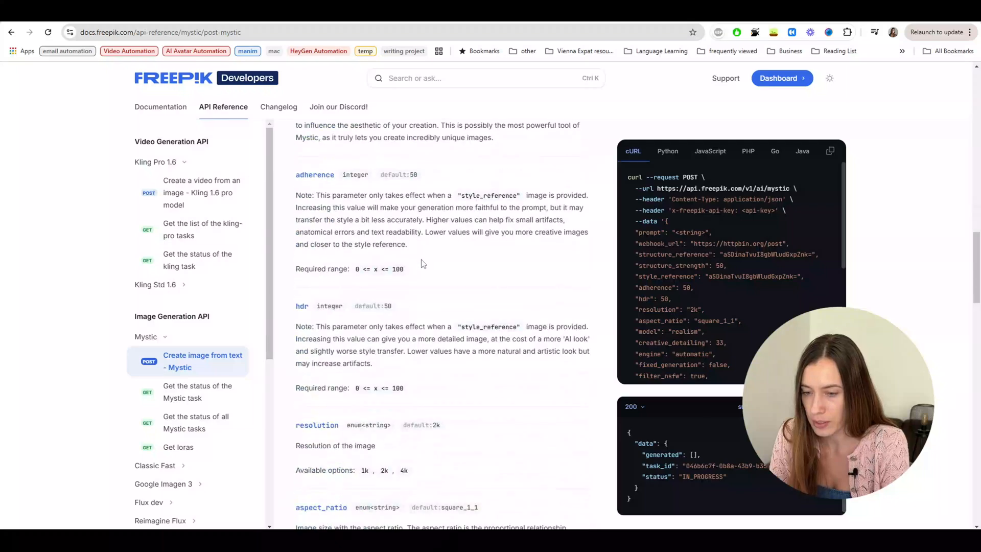
{"action": "scroll", "coordinate": [421, 262], "scroll_direction": "down", "scroll_amount": 6}
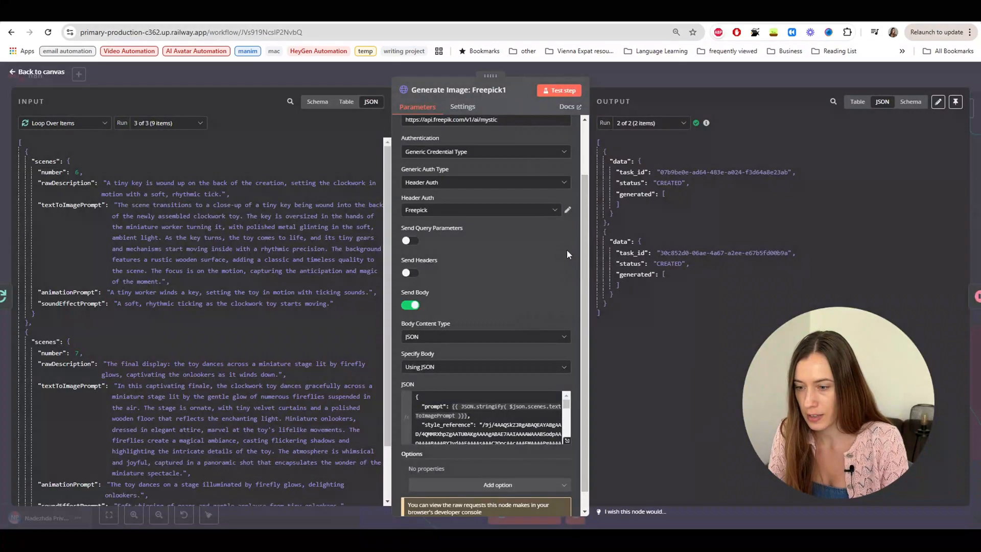
Step: Inspect the JSON body of the Generate Image: Freepick1 node, and highlight the Base64 style reference description in the Mystic documentation
{"action": "scroll", "coordinate": [567, 250], "scroll_direction": "up", "scroll_amount": 2}
{"action": "scroll", "coordinate": [566, 249], "scroll_direction": "down", "scroll_amount": 2}
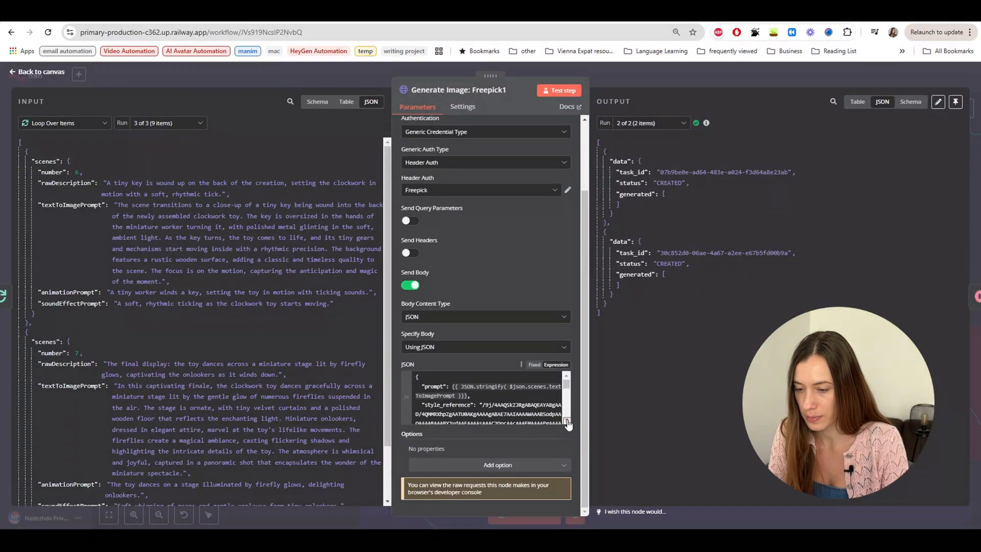
{"action": "left_click", "coordinate": [567, 420]}
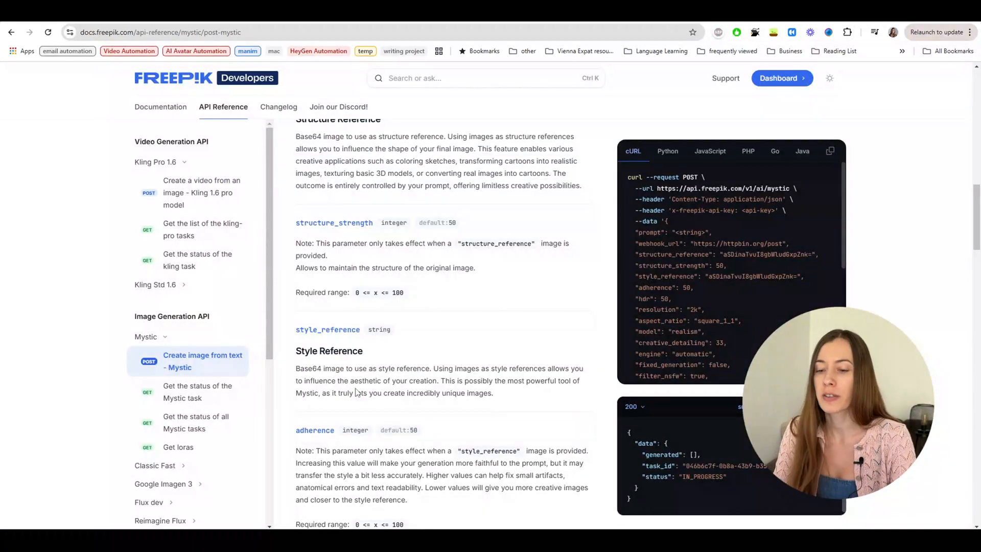
{"action": "left_click_drag", "start_coordinate": [295, 368], "coordinate": [401, 367]}
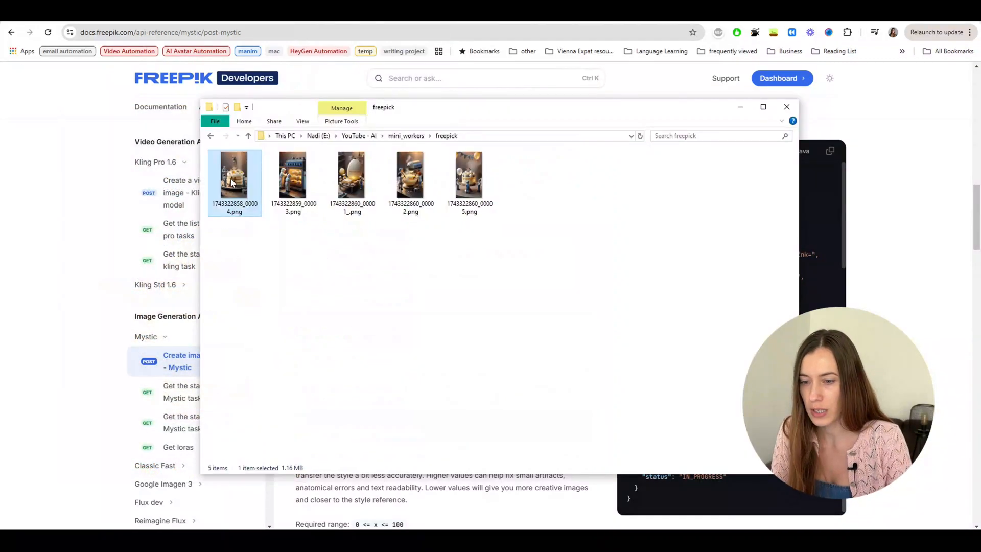
Step: Browse the five miniature worker images in the freepik folder, then close the image viewer and the folder window
{"action": "double_click", "coordinate": [231, 183]}
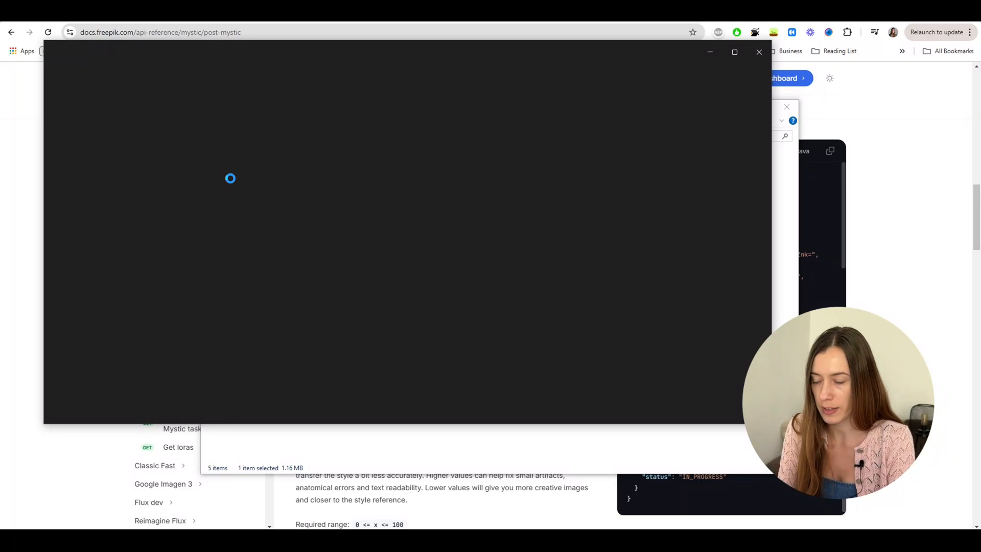
{"action": "key", "text": "Right"}
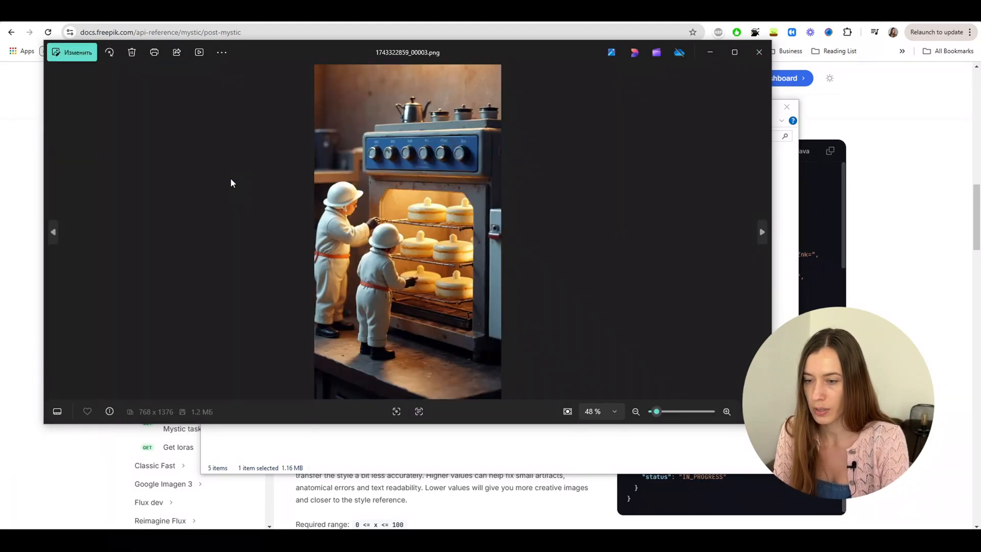
{"action": "key", "text": "Right"}
{"action": "key", "text": "Right"}
{"action": "key", "text": "Right"}
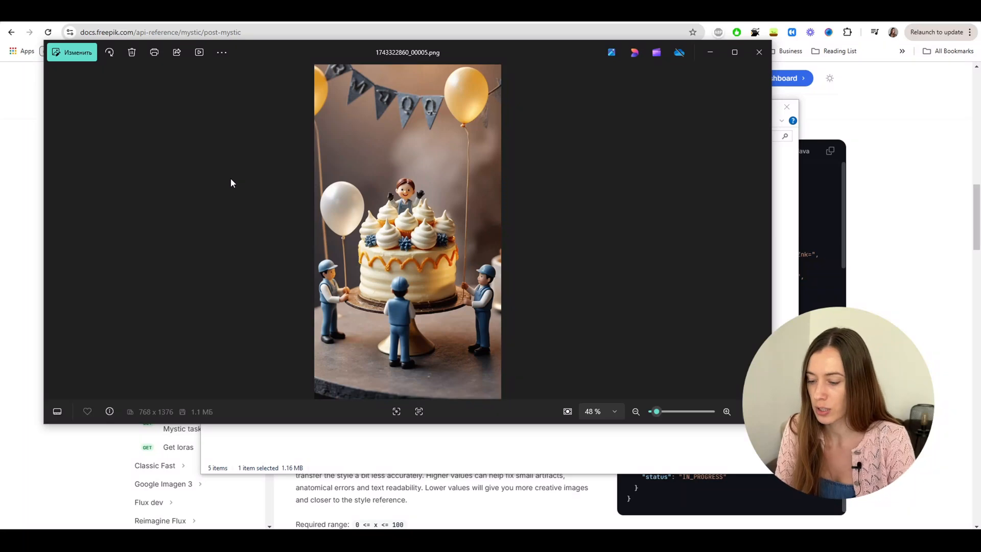
{"action": "key", "text": "Left"}
{"action": "key", "text": "Left"}
{"action": "key", "text": "Left"}
{"action": "left_click", "coordinate": [759, 52]}
{"action": "left_click", "coordinate": [787, 107]}
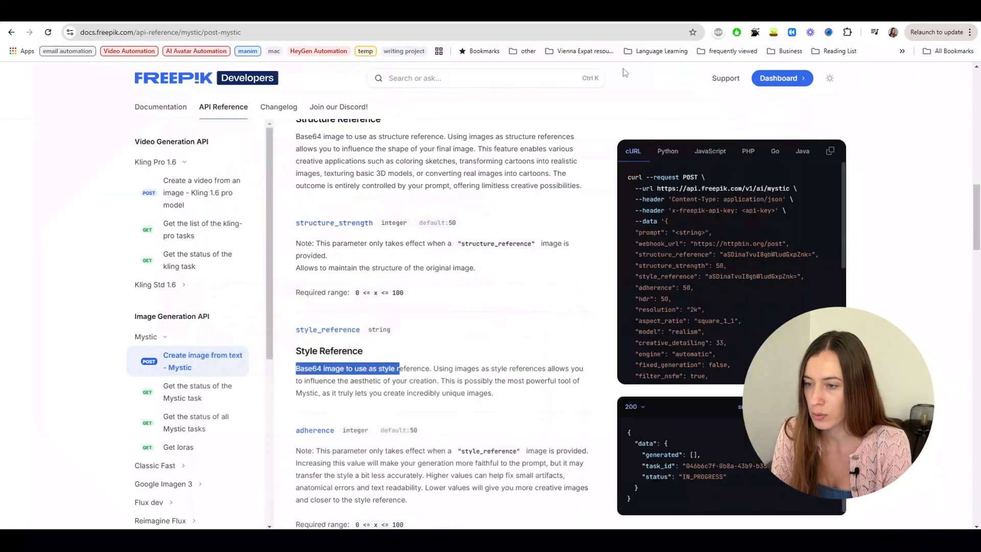
{"action": "left_click", "coordinate": [169, 12]}
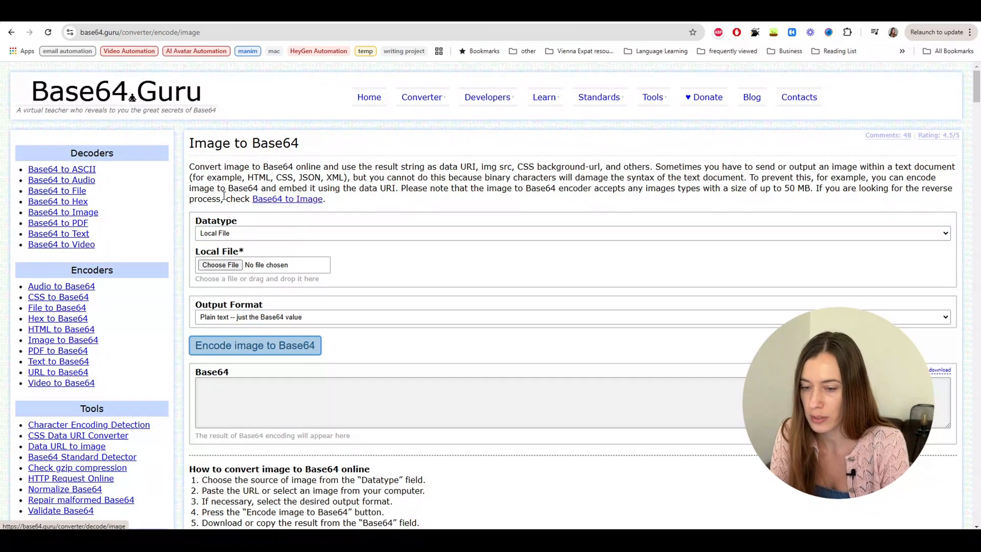
{"action": "left_click", "coordinate": [225, 267]}
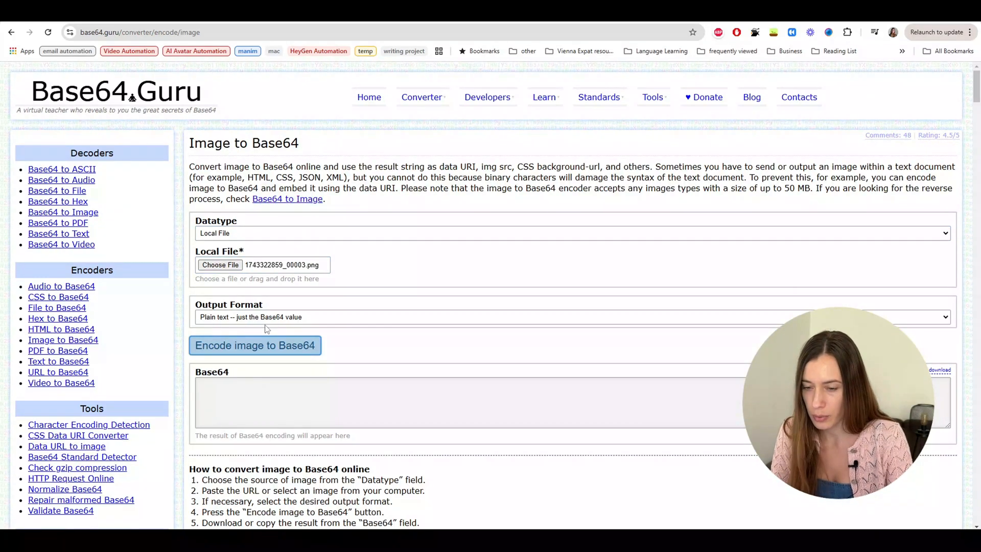
{"action": "left_click", "coordinate": [257, 353]}
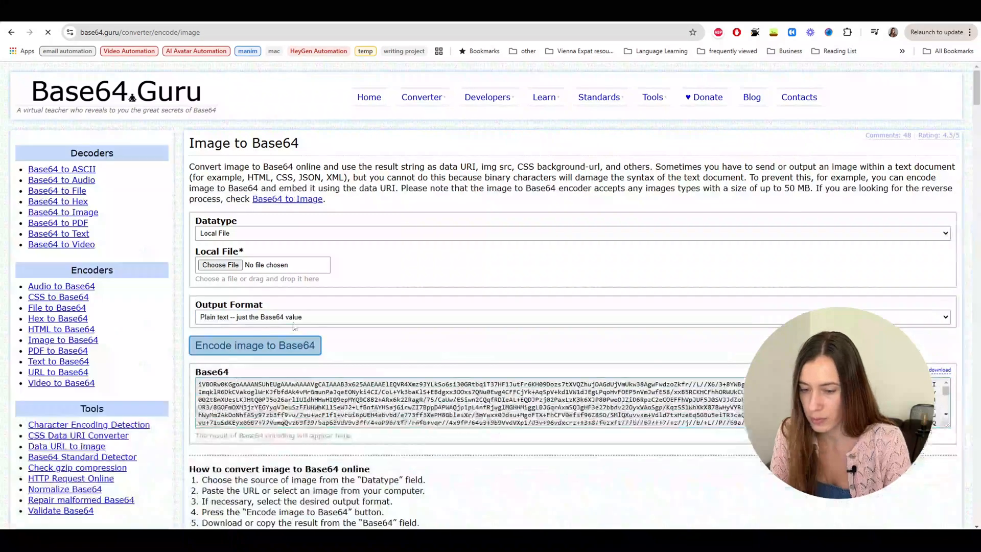
{"action": "scroll", "coordinate": [325, 320], "scroll_direction": "down", "scroll_amount": 2}
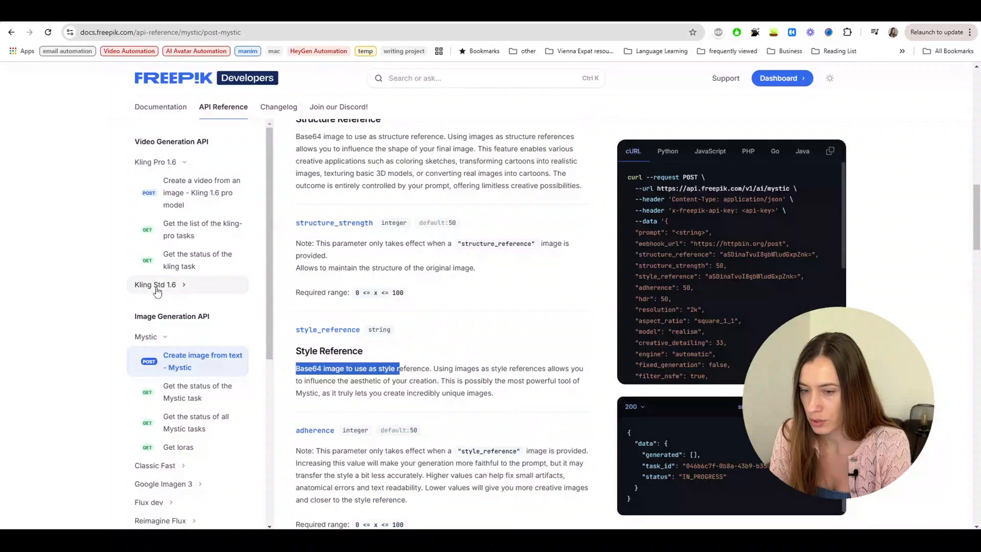
Step: Return to the Generate Image: Freepick1 node and inspect the available Header Auth credentials, keeping Freepick
{"action": "scroll", "coordinate": [496, 345], "scroll_direction": "up", "scroll_amount": 5}
{"action": "scroll", "coordinate": [496, 348], "scroll_direction": "up", "scroll_amount": 10}
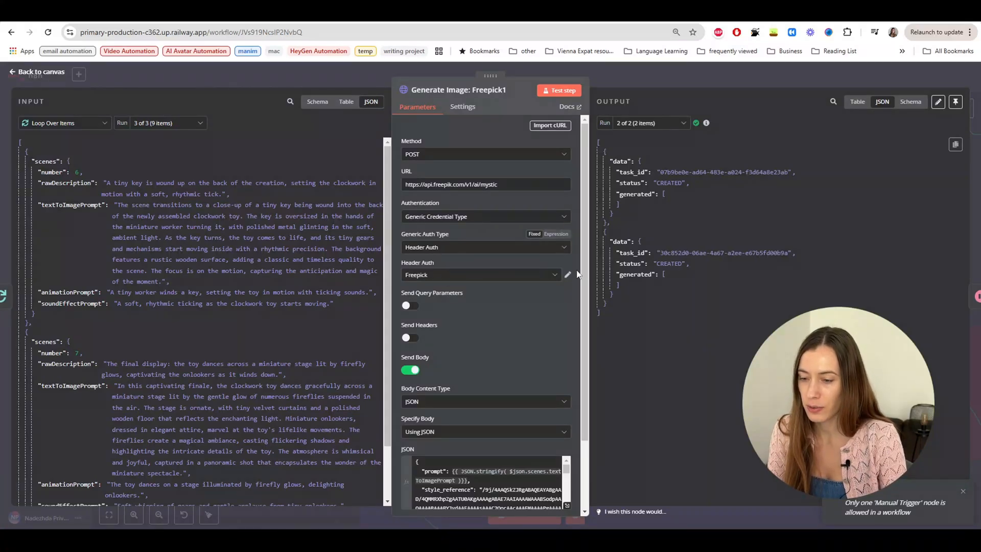
{"action": "left_click", "coordinate": [540, 277]}
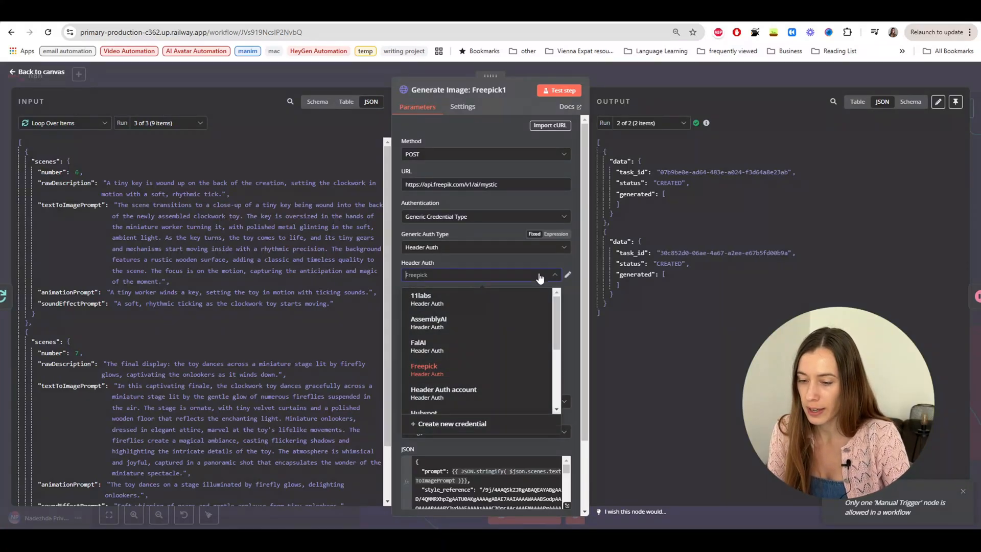
{"action": "left_click", "coordinate": [540, 277]}
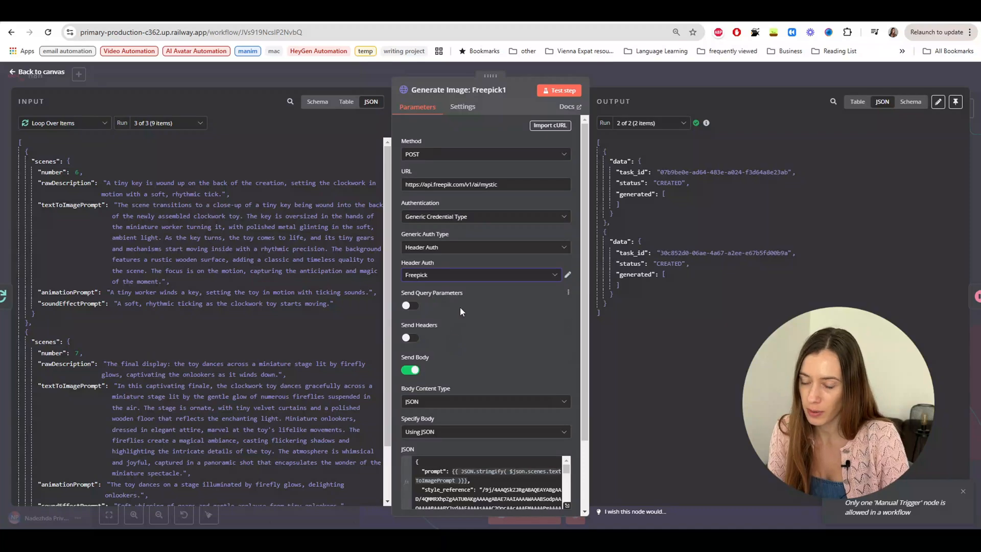
Step: Check the node's Specify Body options, keeping Using JSON, and open the JSON body in the expanded expression editor
{"action": "scroll", "coordinate": [456, 231], "scroll_direction": "down", "scroll_amount": 1}
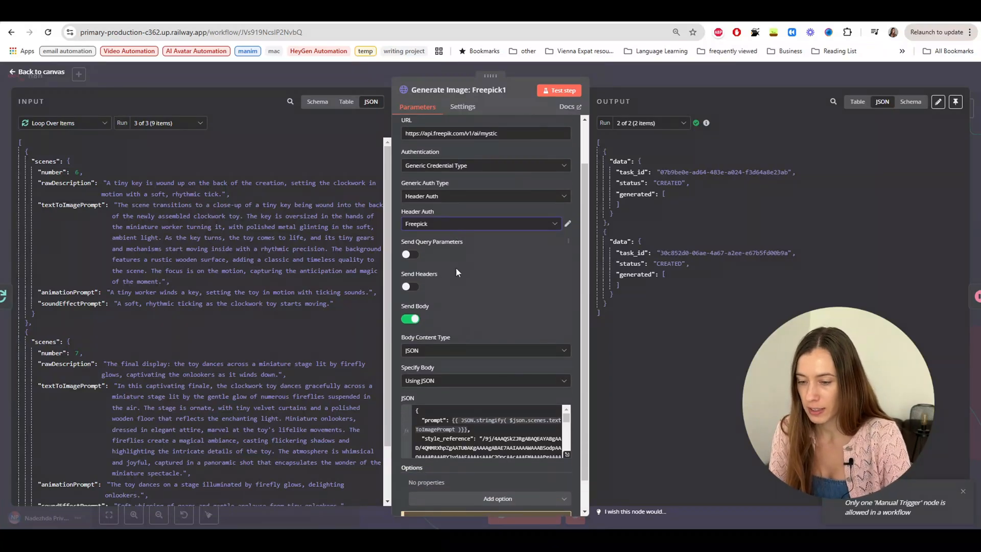
{"action": "scroll", "coordinate": [466, 306], "scroll_direction": "down", "scroll_amount": 1}
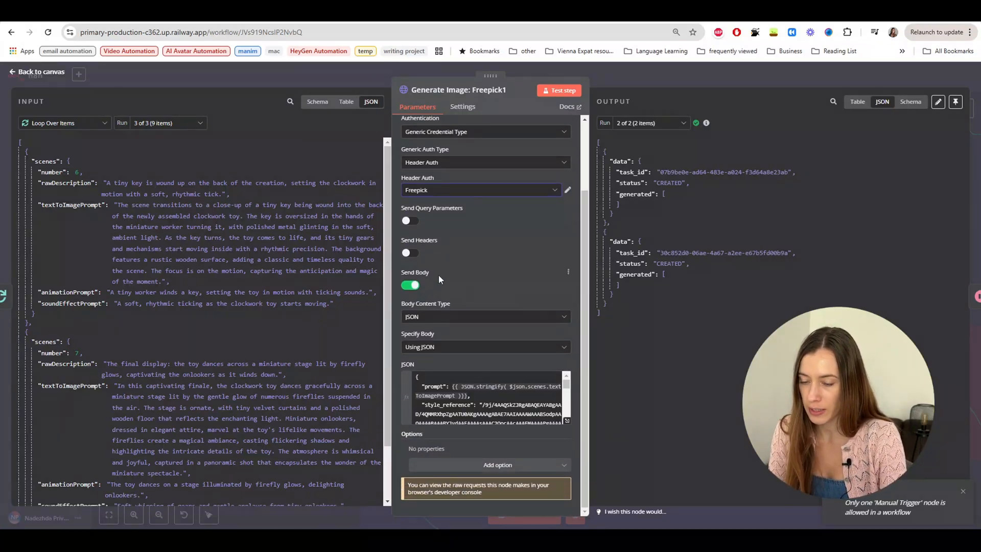
{"action": "left_click", "coordinate": [434, 351]}
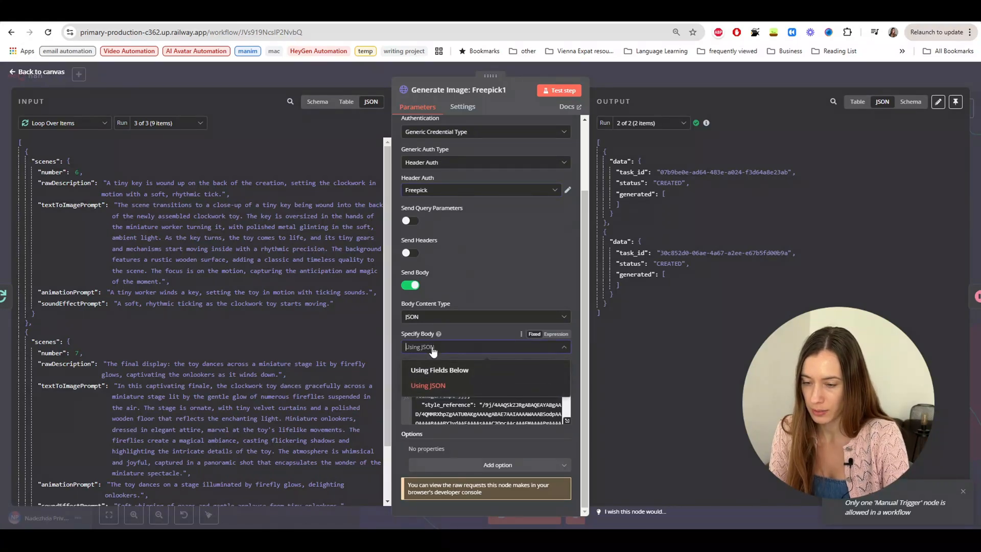
{"action": "left_click", "coordinate": [434, 351]}
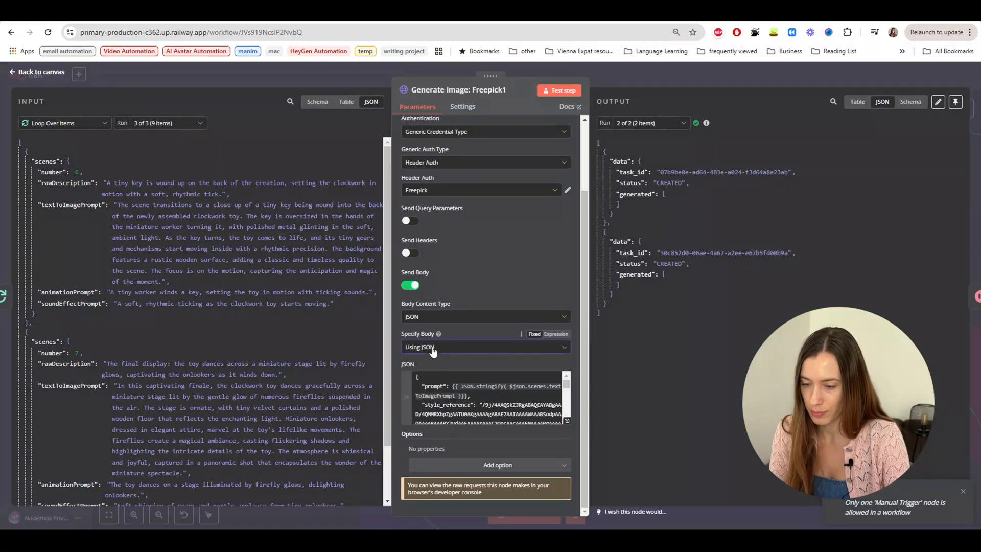
{"action": "left_click", "coordinate": [567, 421]}
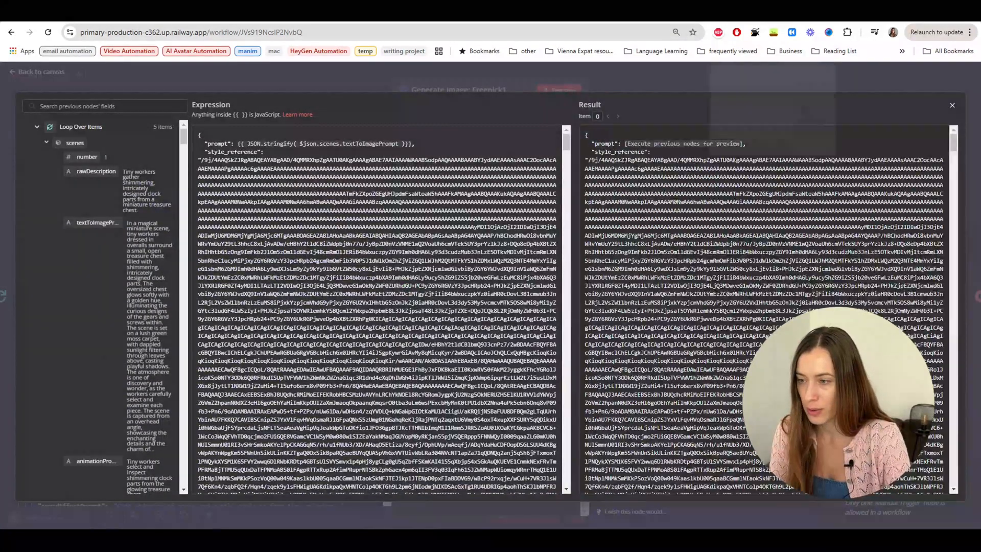
Step: Switch to the Mystic API reference and select the whole JSON data block of the cURL example
{"action": "left_click", "coordinate": [735, 14]}
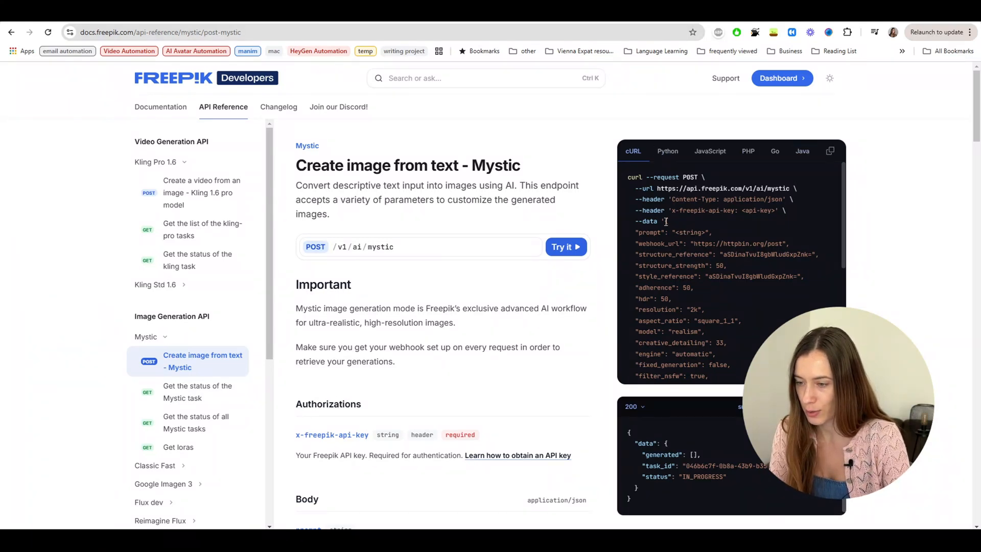
{"action": "left_click_drag", "start_coordinate": [666, 221], "coordinate": [656, 378]}
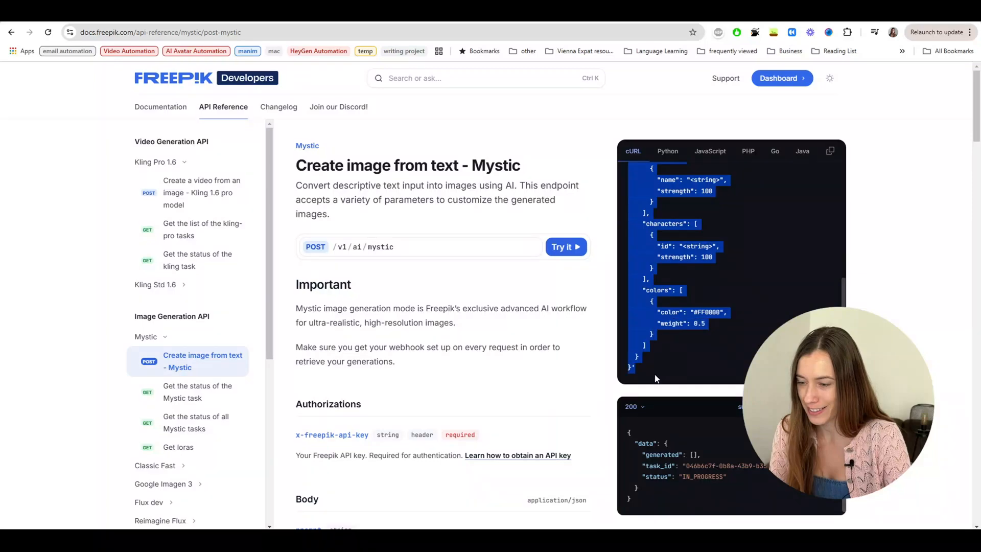
{"action": "scroll", "coordinate": [758, 283], "scroll_direction": "up", "scroll_amount": 5}
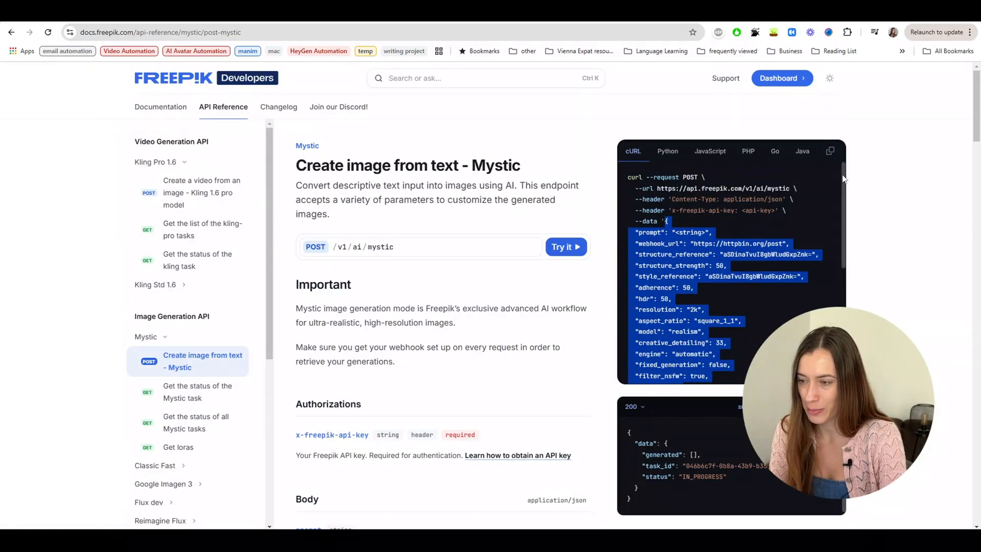
Step: Go back to the Freepick1 node, review its request settings outside the expression editor, and reopen the expanded JSON body
{"action": "left_click", "coordinate": [455, 12]}
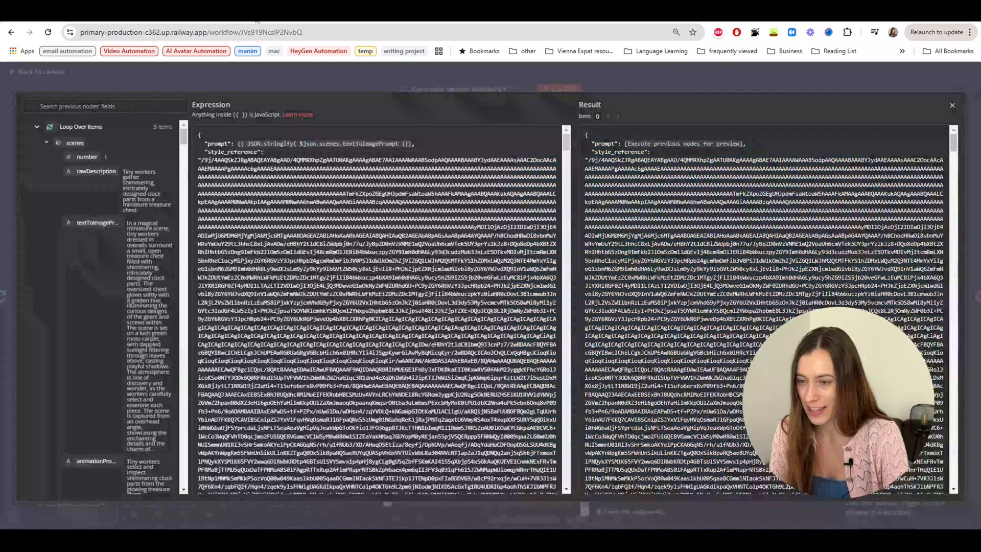
{"action": "left_click", "coordinate": [396, 78]}
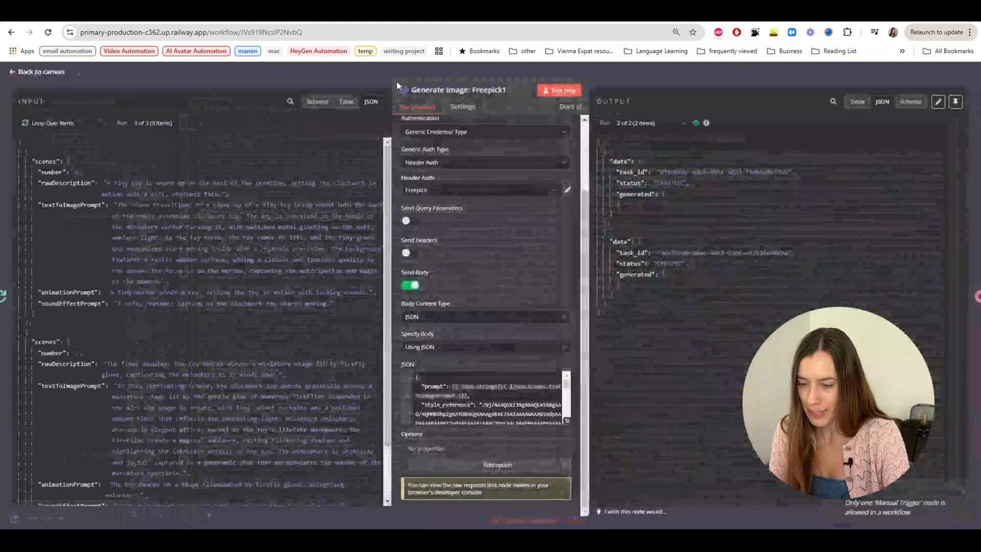
{"action": "scroll", "coordinate": [519, 175], "scroll_direction": "up", "scroll_amount": 3}
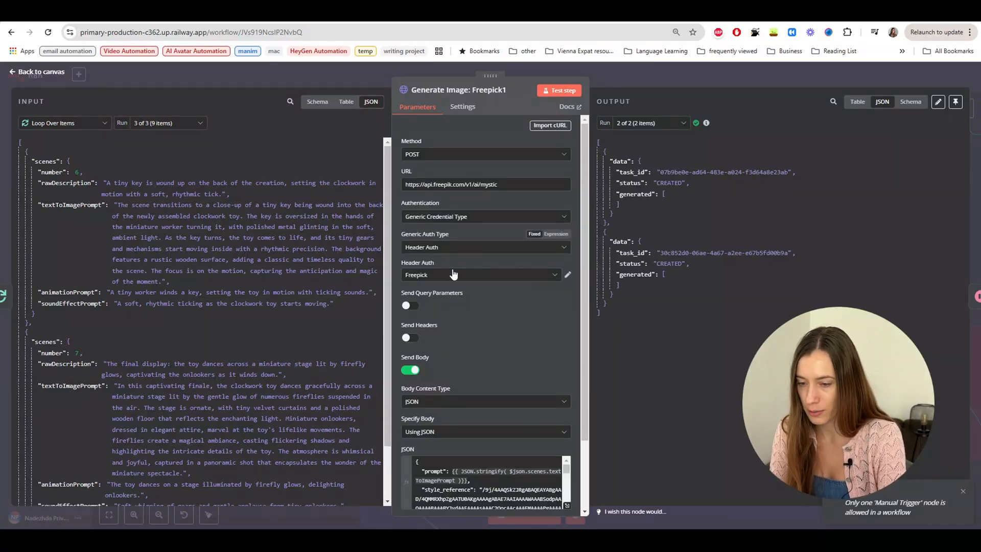
{"action": "scroll", "coordinate": [453, 279], "scroll_direction": "down", "scroll_amount": 2}
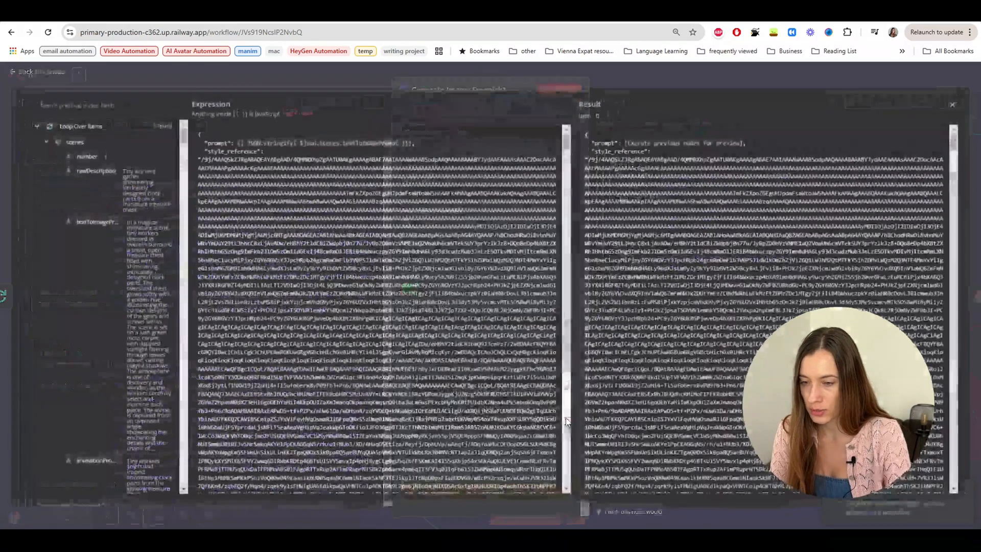
{"action": "left_click", "coordinate": [567, 420]}
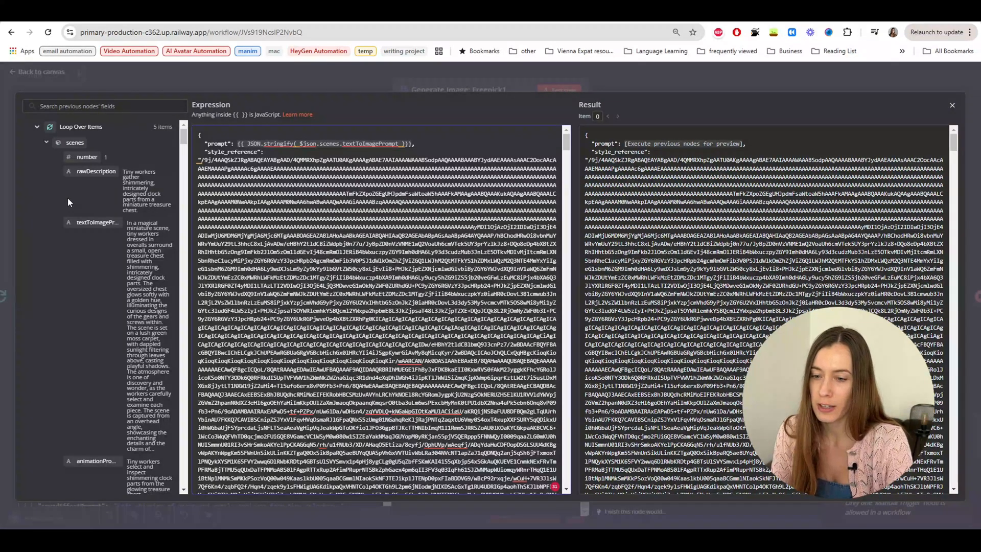
Step: Examine the scene fields of Loop Over Items and highlight $json.scenes.textToImagePrompt in the prompt's JSON.stringify expression
{"action": "left_click", "coordinate": [254, 143]}
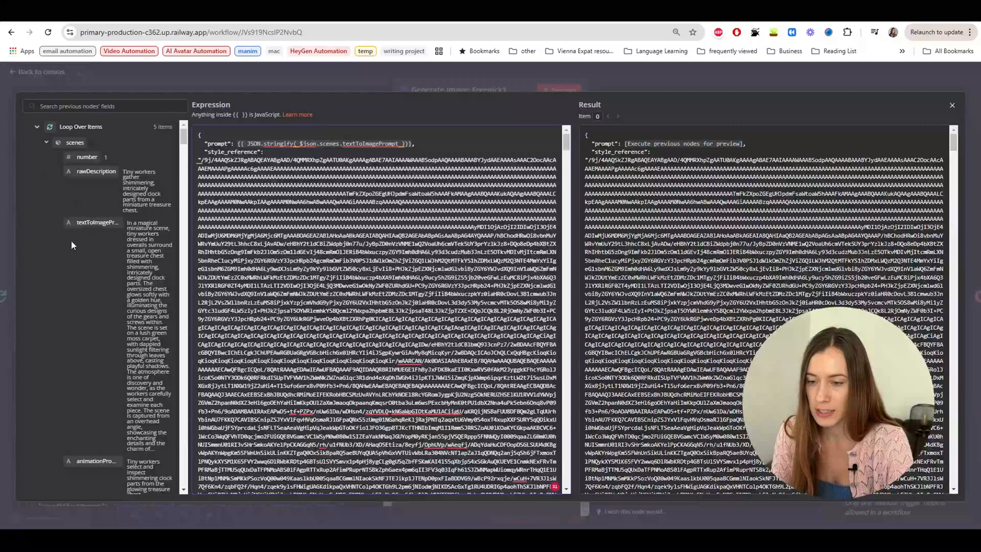
{"action": "scroll", "coordinate": [88, 210], "scroll_direction": "down", "scroll_amount": 3}
{"action": "scroll", "coordinate": [84, 230], "scroll_direction": "up", "scroll_amount": 3}
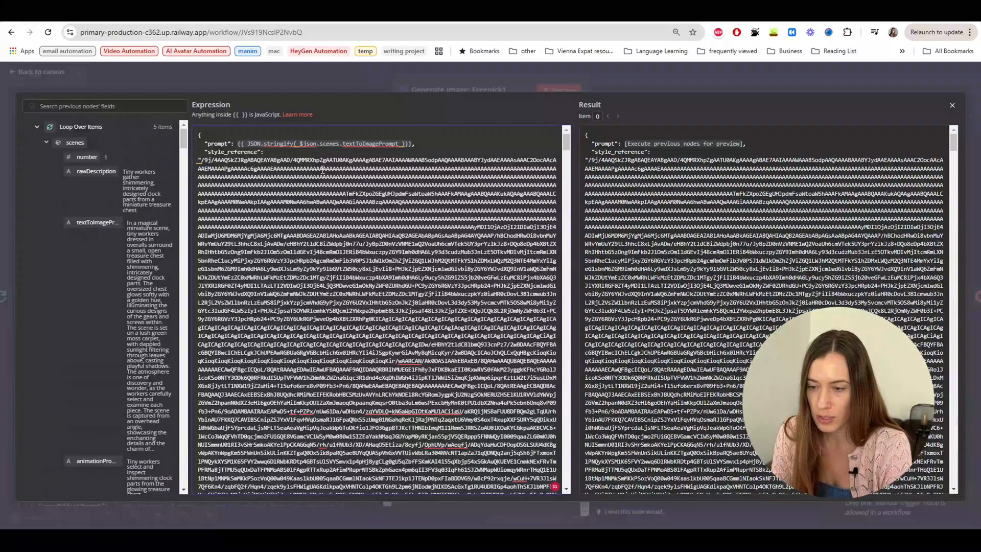
{"action": "left_click", "coordinate": [315, 144]}
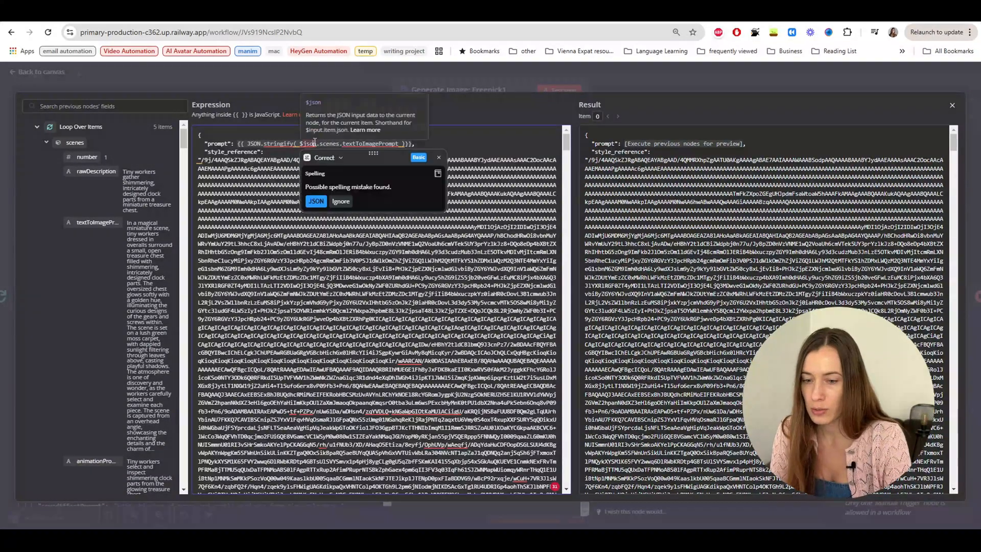
{"action": "left_click_drag", "start_coordinate": [404, 141], "coordinate": [295, 147]}
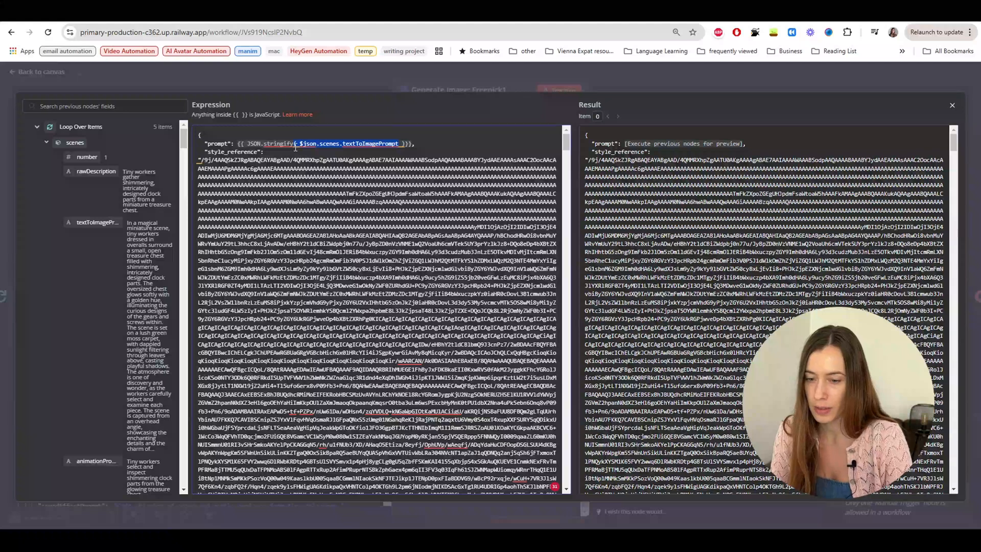
Step: Highlight JSON.stringify in the prompt expression, trace it to the textToImagePrompt input field, and look through the style_reference string
{"action": "left_click_drag", "start_coordinate": [248, 144], "coordinate": [291, 145]}
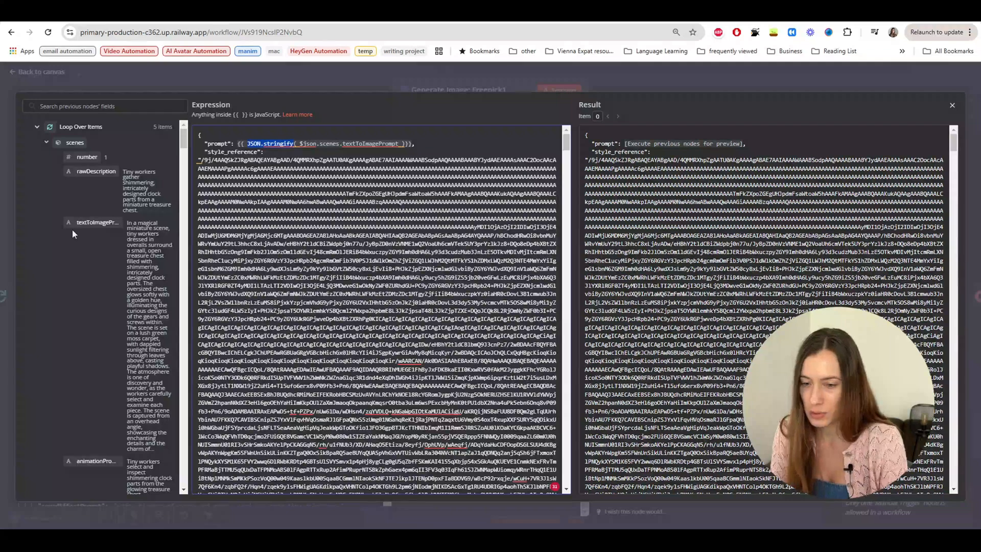
{"action": "left_click_drag", "start_coordinate": [82, 225], "coordinate": [417, 146]}
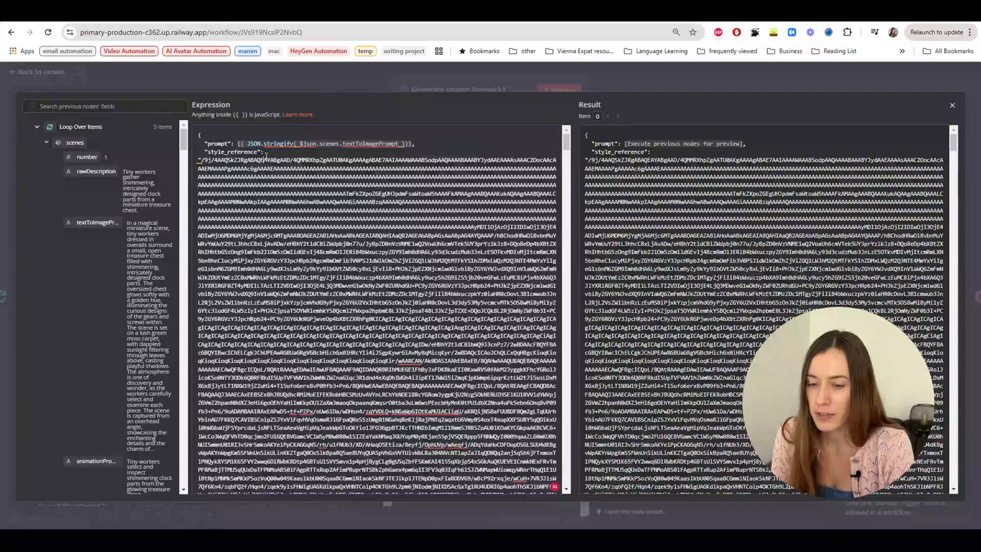
{"action": "scroll", "coordinate": [544, 338], "scroll_direction": "down", "scroll_amount": 10}
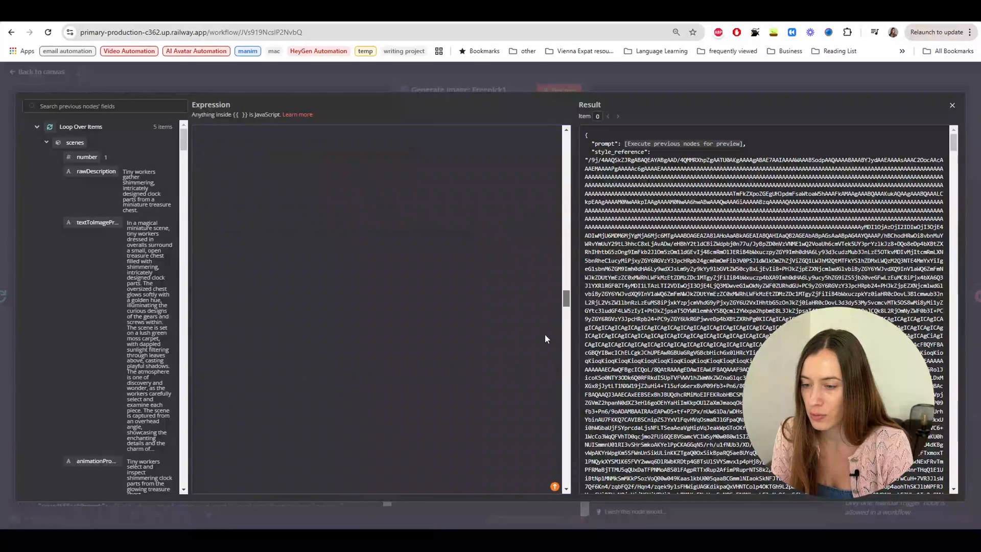
{"action": "left_click_drag", "start_coordinate": [545, 335], "coordinate": [552, 352]}
Step: Switch to Base64.Guru, open the Base64 to Image decoder, and examine the decoded preview image and its Base64 string
{"action": "key", "text": "ctrl+Tab"}
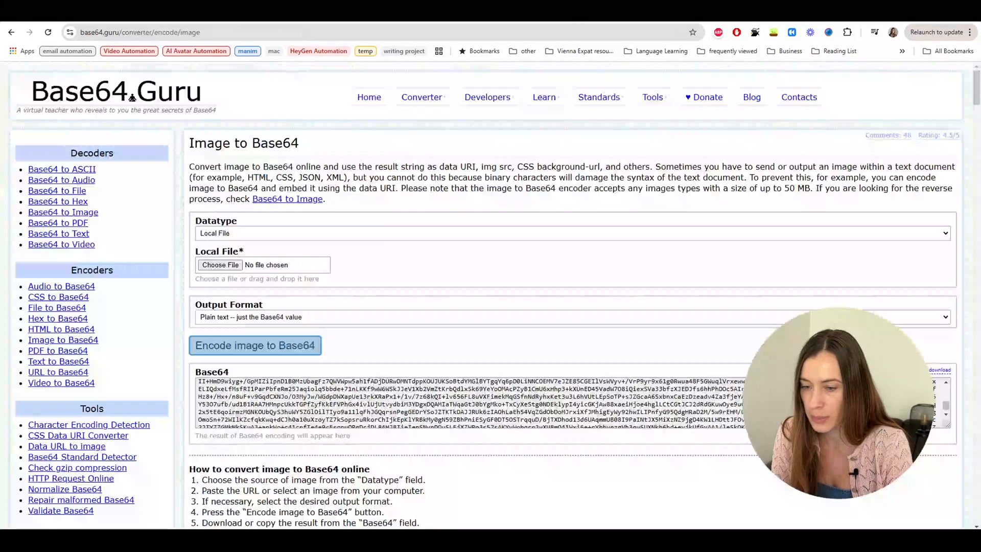
{"action": "left_click", "coordinate": [261, 419]}
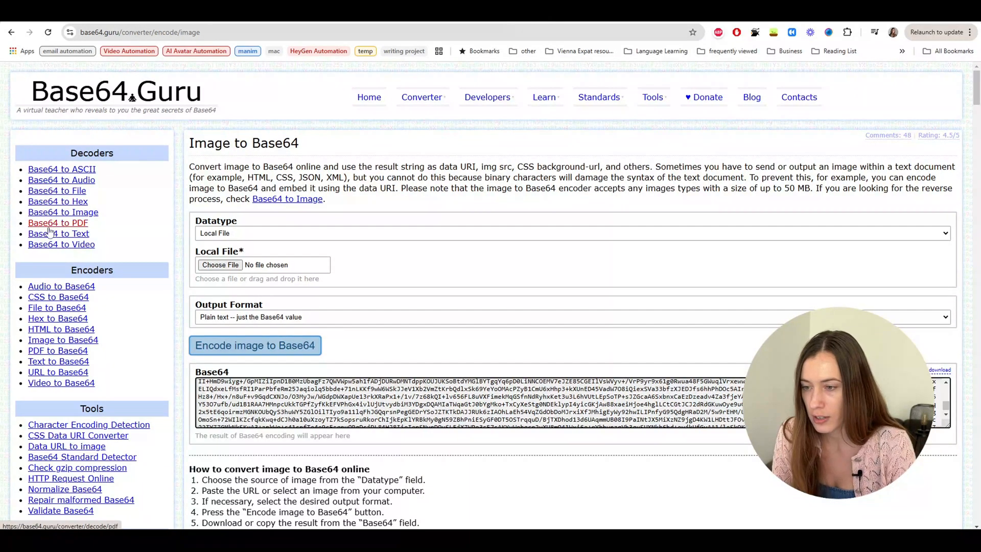
{"action": "left_click", "coordinate": [63, 212]}
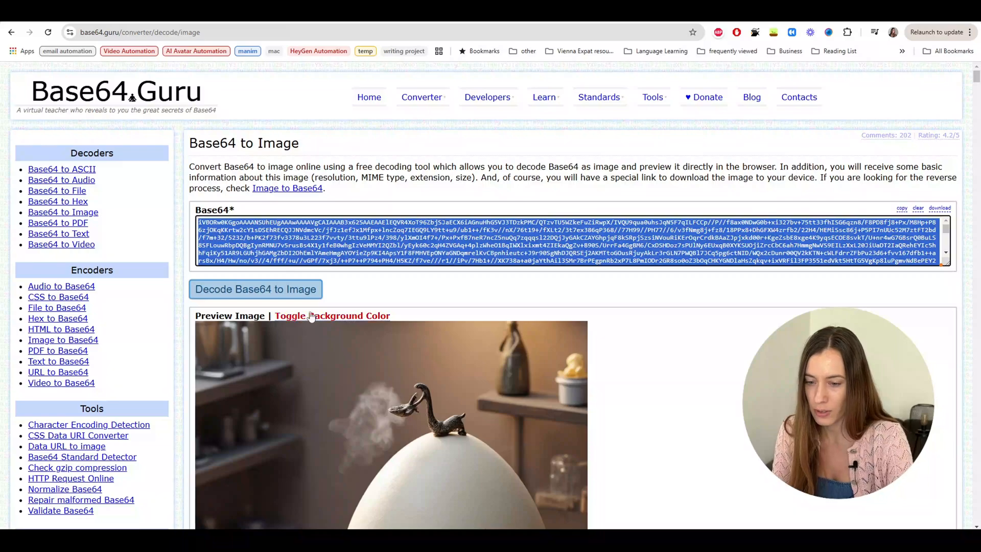
{"action": "scroll", "coordinate": [298, 296], "scroll_direction": "down", "scroll_amount": 14}
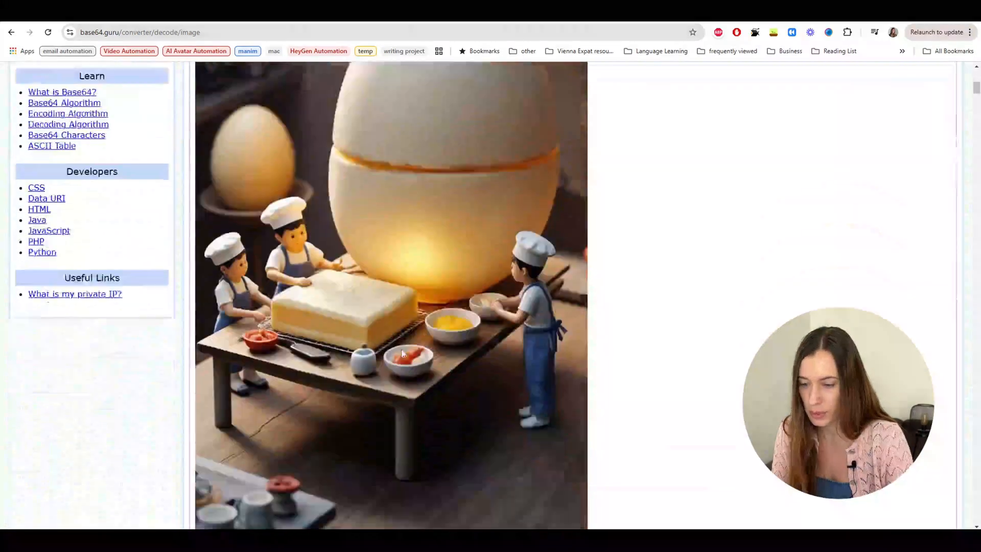
{"action": "scroll", "coordinate": [341, 339], "scroll_direction": "up", "scroll_amount": 14}
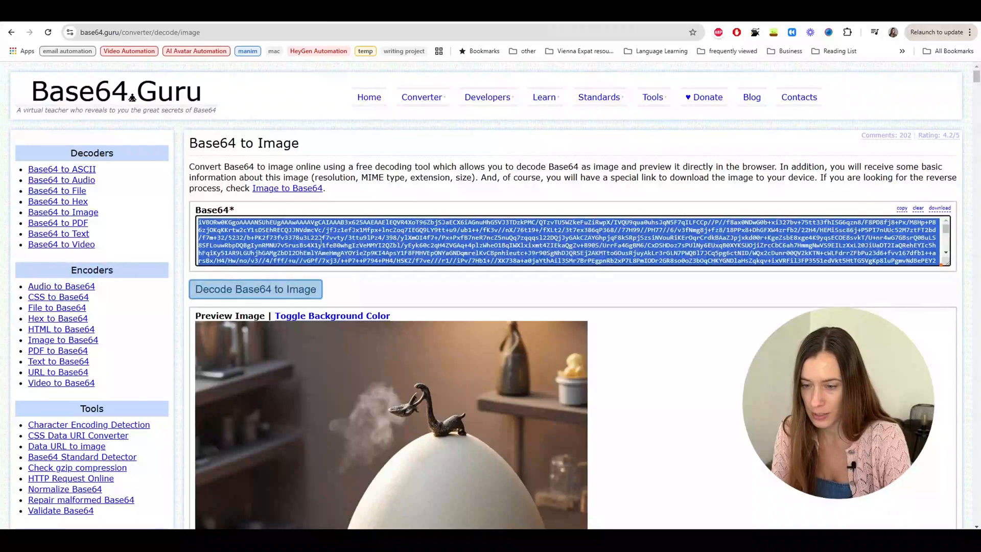
{"action": "double_click", "coordinate": [321, 238]}
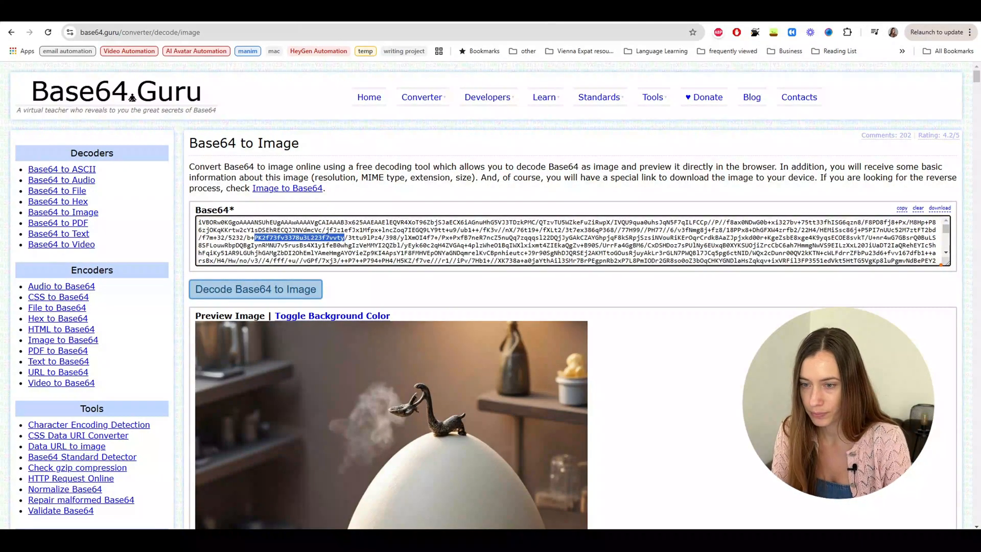
Step: Return to n8n, review the JSON body parameters following style_reference down to filter_nsfw, and leave the expression editor and the node
{"action": "left_click", "coordinate": [254, 17]}
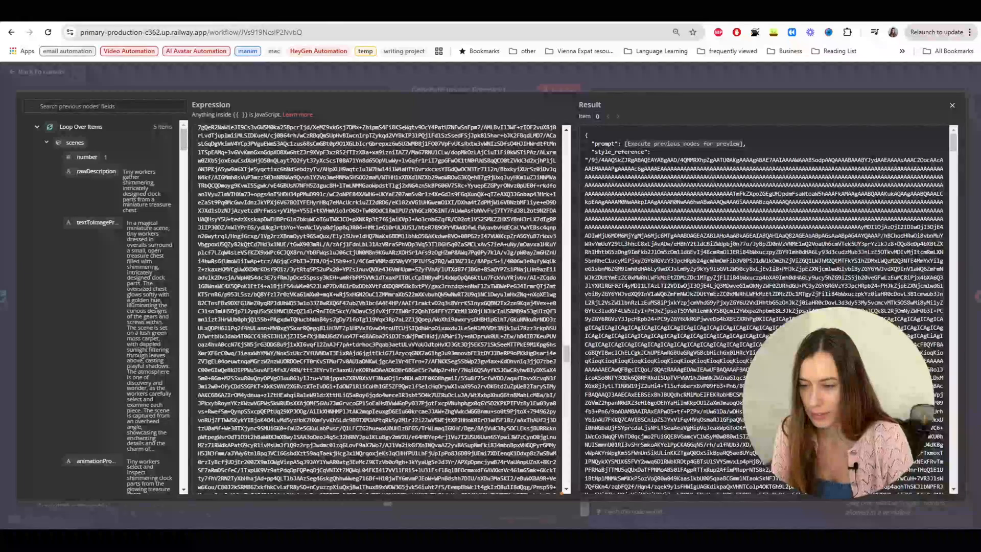
{"action": "scroll", "coordinate": [438, 273], "scroll_direction": "down", "scroll_amount": 20}
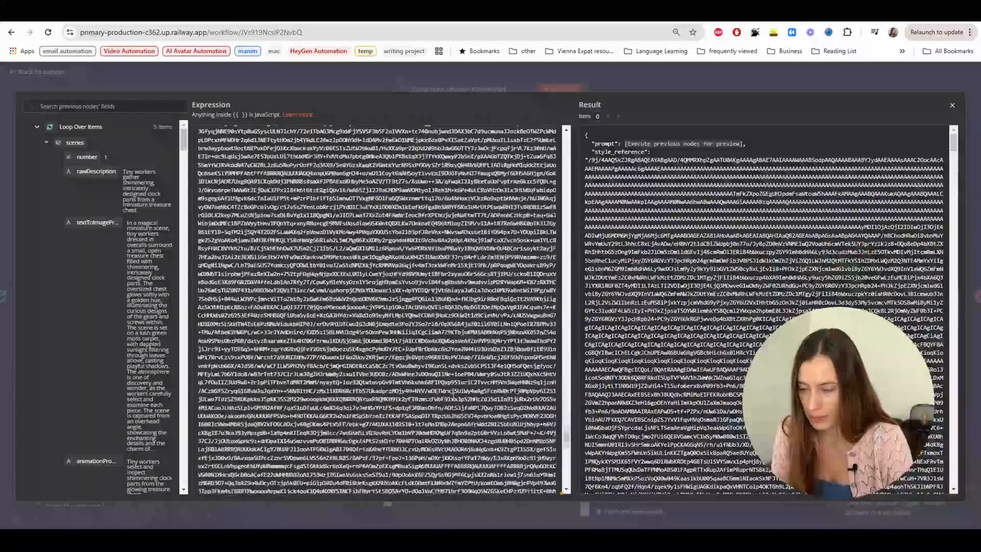
{"action": "scroll", "coordinate": [453, 397], "scroll_direction": "down", "scroll_amount": 10}
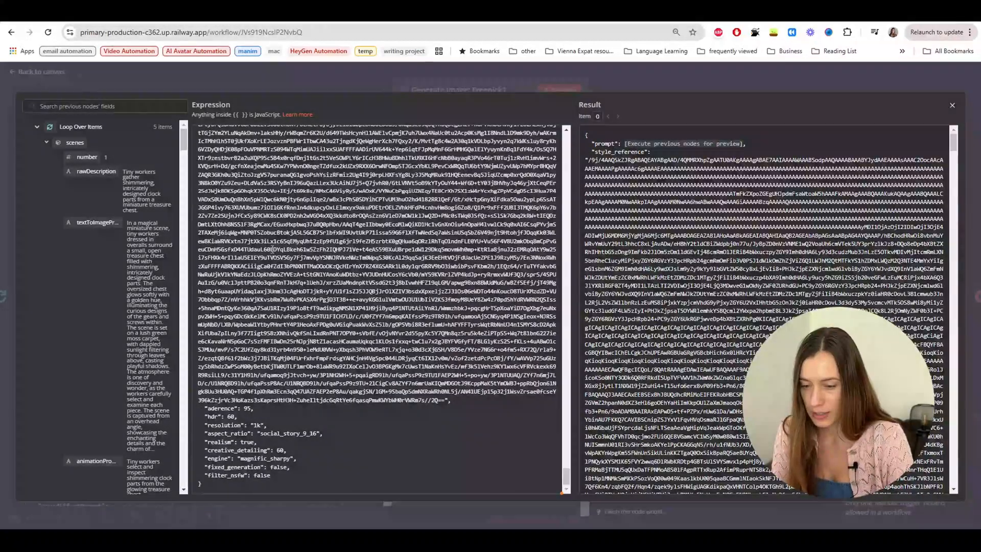
{"action": "left_click", "coordinate": [633, 75]}
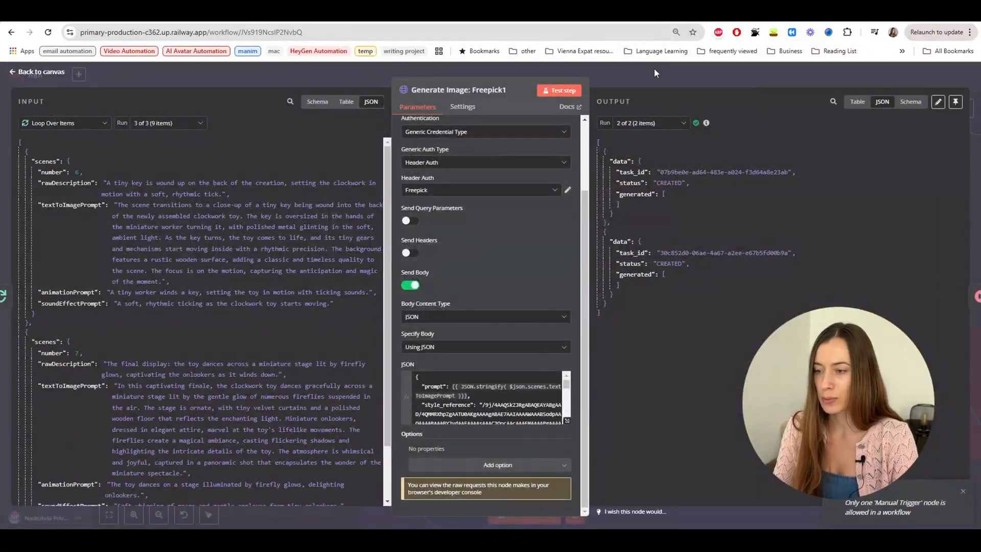
{"action": "left_click", "coordinate": [654, 68]}
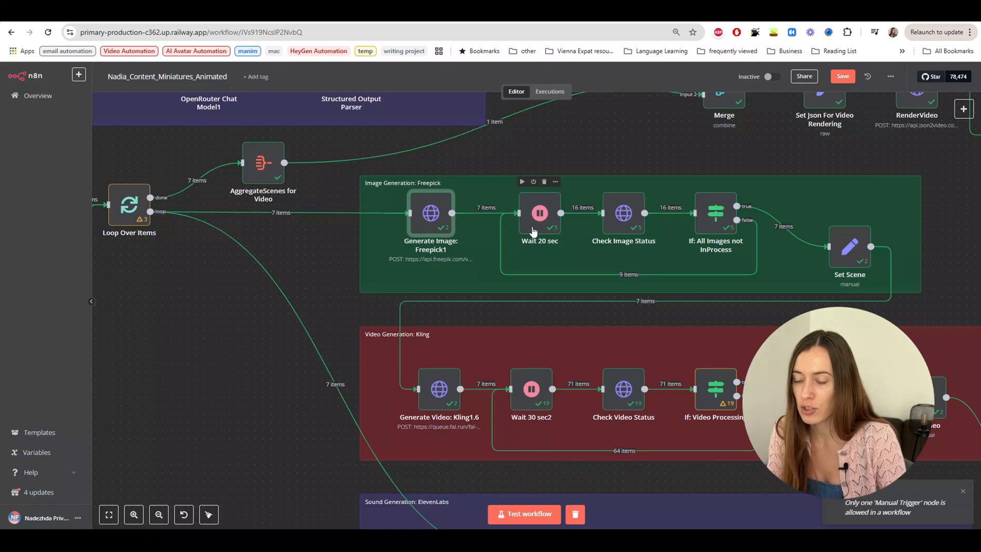
Step: Open the Check Image Status node, and switch to Freepik's API reference to find the endpoint for a Mystic task's status
{"action": "left_click", "coordinate": [620, 225]}
{"action": "double_click", "coordinate": [620, 226]}
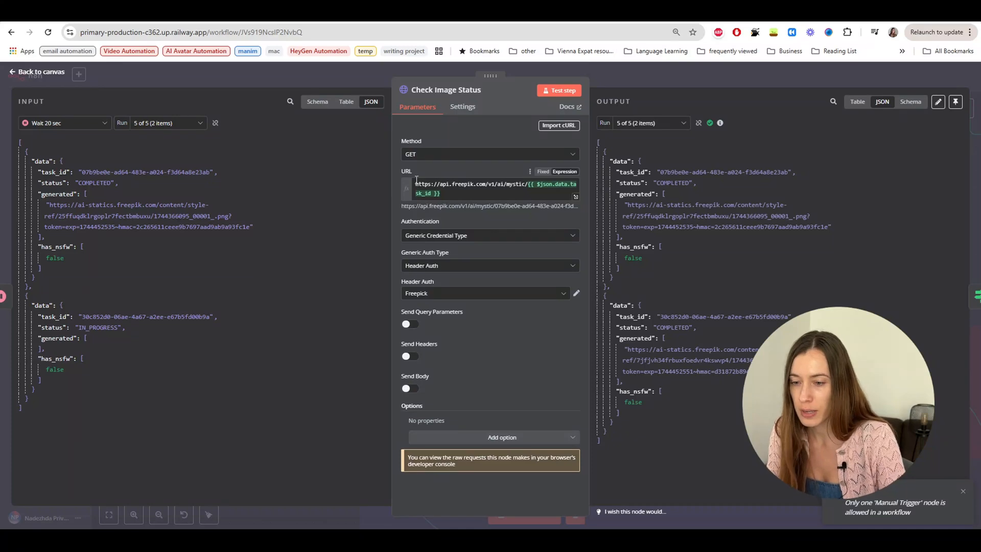
{"action": "left_click", "coordinate": [722, 21]}
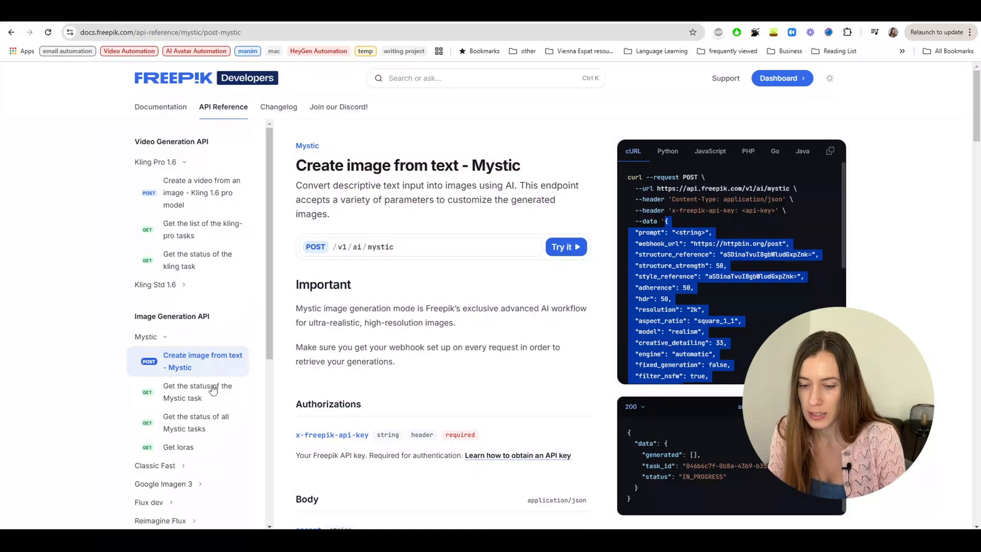
{"action": "scroll", "coordinate": [217, 324], "scroll_direction": "down", "scroll_amount": 2}
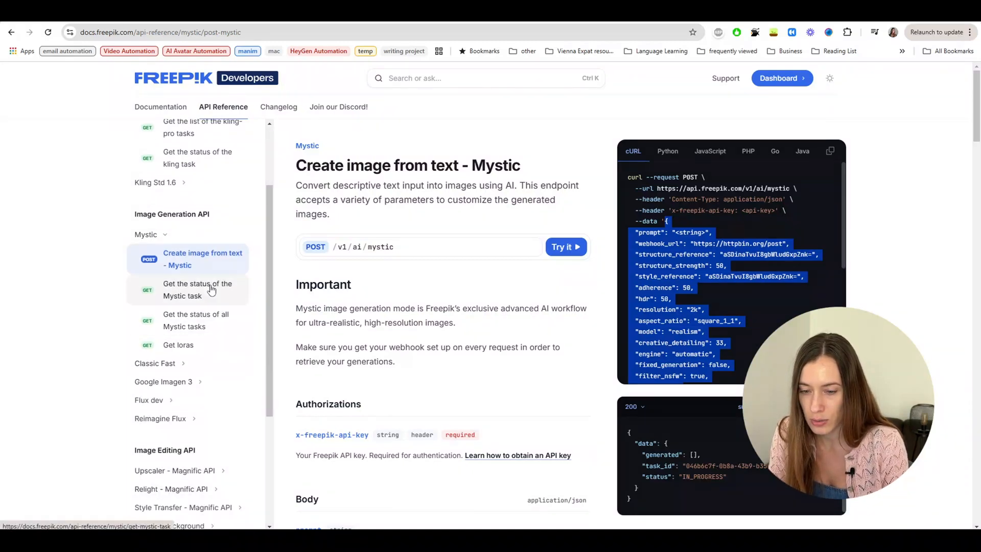
Step: View the Freepik docs page on getting a Mystic task's status, and open the workflow's Check Image Status node
{"action": "left_click", "coordinate": [209, 302]}
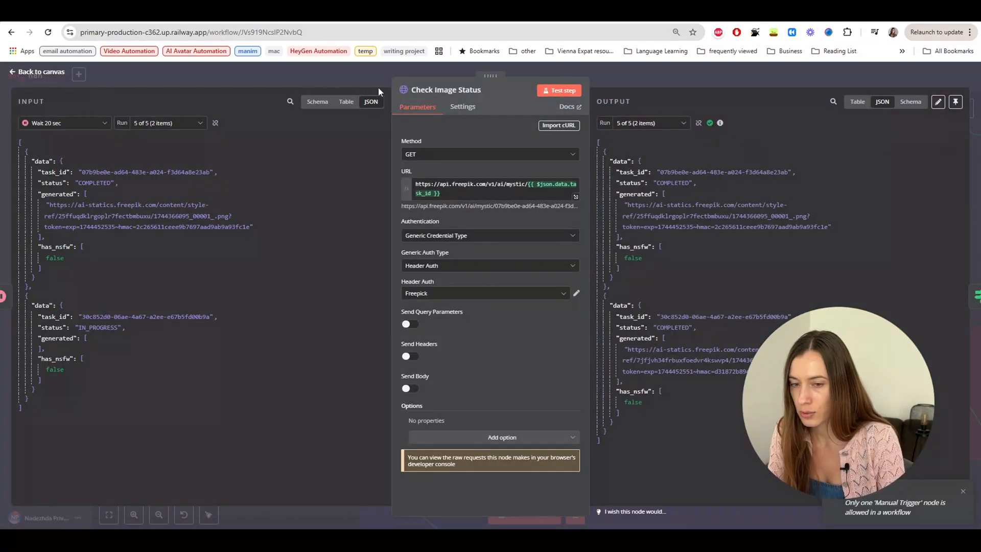
{"action": "left_click", "coordinate": [336, 71]}
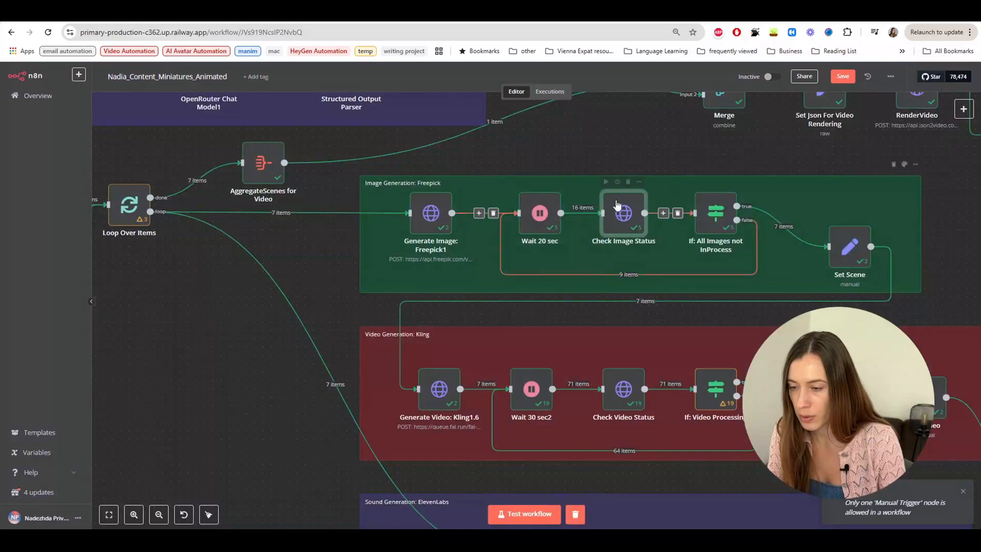
{"action": "double_click", "coordinate": [617, 228]}
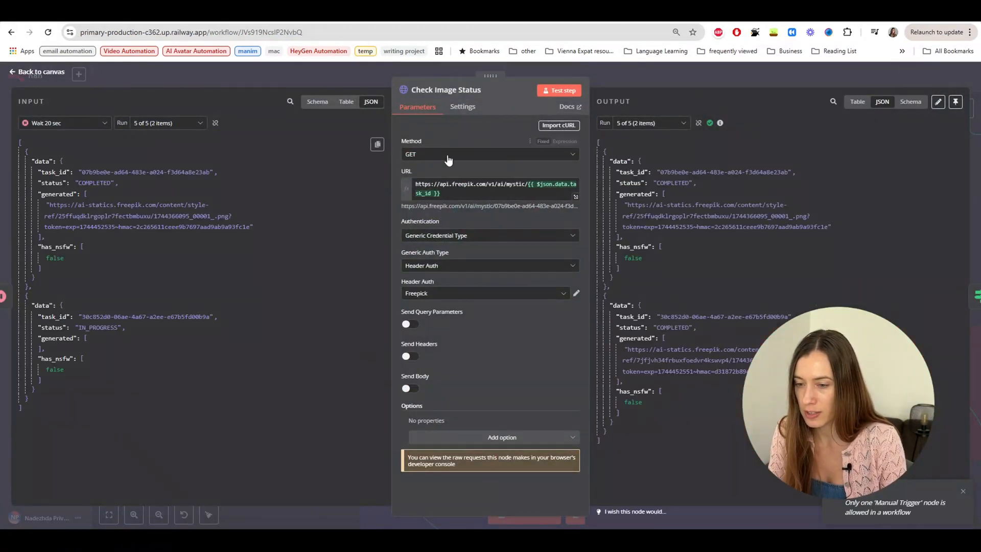
Step: Try mapping the input's task_id onto the end of the Check Image Status URL, and remove the duplicate expression
{"action": "left_click", "coordinate": [478, 193]}
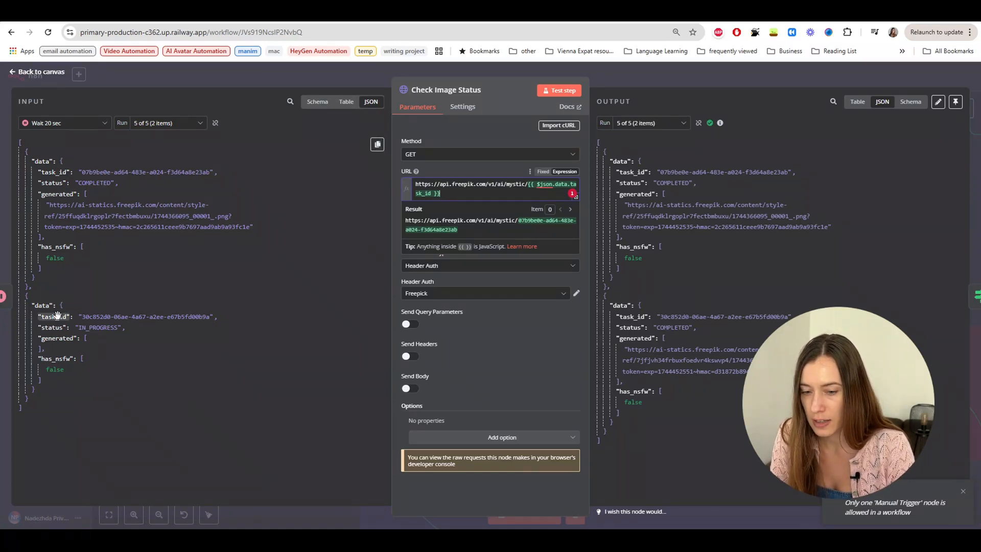
{"action": "left_click_drag", "start_coordinate": [58, 315], "coordinate": [491, 194]}
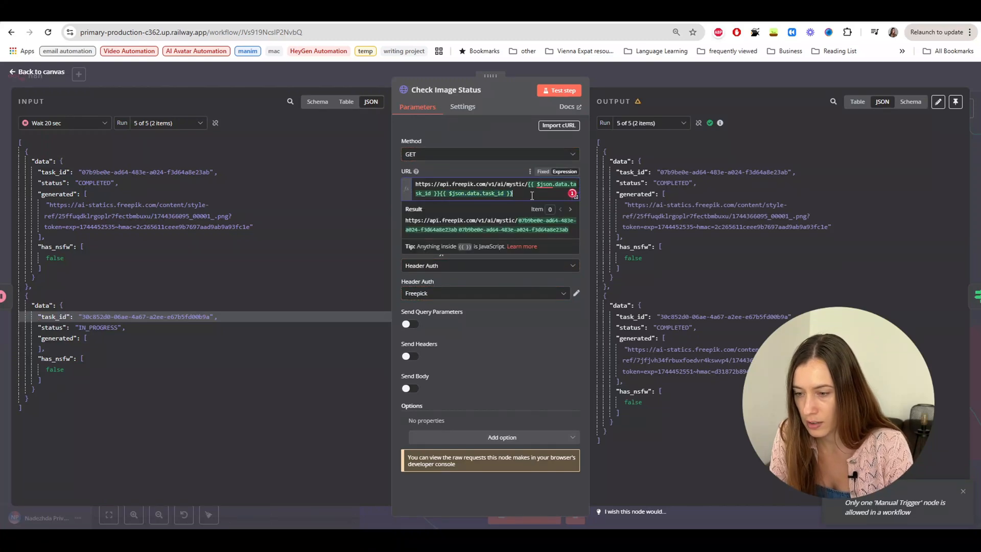
{"action": "left_click", "coordinate": [440, 193], "text": "shift"}
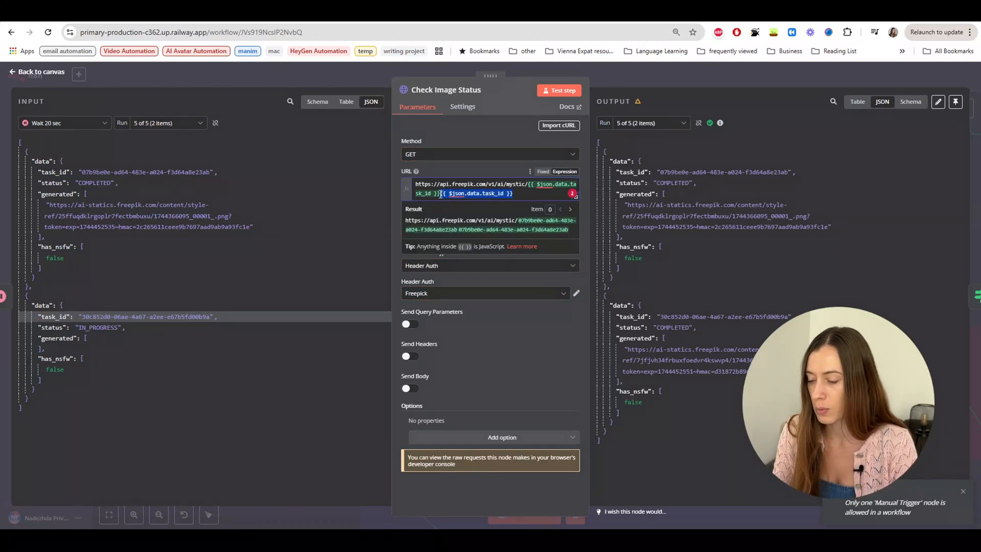
{"action": "key", "text": "BackSpace"}
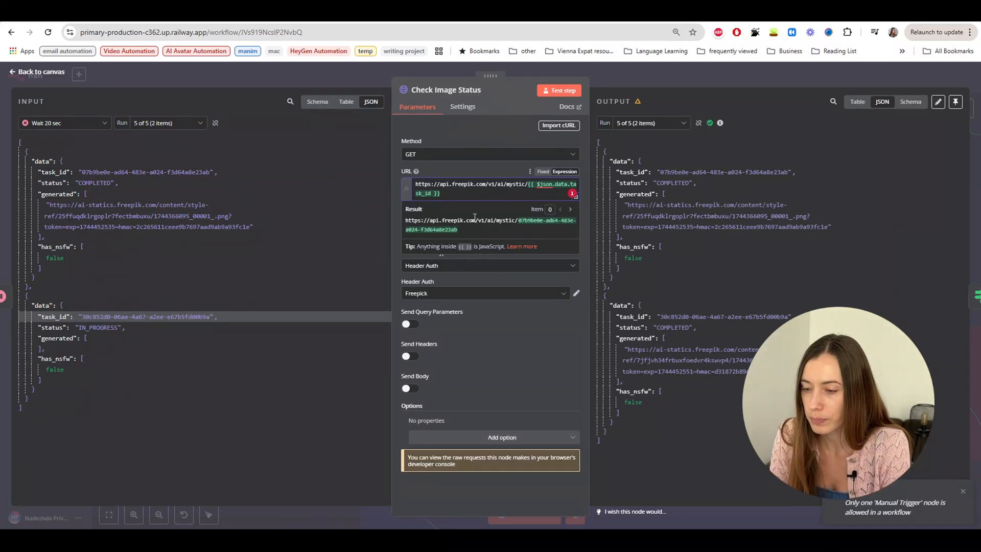
{"action": "left_click", "coordinate": [395, 186]}
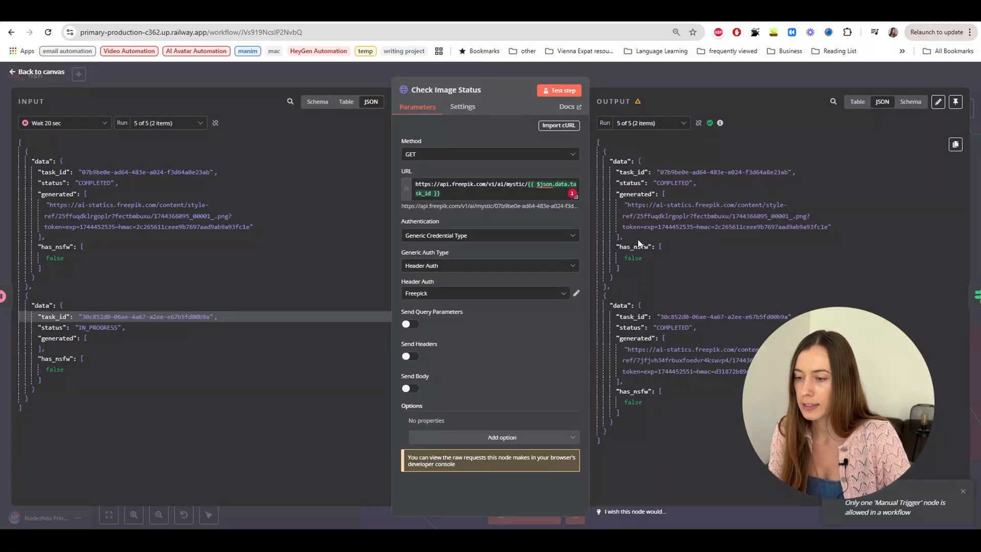
Step: Open the first generated Freepik image from its copied URL in a new browser tab and inspect it enlarged
{"action": "key", "text": "ctrl+t"}
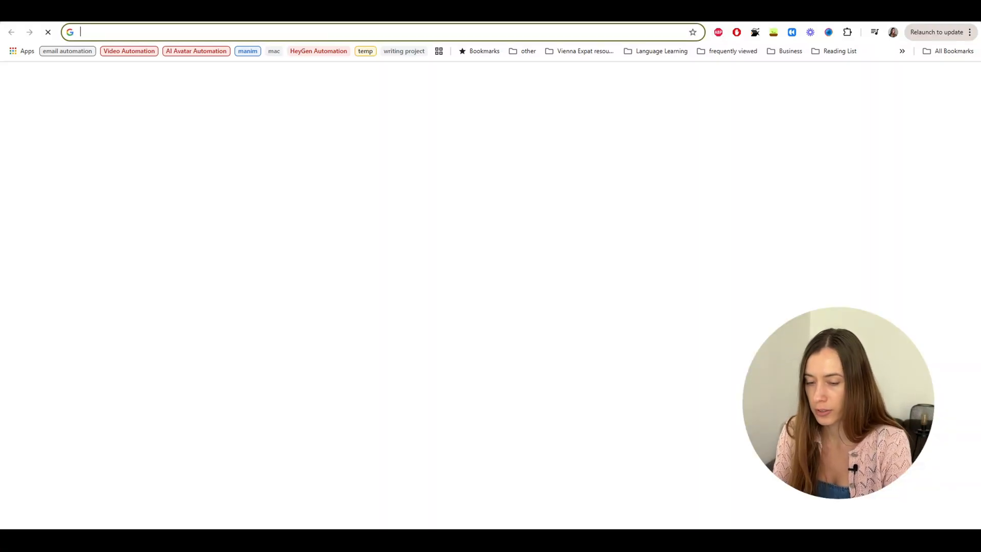
{"action": "key", "text": "ctrl+v"}
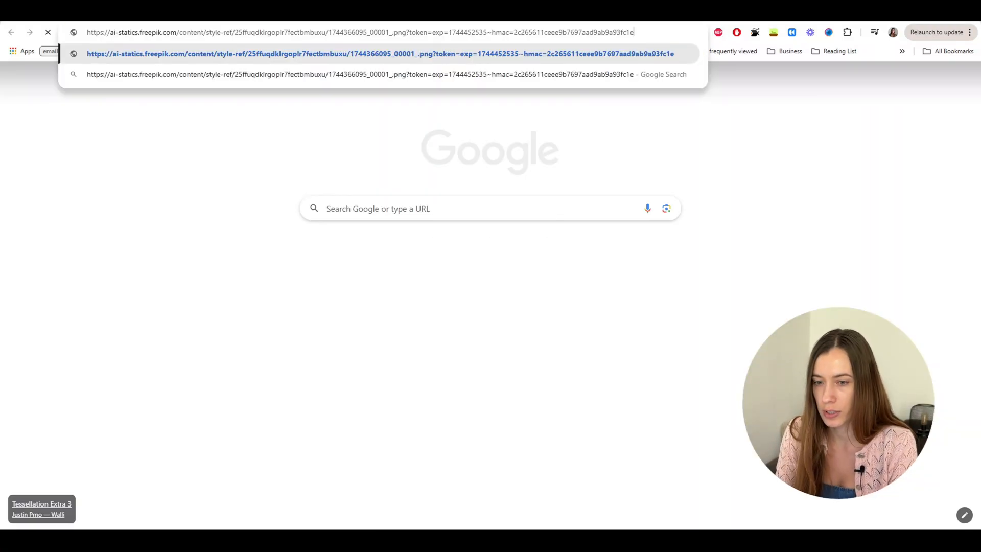
{"action": "key", "text": "Return"}
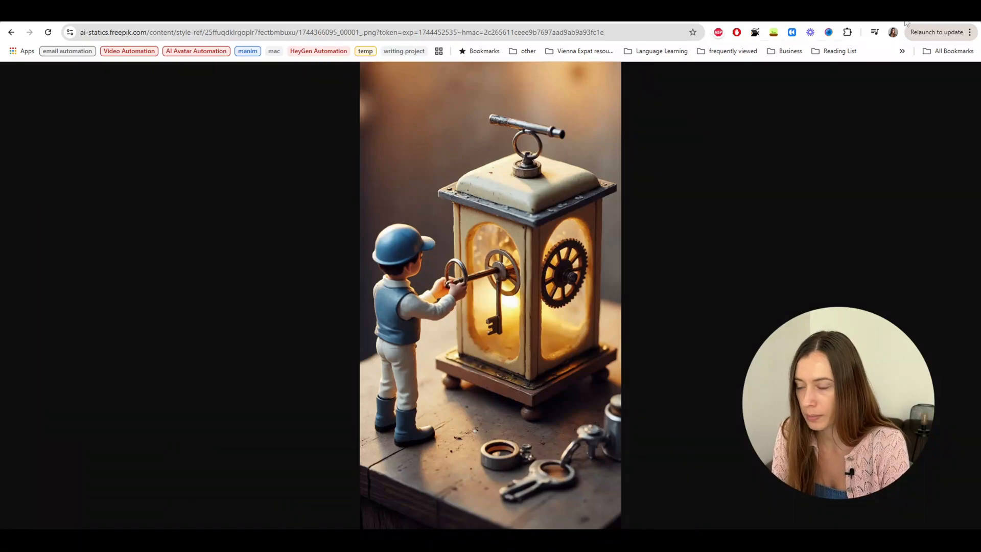
{"action": "left_click", "coordinate": [469, 245]}
{"action": "scroll", "coordinate": [447, 174], "scroll_direction": "down", "scroll_amount": 5}
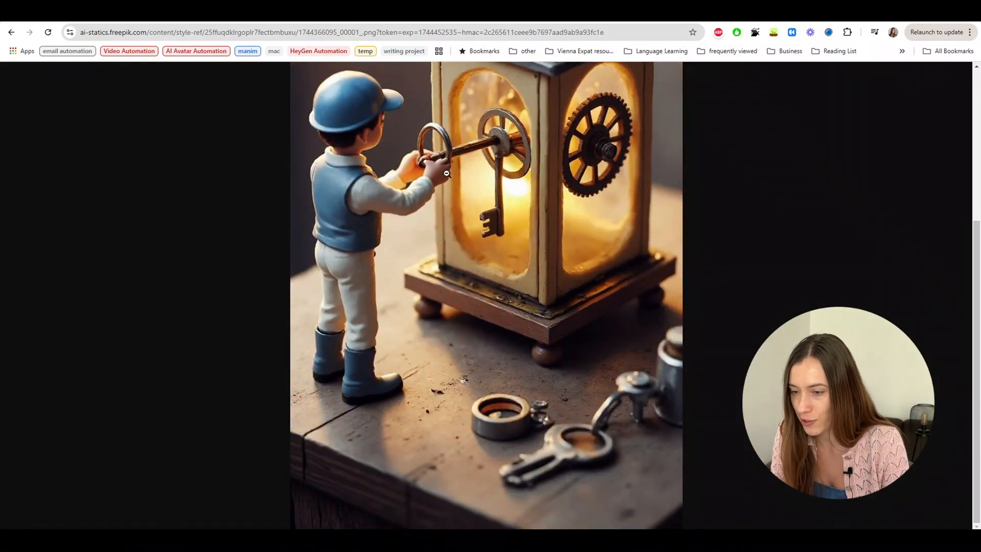
{"action": "scroll", "coordinate": [447, 174], "scroll_direction": "up", "scroll_amount": 3}
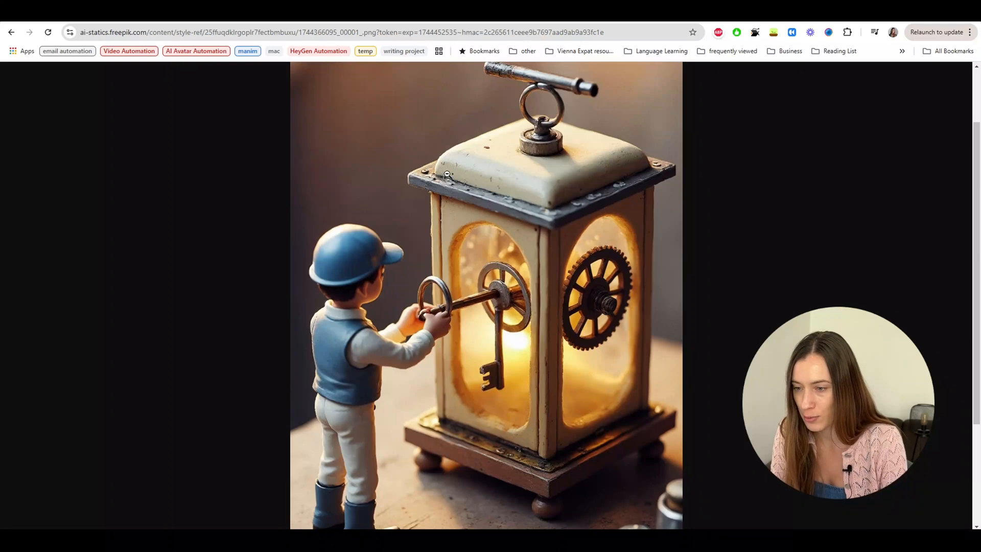
{"action": "scroll", "coordinate": [447, 174], "scroll_direction": "up", "scroll_amount": 2}
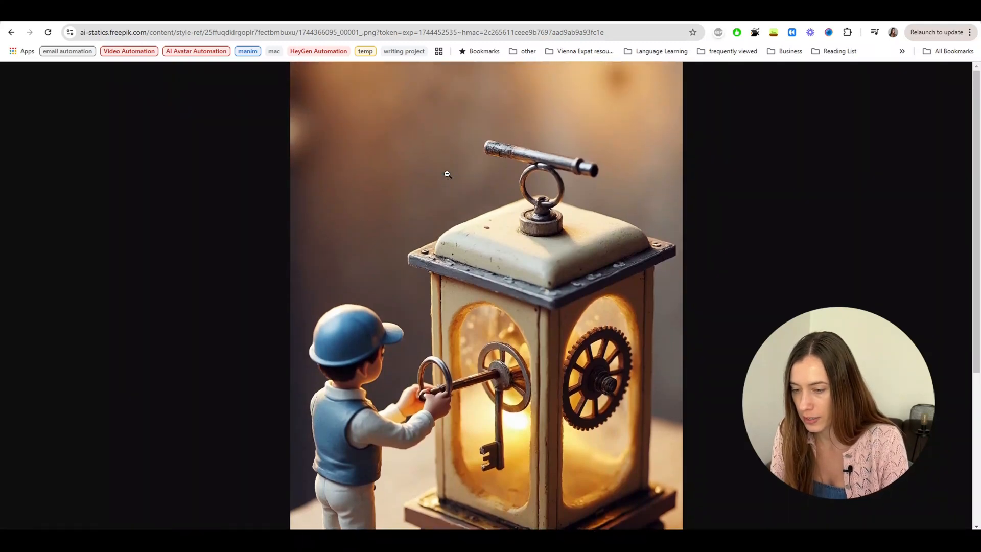
{"action": "scroll", "coordinate": [394, 284], "scroll_direction": "down", "scroll_amount": 4}
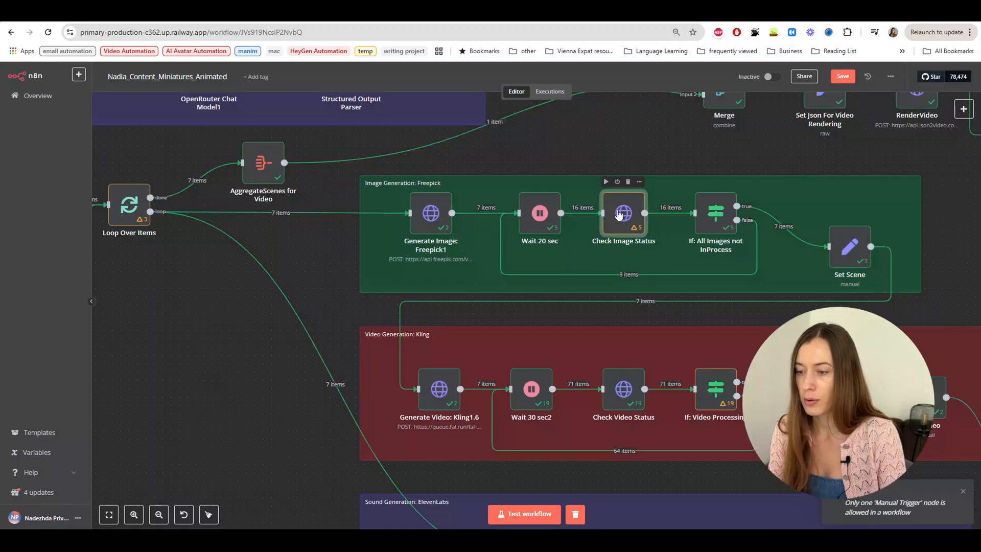
Step: Open the If: All Images not InProcess node and examine the expression that filters items with status IN_PROGRESS
{"action": "left_click", "coordinate": [705, 229]}
{"action": "double_click", "coordinate": [703, 224]}
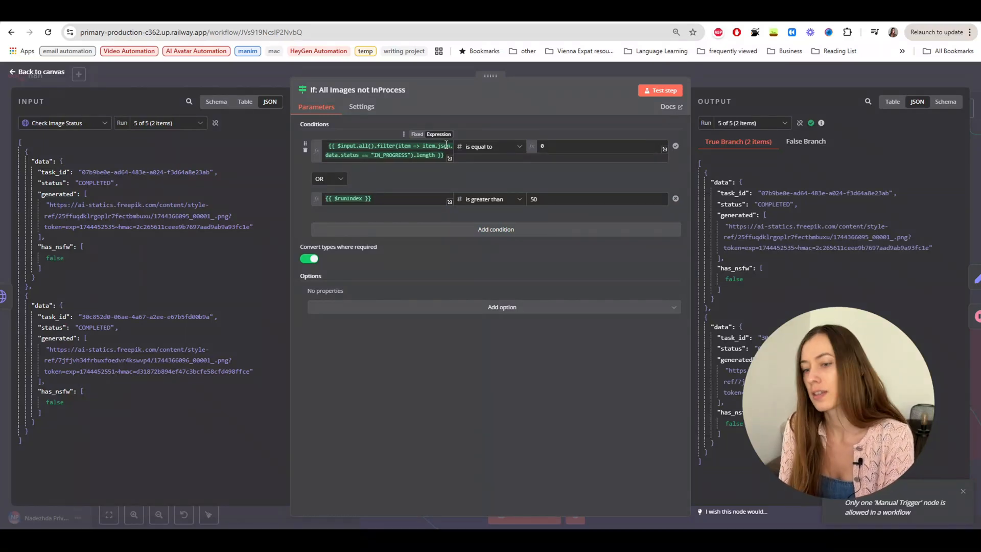
{"action": "left_click", "coordinate": [338, 146]}
{"action": "double_click", "coordinate": [338, 147]}
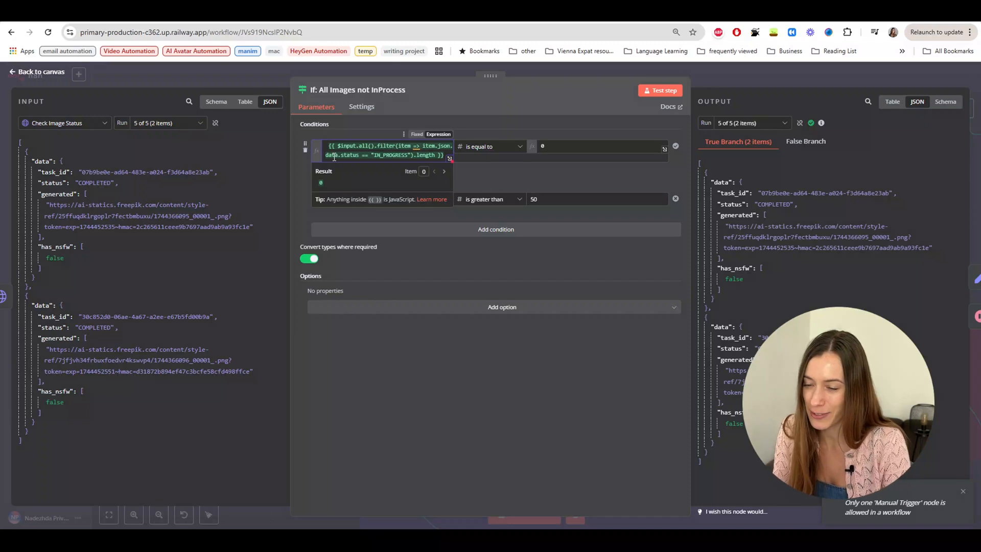
{"action": "left_click", "coordinate": [528, 168]}
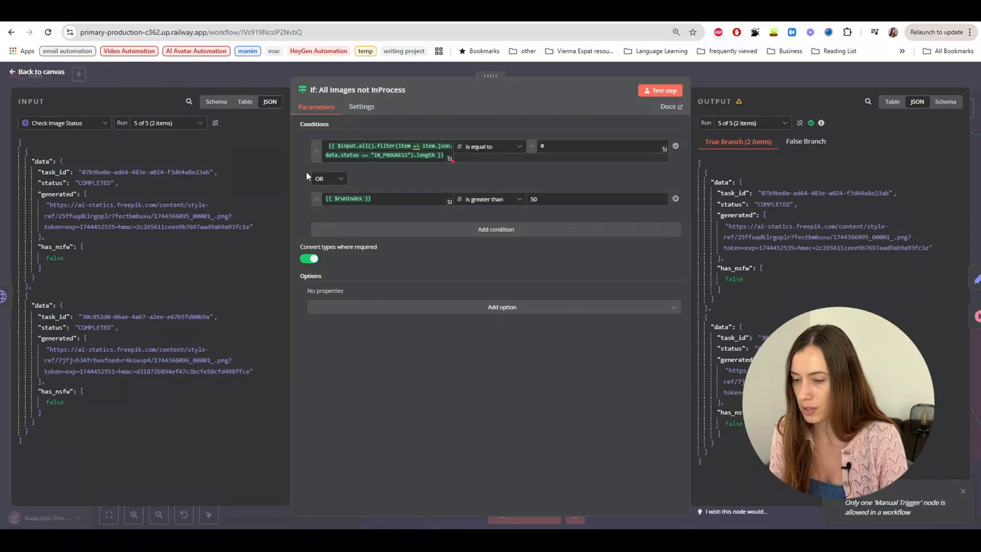
{"action": "left_click", "coordinate": [750, 75]}
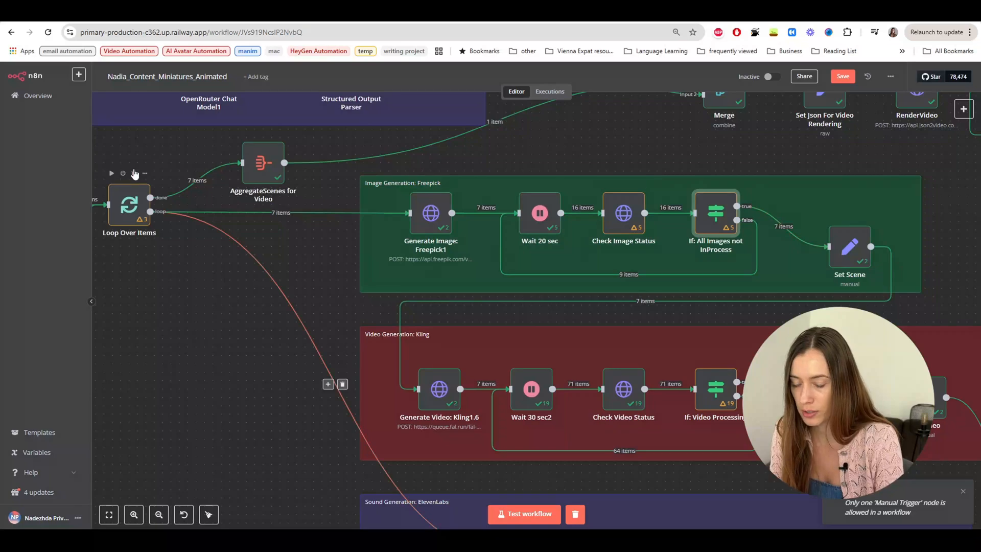
{"action": "mouse_move", "coordinate": [134, 175]}
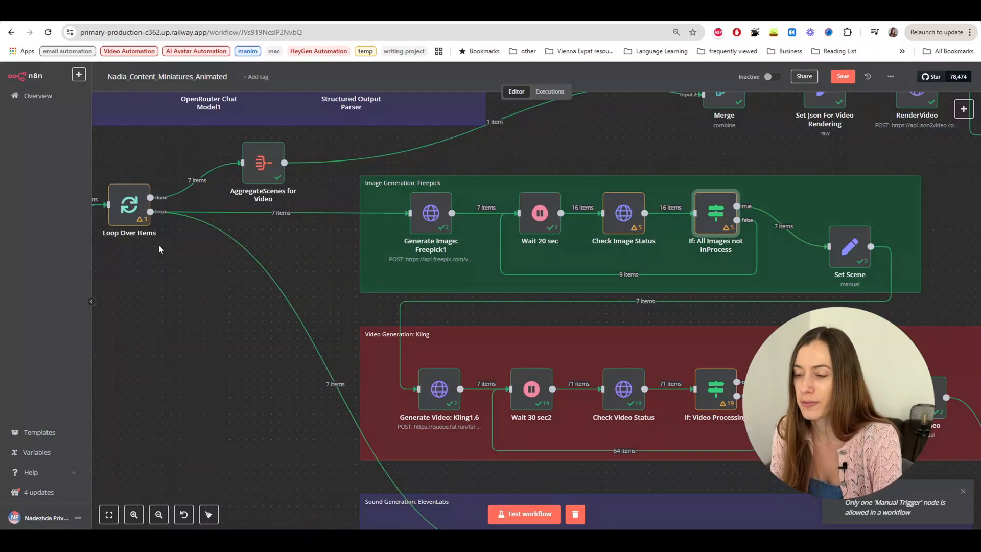
Step: Open the Set Scene node and review its image, sceneNumber and animationPrompt field mappings
{"action": "left_click", "coordinate": [846, 259]}
{"action": "double_click", "coordinate": [847, 260]}
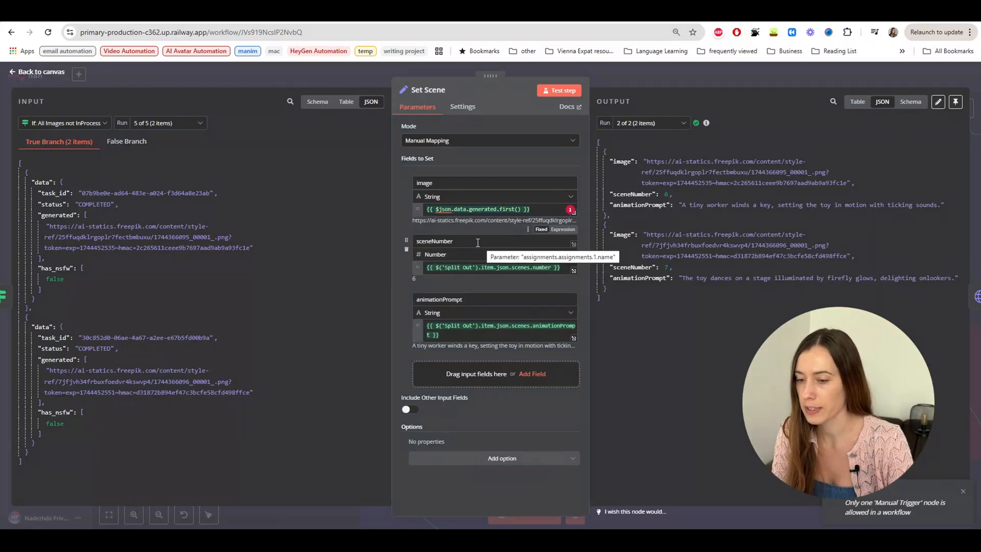
{"action": "left_click", "coordinate": [471, 243]}
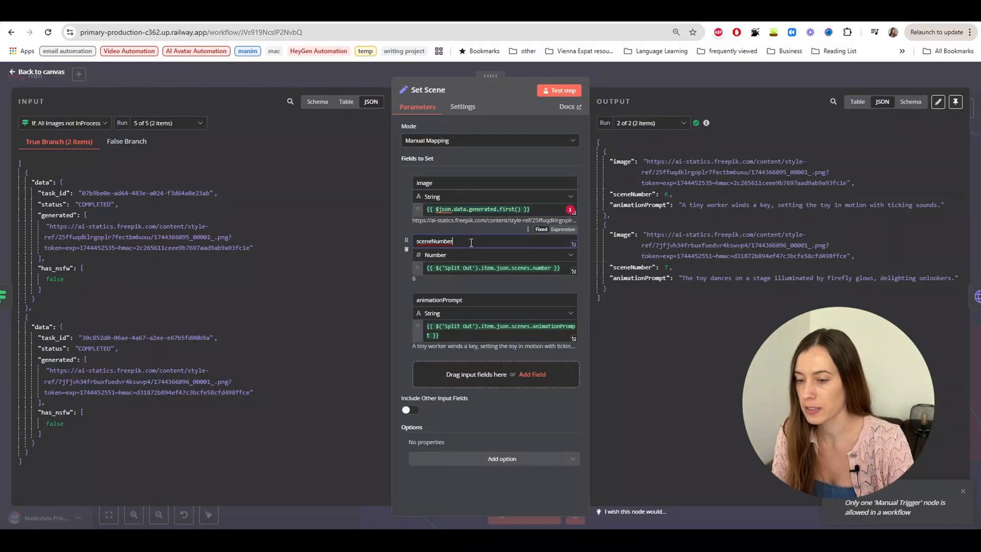
{"action": "left_click", "coordinate": [476, 299]}
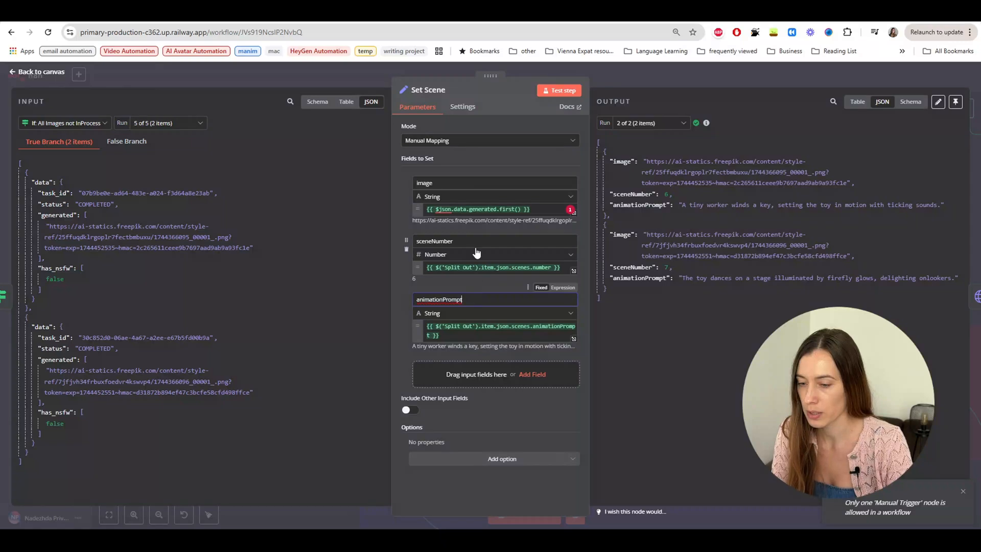
{"action": "key", "text": "Escape"}
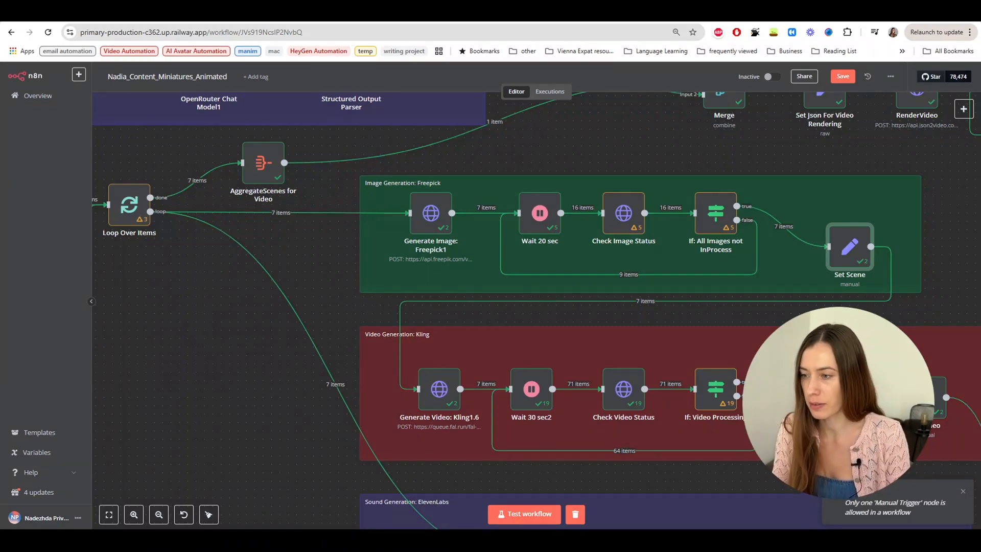
Step: Go to lumalabs.ai/api in a new browser tab and open the Luma API pricing page
{"action": "key", "text": "ctrl+t"}
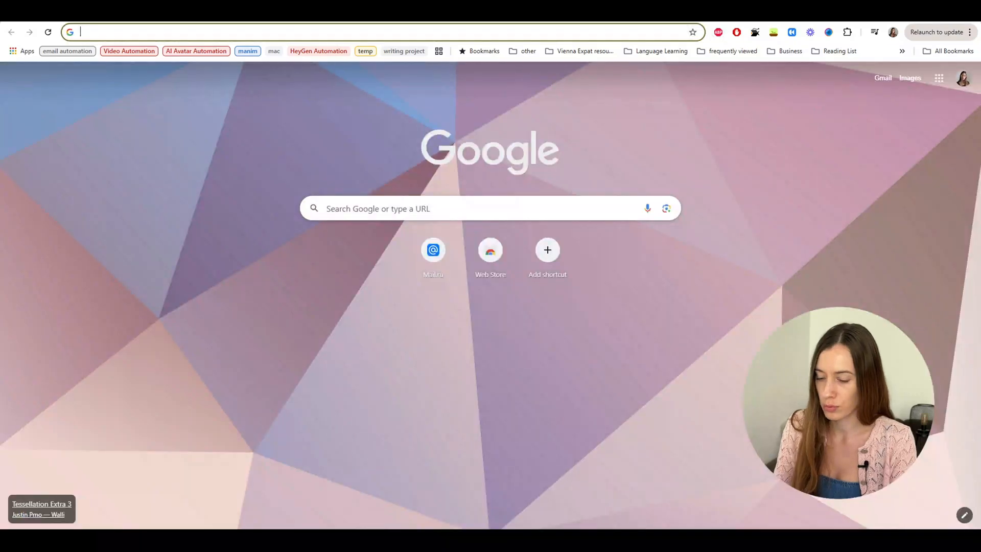
{"action": "type", "text": "lumalabs.ai/api"}
{"action": "key", "text": "Return"}
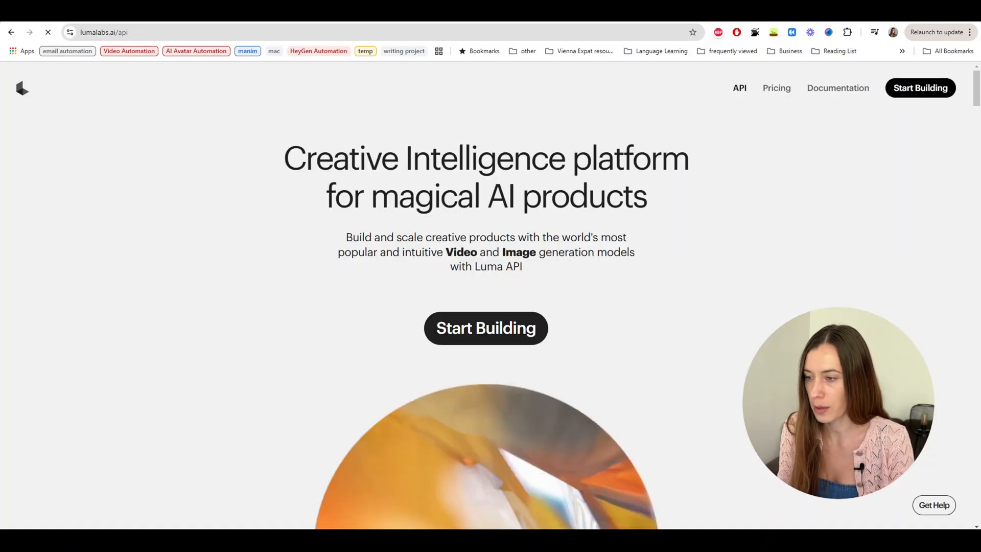
{"action": "left_click", "coordinate": [766, 93]}
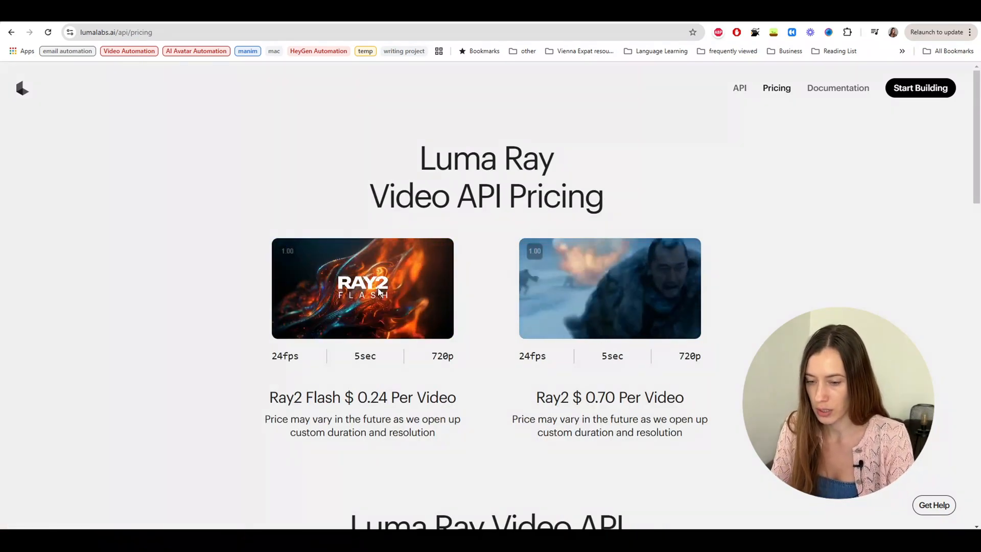
Step: Examine the Ray2 Flash price per video and the Luma Ray Video API cost table by resolution and duration
{"action": "double_click", "coordinate": [356, 396]}
{"action": "scroll", "coordinate": [287, 407], "scroll_direction": "down", "scroll_amount": 2}
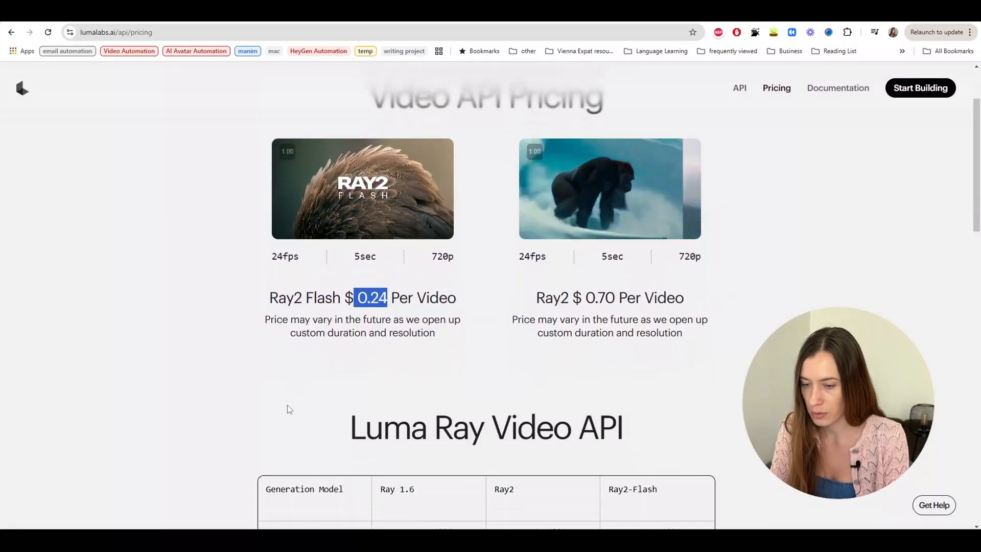
{"action": "scroll", "coordinate": [288, 405], "scroll_direction": "down", "scroll_amount": 6}
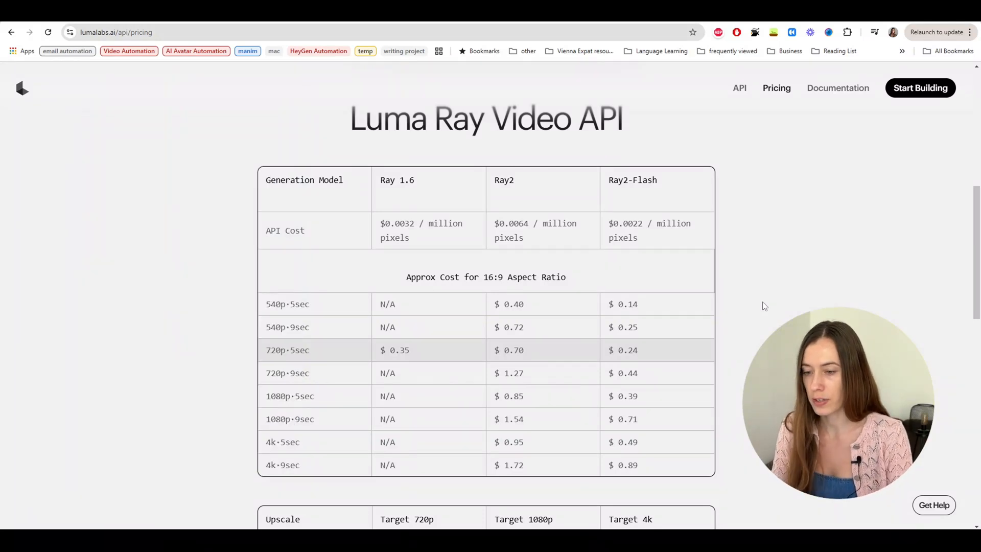
{"action": "scroll", "coordinate": [762, 305], "scroll_direction": "down", "scroll_amount": 1}
{"action": "scroll", "coordinate": [762, 306], "scroll_direction": "down", "scroll_amount": 2}
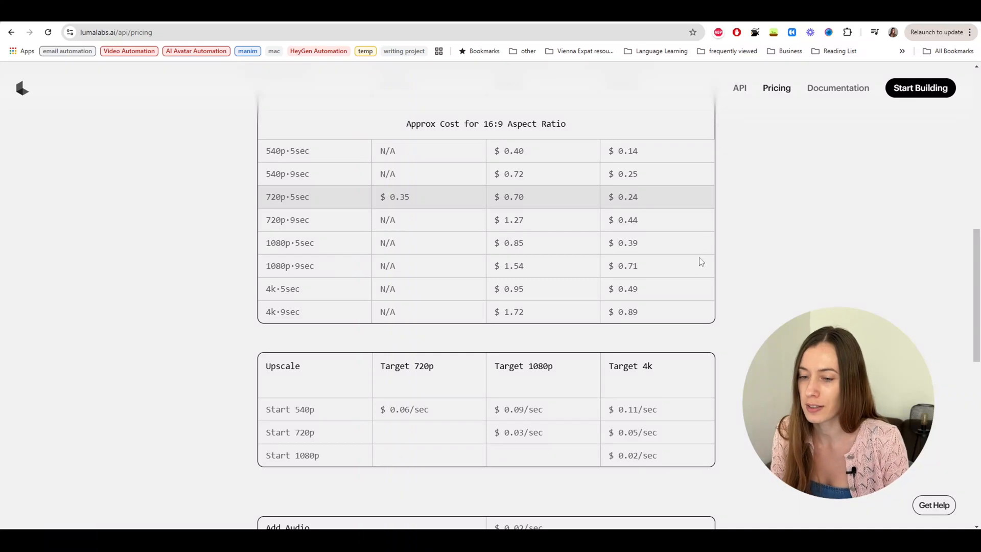
{"action": "scroll", "coordinate": [483, 325], "scroll_direction": "up", "scroll_amount": 3}
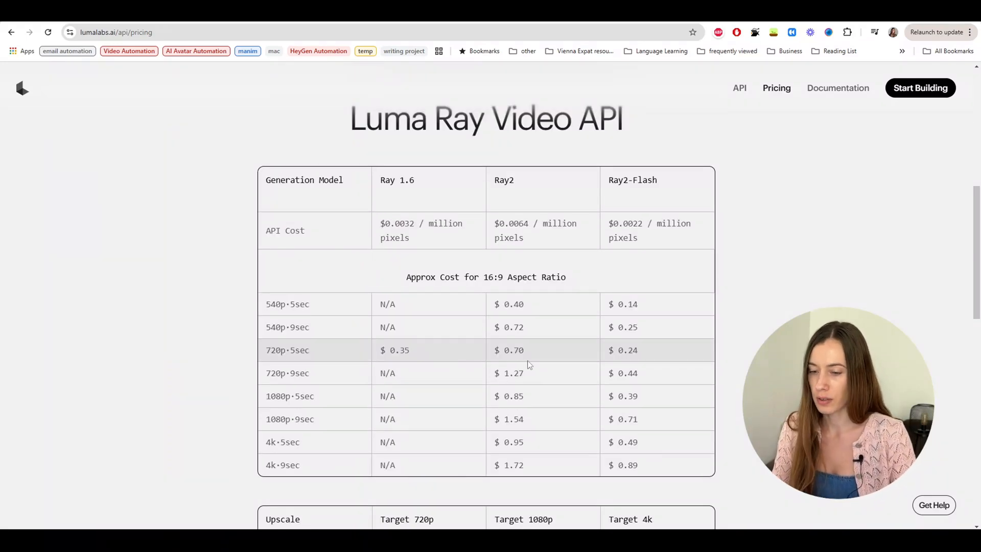
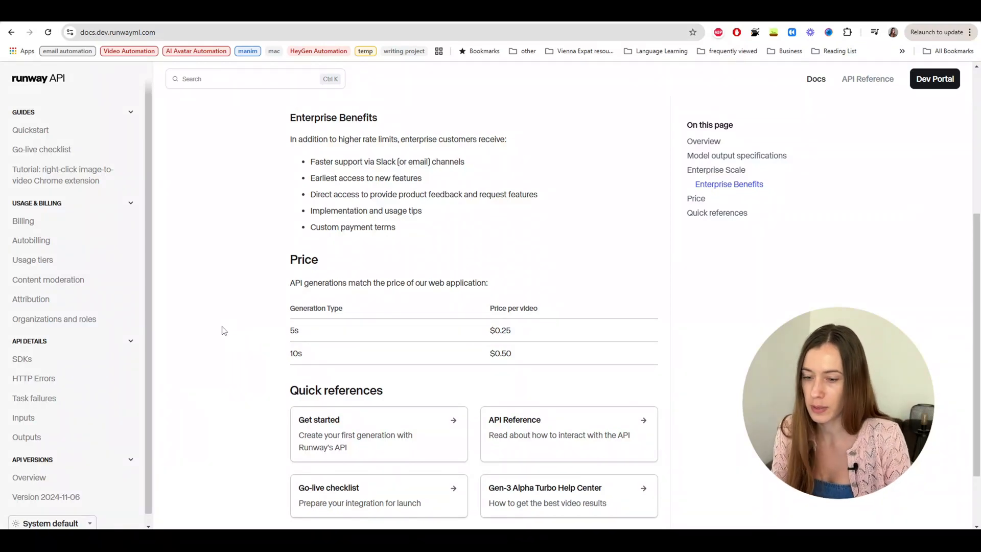
Step: Review the Runway API overview page's model output specifications and price per video
{"action": "scroll", "coordinate": [278, 341], "scroll_direction": "up", "scroll_amount": 4}
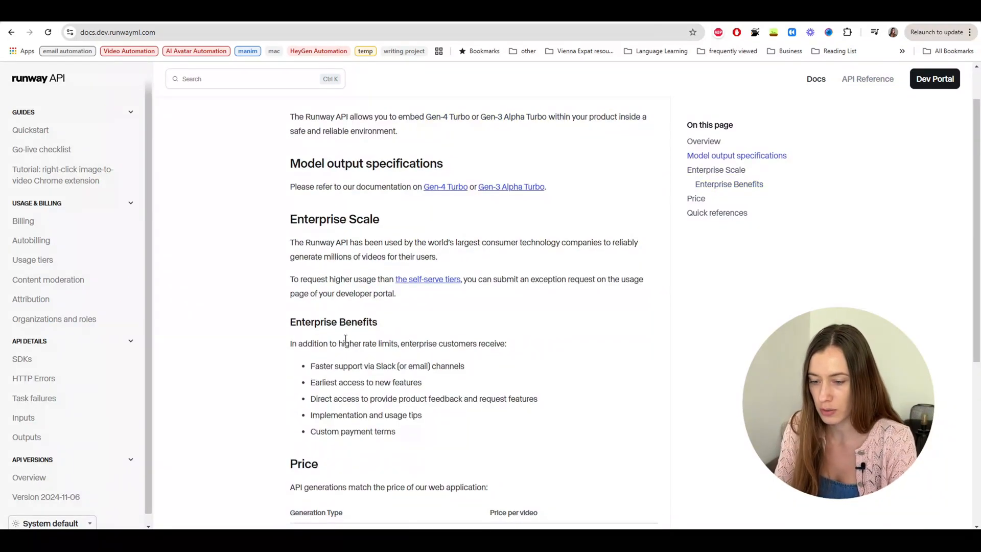
{"action": "scroll", "coordinate": [346, 339], "scroll_direction": "down", "scroll_amount": 3}
{"action": "scroll", "coordinate": [452, 229], "scroll_direction": "up", "scroll_amount": 4}
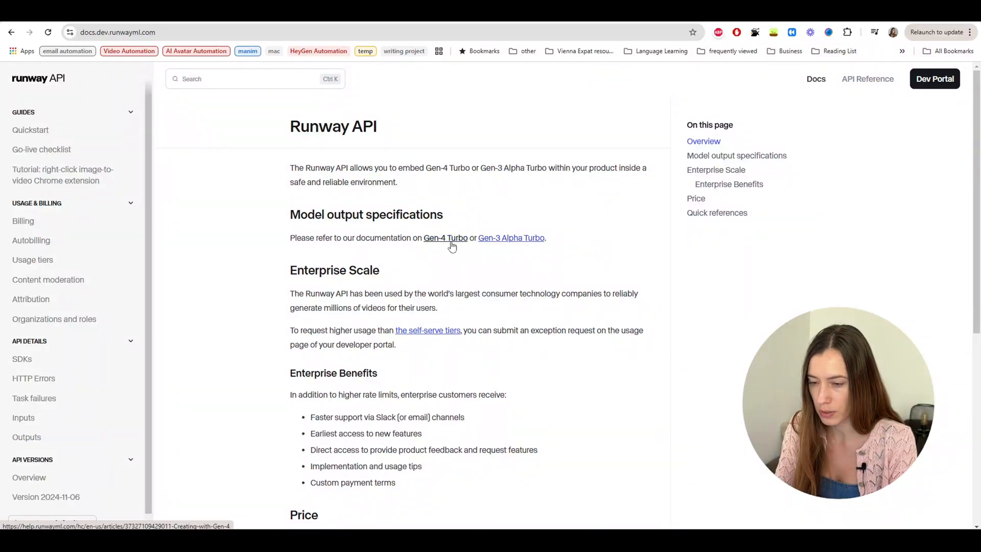
{"action": "scroll", "coordinate": [453, 247], "scroll_direction": "down", "scroll_amount": 7}
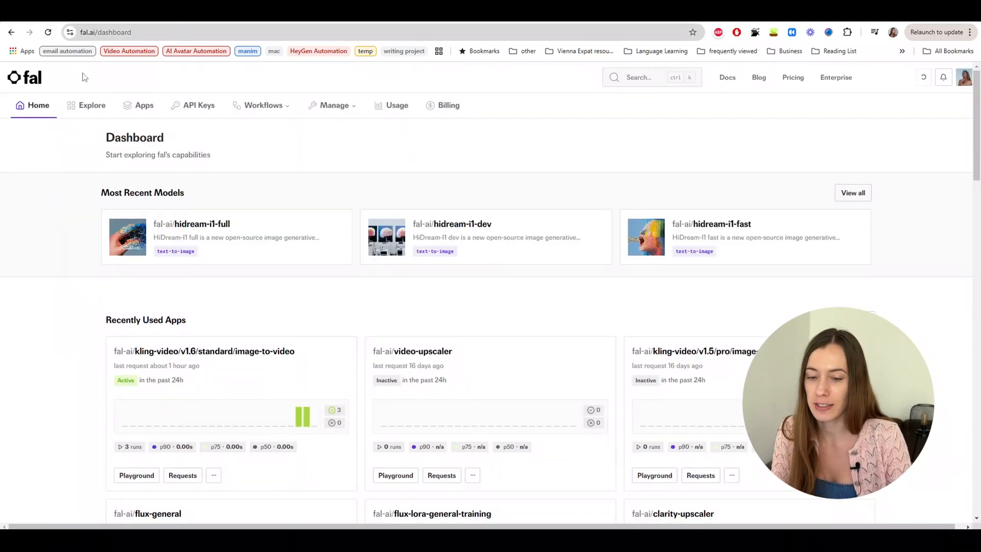
Step: Open fal's kling-video/v1.6/standard/image-to-video model and check its price per second of video
{"action": "left_click", "coordinate": [215, 356]}
{"action": "scroll", "coordinate": [297, 245], "scroll_direction": "down", "scroll_amount": 5}
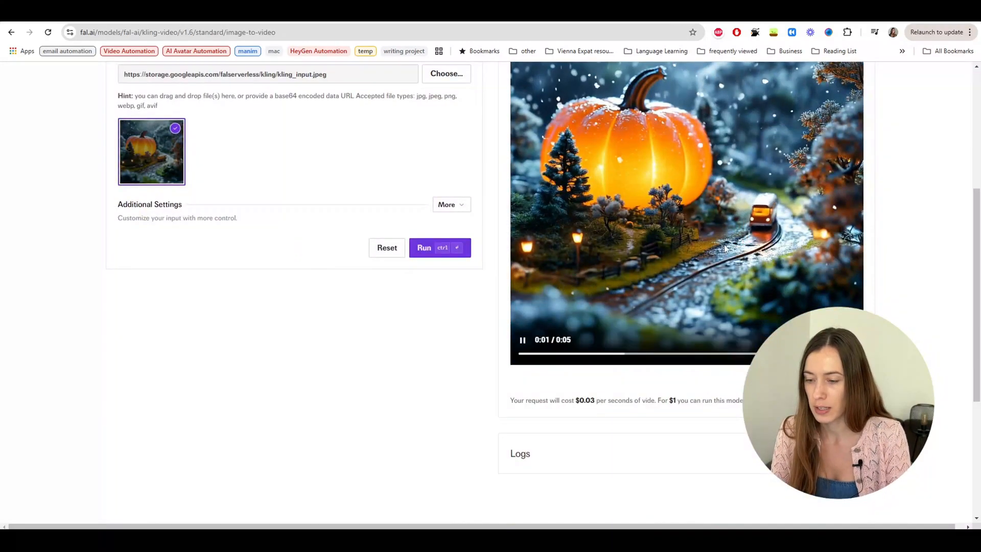
{"action": "left_click_drag", "start_coordinate": [585, 400], "coordinate": [596, 401]}
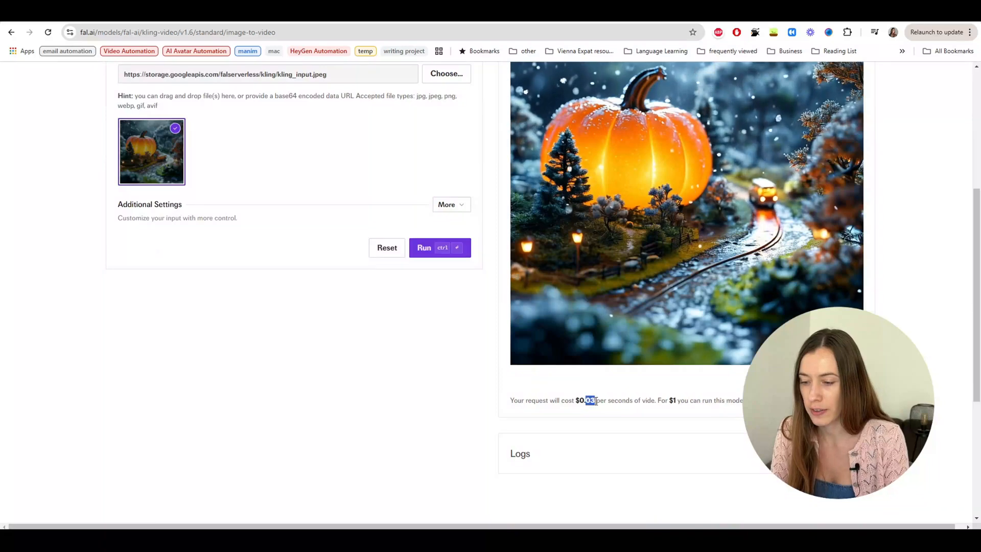
{"action": "left_click", "coordinate": [607, 404]}
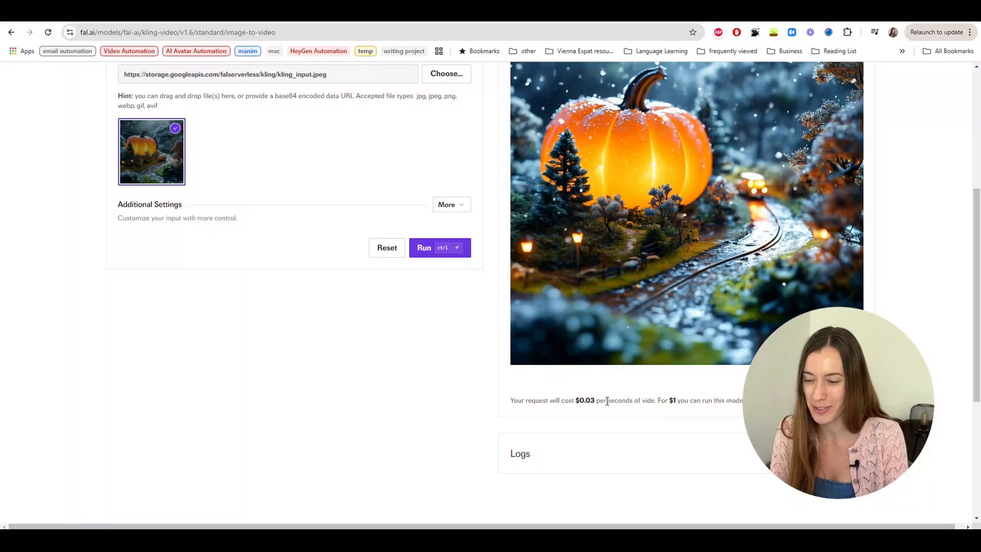
{"action": "scroll", "coordinate": [686, 222], "scroll_direction": "up", "scroll_amount": 4}
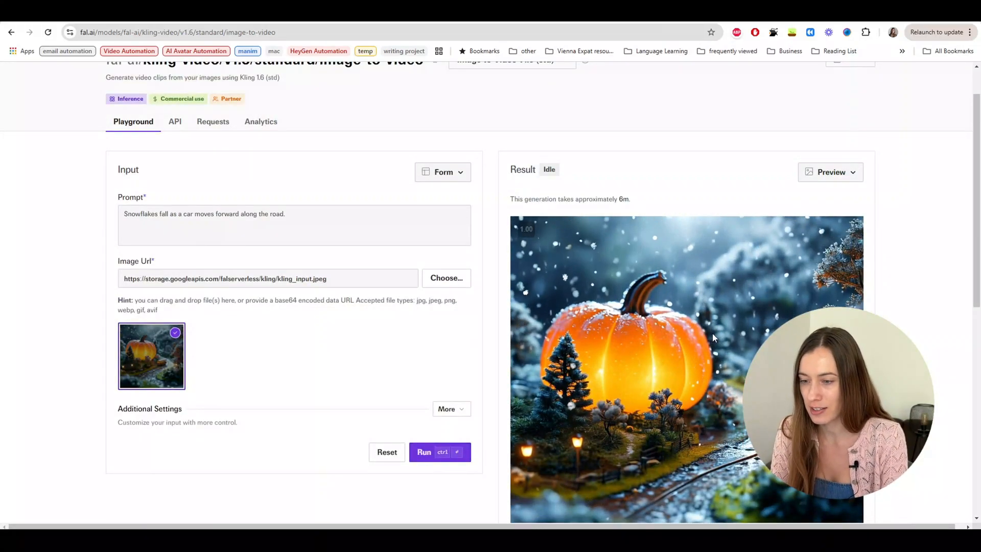
{"action": "scroll", "coordinate": [712, 332], "scroll_direction": "down", "scroll_amount": 3}
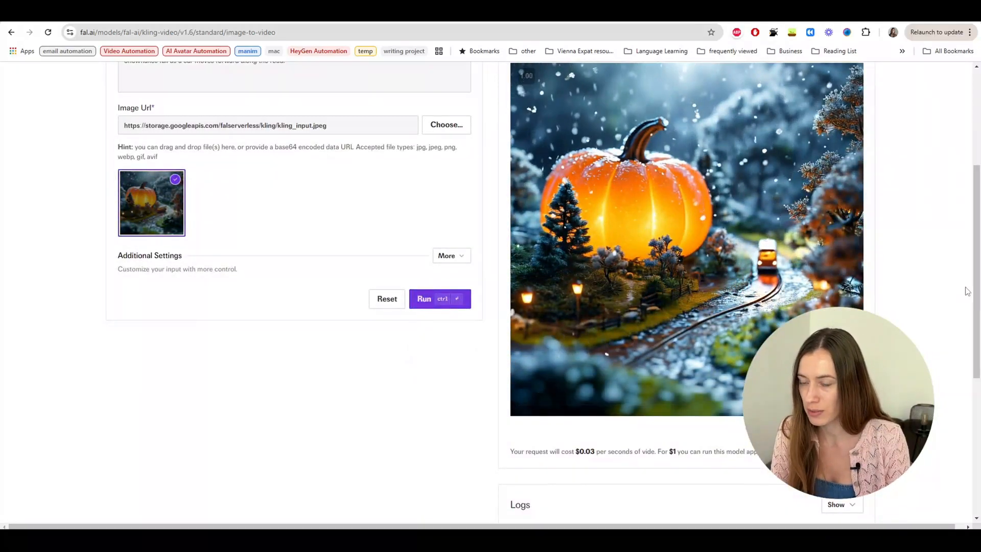
Step: Open the Kling model's request history and browse the prompts and video previews of past generations
{"action": "scroll", "coordinate": [965, 290], "scroll_direction": "up", "scroll_amount": 3}
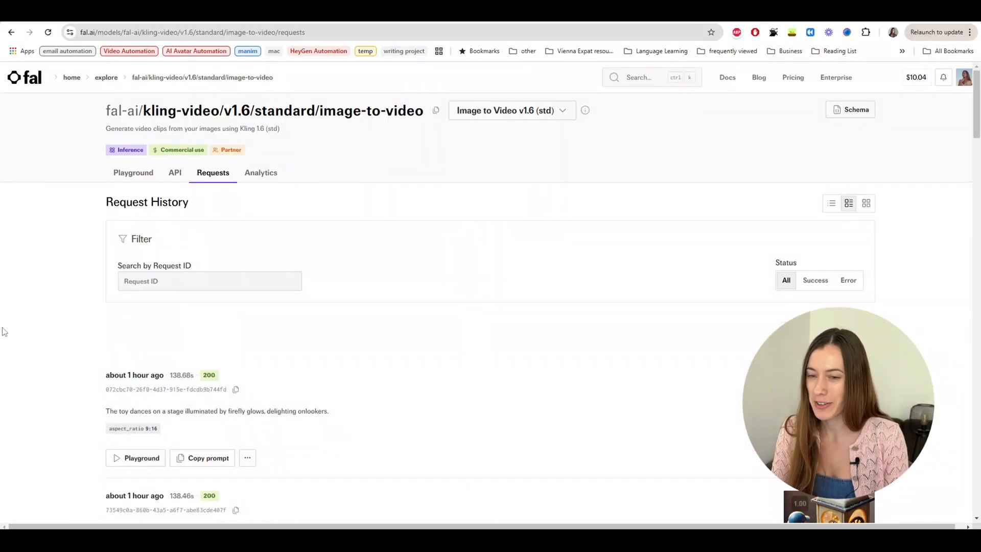
{"action": "scroll", "coordinate": [2, 326], "scroll_direction": "down", "scroll_amount": 12}
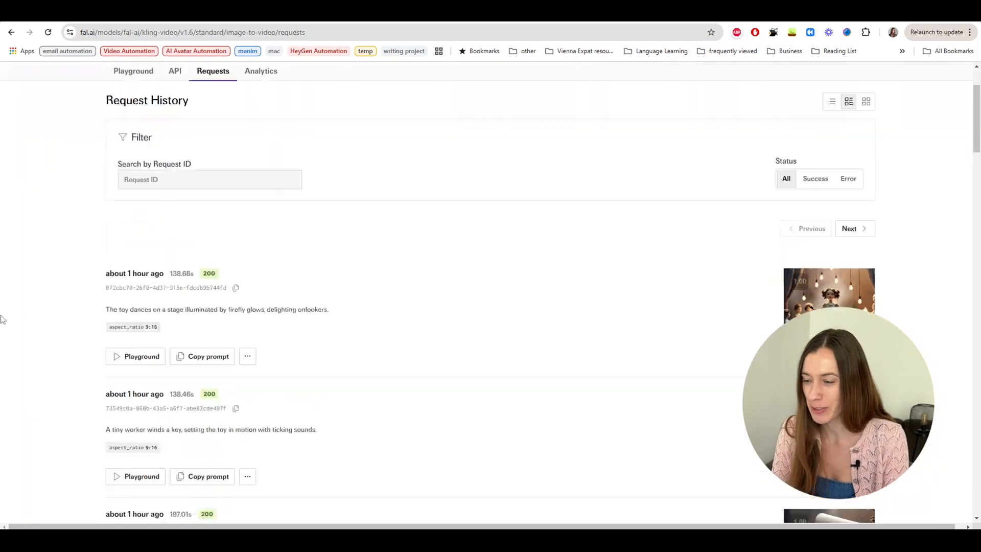
{"action": "scroll", "coordinate": [890, 244], "scroll_direction": "down", "scroll_amount": 10}
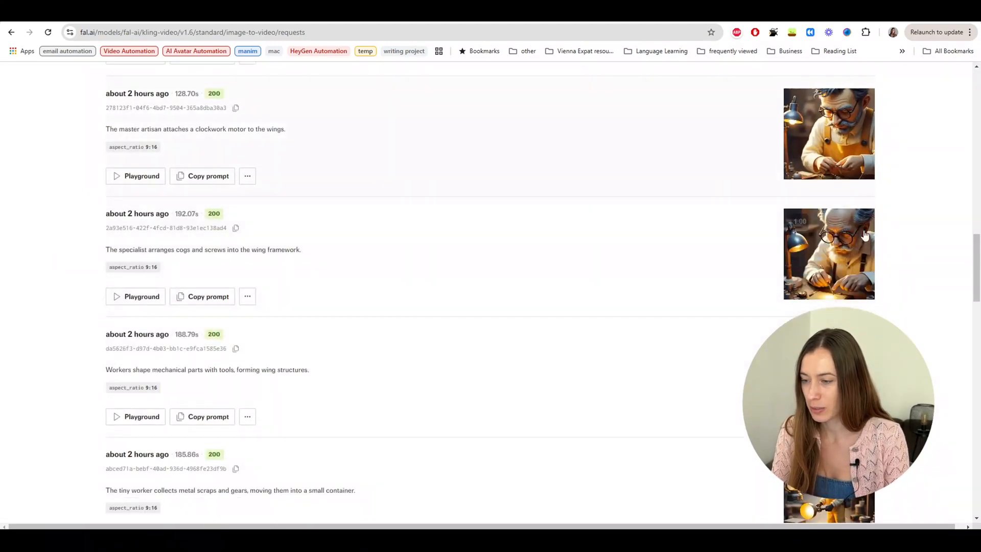
{"action": "scroll", "coordinate": [722, 313], "scroll_direction": "down", "scroll_amount": 5}
{"action": "scroll", "coordinate": [863, 304], "scroll_direction": "down", "scroll_amount": 4}
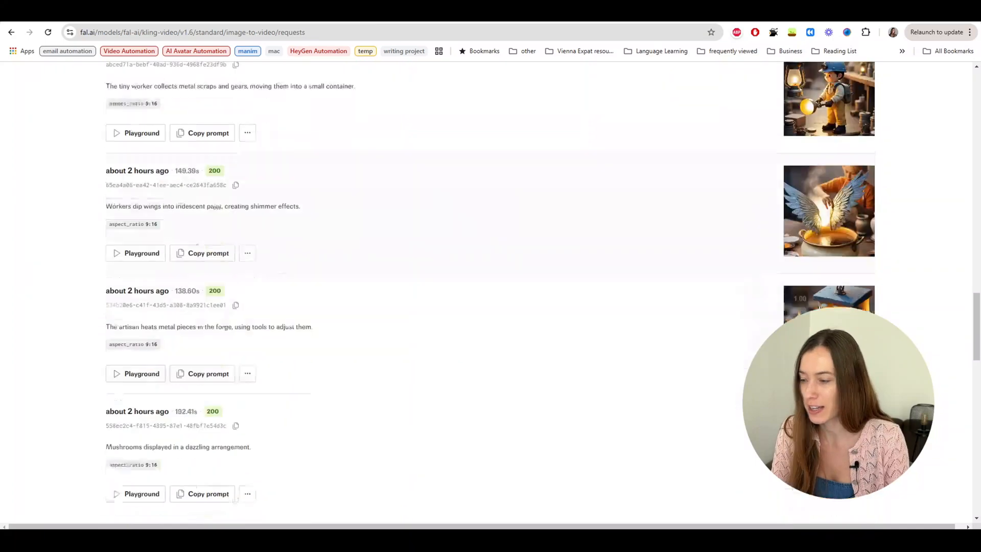
{"action": "scroll", "coordinate": [905, 207], "scroll_direction": "up", "scroll_amount": 1}
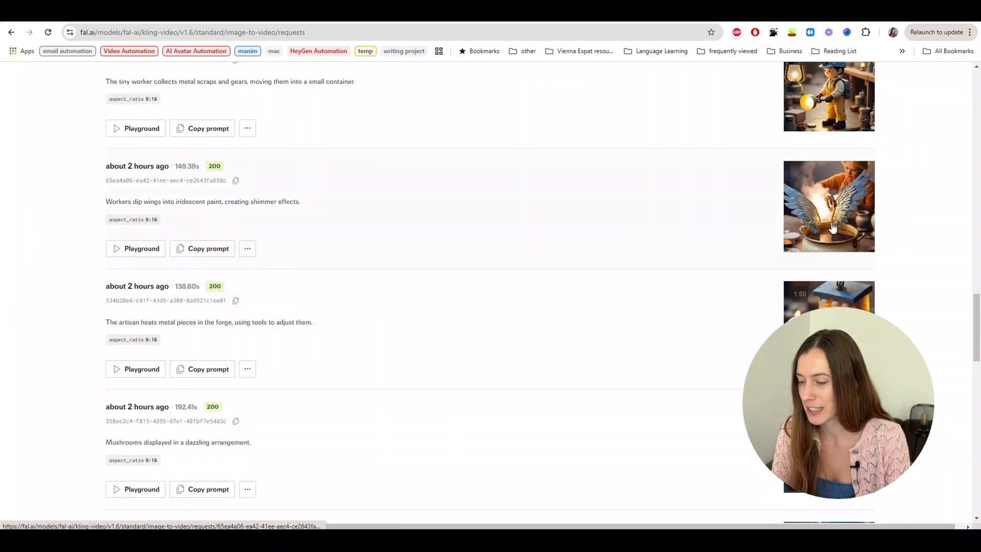
{"action": "scroll", "coordinate": [913, 208], "scroll_direction": "down", "scroll_amount": 3}
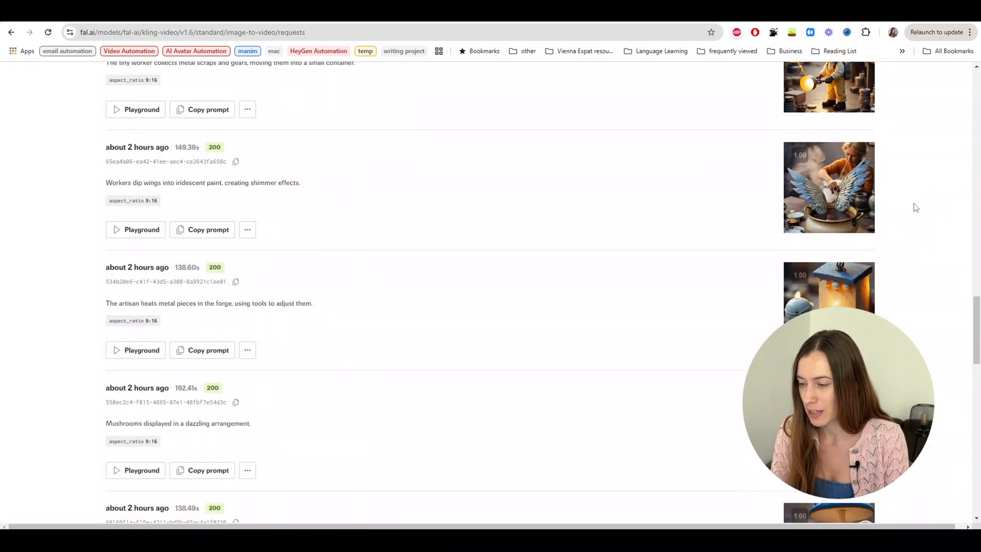
{"action": "scroll", "coordinate": [829, 241], "scroll_direction": "down", "scroll_amount": 4}
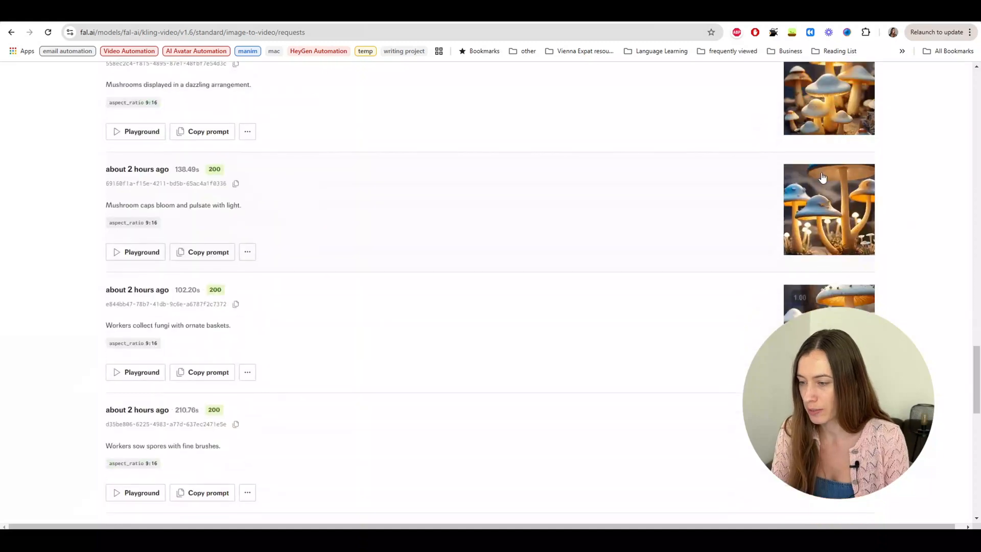
{"action": "scroll", "coordinate": [830, 358], "scroll_direction": "down", "scroll_amount": 1}
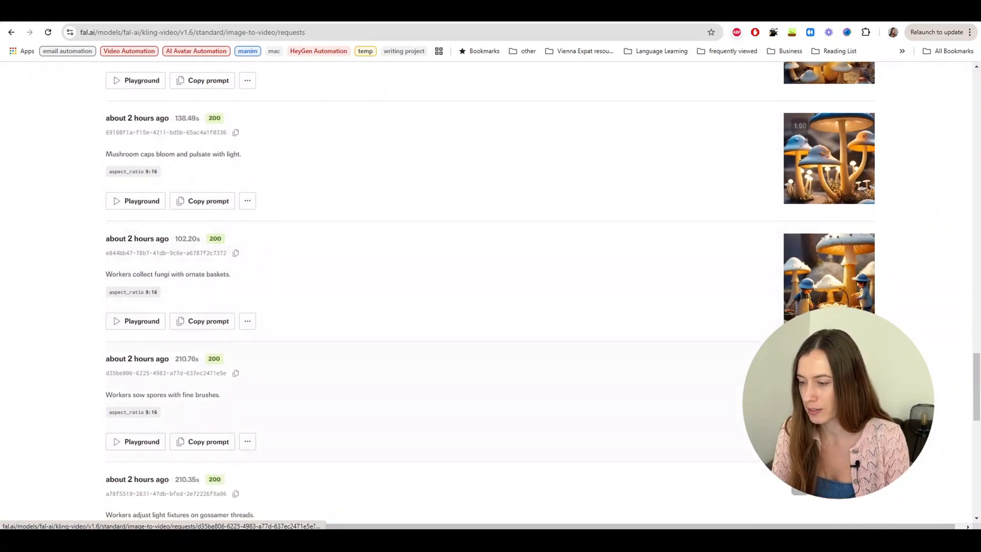
Step: Open the "Workers sow spores with fine brushes" request, view its generated video and details, and return to the request history
{"action": "left_click", "coordinate": [830, 358]}
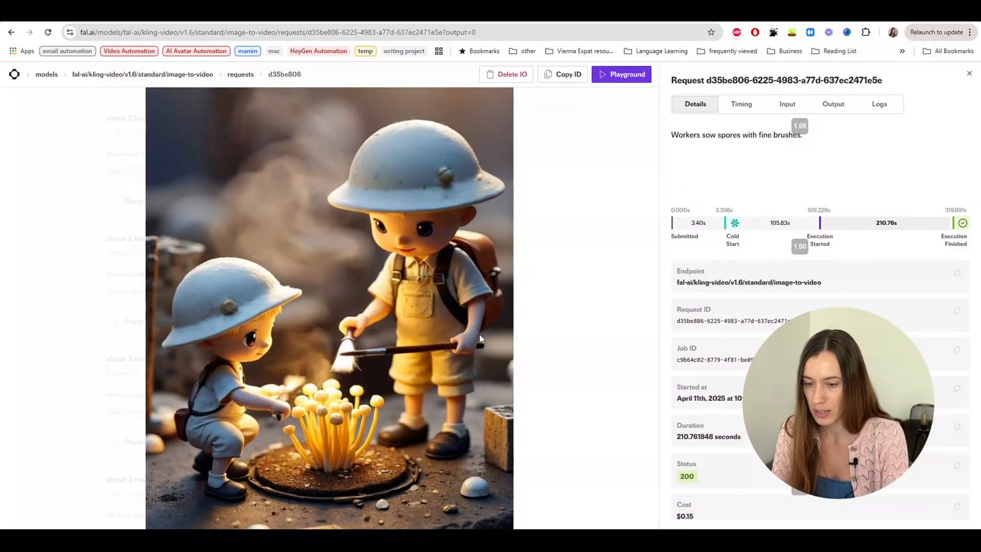
{"action": "left_click", "coordinate": [969, 73]}
{"action": "left_click", "coordinate": [830, 312]}
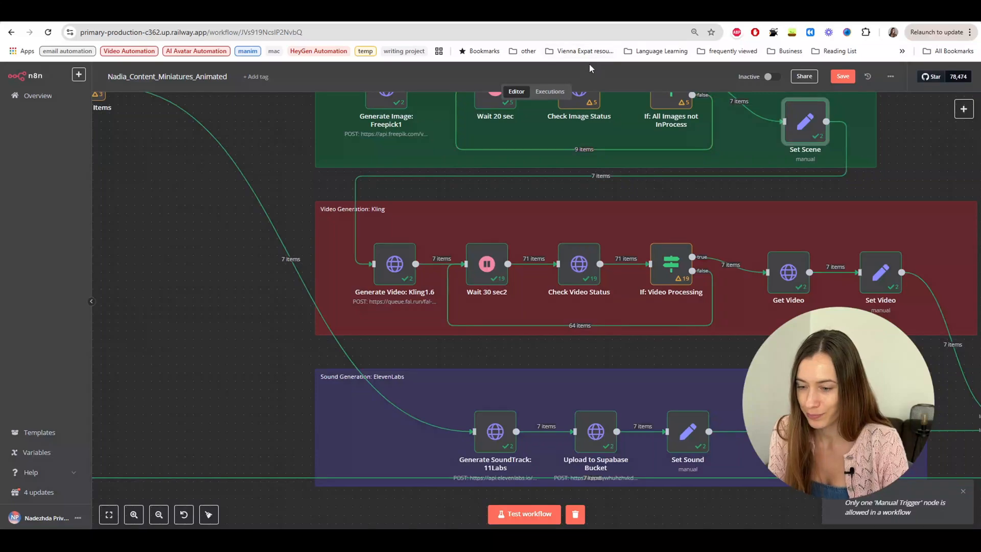
Step: Return to fal's Kling 1.6 standard model and open its API documentation at the "Submit a request" example
{"action": "left_click", "coordinate": [674, 21]}
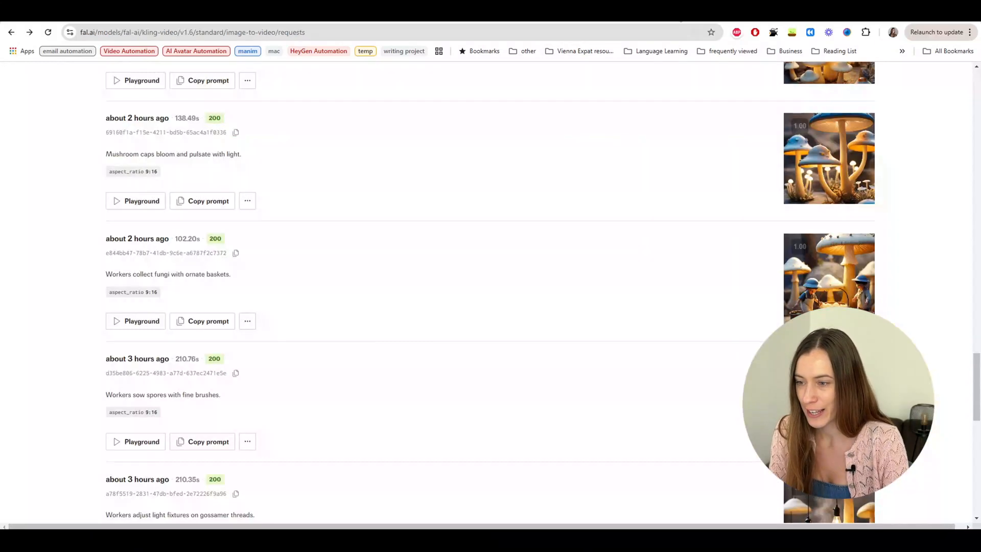
{"action": "scroll", "coordinate": [367, 247], "scroll_direction": "up", "scroll_amount": 1}
{"action": "scroll", "coordinate": [367, 247], "scroll_direction": "up", "scroll_amount": 15}
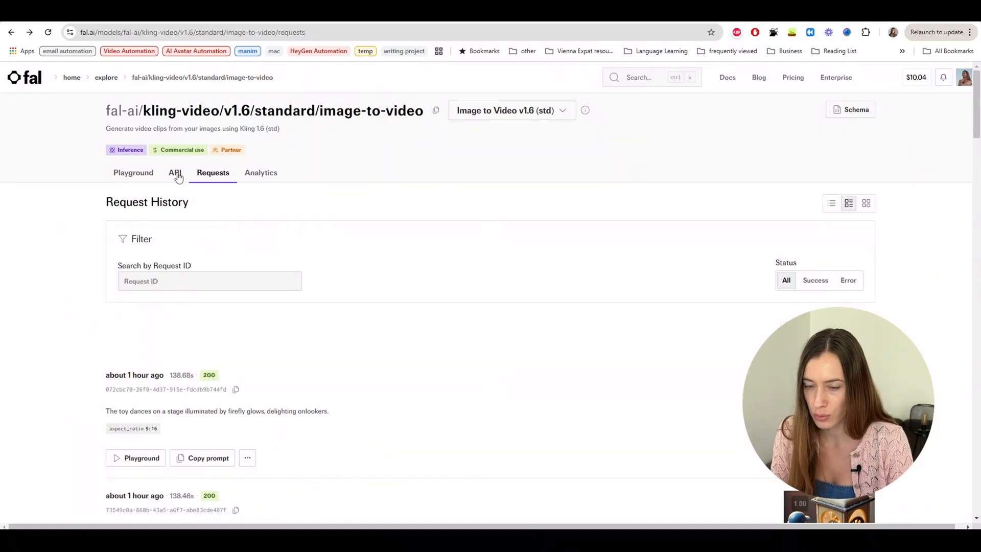
{"action": "left_click", "coordinate": [174, 173]}
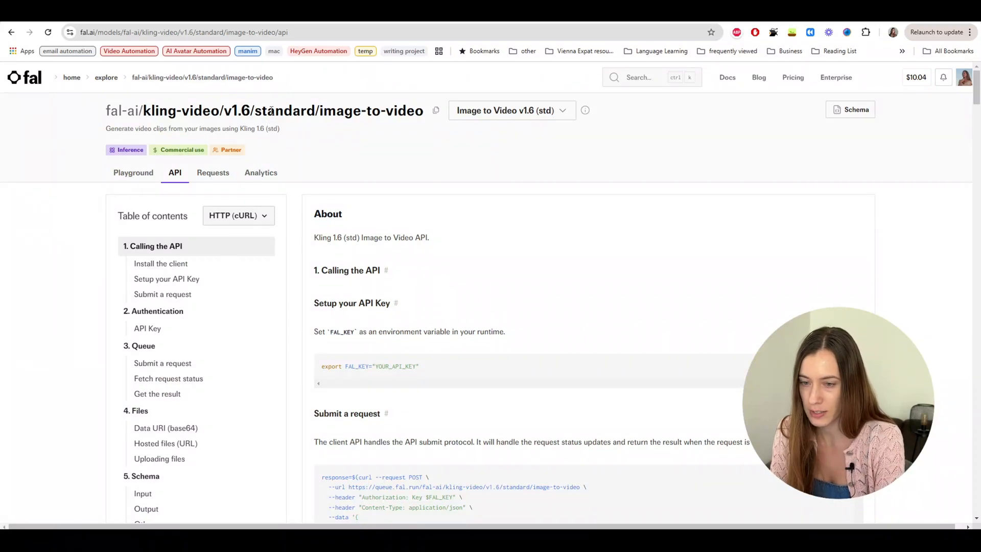
{"action": "left_click_drag", "start_coordinate": [255, 108], "coordinate": [316, 111]}
{"action": "left_click", "coordinate": [682, 128]}
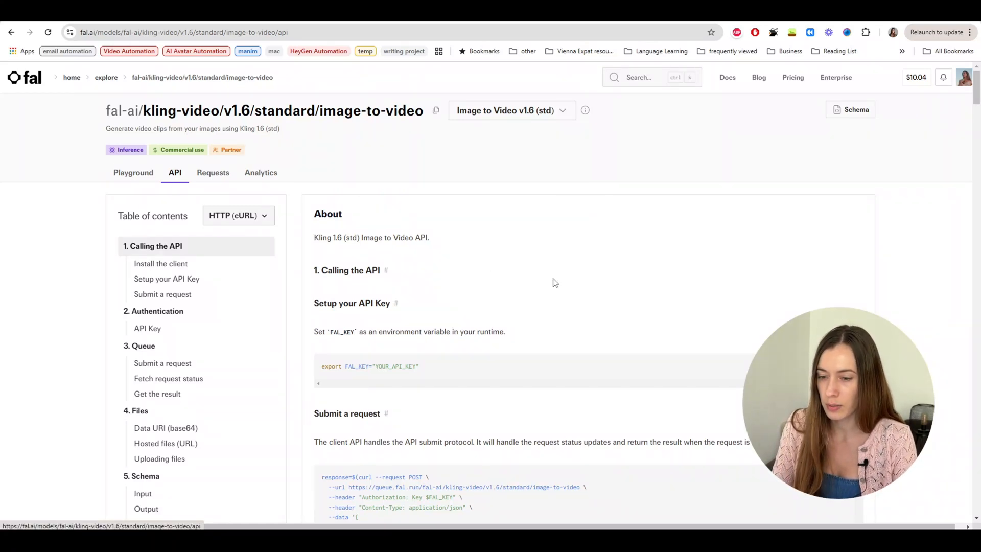
{"action": "scroll", "coordinate": [551, 281], "scroll_direction": "down", "scroll_amount": 2}
{"action": "scroll", "coordinate": [429, 284], "scroll_direction": "down", "scroll_amount": 3}
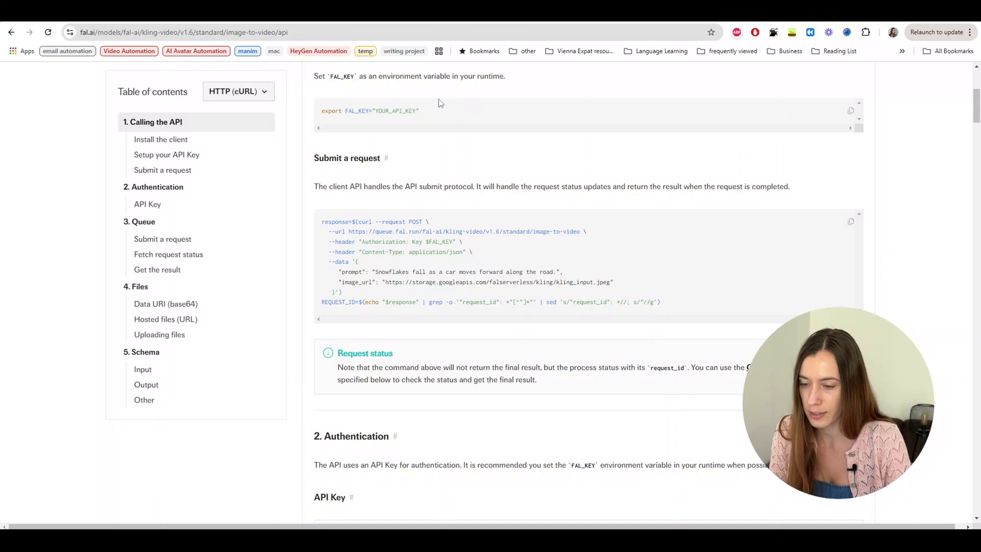
Step: Select the curl POST command in the "Submit a request" example, from curl through the end of the JSON body
{"action": "left_click_drag", "start_coordinate": [677, 301], "coordinate": [307, 308]}
{"action": "double_click", "coordinate": [335, 224]}
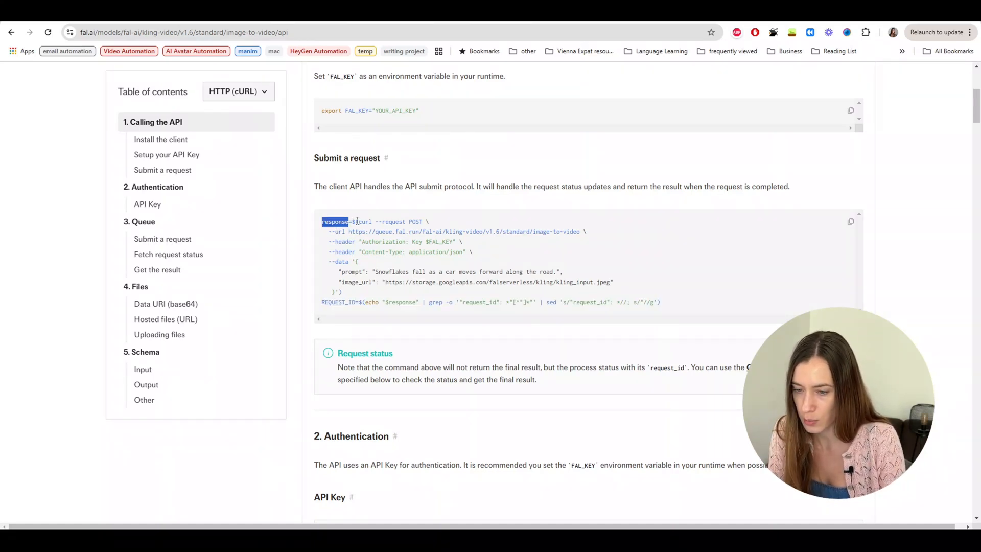
{"action": "left_click_drag", "start_coordinate": [356, 222], "coordinate": [343, 293]}
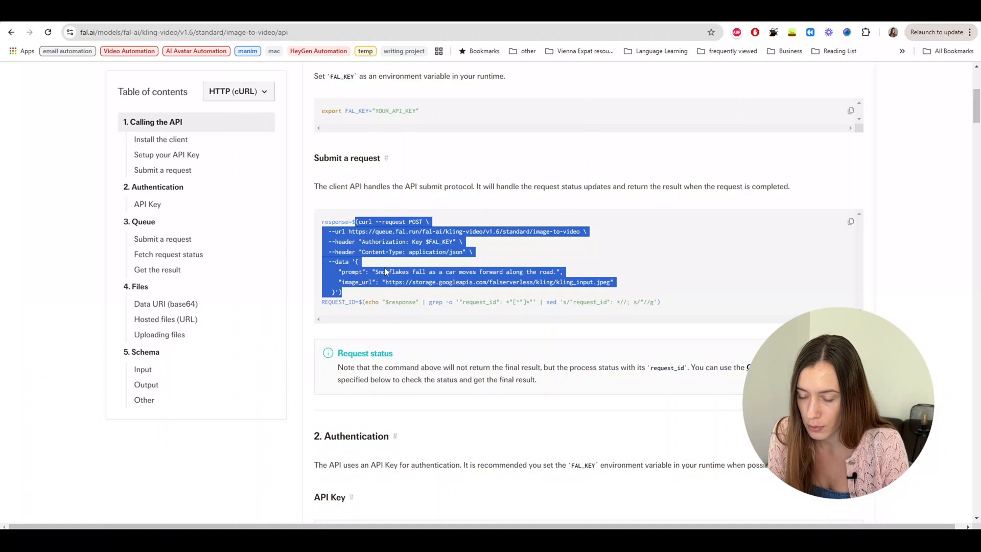
{"action": "left_click_drag", "start_coordinate": [359, 222], "coordinate": [337, 292]}
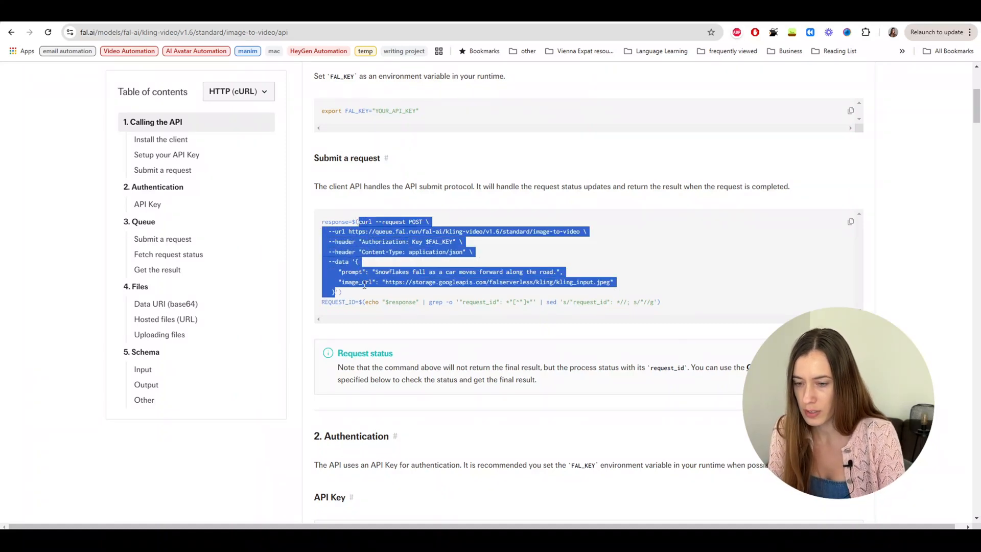
Step: Switch to the n8n workflow, open the "Generate Video: Kling1.6" node and inspect the image-to-video endpoint in its URL
{"action": "left_click", "coordinate": [236, 21]}
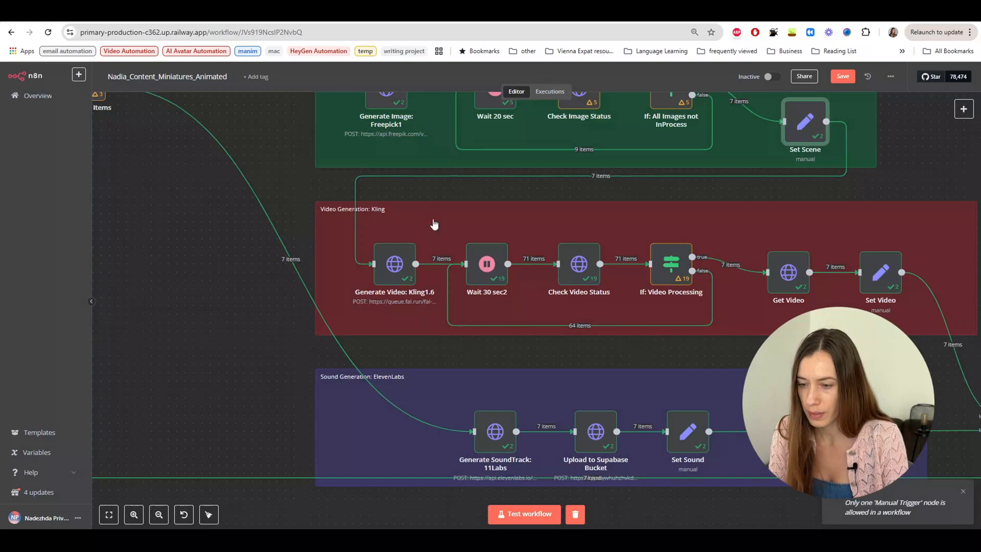
{"action": "left_click", "coordinate": [394, 272]}
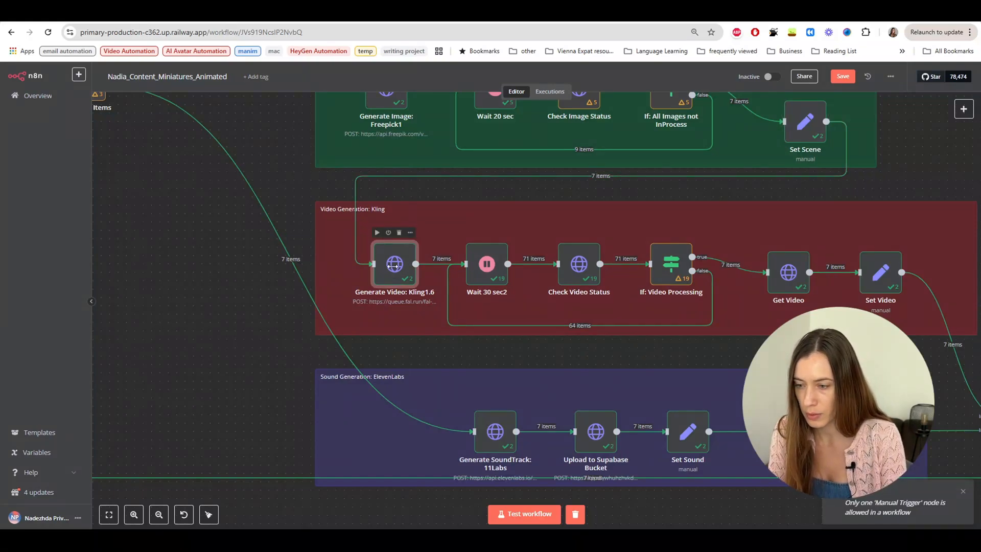
{"action": "double_click", "coordinate": [394, 270]}
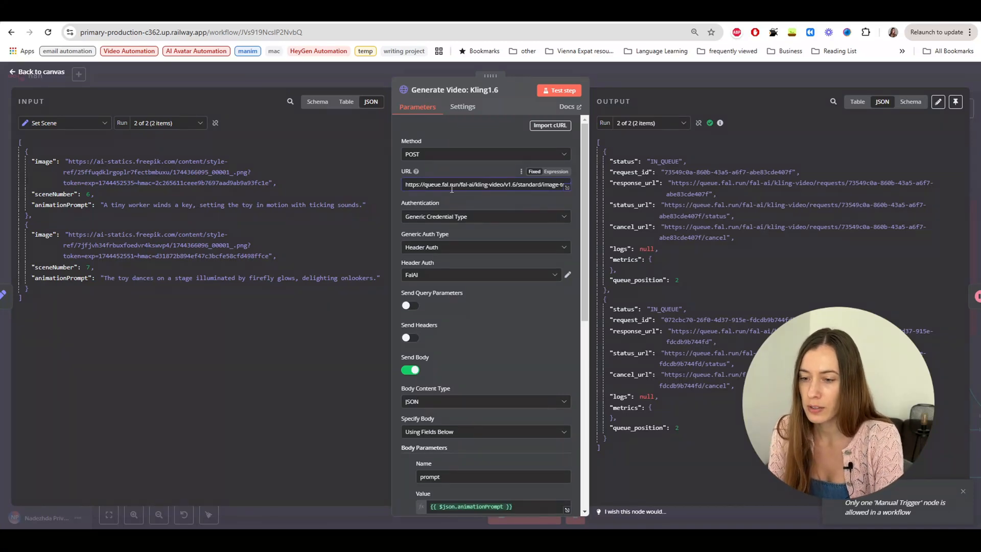
{"action": "left_click_drag", "start_coordinate": [508, 184], "coordinate": [624, 185]}
{"action": "left_click", "coordinate": [506, 185]}
{"action": "left_click", "coordinate": [478, 183]}
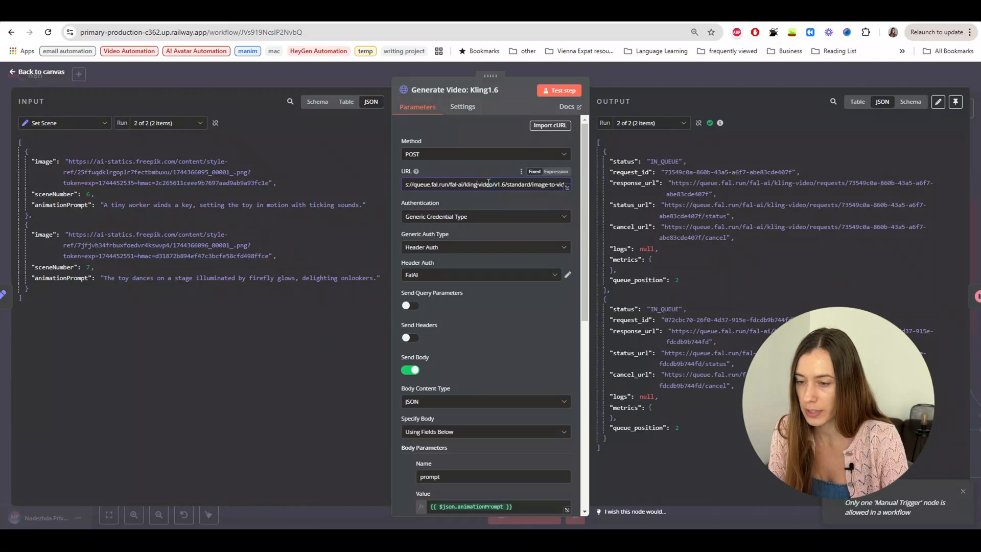
{"action": "left_click_drag", "start_coordinate": [532, 185], "coordinate": [590, 192]}
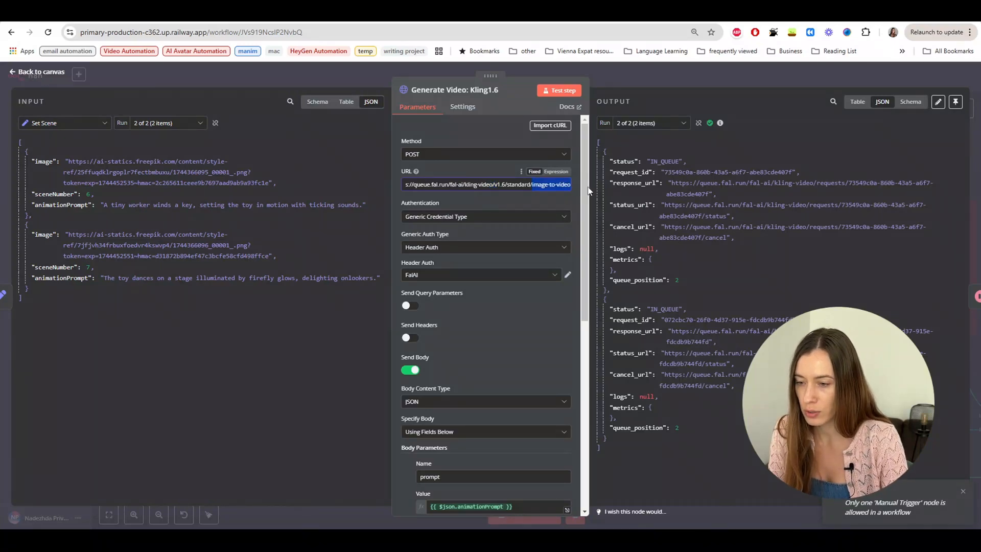
Step: Review the node's header authentication and its prompt, image_url, aspect_ratio and cfg_scale body parameters
{"action": "scroll", "coordinate": [456, 204], "scroll_direction": "down", "scroll_amount": 1}
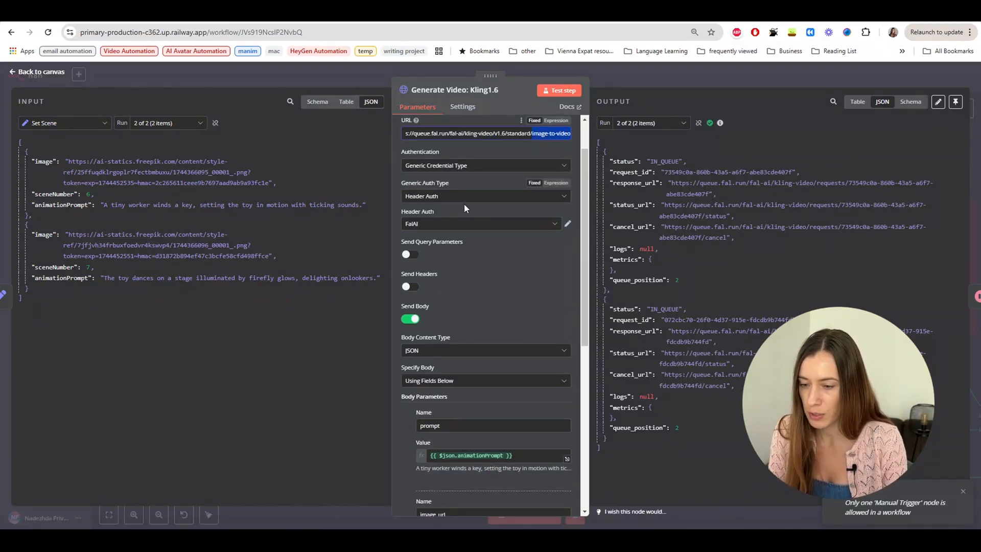
{"action": "scroll", "coordinate": [465, 296], "scroll_direction": "down", "scroll_amount": 3}
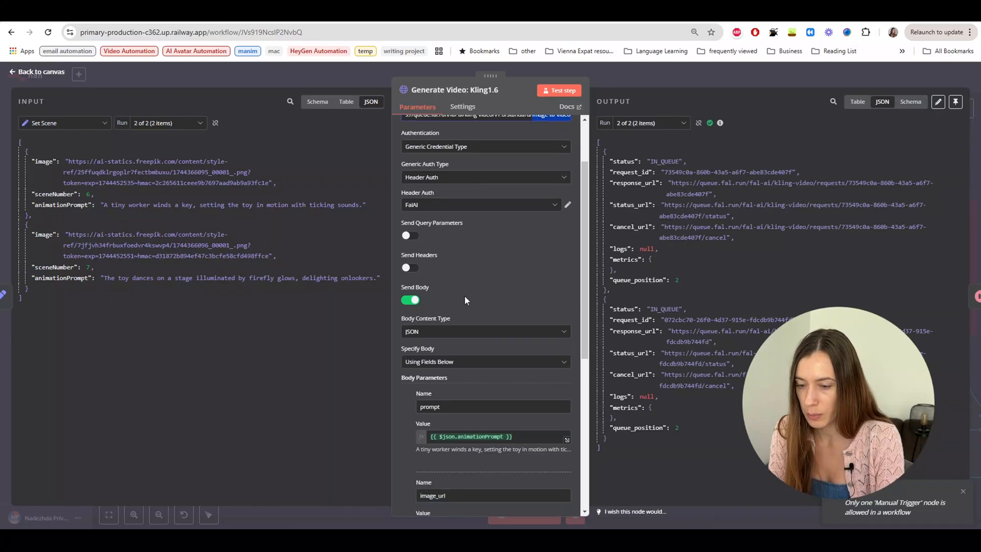
{"action": "scroll", "coordinate": [443, 193], "scroll_direction": "down", "scroll_amount": 1}
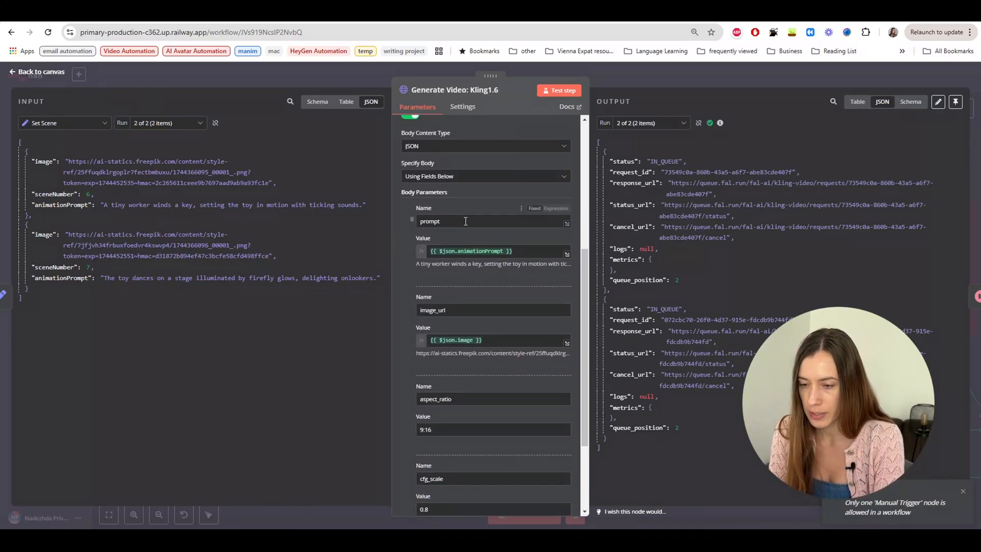
{"action": "left_click", "coordinate": [521, 254]}
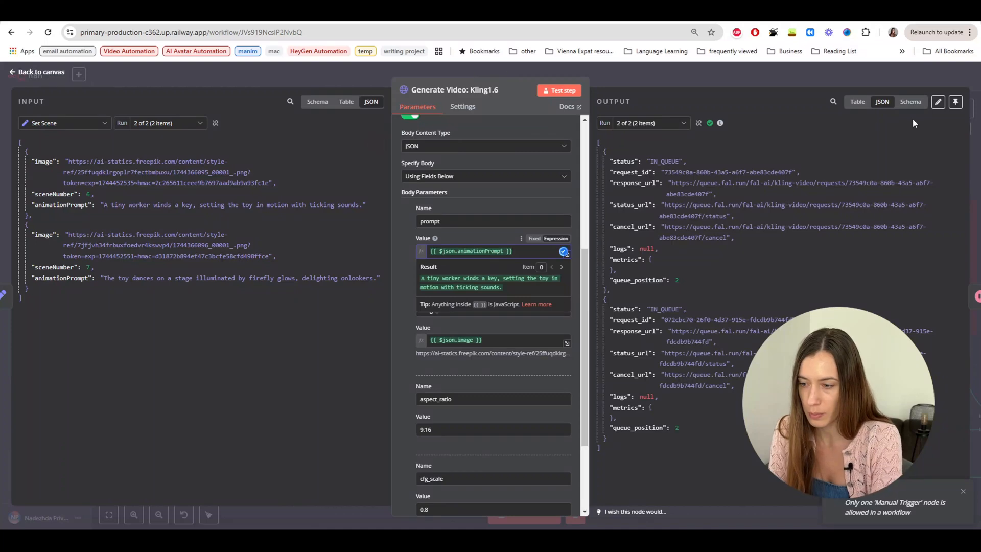
{"action": "left_click", "coordinate": [406, 251]}
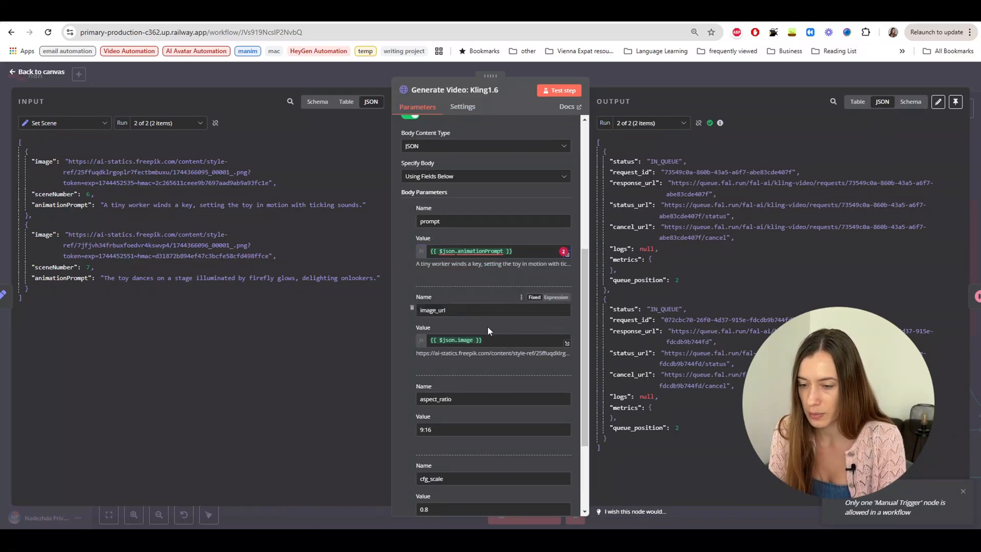
{"action": "left_click", "coordinate": [513, 312]}
{"action": "left_click", "coordinate": [512, 345]}
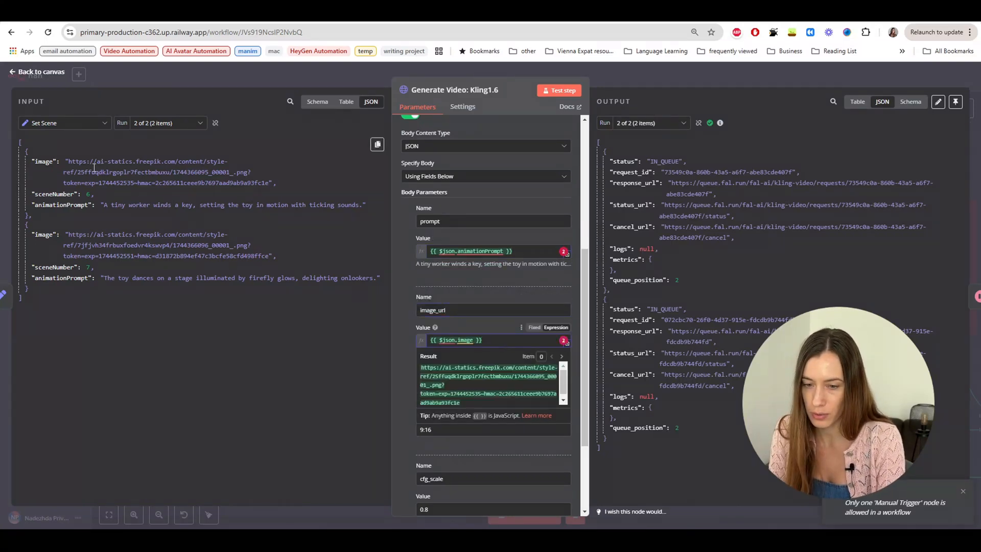
{"action": "left_click", "coordinate": [372, 324]}
{"action": "scroll", "coordinate": [449, 305], "scroll_direction": "down", "scroll_amount": 3}
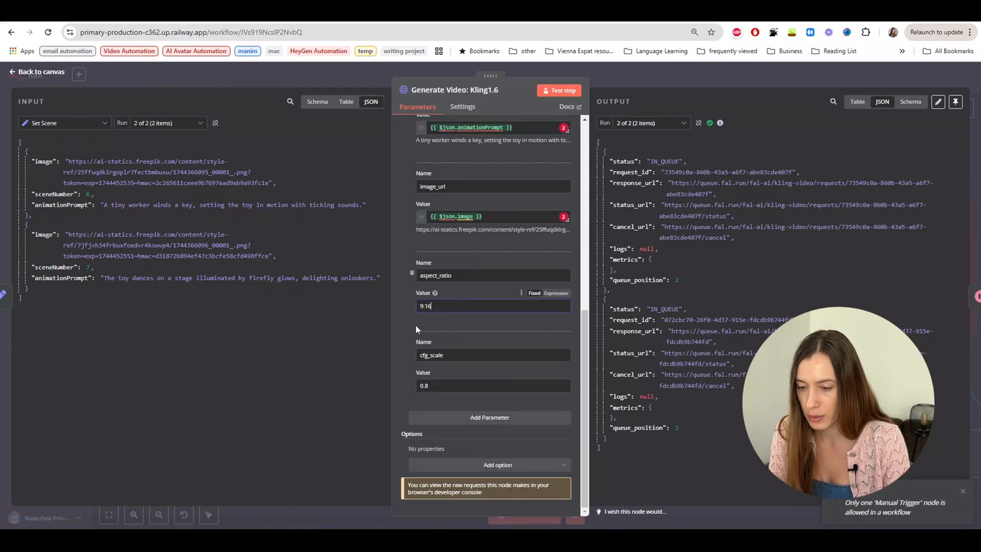
Step: Check the cfg_scale parameter in the Kling node against its description in the input schema of fal's API documentation
{"action": "left_click", "coordinate": [456, 357]}
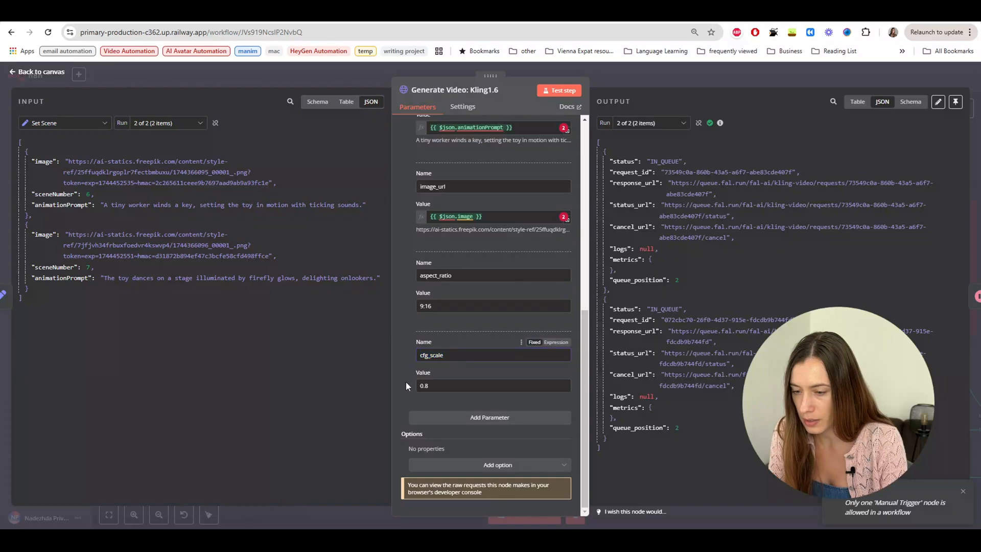
{"action": "left_click", "coordinate": [685, 14]}
{"action": "scroll", "coordinate": [590, 244], "scroll_direction": "down", "scroll_amount": 15}
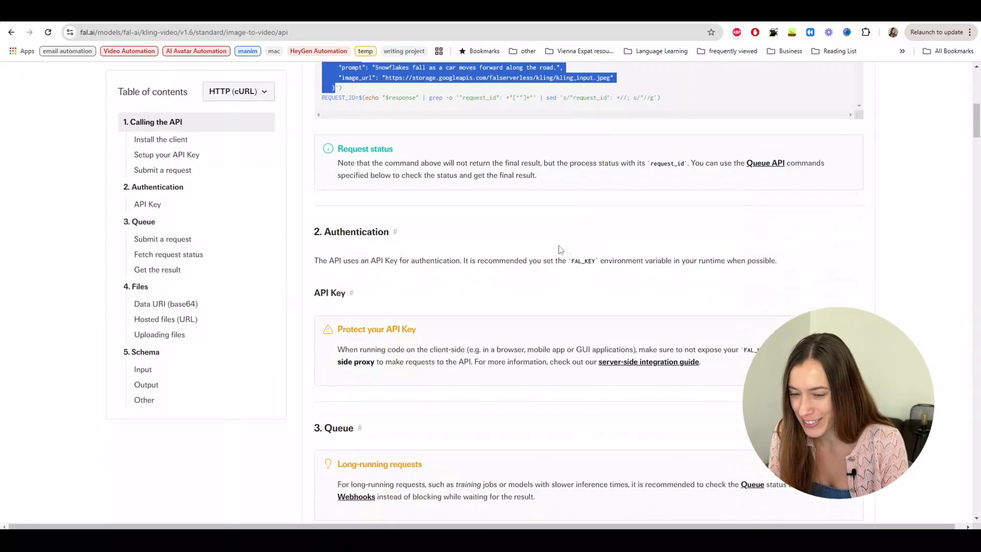
{"action": "scroll", "coordinate": [557, 264], "scroll_direction": "down", "scroll_amount": 18}
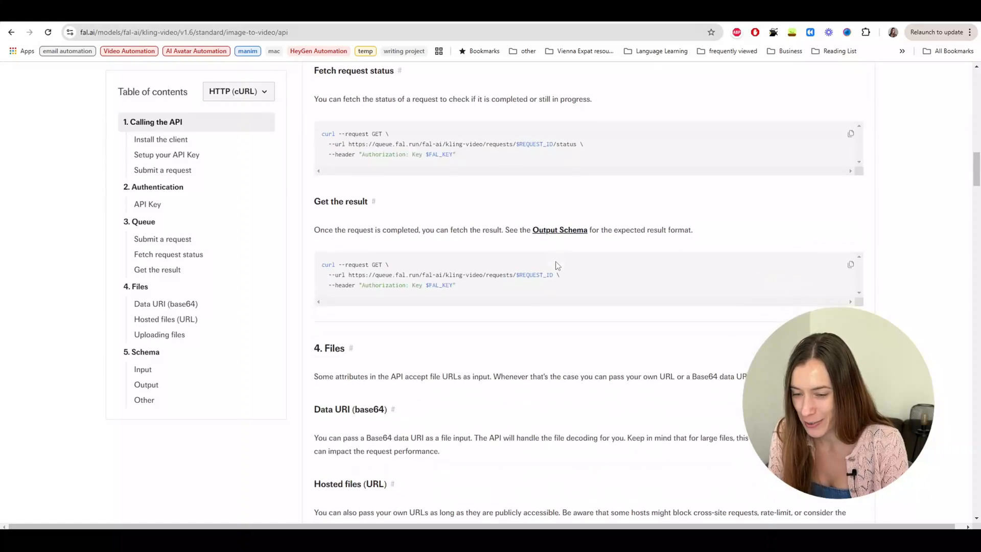
{"action": "scroll", "coordinate": [558, 266], "scroll_direction": "down", "scroll_amount": 2}
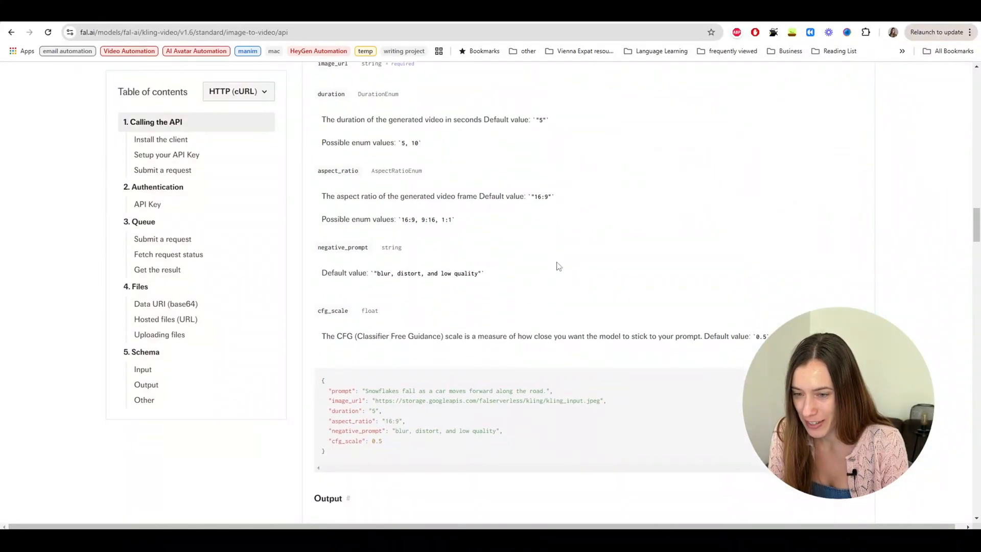
{"action": "left_click_drag", "start_coordinate": [443, 285], "coordinate": [801, 278]}
{"action": "left_click", "coordinate": [750, 281]}
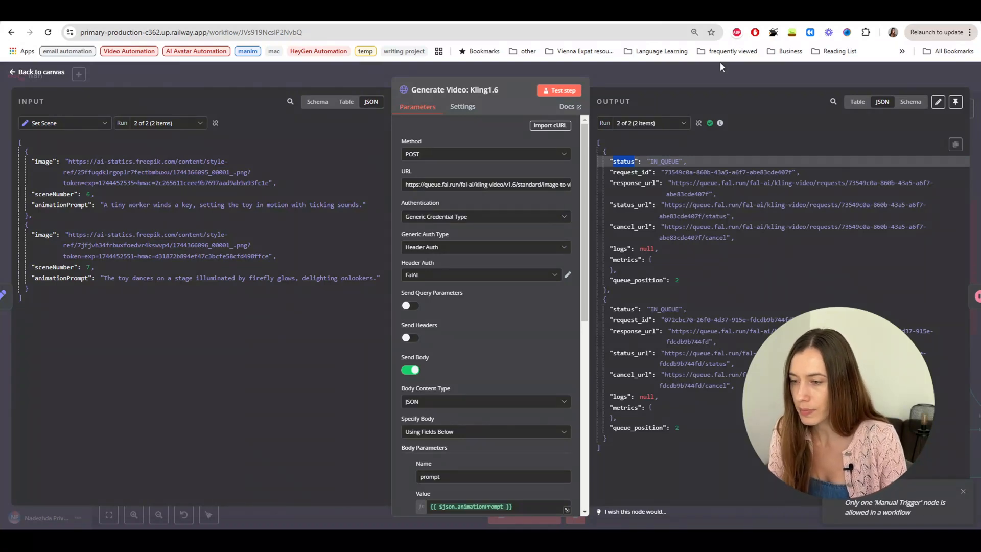
Step: Leave the Kling node and review the time interval settings of the "Wait 30 sec2" node in the video generation stage
{"action": "left_click", "coordinate": [718, 78]}
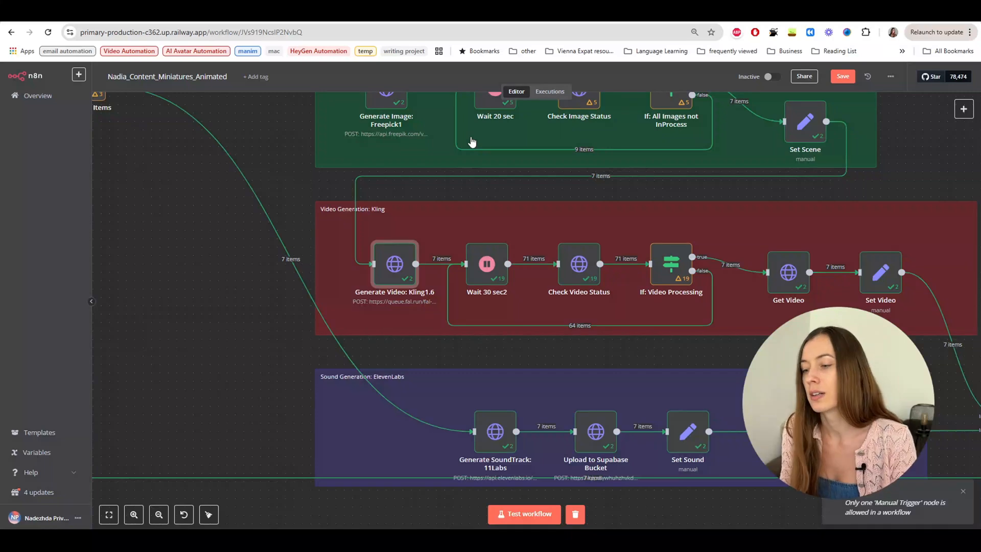
{"action": "scroll", "coordinate": [113, 378], "scroll_direction": "up", "scroll_amount": 3}
{"action": "scroll", "coordinate": [113, 378], "scroll_direction": "right", "scroll_amount": 4}
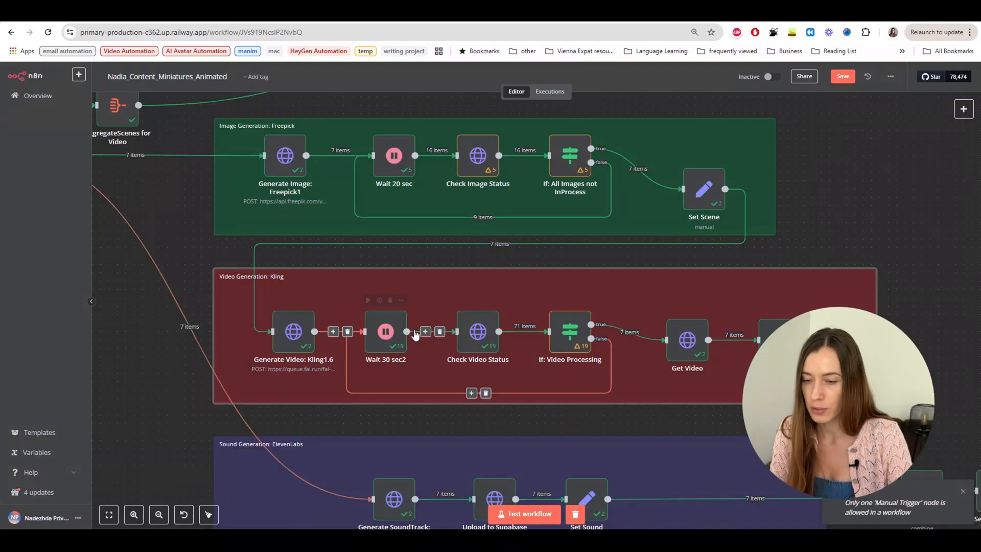
{"action": "mouse_move", "coordinate": [384, 338]}
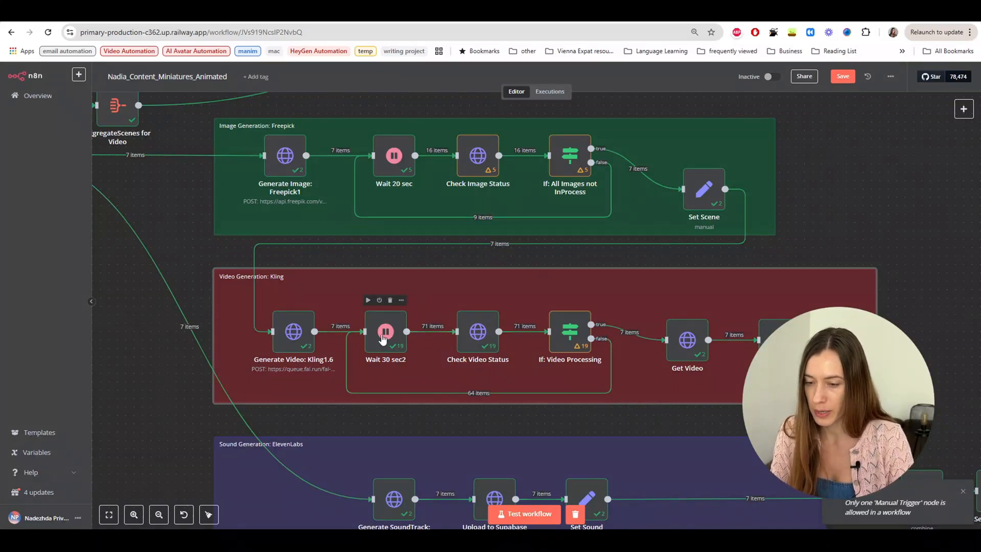
{"action": "double_click", "coordinate": [383, 338]}
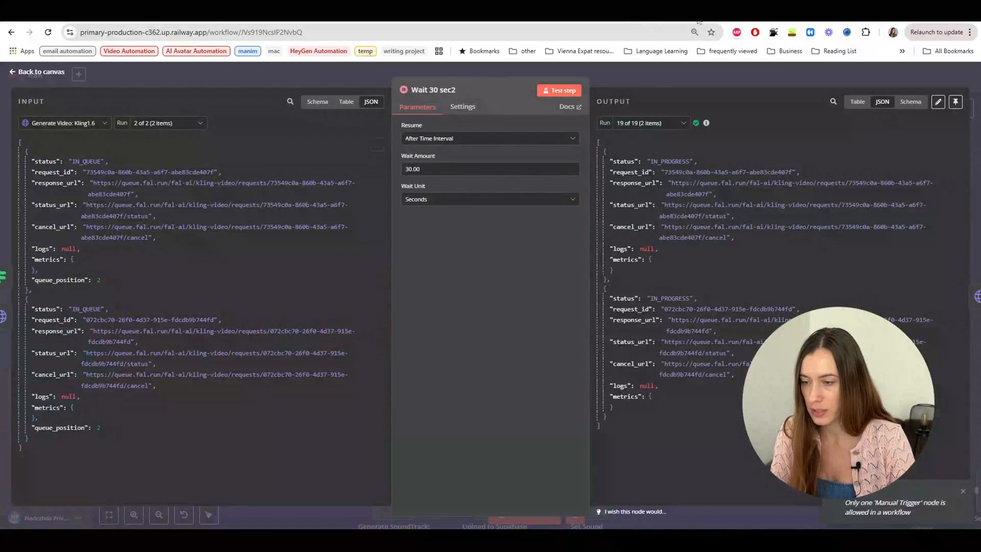
{"action": "left_click", "coordinate": [707, 76]}
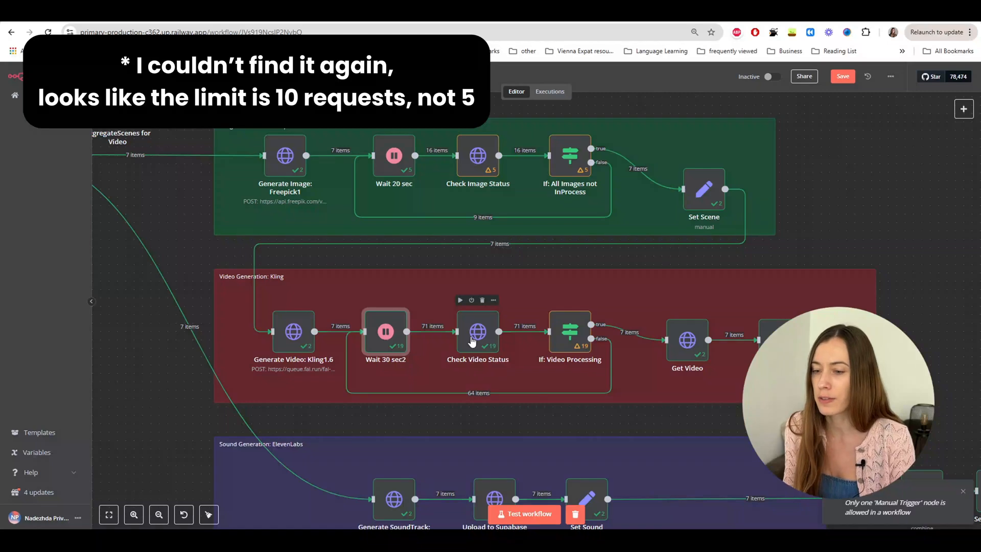
Step: Check the batch size in the "Loop Over Items" node and return to the Kling video generation section
{"action": "scroll", "coordinate": [472, 341], "scroll_direction": "left", "scroll_amount": 5}
{"action": "scroll", "coordinate": [472, 341], "scroll_direction": "up", "scroll_amount": 1}
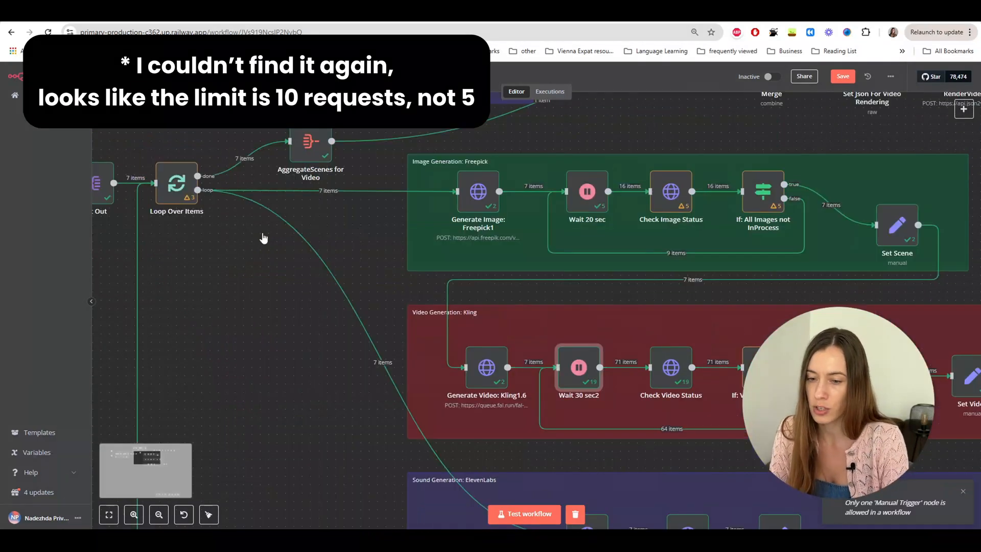
{"action": "double_click", "coordinate": [175, 192]}
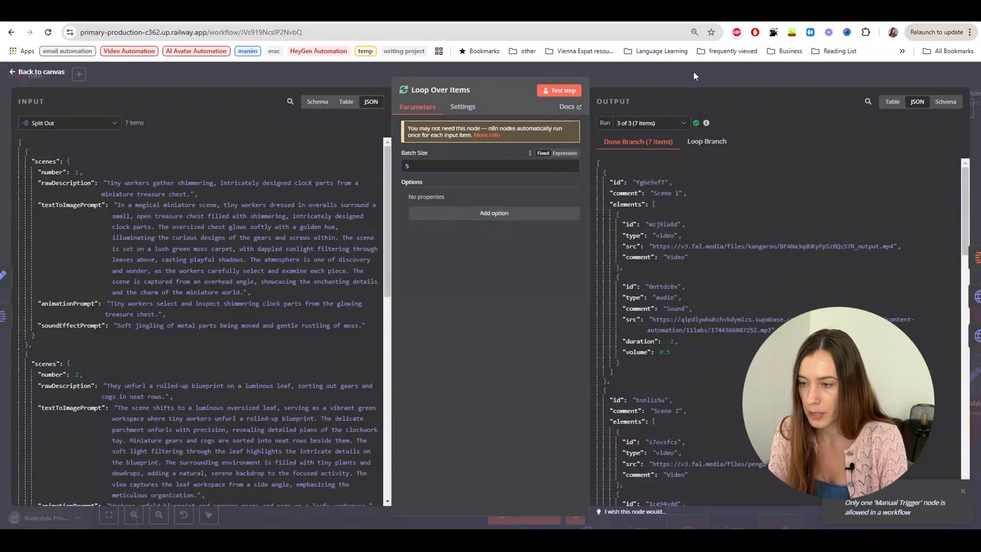
{"action": "left_click", "coordinate": [693, 72]}
{"action": "scroll", "coordinate": [168, 324], "scroll_direction": "right", "scroll_amount": 3}
{"action": "scroll", "coordinate": [169, 324], "scroll_direction": "down", "scroll_amount": 2}
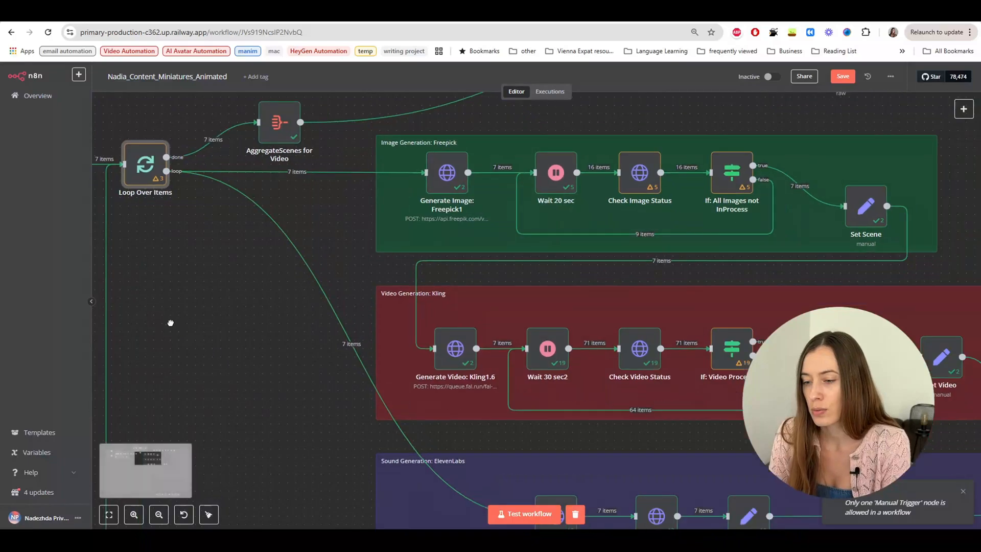
{"action": "left_click_drag", "start_coordinate": [142, 306], "coordinate": [141, 307]}
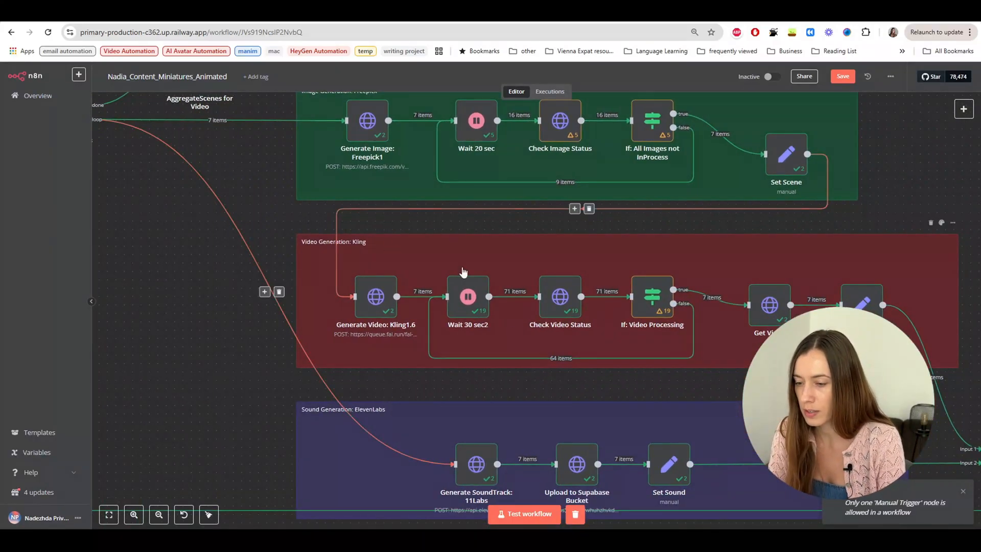
Step: Open the "Check Video Status" node and inspect the status_url expression used for its GET request
{"action": "left_click", "coordinate": [565, 313]}
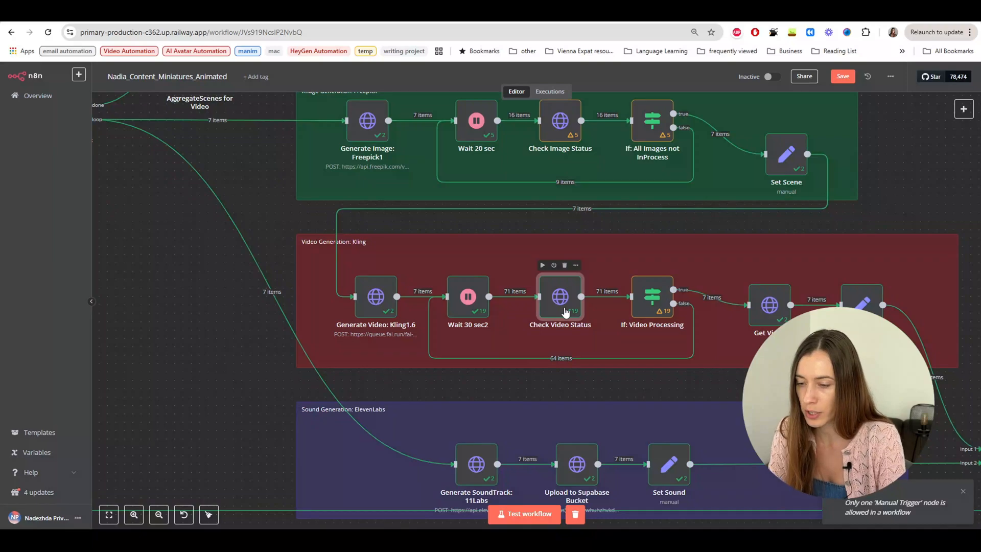
{"action": "double_click", "coordinate": [565, 313]}
{"action": "left_click", "coordinate": [493, 185]}
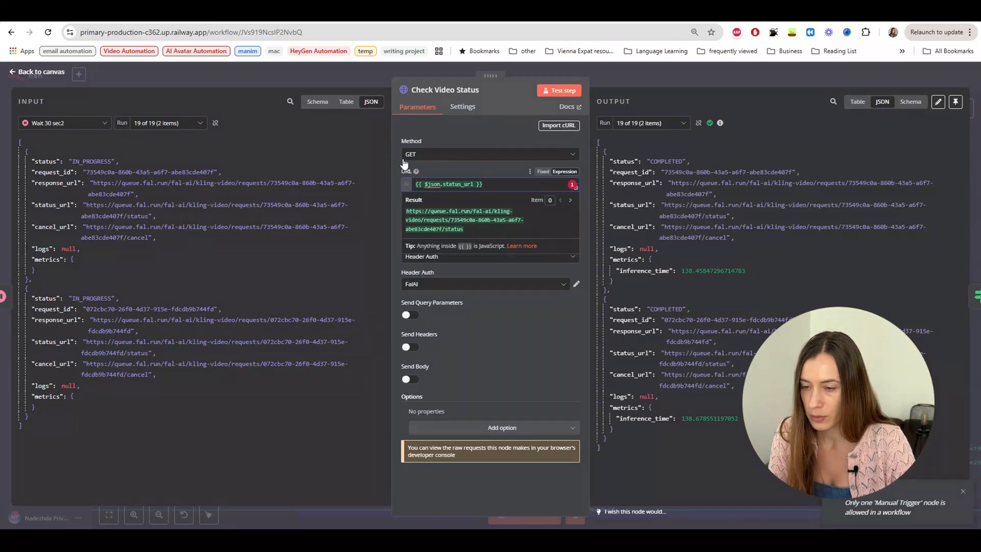
{"action": "left_click", "coordinate": [452, 162]}
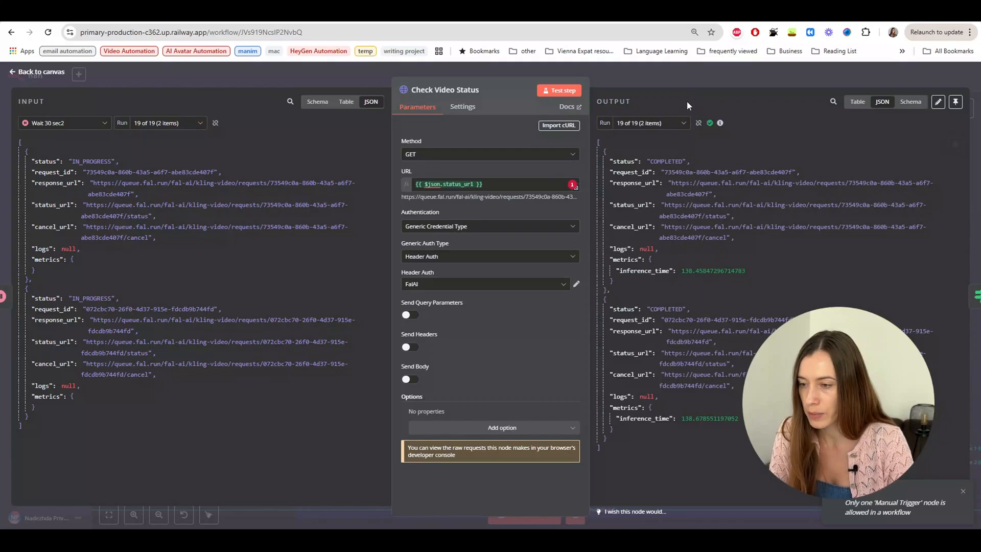
{"action": "left_click", "coordinate": [695, 72]}
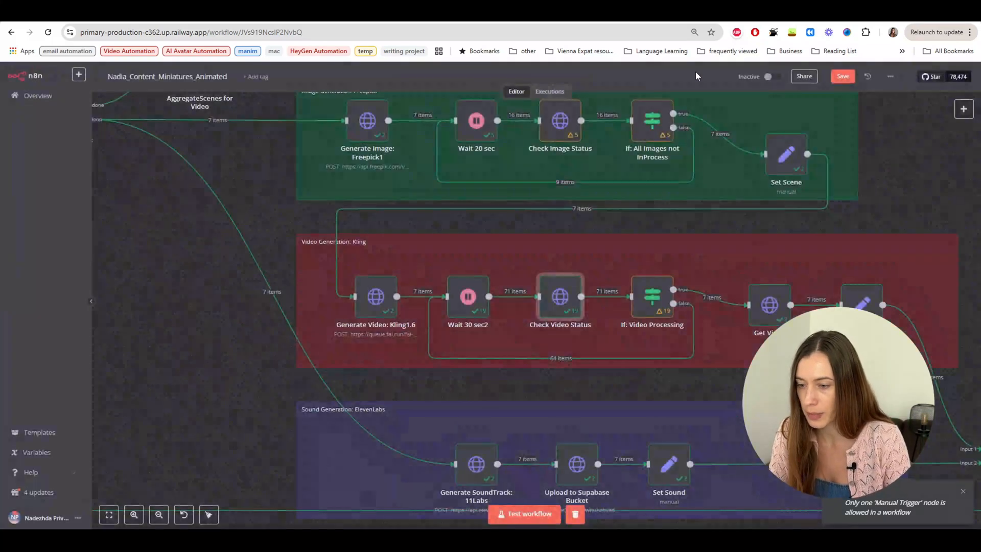
Step: Review the "If: Video Processing" node's conditions, covering the in-progress and queued item filter and the $runIndex limit
{"action": "left_click", "coordinate": [650, 302]}
{"action": "double_click", "coordinate": [648, 296]}
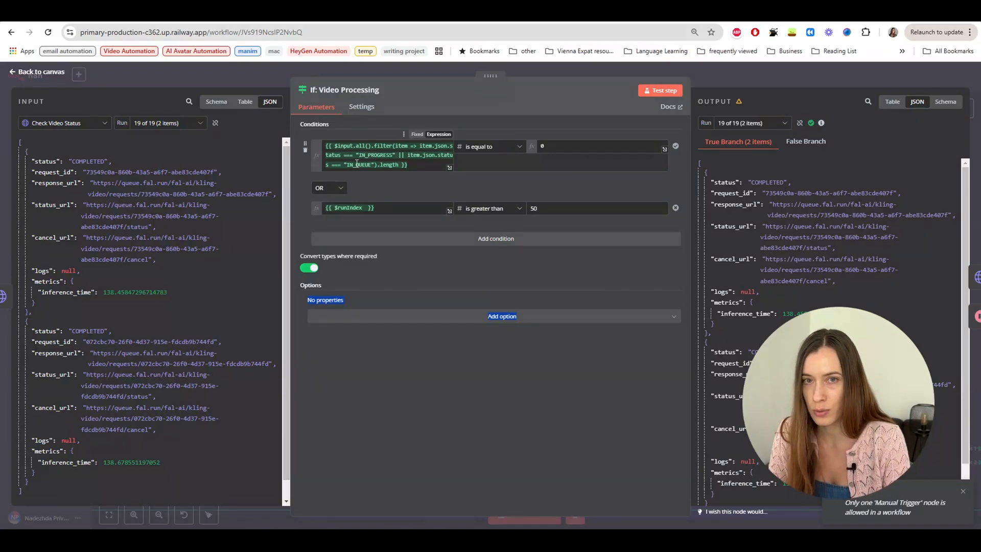
{"action": "left_click", "coordinate": [621, 229]}
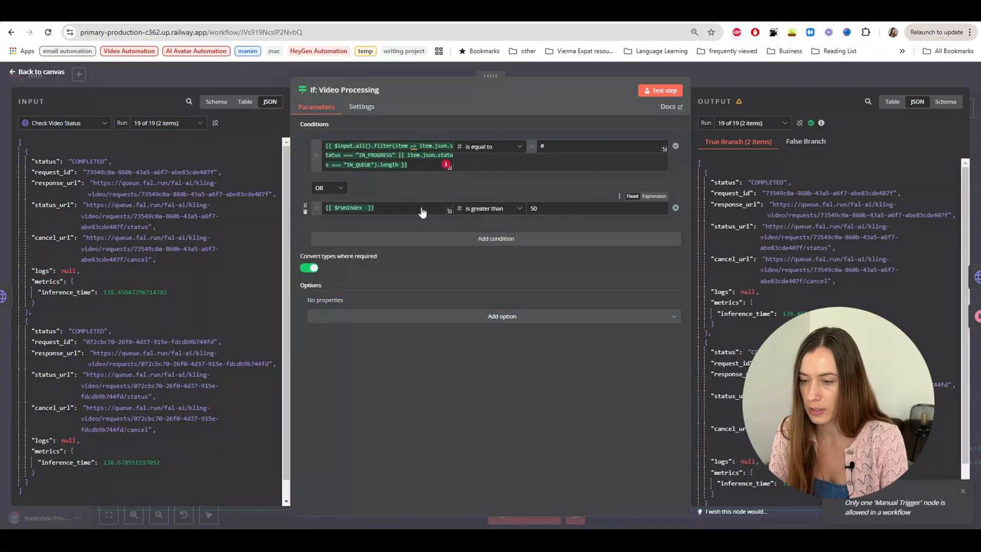
{"action": "left_click", "coordinate": [391, 211]}
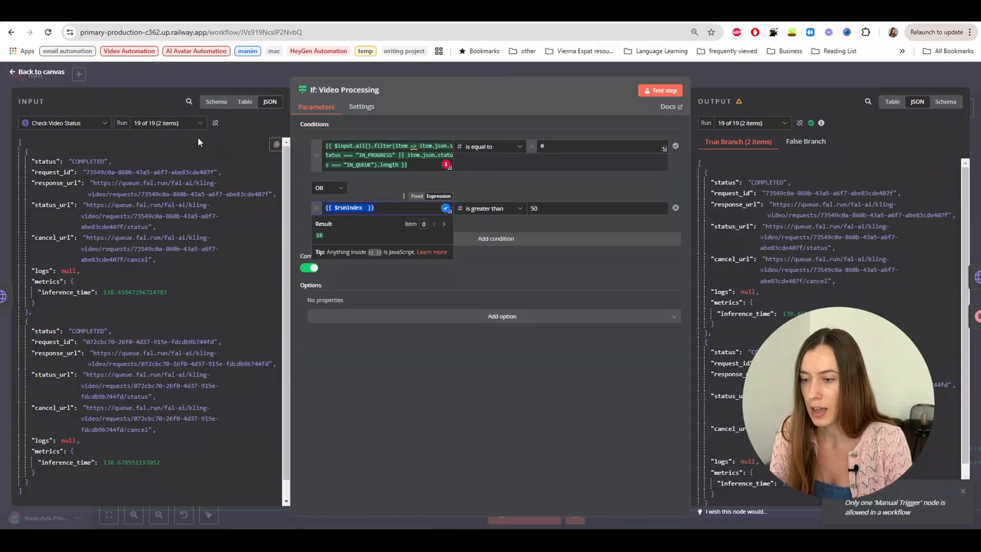
{"action": "left_click", "coordinate": [552, 208]}
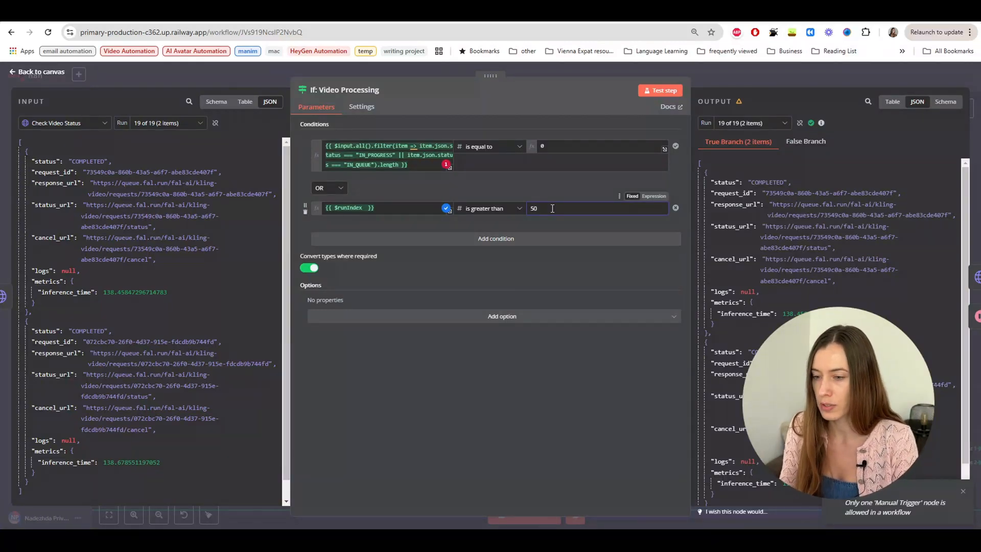
{"action": "left_click", "coordinate": [827, 85]}
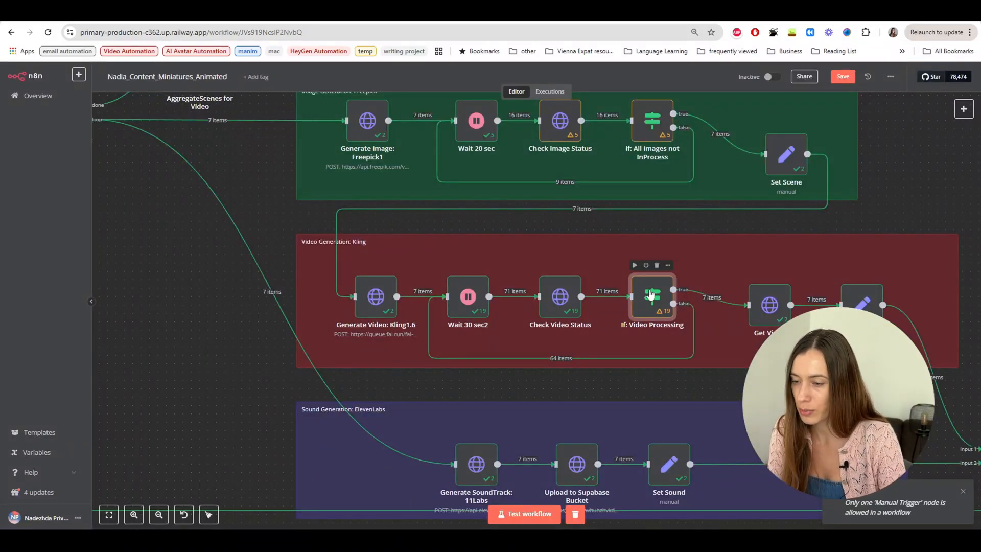
Step: Open the "Get Video" node, view the first output video's URL in a new browser tab, and return to the node
{"action": "double_click", "coordinate": [766, 310]}
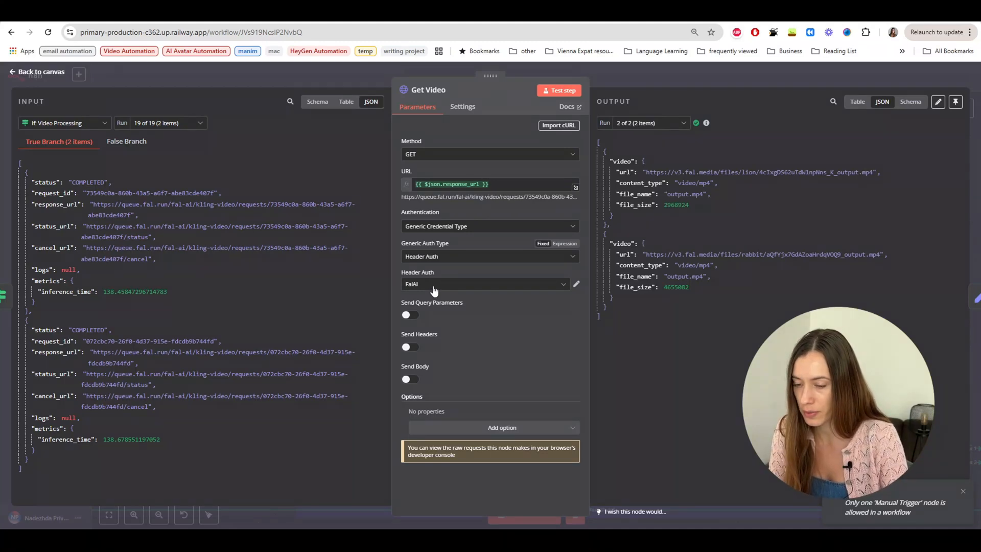
{"action": "left_click_drag", "start_coordinate": [647, 172], "coordinate": [873, 171]}
{"action": "key", "text": "ctrl+c"}
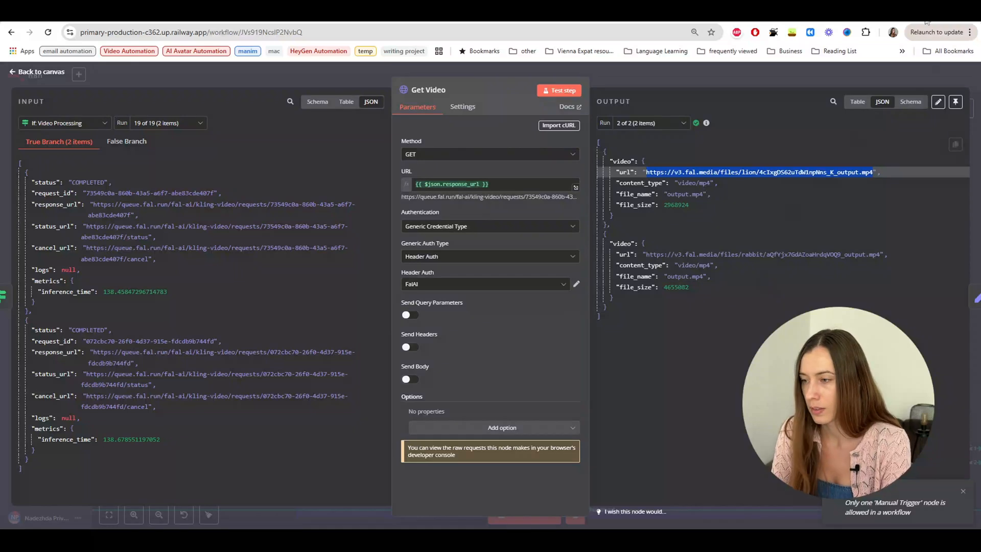
{"action": "key", "text": "ctrl+t"}
{"action": "key", "text": "ctrl+v"}
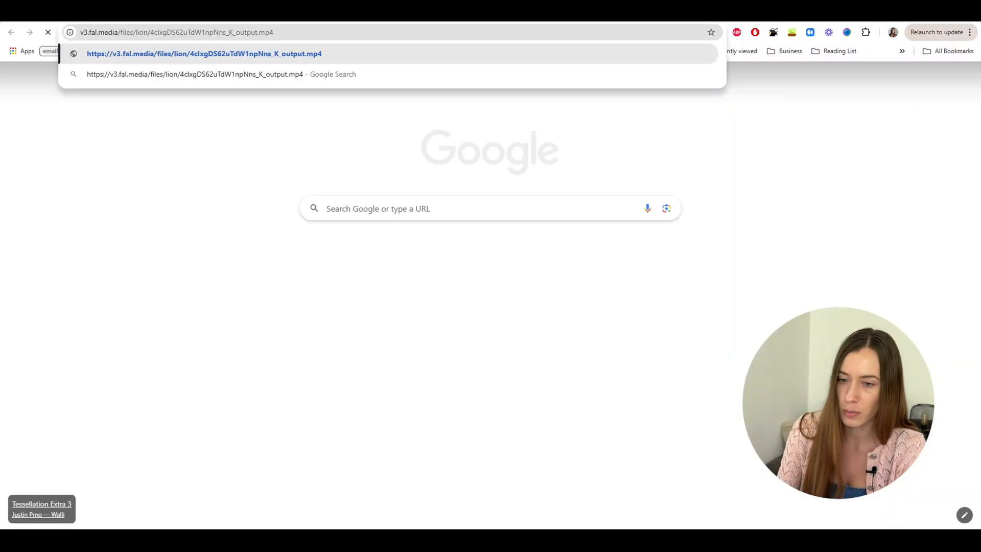
{"action": "key", "text": "Return"}
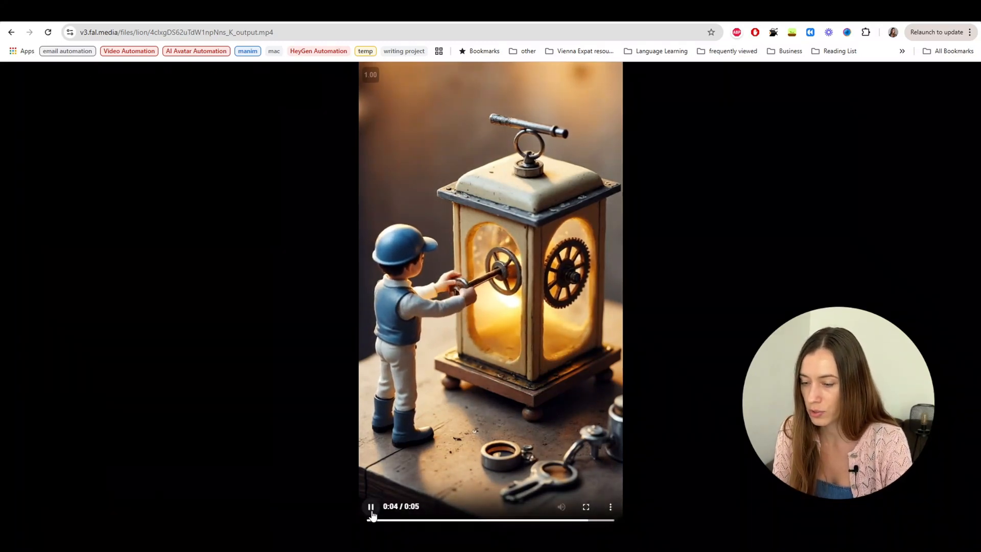
{"action": "left_click", "coordinate": [882, 11]}
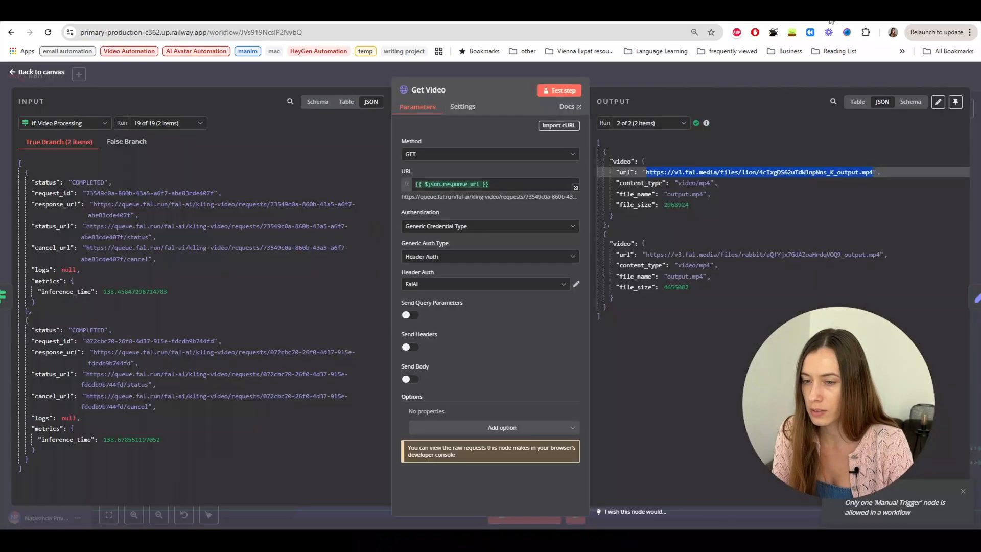
Step: Review how the "Set Video" node maps the video and sceneNumber fields, and close the node
{"action": "left_click", "coordinate": [736, 82]}
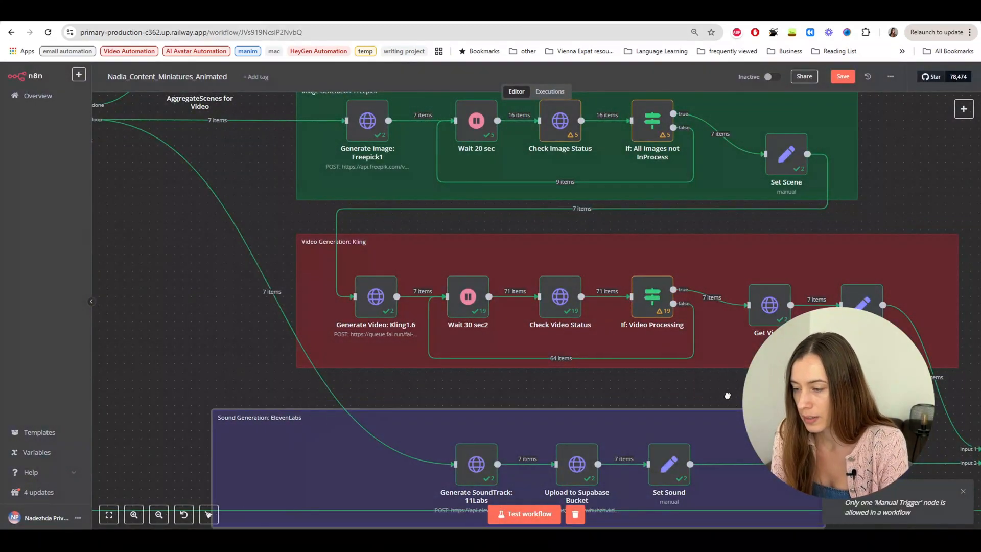
{"action": "scroll", "coordinate": [755, 314], "scroll_direction": "right", "scroll_amount": 5}
{"action": "double_click", "coordinate": [744, 327]}
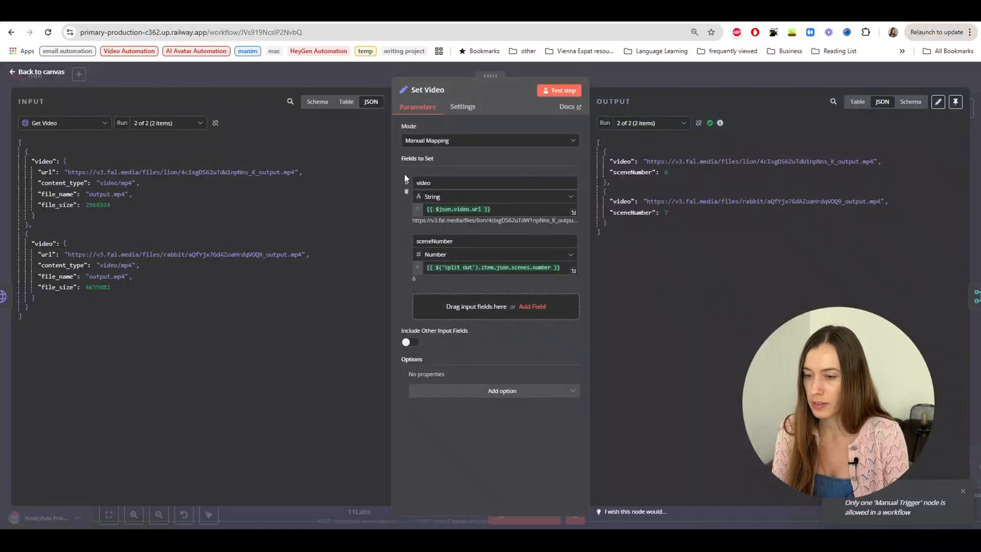
{"action": "left_click", "coordinate": [700, 73]}
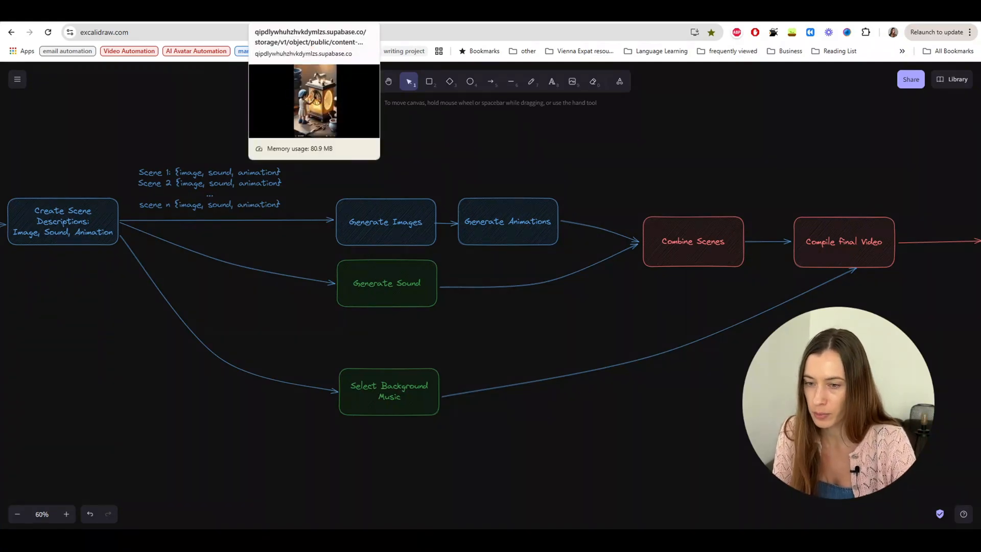
Step: Inspect the sound-generation endpoint in the "Generate SoundTrack: 11Labs" node's URL and switch to the ElevenLabs documentation
{"action": "left_click", "coordinate": [225, 13]}
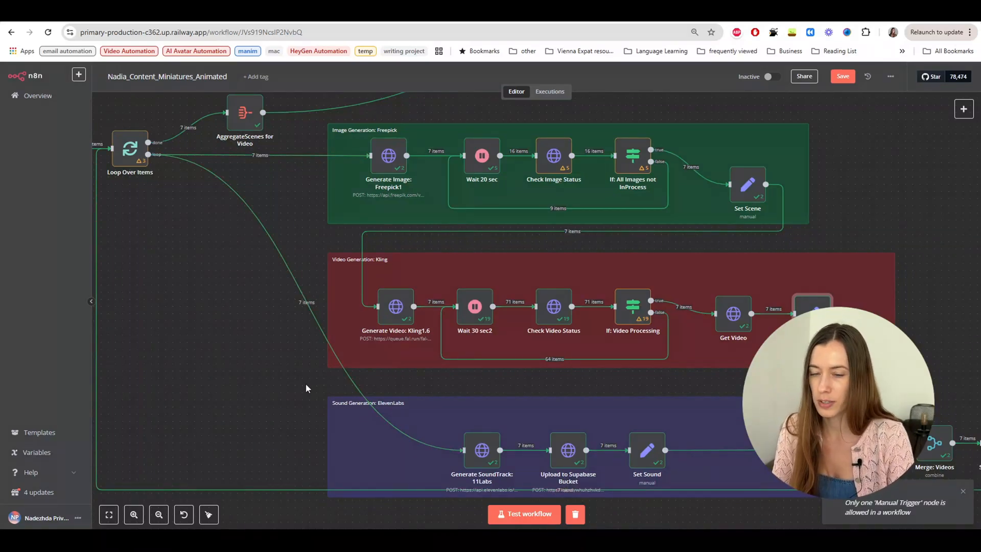
{"action": "double_click", "coordinate": [479, 453]}
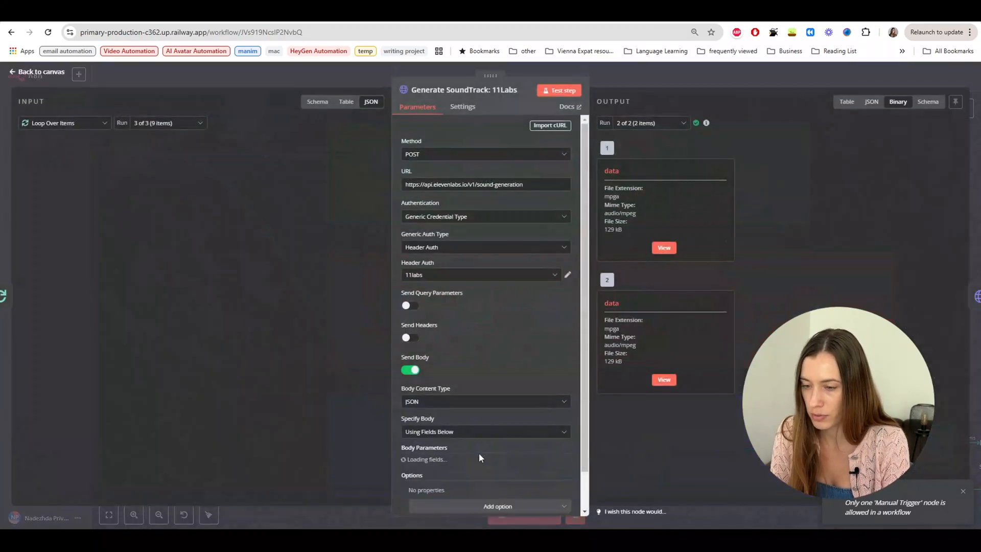
{"action": "left_click_drag", "start_coordinate": [523, 185], "coordinate": [481, 188]}
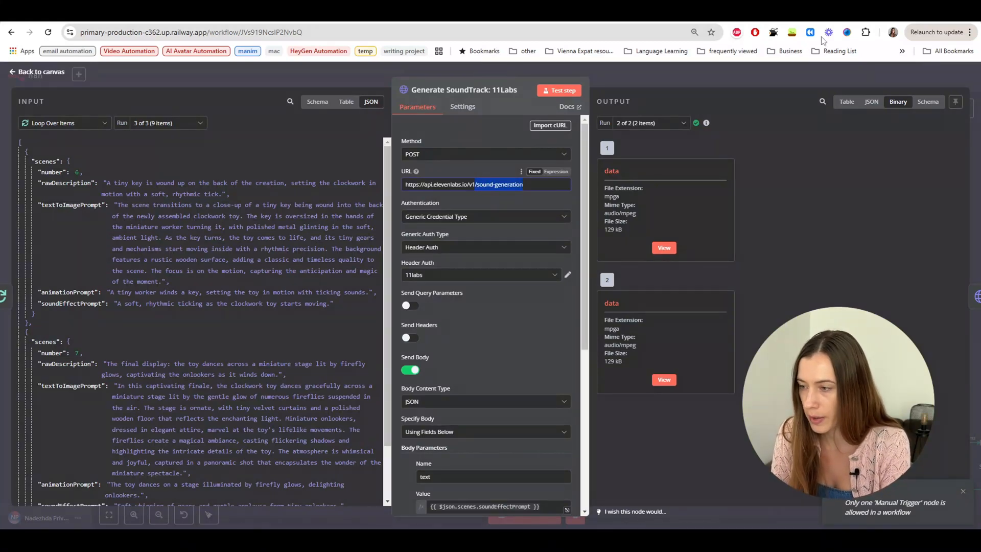
{"action": "left_click", "coordinate": [475, 13]}
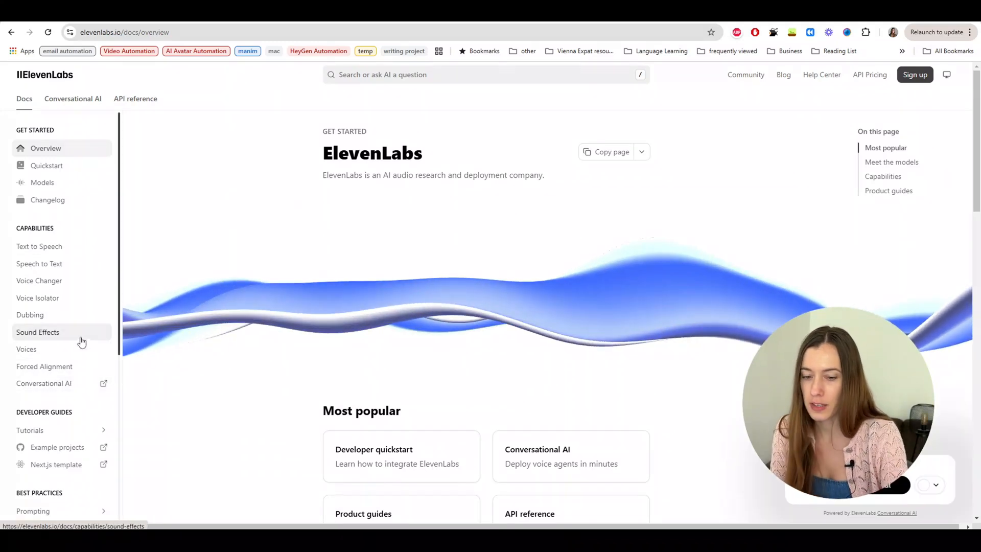
Step: Open the Sound Effects capability page and review its duration and prompt influence parameters, prompting guide and audio terminology
{"action": "left_click", "coordinate": [81, 337]}
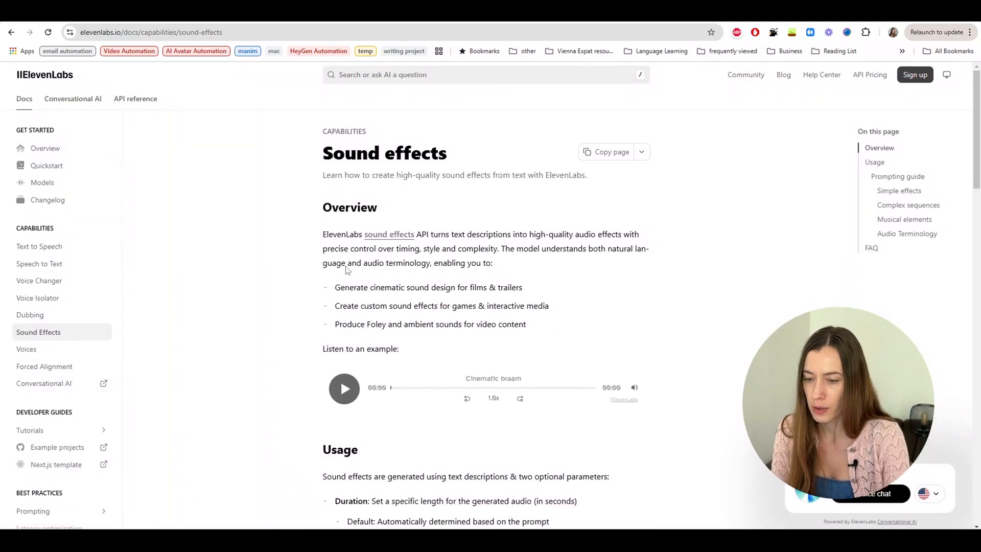
{"action": "scroll", "coordinate": [424, 225], "scroll_direction": "down", "scroll_amount": 6}
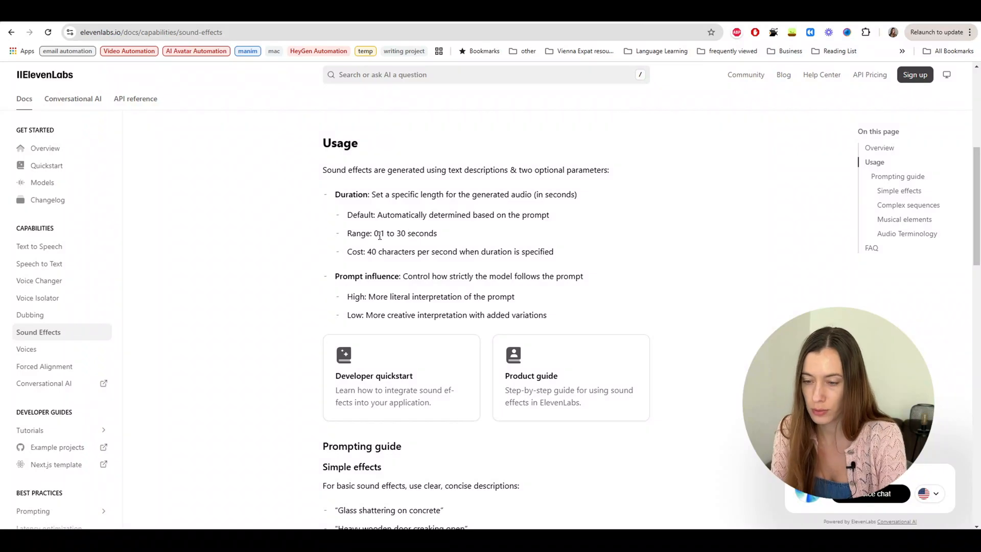
{"action": "scroll", "coordinate": [480, 244], "scroll_direction": "down", "scroll_amount": 9}
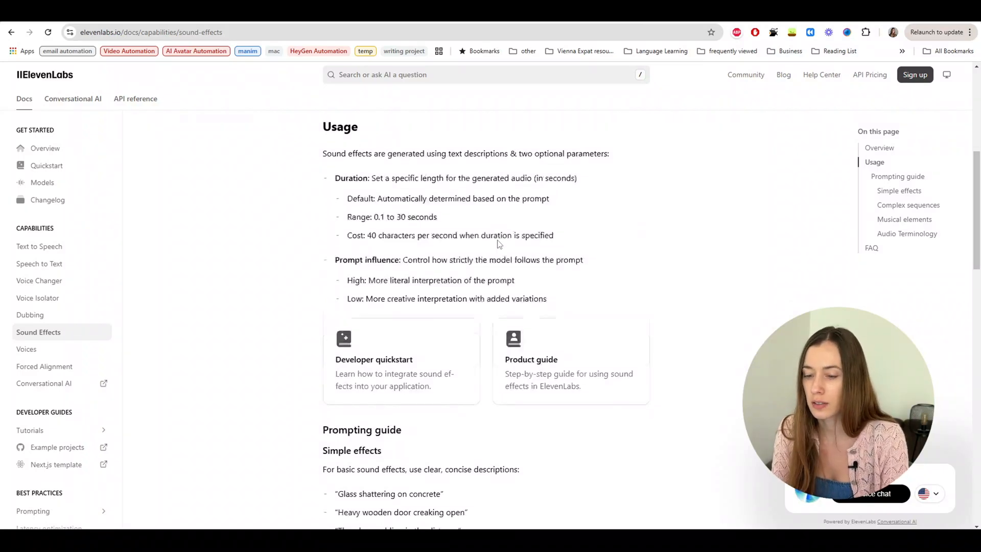
{"action": "scroll", "coordinate": [480, 244], "scroll_direction": "down", "scroll_amount": 10}
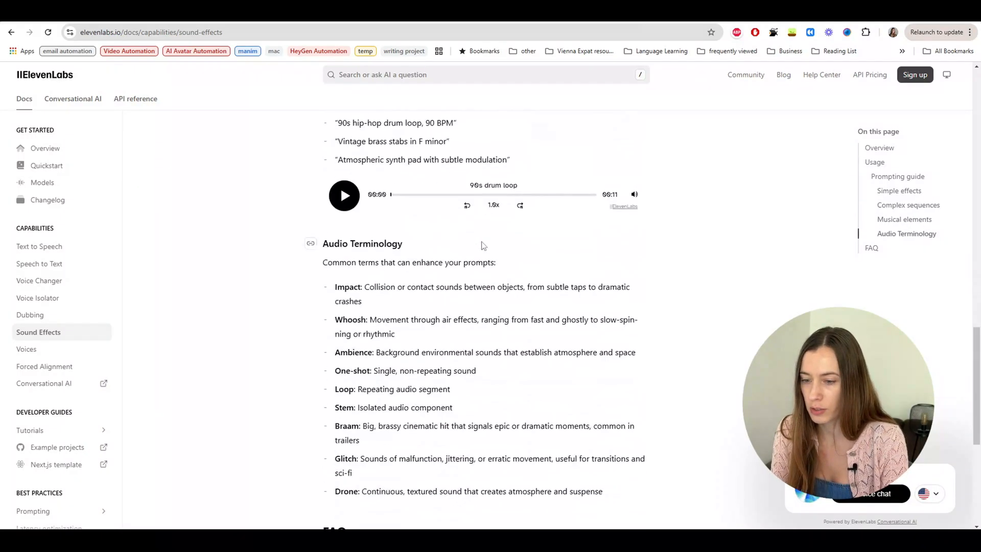
{"action": "scroll", "coordinate": [484, 235], "scroll_direction": "up", "scroll_amount": 12}
{"action": "scroll", "coordinate": [485, 224], "scroll_direction": "up", "scroll_amount": 15}
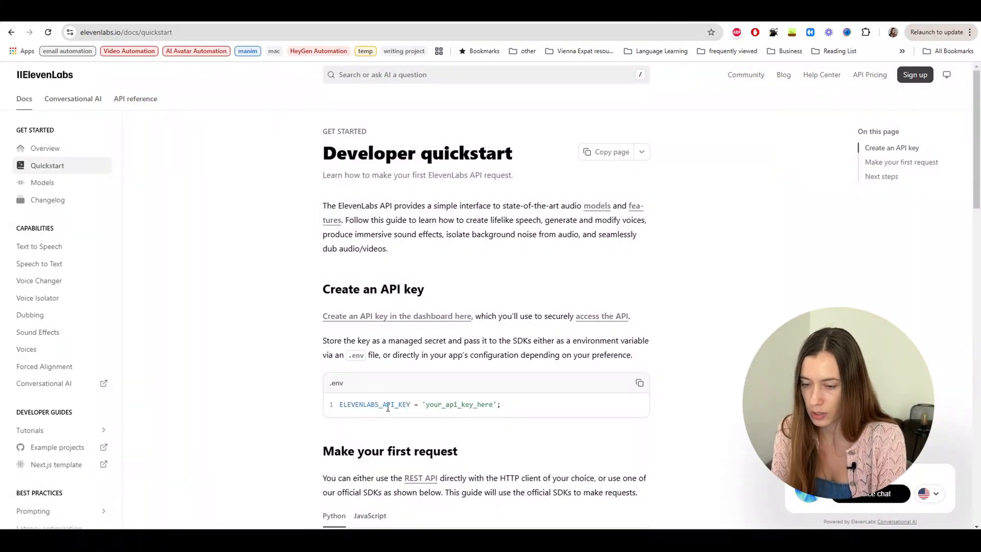
Step: Examine the Developer quickstart page, covering API key creation, the first request examples and the next steps
{"action": "scroll", "coordinate": [388, 401], "scroll_direction": "down", "scroll_amount": 3}
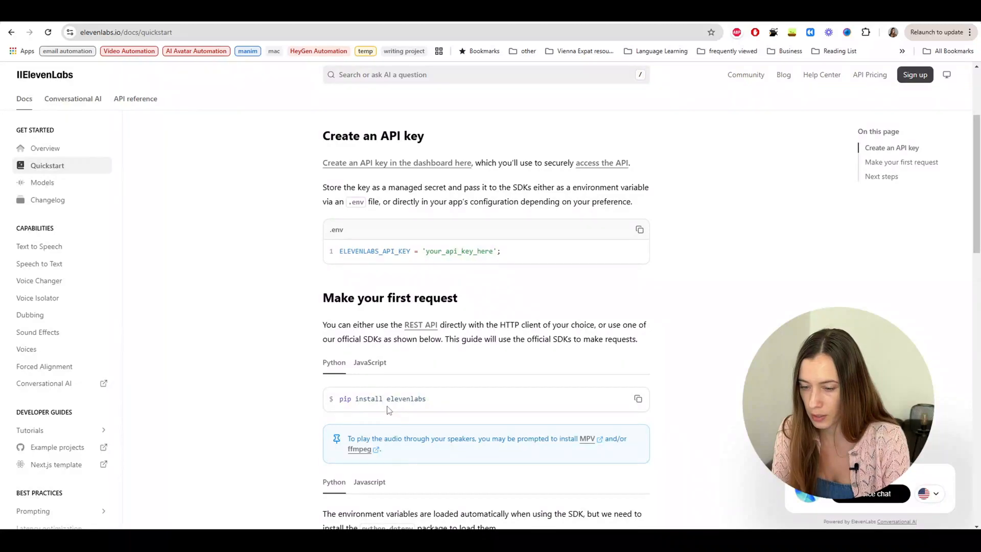
{"action": "scroll", "coordinate": [367, 341], "scroll_direction": "down", "scroll_amount": 5}
{"action": "scroll", "coordinate": [356, 364], "scroll_direction": "down", "scroll_amount": 3}
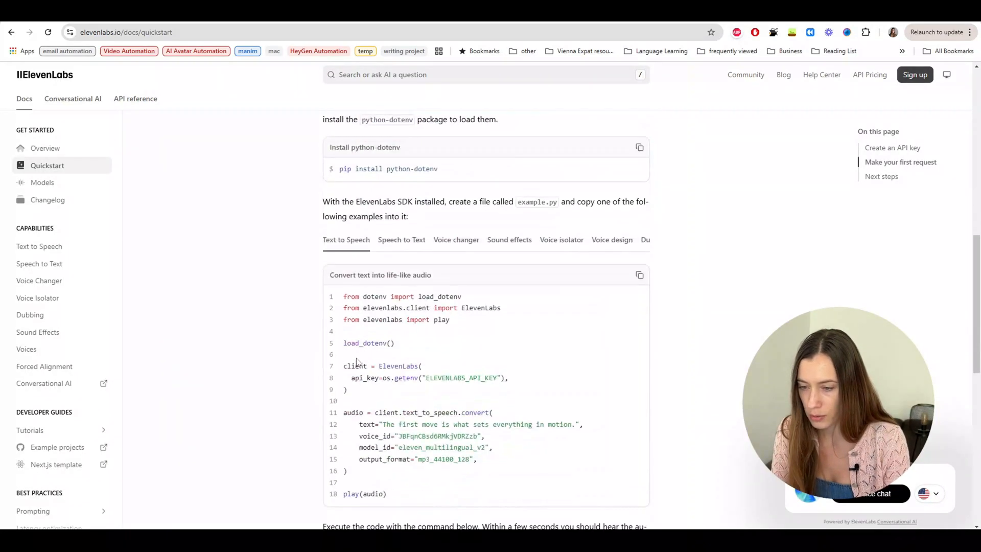
{"action": "scroll", "coordinate": [460, 240], "scroll_direction": "up", "scroll_amount": 11}
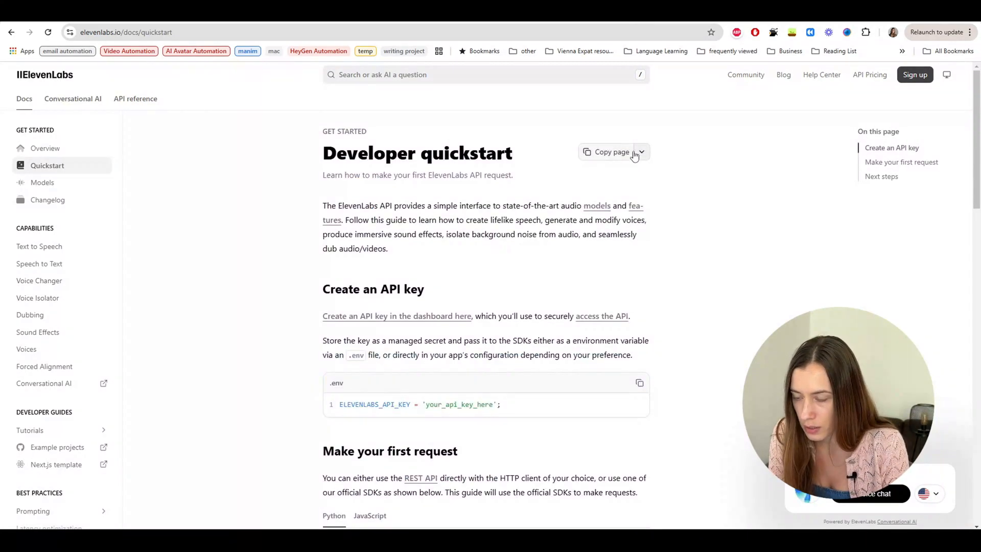
{"action": "scroll", "coordinate": [291, 240], "scroll_direction": "down", "scroll_amount": 17}
{"action": "scroll", "coordinate": [294, 248], "scroll_direction": "down", "scroll_amount": 3}
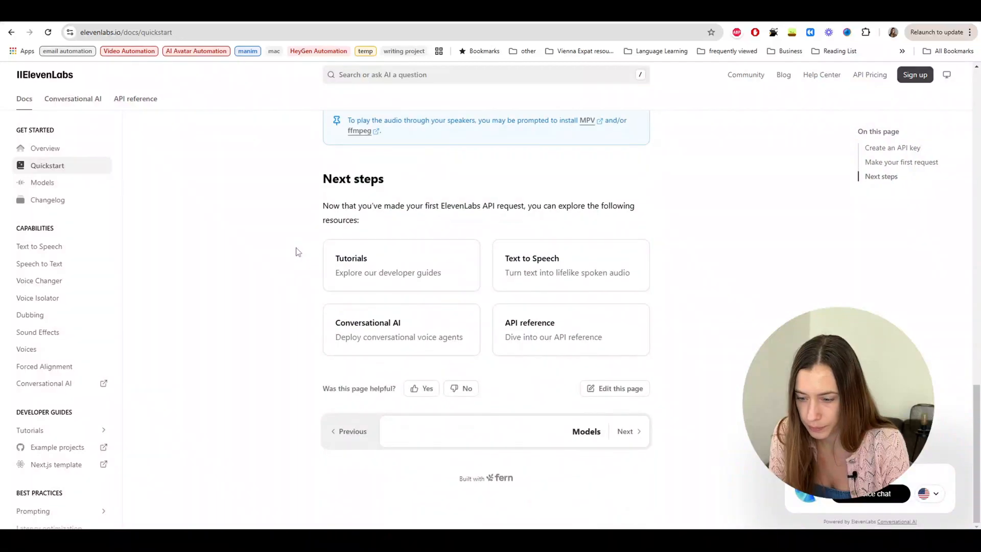
{"action": "scroll", "coordinate": [286, 240], "scroll_direction": "up", "scroll_amount": 10}
Step: Open the "Create sound effect" endpoint in the API reference and show its request example as cURL
{"action": "left_click", "coordinate": [136, 102]}
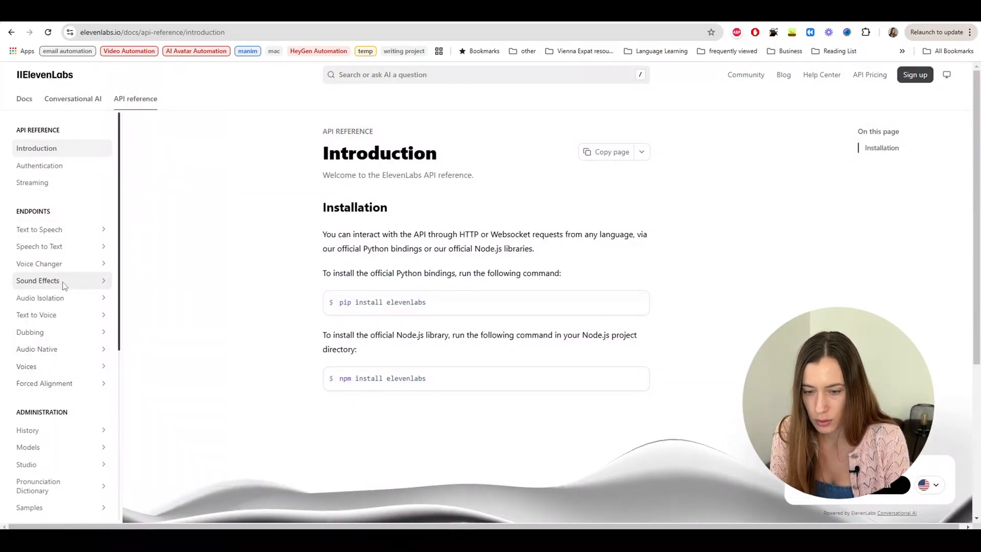
{"action": "left_click", "coordinate": [37, 281]}
{"action": "left_click", "coordinate": [63, 301]}
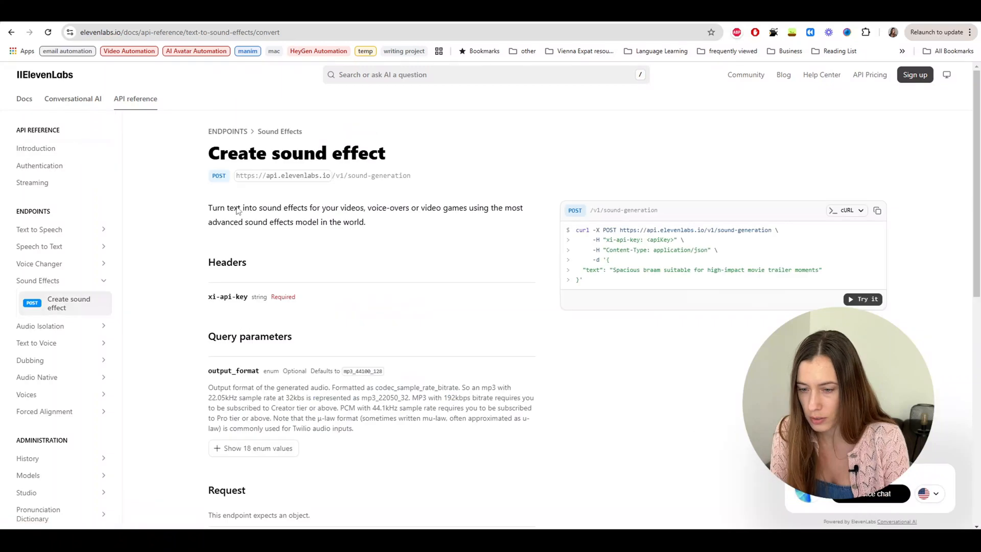
{"action": "left_click", "coordinate": [849, 210]}
{"action": "left_click", "coordinate": [841, 224]}
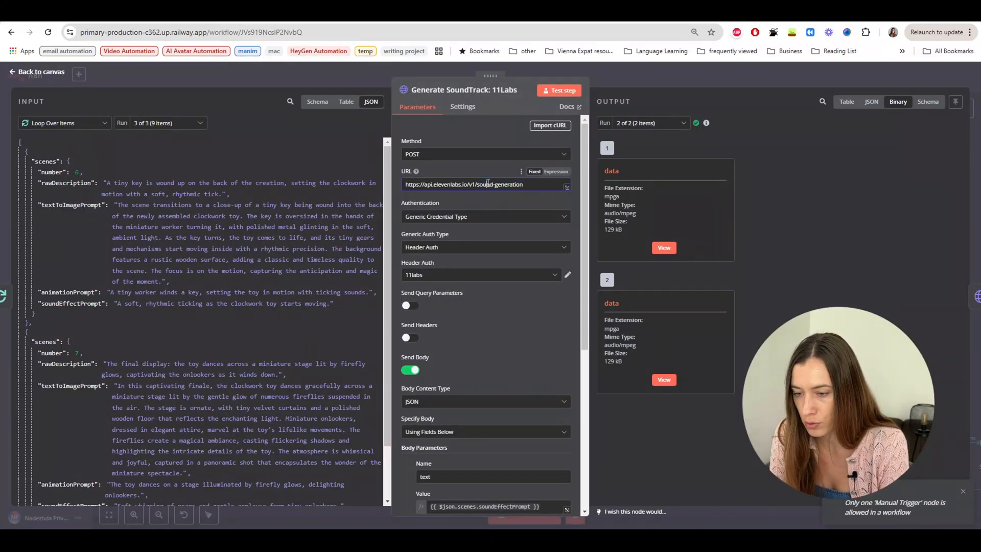
Step: Review the "Generate SoundTrack: 11Labs" node's text, duration_seconds and prompt_influence body parameters and its binary audio output, and close the node
{"action": "scroll", "coordinate": [525, 253], "scroll_direction": "down", "scroll_amount": 3}
{"action": "scroll", "coordinate": [524, 253], "scroll_direction": "down", "scroll_amount": 1}
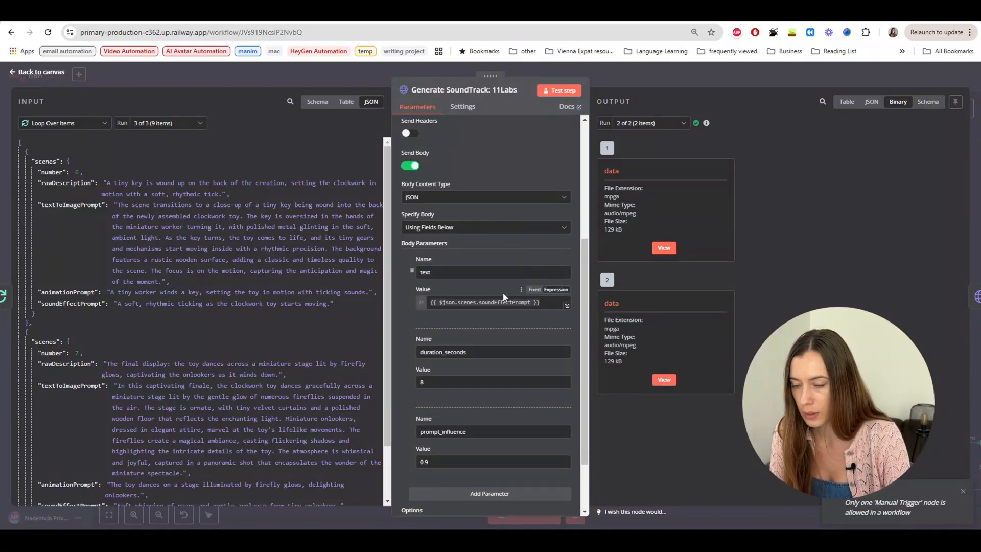
{"action": "left_click", "coordinate": [480, 305]}
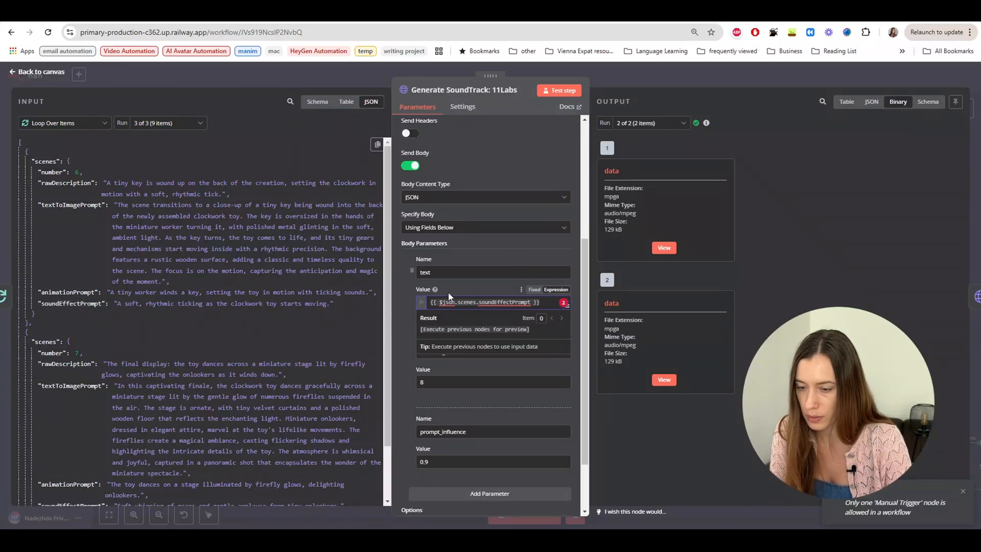
{"action": "left_click", "coordinate": [406, 296]}
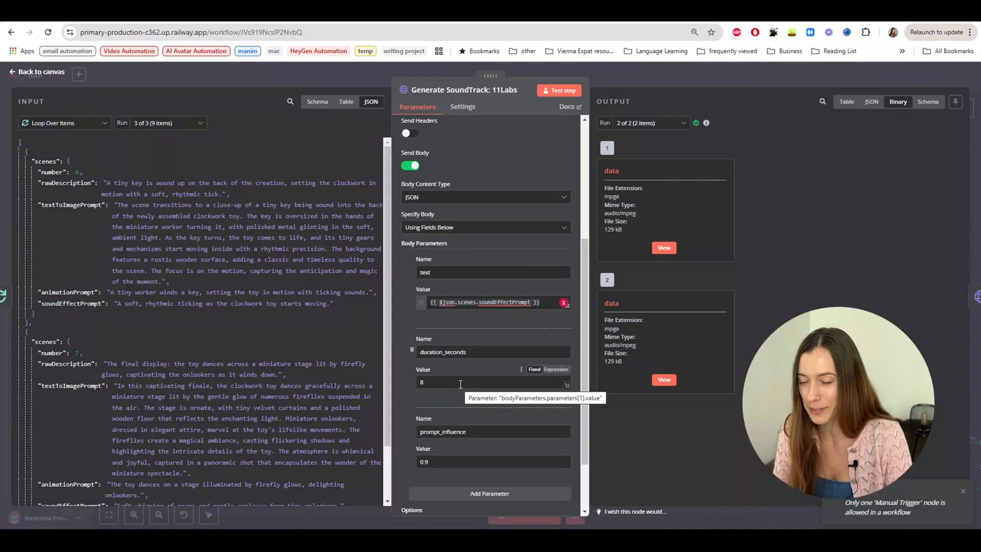
{"action": "scroll", "coordinate": [465, 390], "scroll_direction": "down", "scroll_amount": 1}
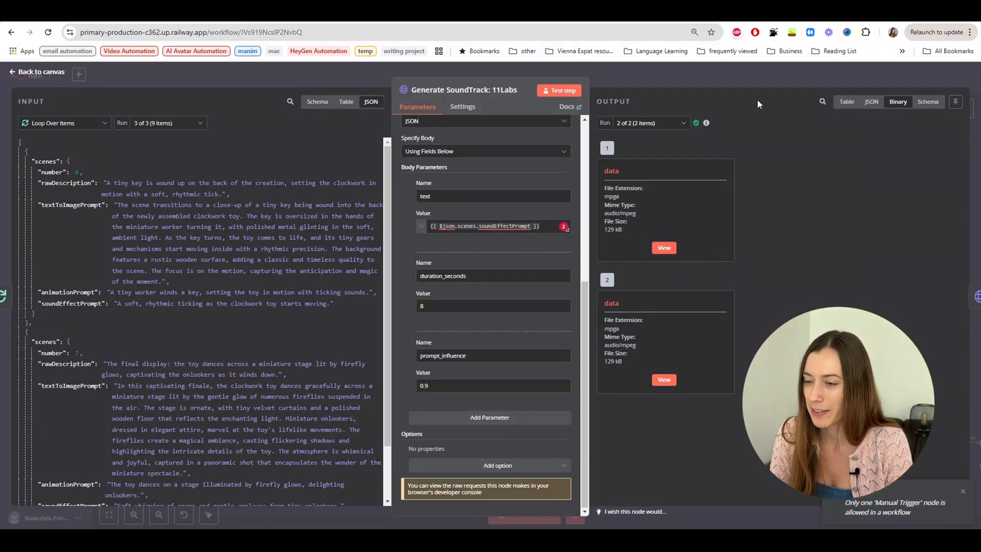
{"action": "left_click", "coordinate": [746, 74]}
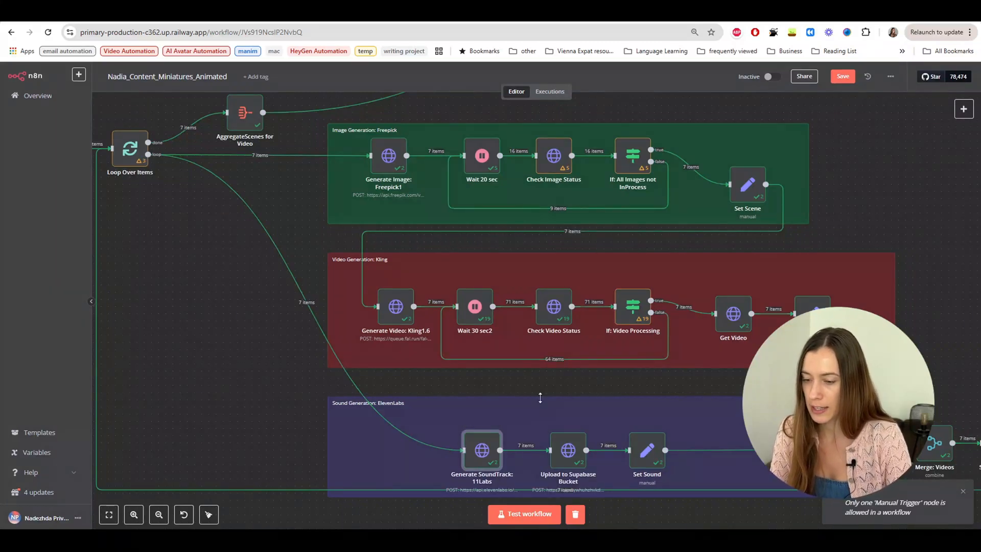
{"action": "double_click", "coordinate": [481, 448]}
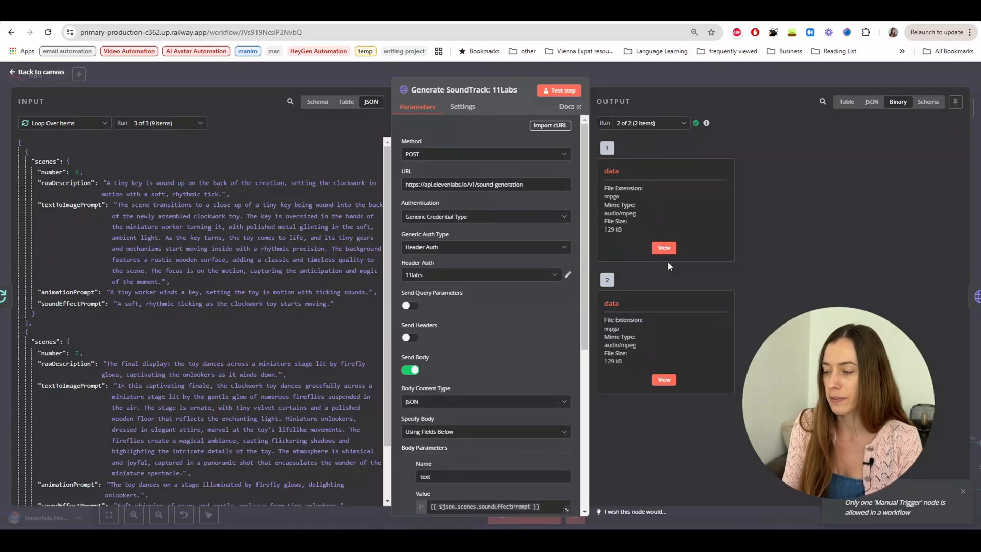
{"action": "left_click", "coordinate": [684, 81]}
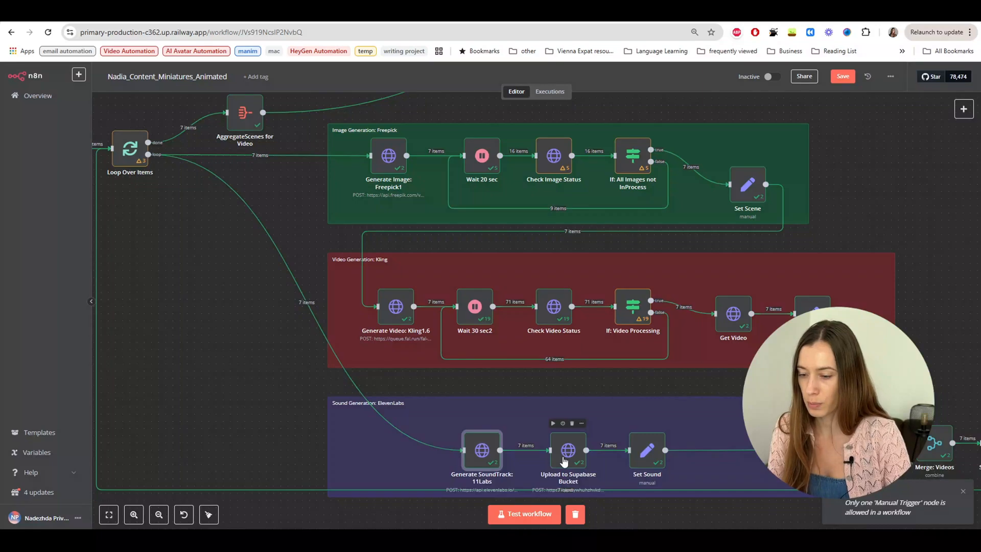
Step: Open the "Upload to Supabase Bucket" node and review its URL, including the content-automation/11labs path and timestamped mp3 name, and the binary body settings
{"action": "double_click", "coordinate": [565, 457]}
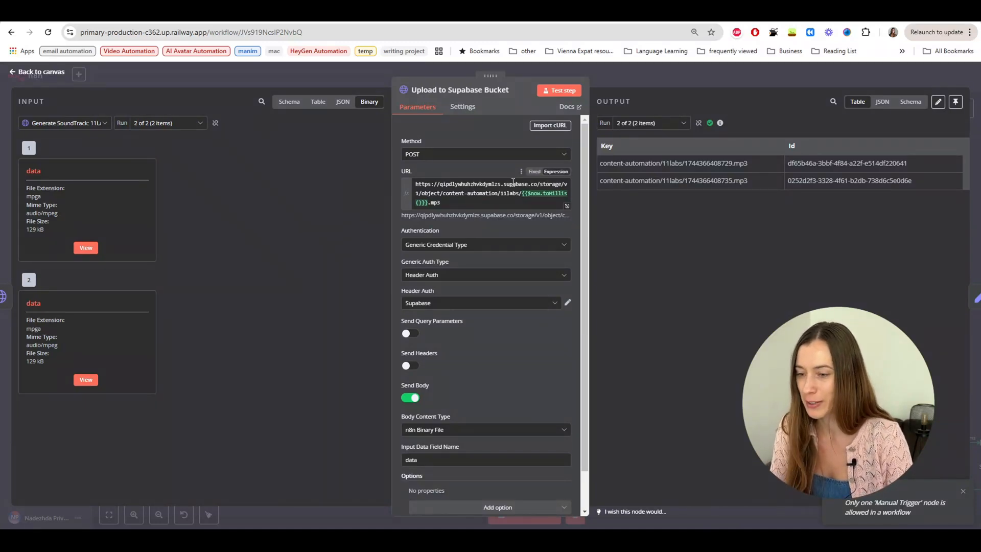
{"action": "double_click", "coordinate": [544, 184]}
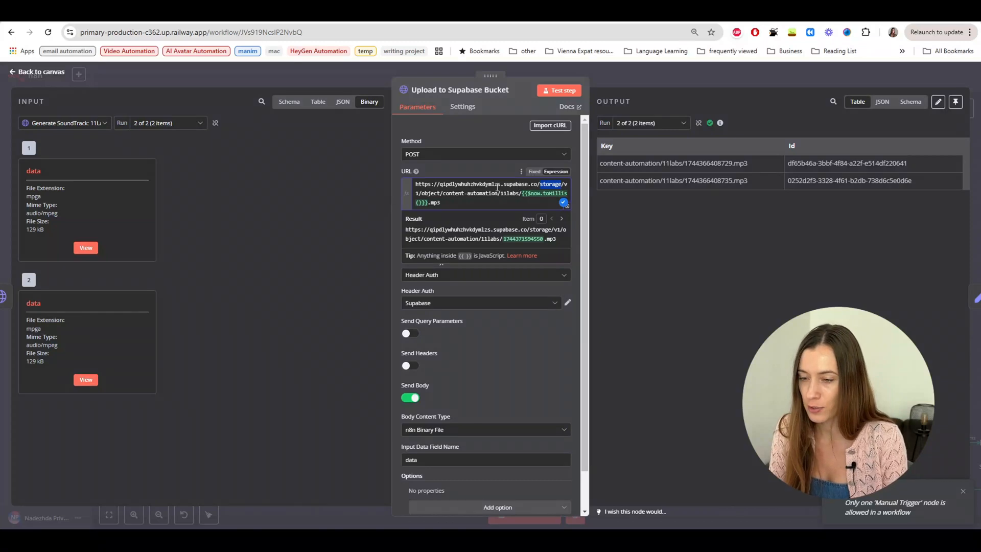
{"action": "left_click_drag", "start_coordinate": [443, 193], "coordinate": [518, 197]}
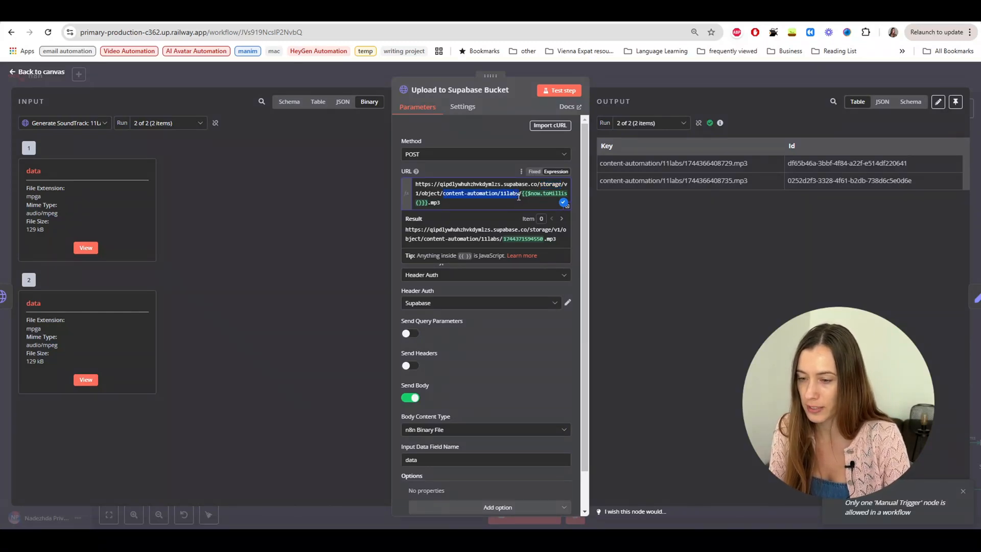
{"action": "left_click", "coordinate": [452, 200]}
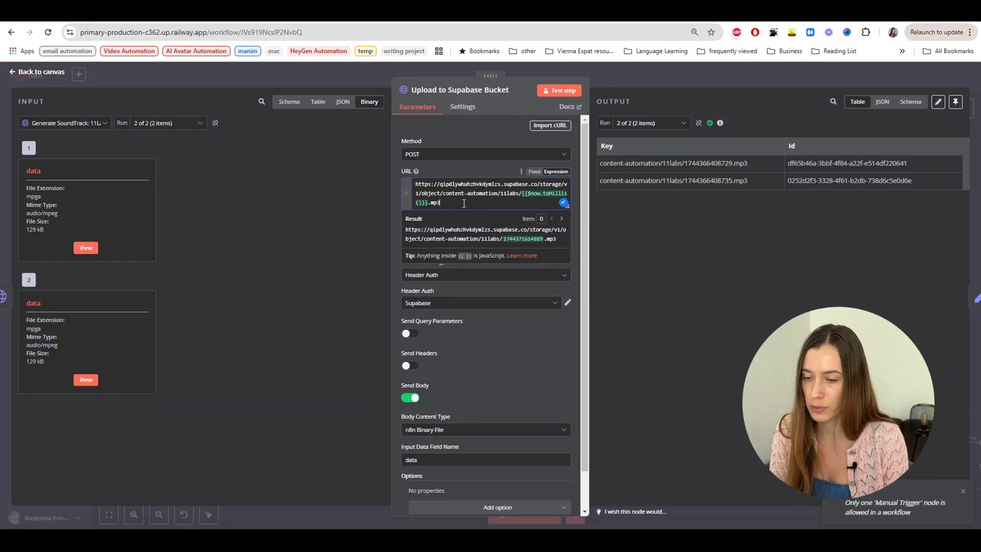
{"action": "left_click_drag", "start_coordinate": [463, 202], "coordinate": [430, 198]}
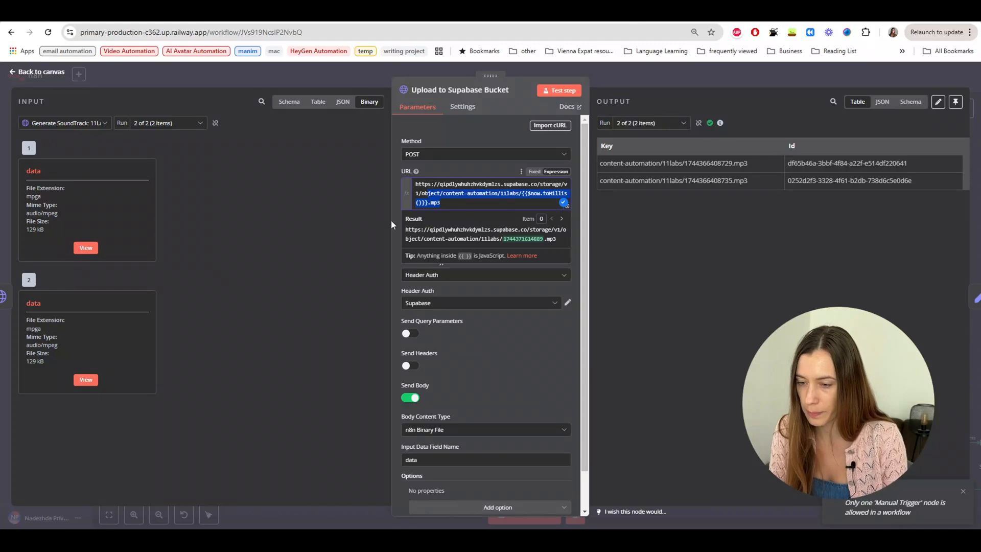
{"action": "left_click", "coordinate": [466, 128]}
{"action": "scroll", "coordinate": [455, 283], "scroll_direction": "down", "scroll_amount": 1}
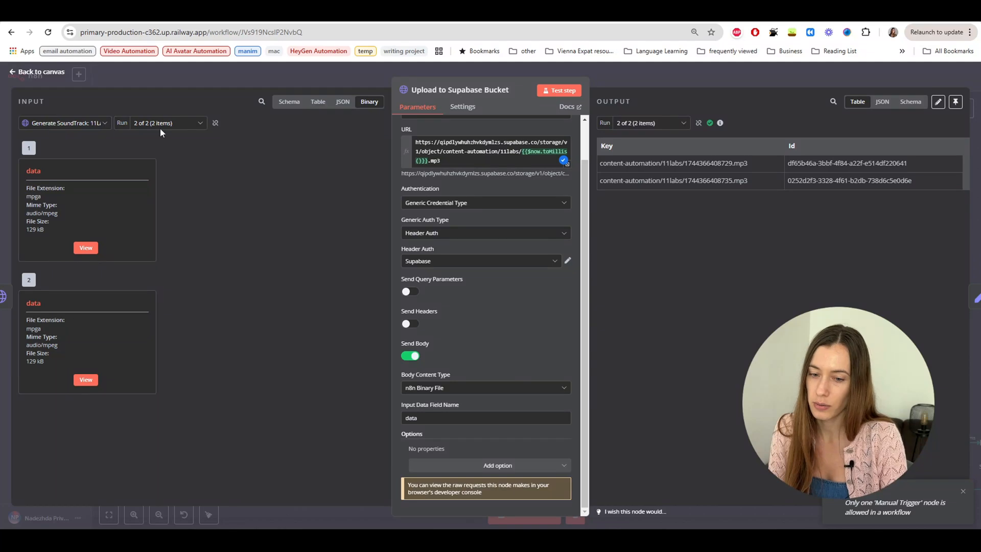
Step: View the first input audio file of the "Upload to Supabase Bucket" node and play it
{"action": "left_click", "coordinate": [86, 248]}
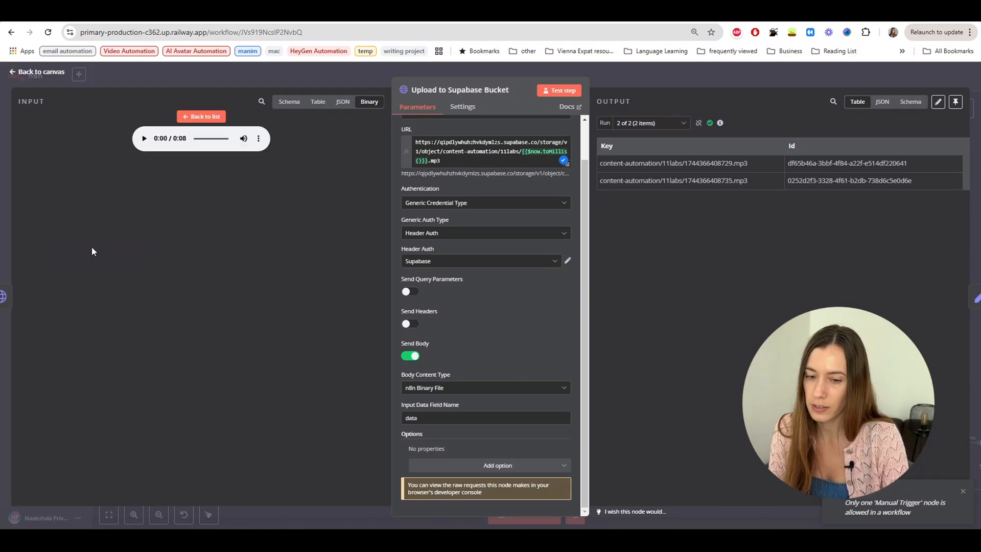
{"action": "left_click", "coordinate": [144, 143]}
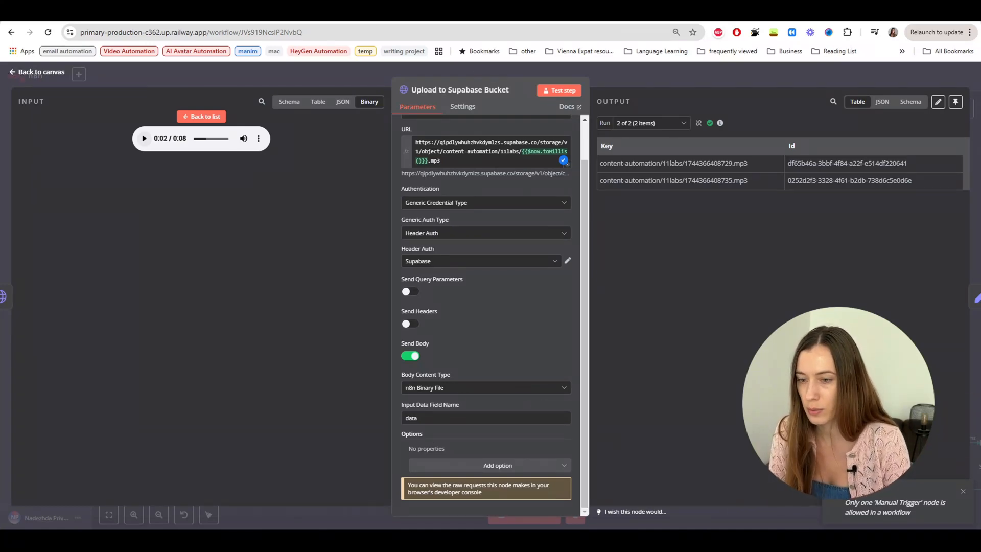
Step: Switch to Supabase Storage, preview 1743695286565.mp3 in the content-automation bucket's 11labs folder, and return to the n8n workflow
{"action": "left_click", "coordinate": [327, 11]}
{"action": "left_click", "coordinate": [47, 200]}
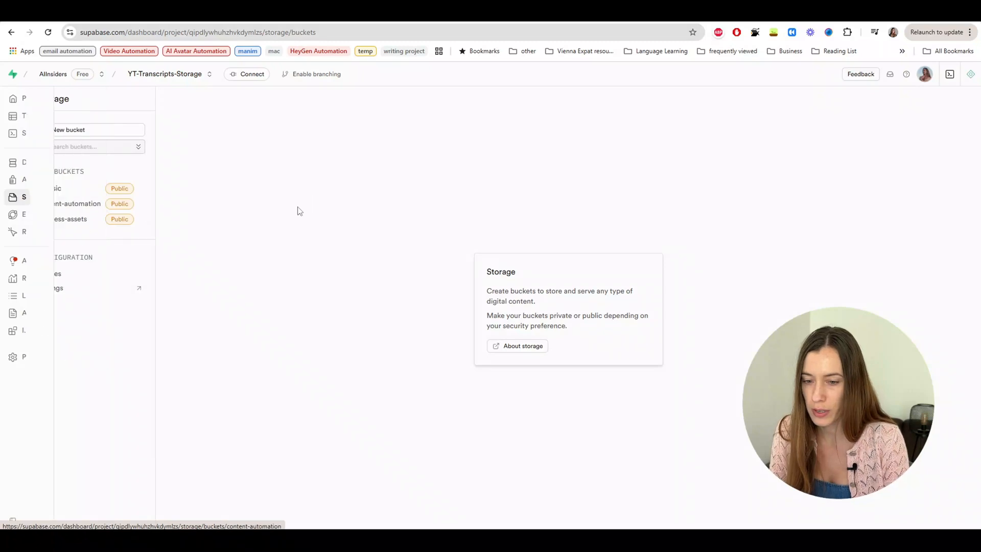
{"action": "left_click", "coordinate": [57, 204]}
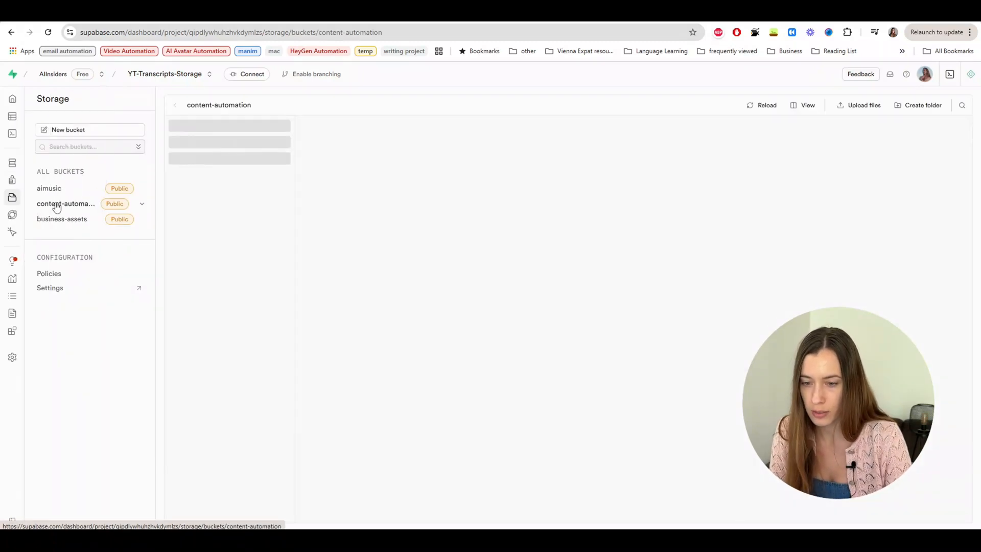
{"action": "left_click", "coordinate": [200, 131]}
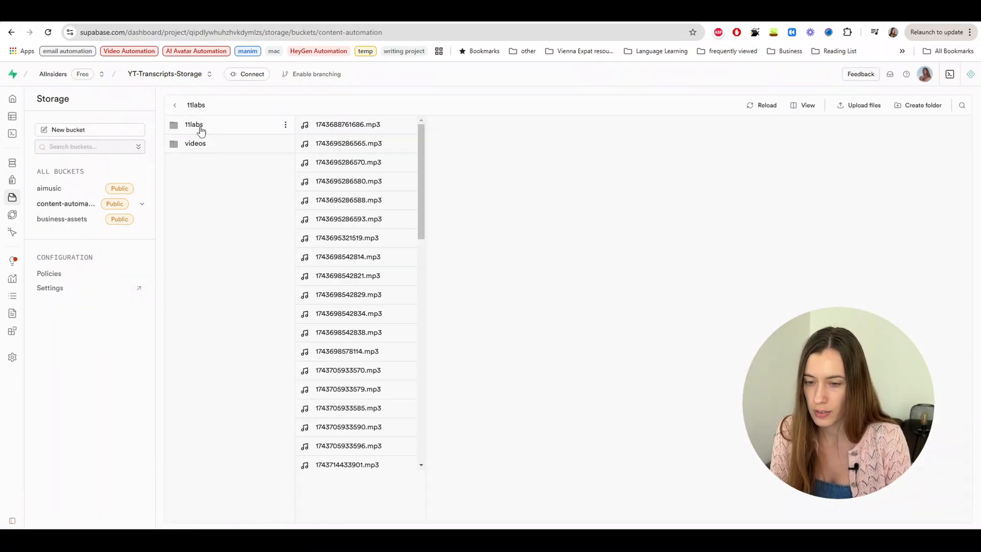
{"action": "left_click", "coordinate": [358, 143]}
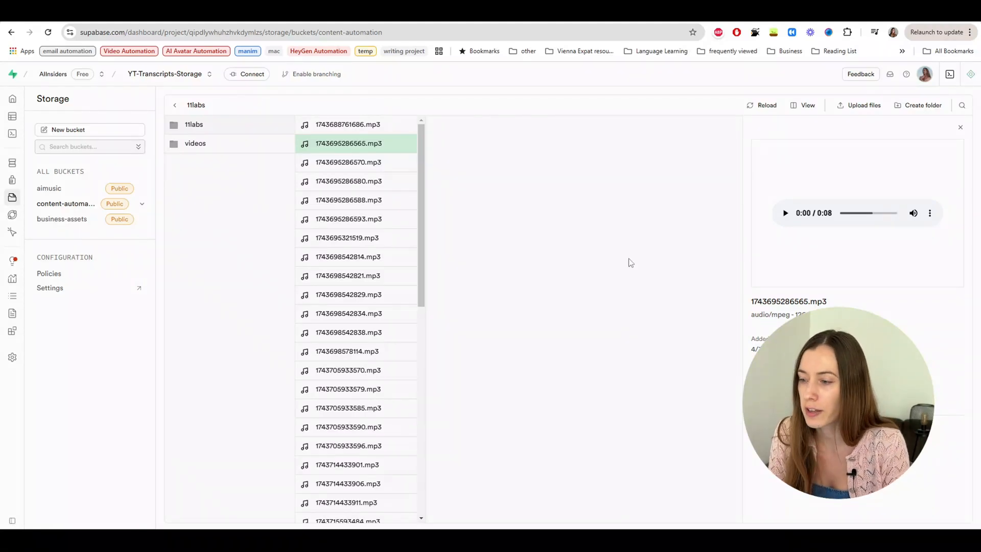
{"action": "left_click", "coordinate": [215, 13]}
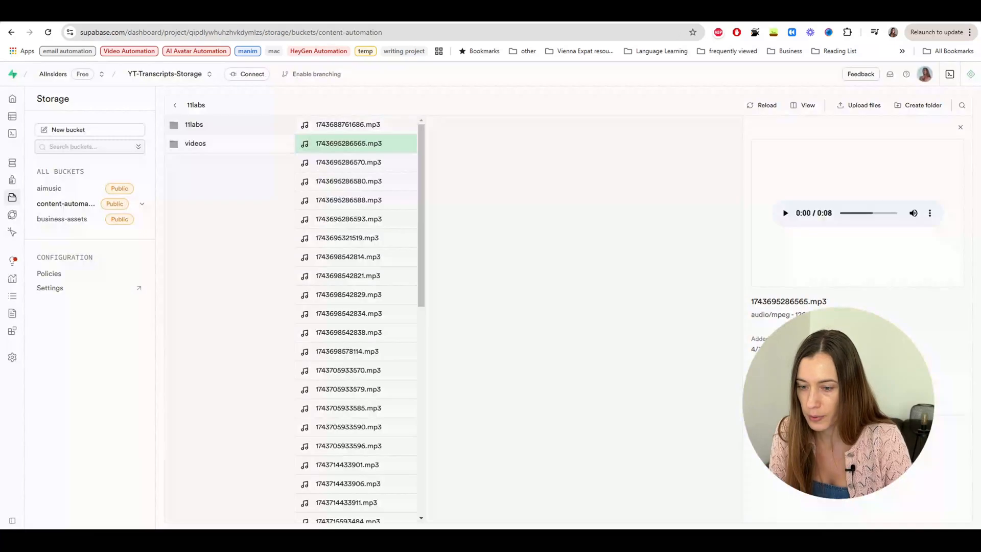
Step: Load the first sound URL from the "Set Sound" node's output in a new browser tab and pause its playback
{"action": "left_click", "coordinate": [407, 144]}
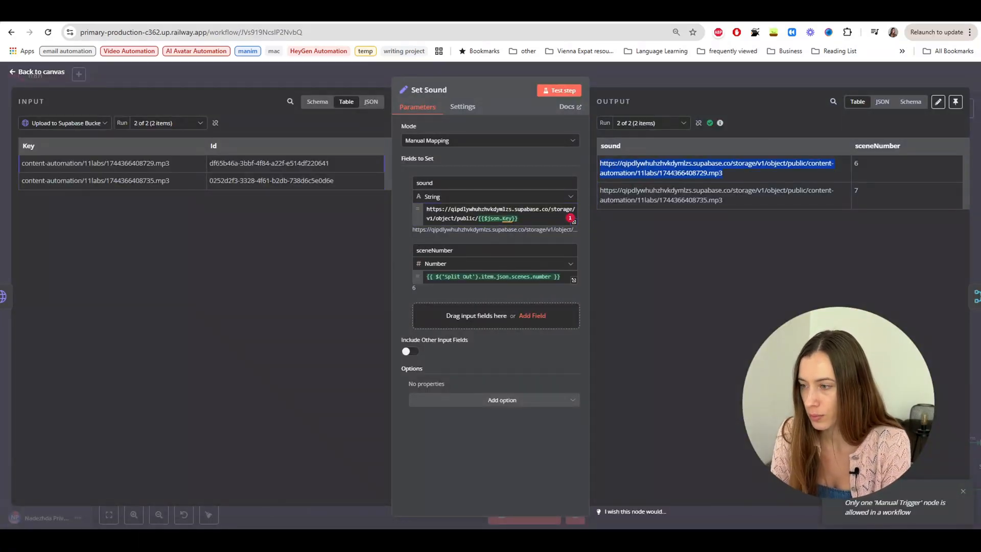
{"action": "key", "text": "ctrl+t"}
{"action": "type", "text": "https://qipdlywhuhzhvkdymlzs.supabase.co/storage/v1/object/public/content-automation/11labs/1744366408729.mp3"}
{"action": "key", "text": "Return"}
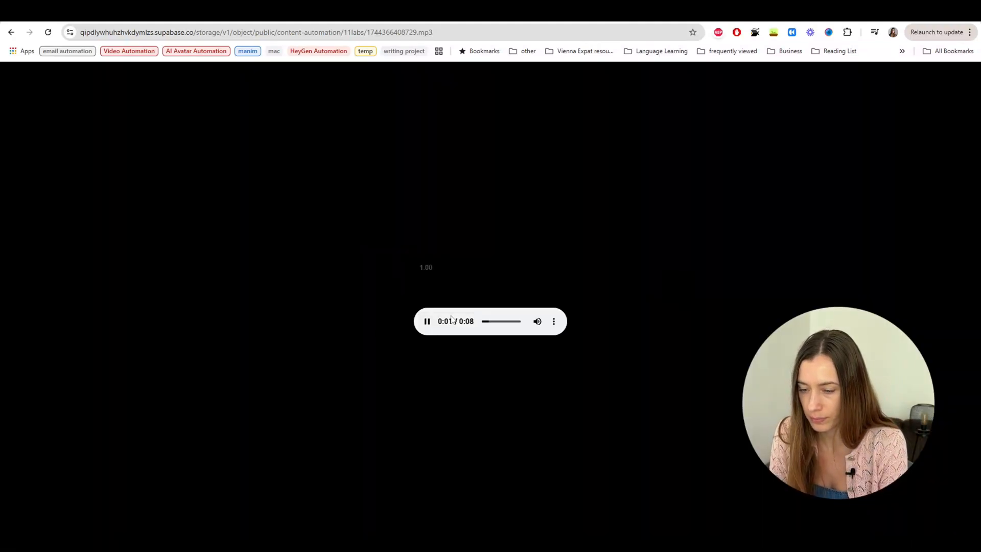
{"action": "left_click", "coordinate": [427, 321]}
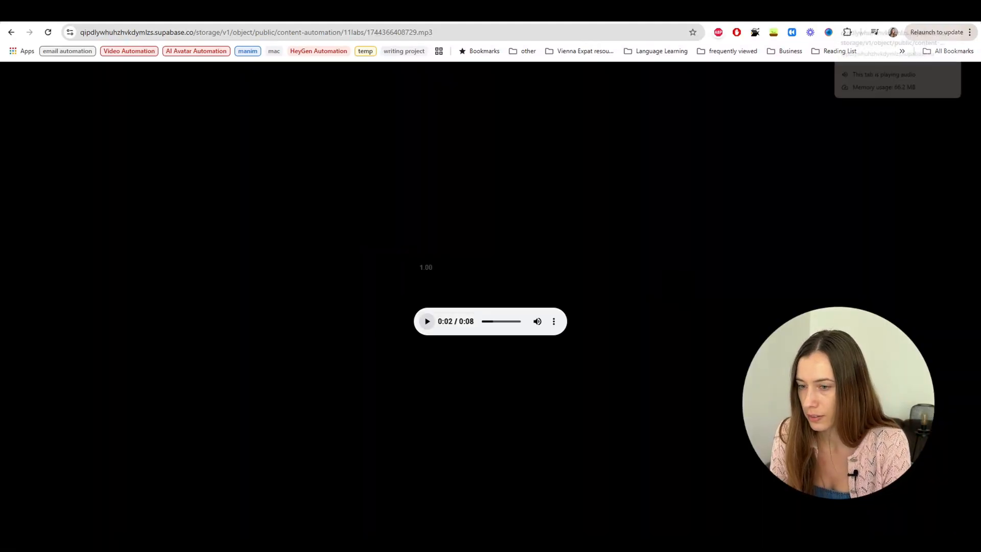
Step: Close the "Set Sound" node in n8n, view the scene pipeline diagram in Excalidraw, and return to the n8n workflow
{"action": "left_click", "coordinate": [849, 19]}
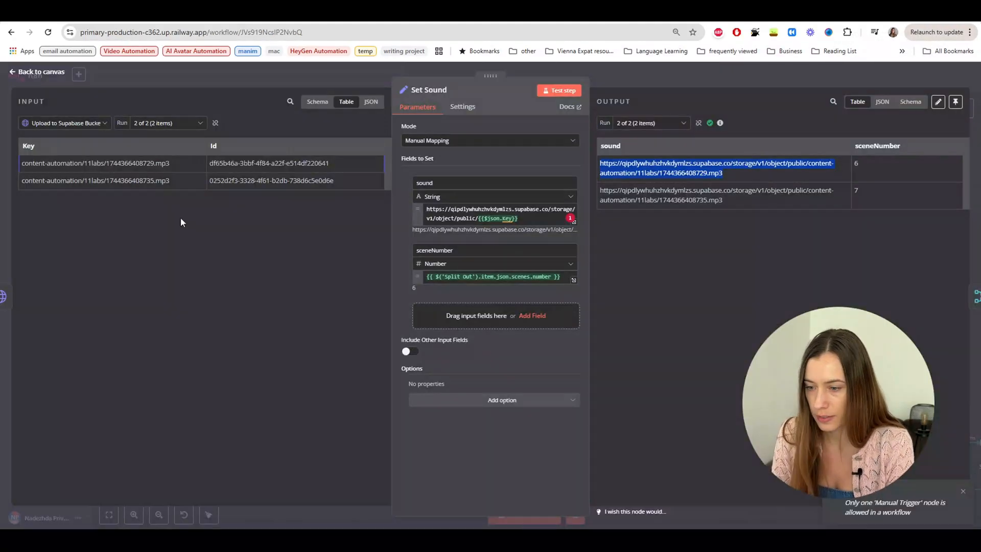
{"action": "left_click", "coordinate": [691, 77]}
{"action": "left_click", "coordinate": [358, 18]}
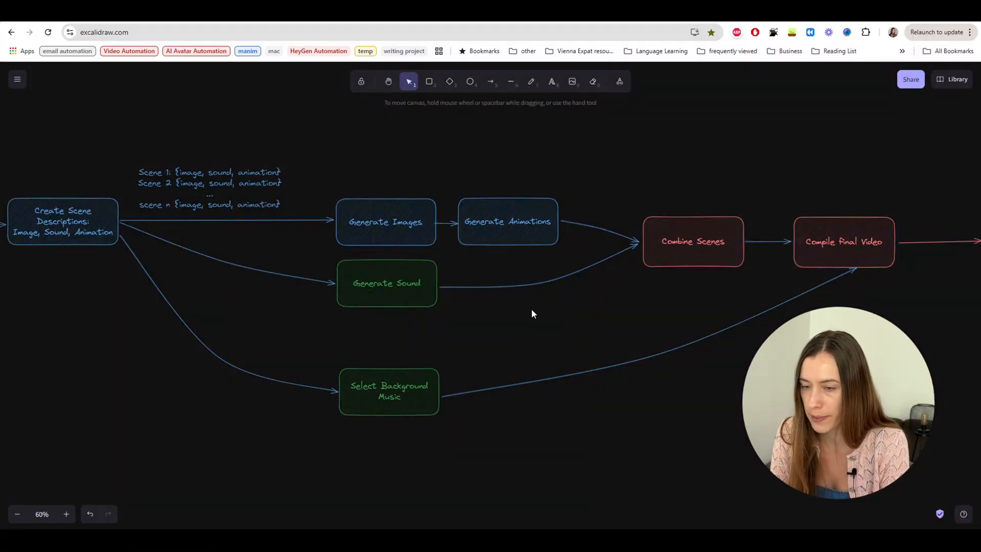
{"action": "left_click", "coordinate": [266, 19]}
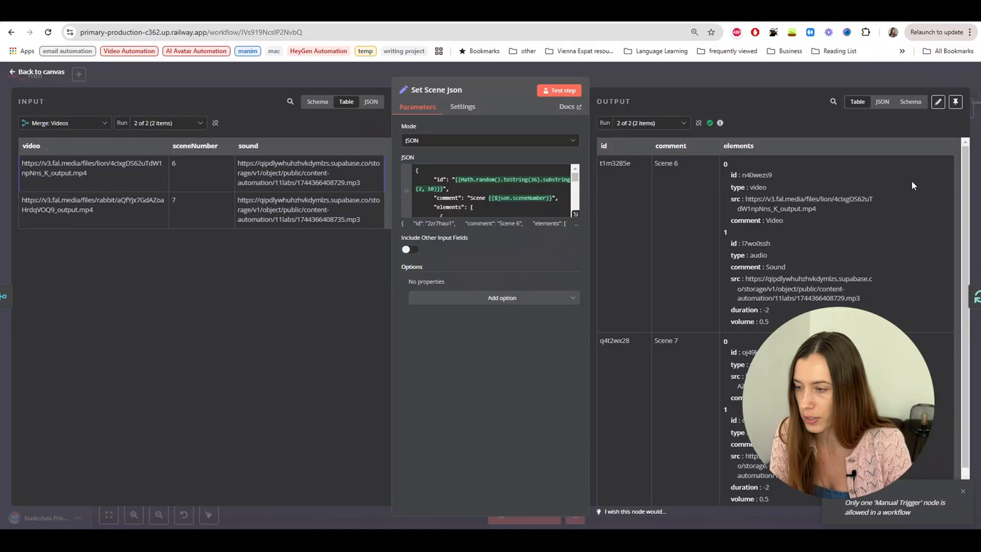
Step: Show the "Set Scene Json" node's output as JSON and open its JSON expression in the full editor
{"action": "left_click", "coordinate": [883, 101]}
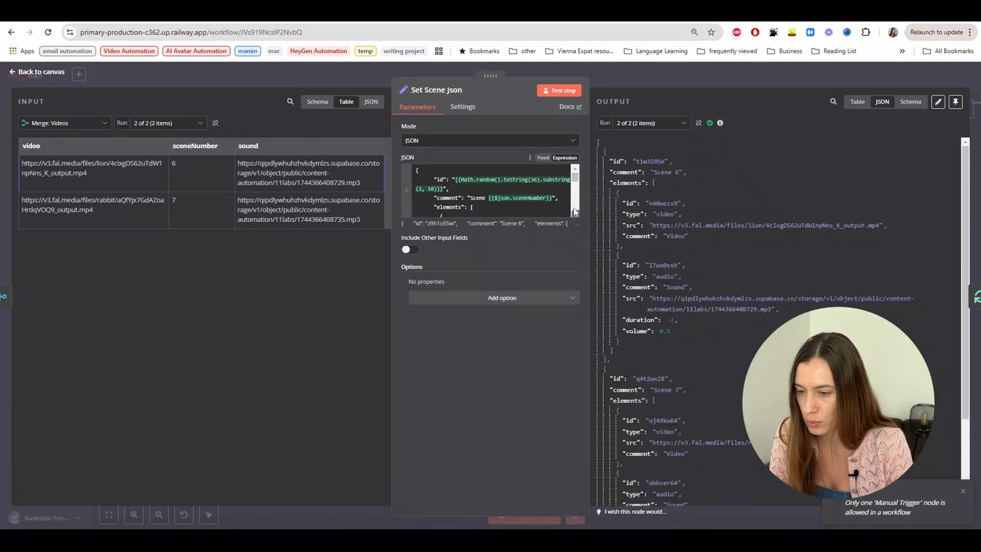
{"action": "scroll", "coordinate": [526, 210], "scroll_direction": "down", "scroll_amount": 2}
{"action": "scroll", "coordinate": [495, 218], "scroll_direction": "up", "scroll_amount": 2}
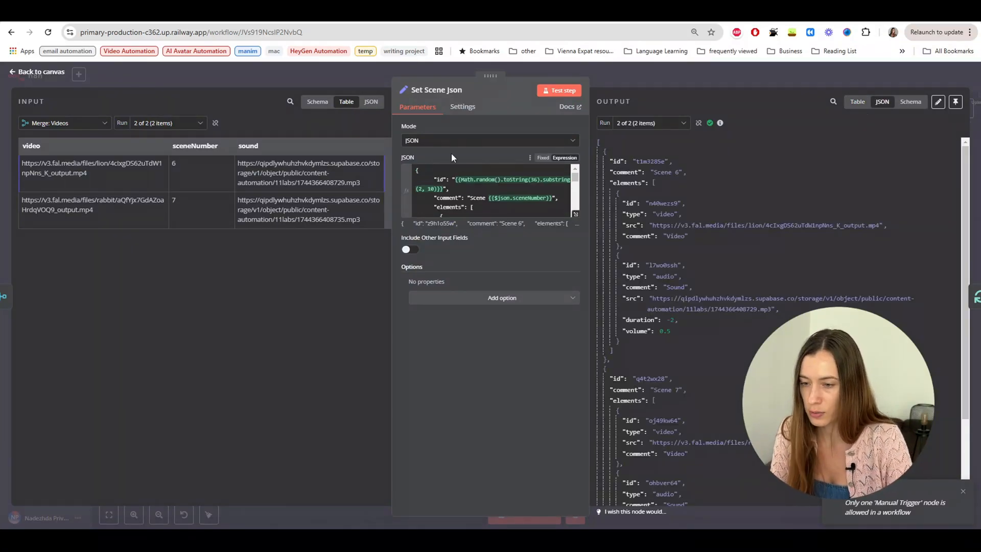
{"action": "left_click", "coordinate": [576, 214]}
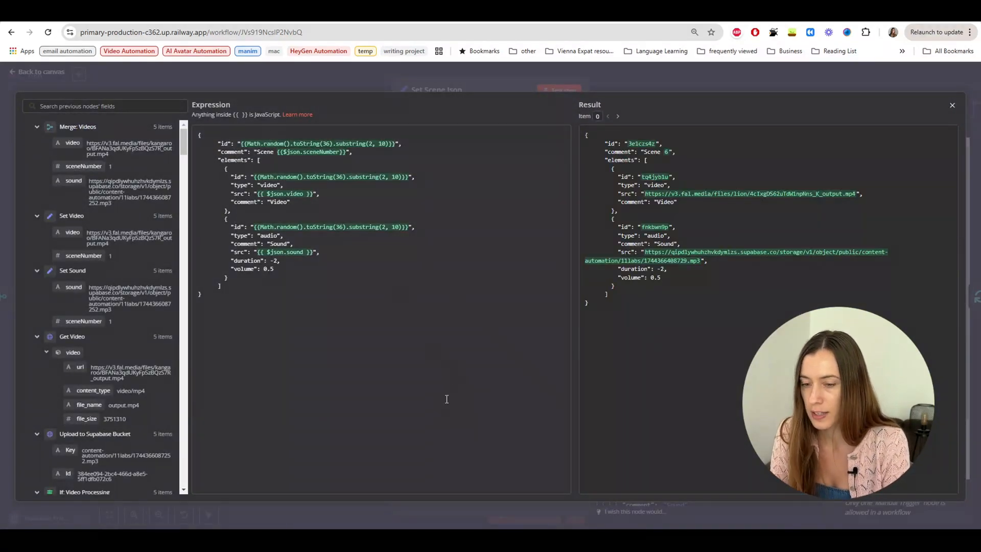
Step: Examine the scene JSON expression and its result, highlighting the Sound element's volume and duration lines
{"action": "left_click", "coordinate": [258, 160]}
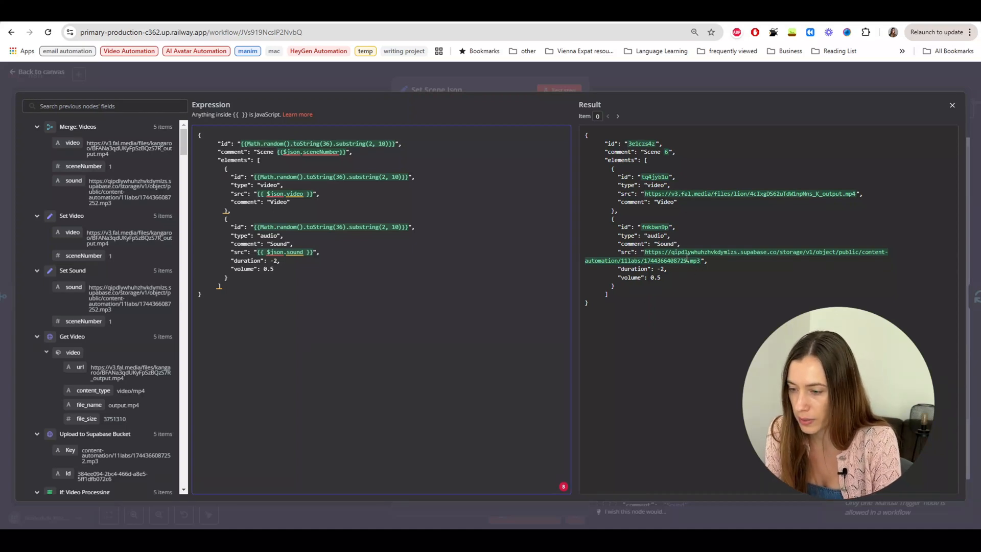
{"action": "key", "text": "ctrl+a"}
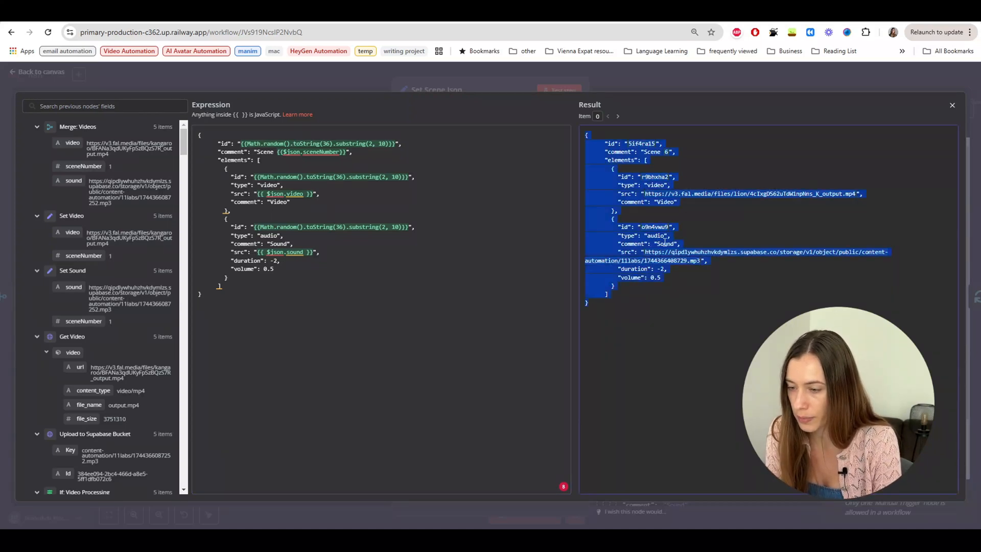
{"action": "left_click", "coordinate": [677, 243]}
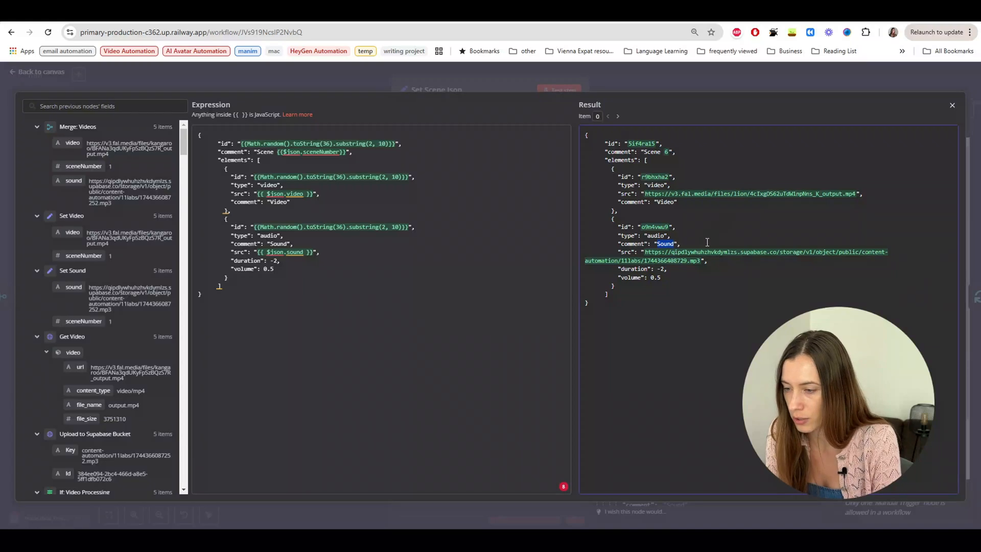
{"action": "left_click", "coordinate": [658, 279]}
{"action": "left_click_drag", "start_coordinate": [658, 280], "coordinate": [568, 277]}
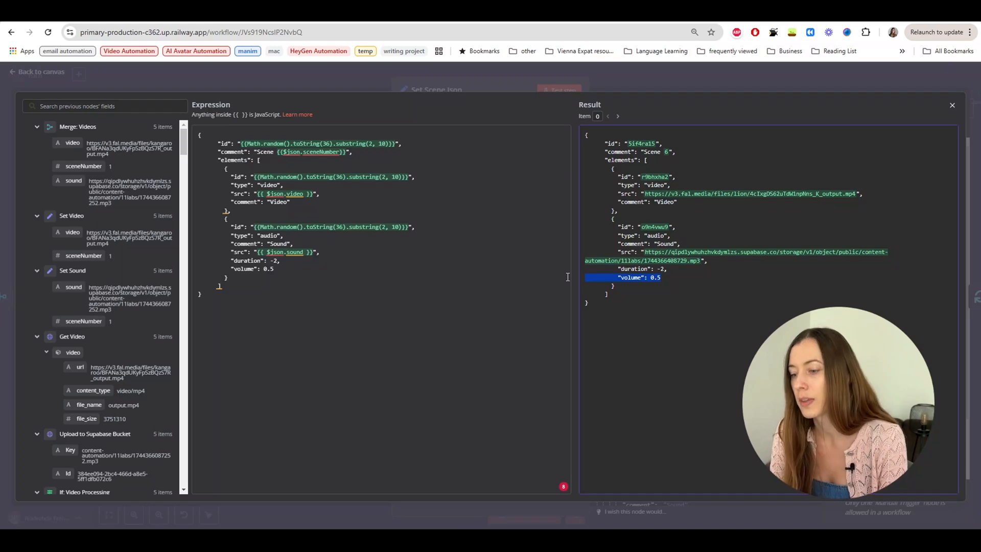
{"action": "left_click", "coordinate": [565, 283]}
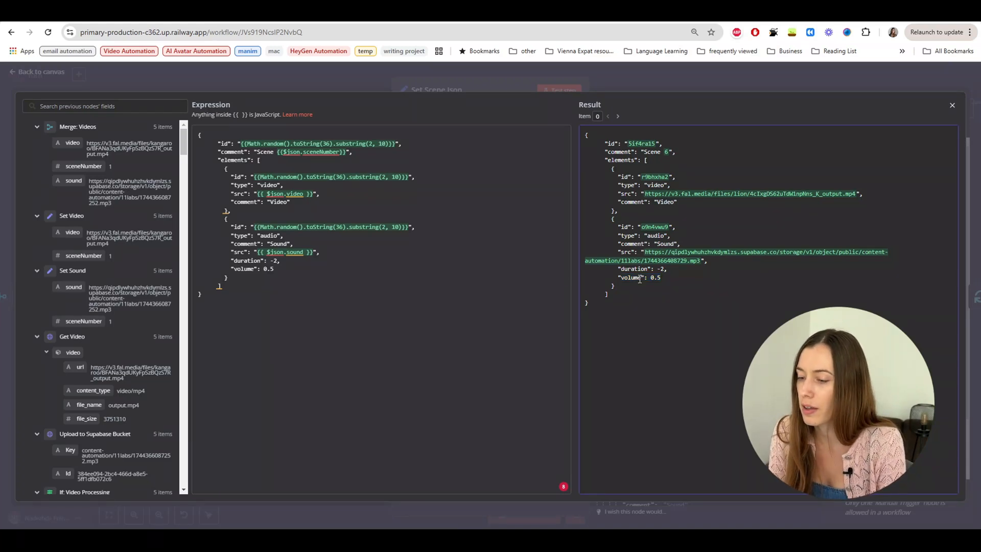
{"action": "left_click_drag", "start_coordinate": [681, 271], "coordinate": [570, 272]}
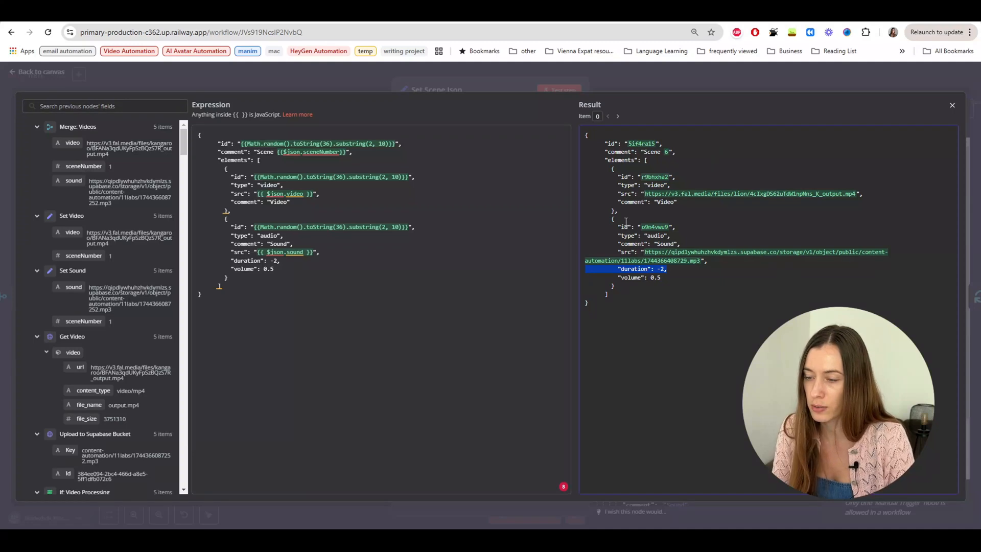
Step: Close the expression editor and the "Set Scene Json" node, returning to the canvas around "Loop Over Items"
{"action": "left_click", "coordinate": [689, 80]}
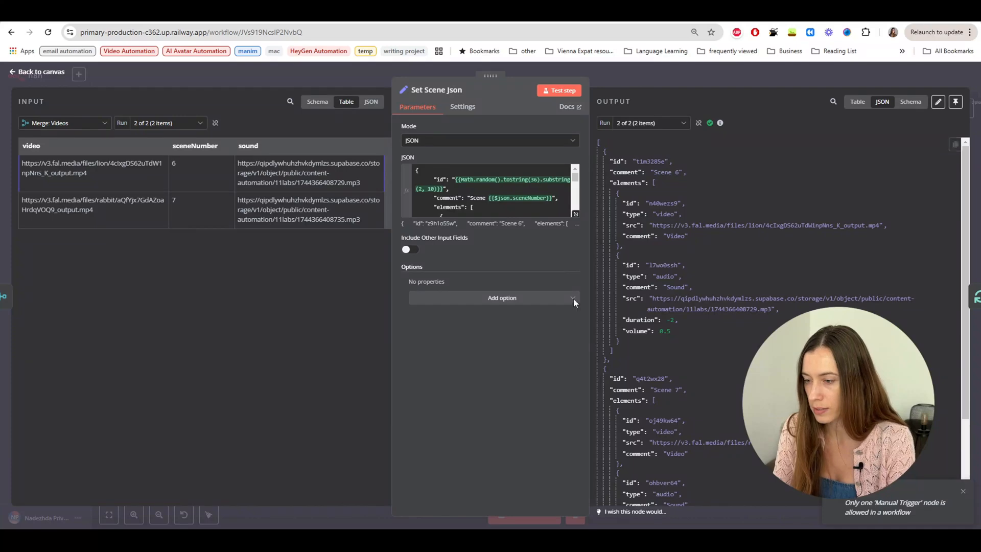
{"action": "scroll", "coordinate": [687, 247], "scroll_direction": "down", "scroll_amount": 1}
{"action": "scroll", "coordinate": [690, 256], "scroll_direction": "up", "scroll_amount": 1}
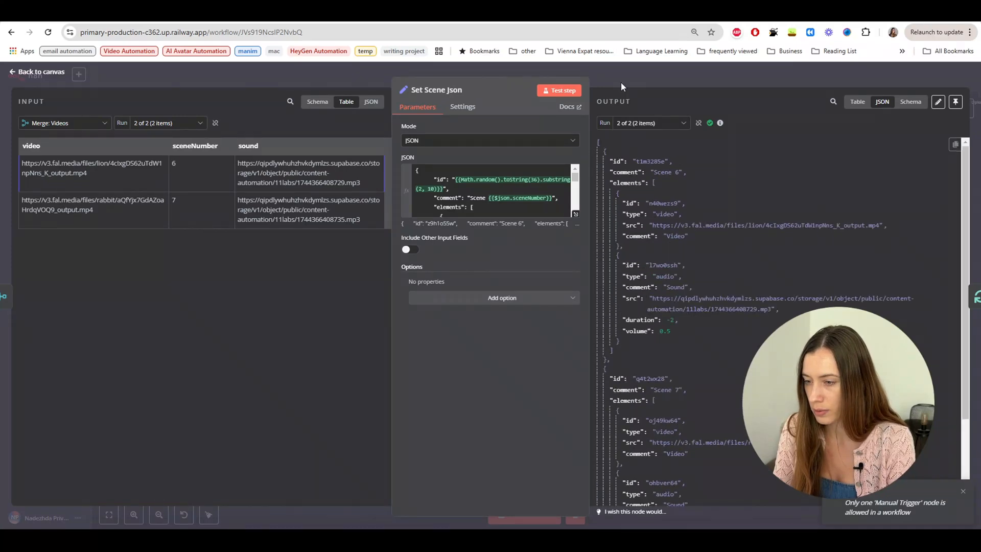
{"action": "left_click", "coordinate": [654, 66]}
{"action": "scroll", "coordinate": [245, 315], "scroll_direction": "up", "scroll_amount": 3}
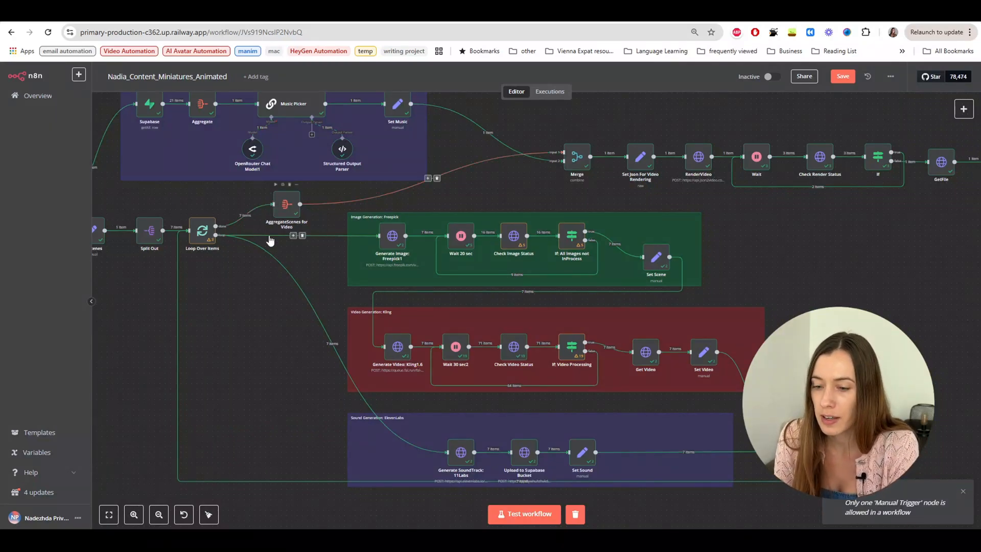
Step: Search the node library for "aggr" to show the Aggregate node, and close the library without adding it
{"action": "mouse_move", "coordinate": [247, 220]}
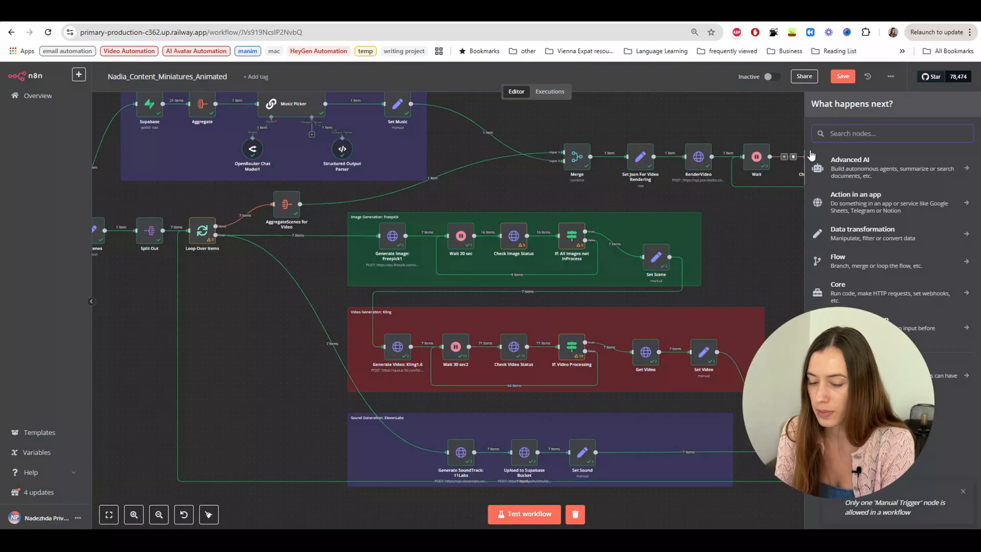
{"action": "type", "text": "aggr"}
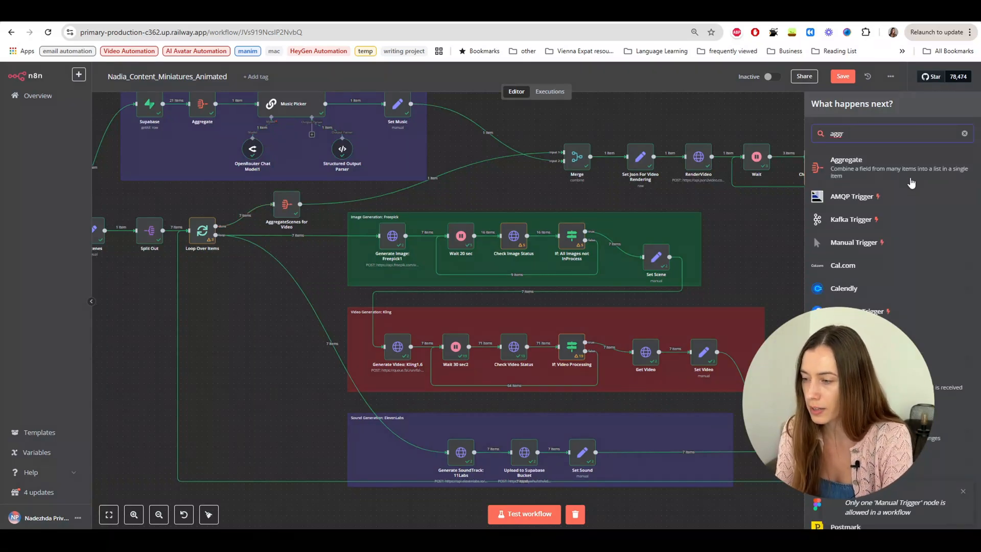
{"action": "left_click", "coordinate": [221, 341]}
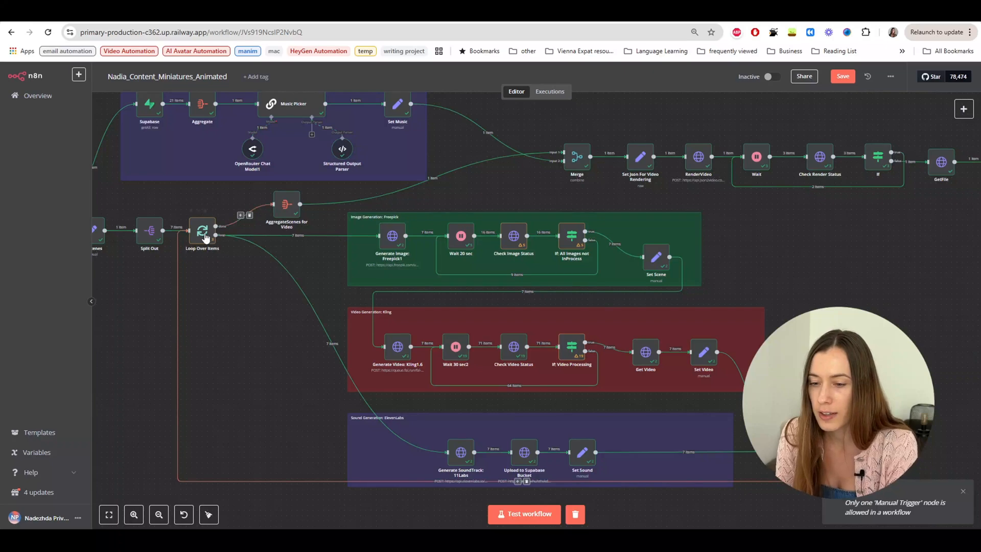
Step: View the "AggregateScenes for Video" node on the Loop Over Items done branch and close it
{"action": "scroll", "coordinate": [290, 206], "scroll_direction": "up", "scroll_amount": 3}
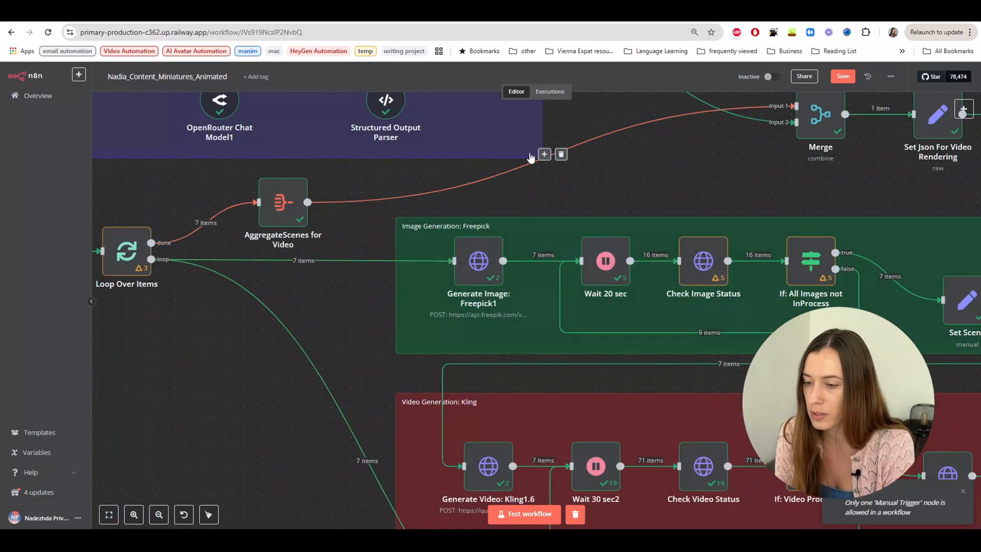
{"action": "double_click", "coordinate": [282, 203]}
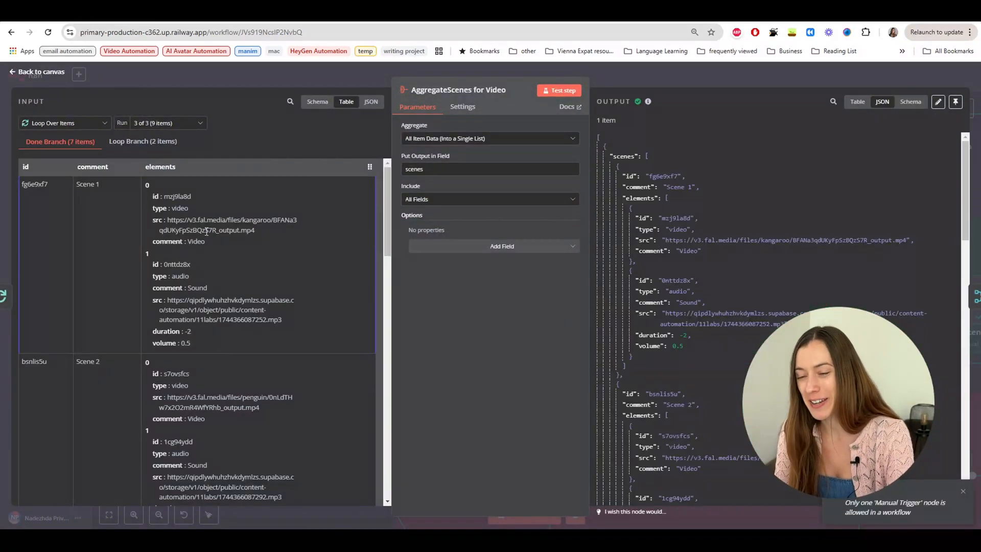
{"action": "key", "text": "Escape"}
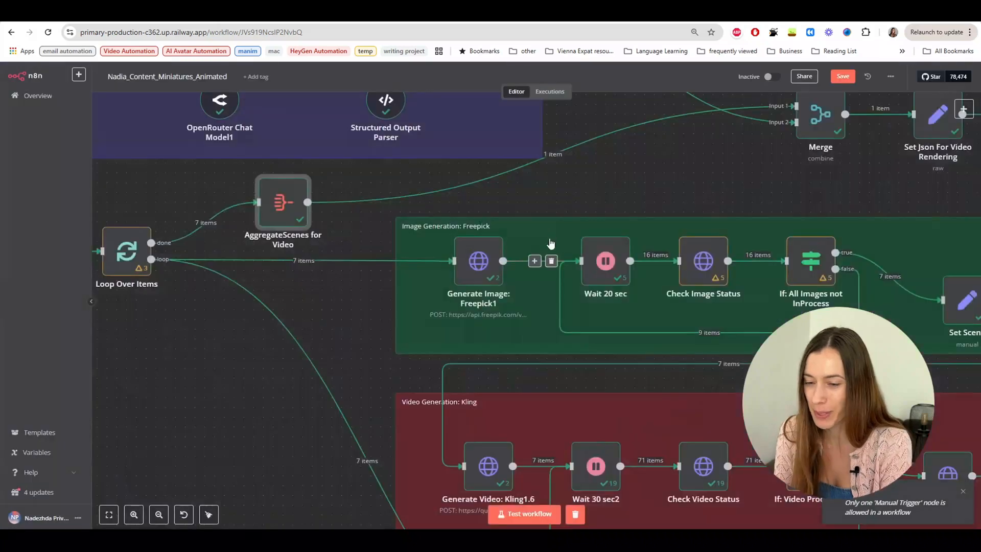
Step: Open the "Merge: Videos" node, review its sceneNumber matching field and merged video and sound output, and close it
{"action": "left_click_drag", "start_coordinate": [939, 322], "coordinate": [803, 214]}
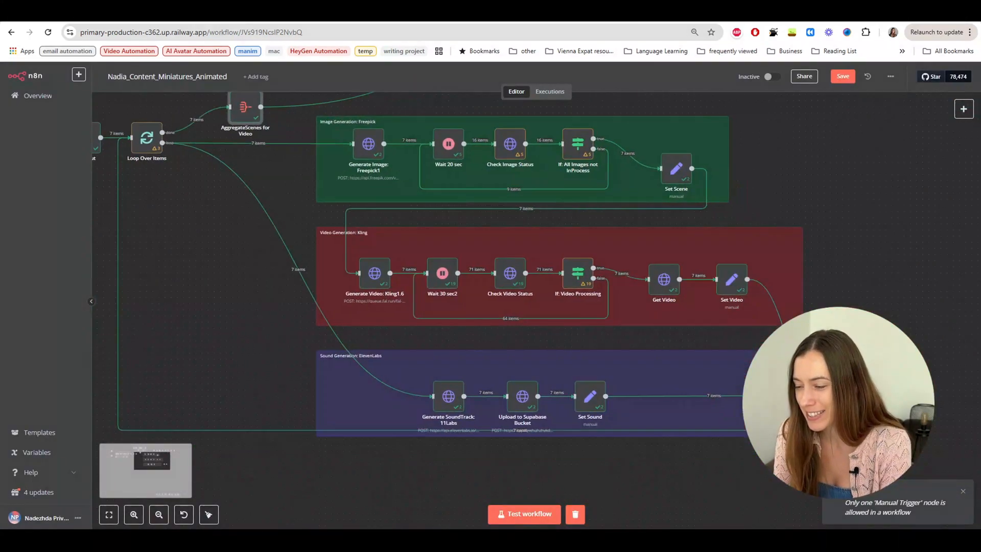
{"action": "double_click", "coordinate": [891, 391]}
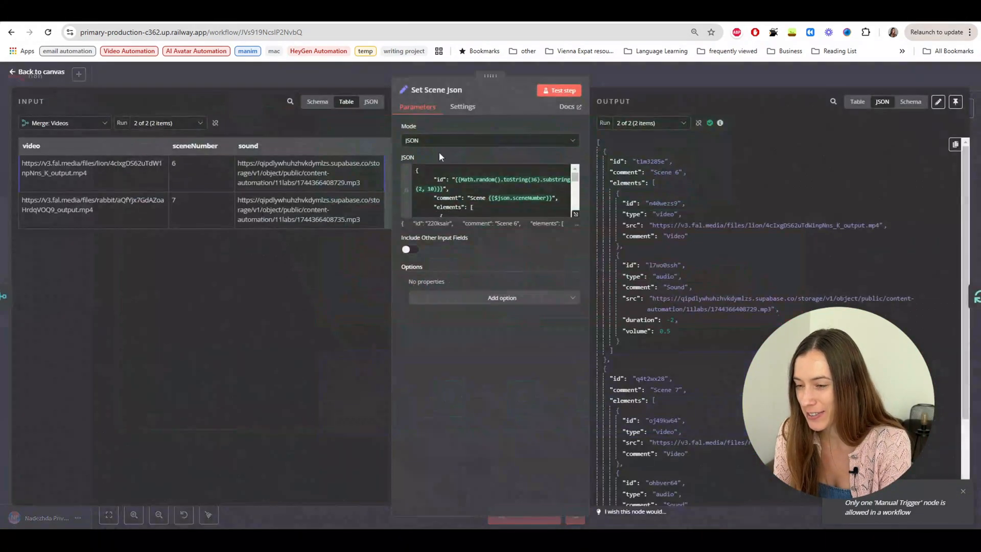
{"action": "left_click", "coordinate": [715, 79]}
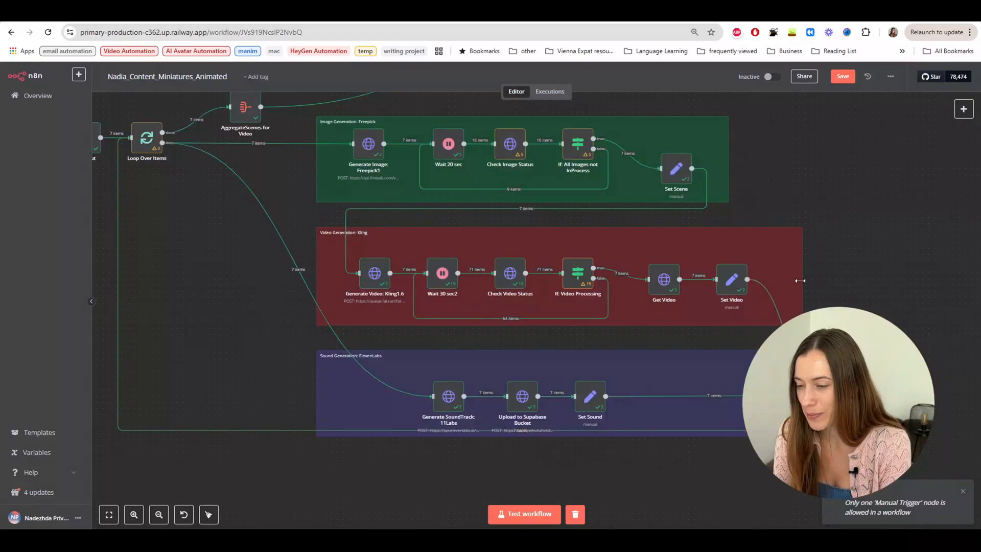
{"action": "double_click", "coordinate": [837, 391]}
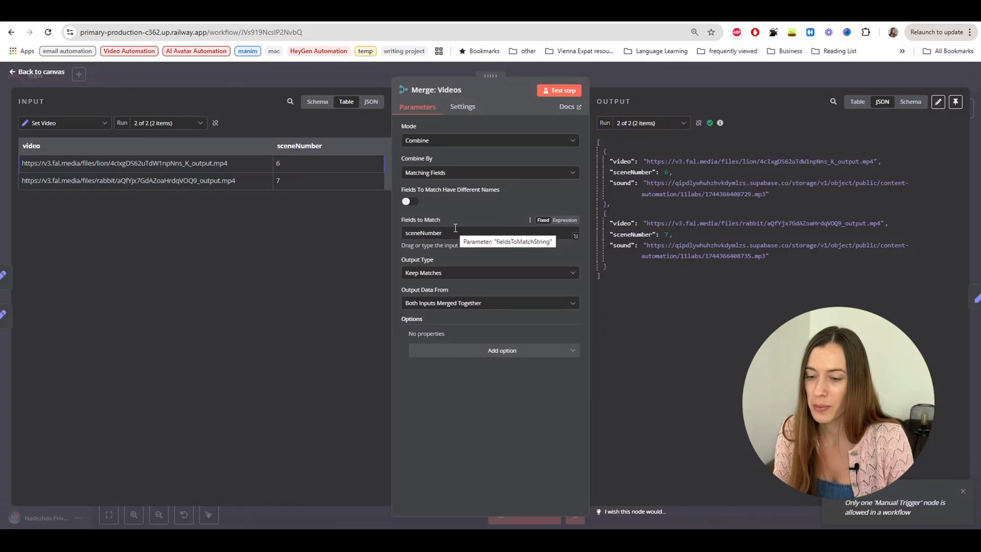
{"action": "left_click", "coordinate": [455, 236]}
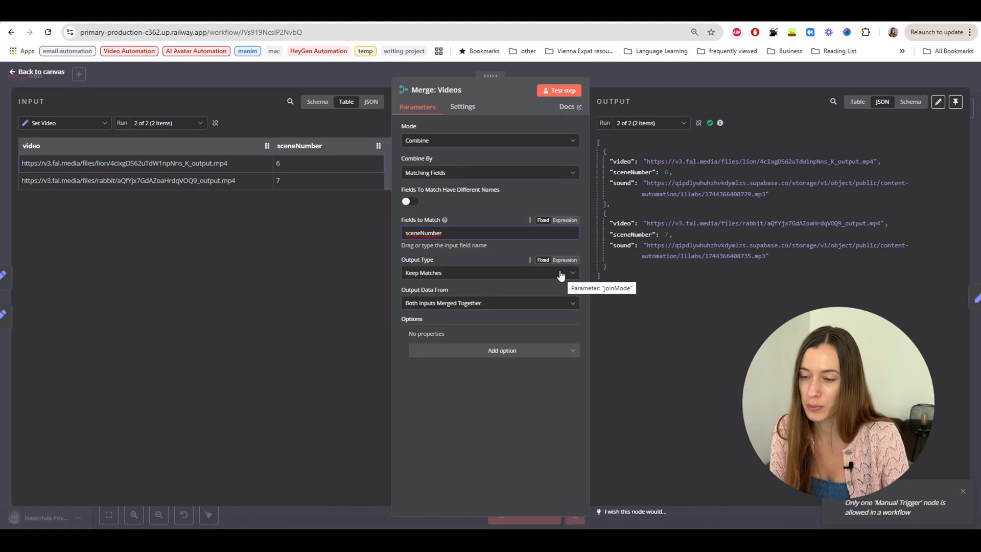
{"action": "double_click", "coordinate": [655, 161]}
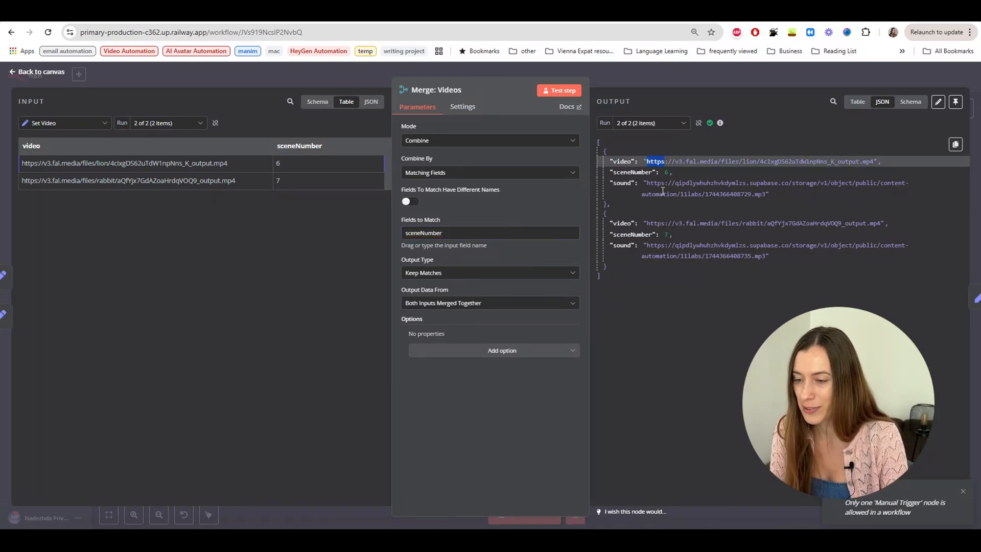
{"action": "left_click", "coordinate": [693, 81]}
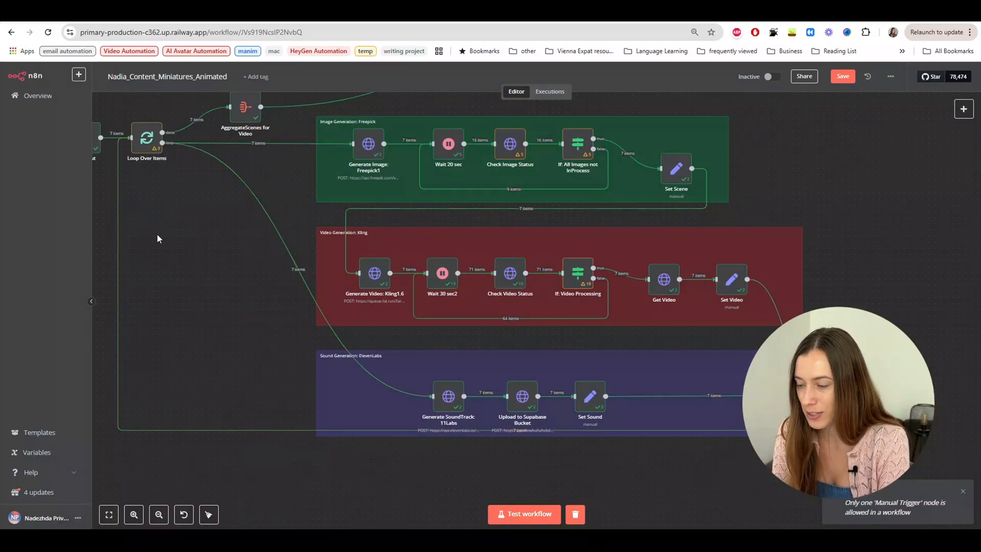
Step: Reopen the "AggregateScenes for Video" node and review its scenes output field and the aggregated JSON of all scenes
{"action": "scroll", "coordinate": [180, 258], "scroll_direction": "up", "scroll_amount": 5}
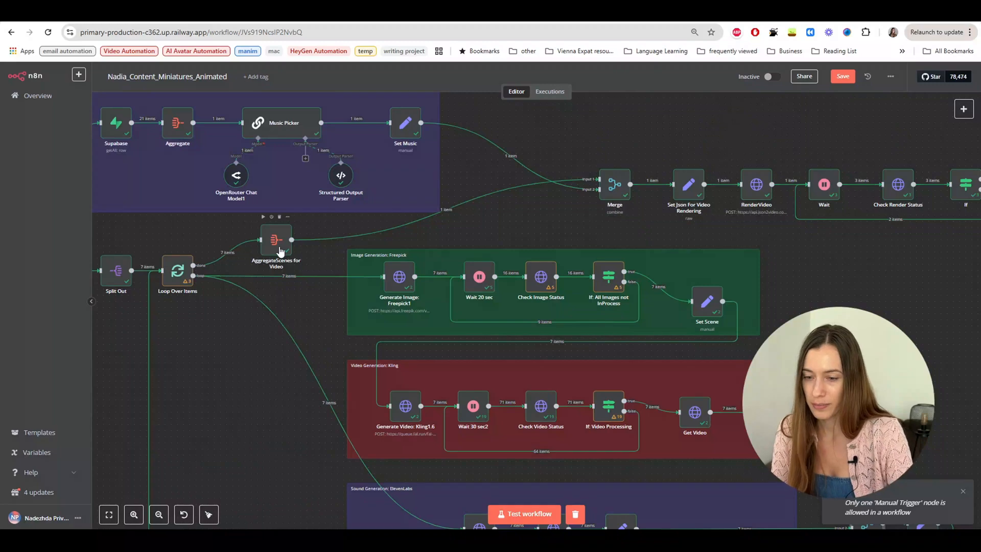
{"action": "double_click", "coordinate": [279, 248]}
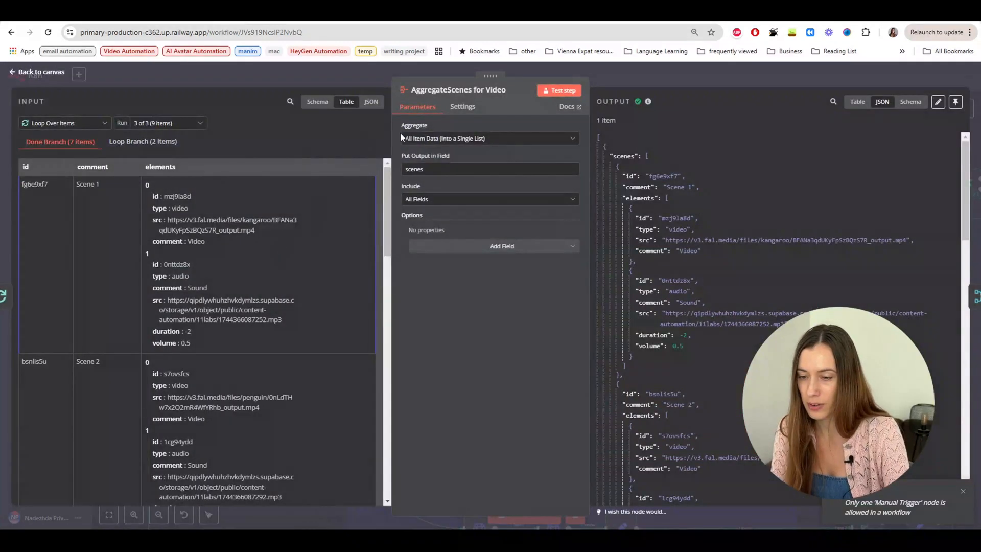
{"action": "left_click_drag", "start_coordinate": [422, 169], "coordinate": [401, 170]}
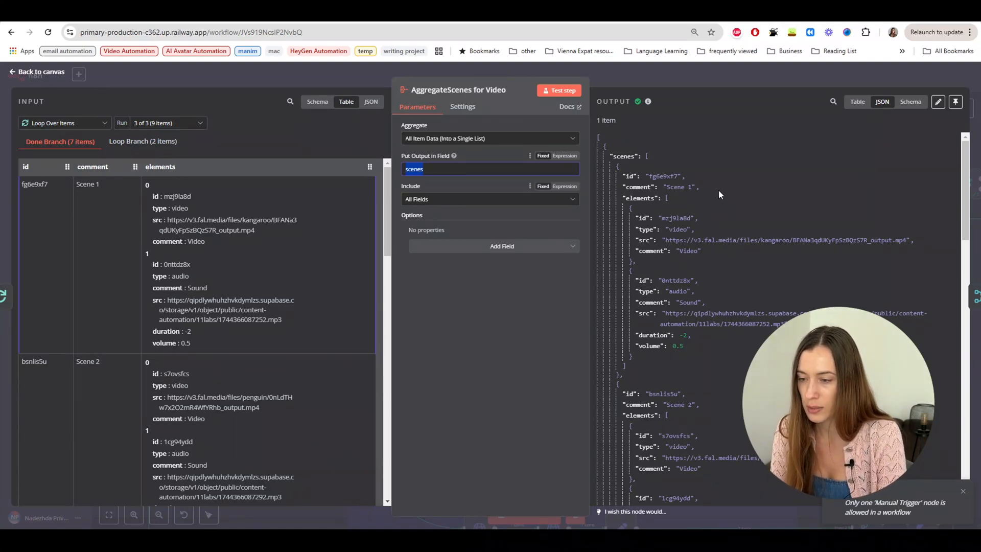
{"action": "scroll", "coordinate": [705, 204], "scroll_direction": "down", "scroll_amount": 20}
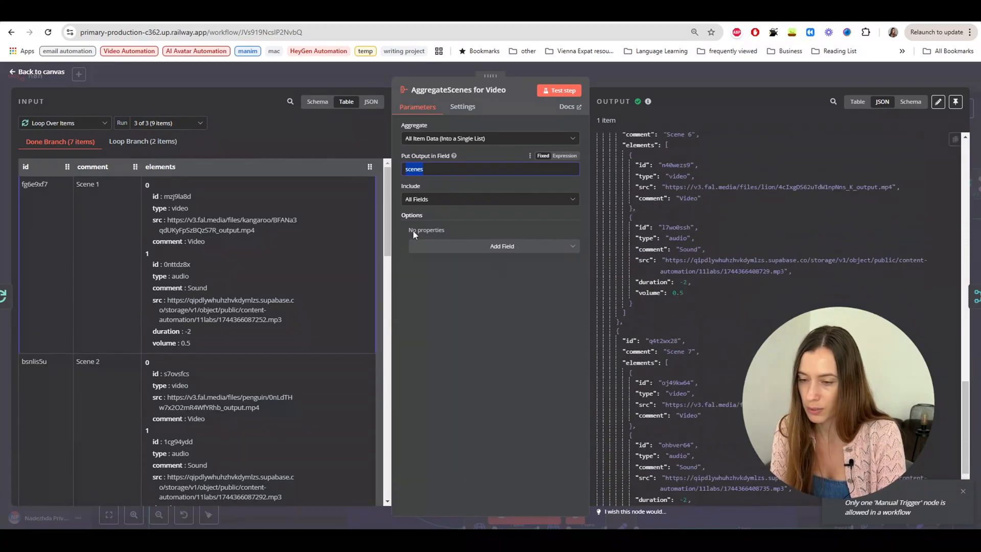
{"action": "scroll", "coordinate": [767, 278], "scroll_direction": "up", "scroll_amount": 8}
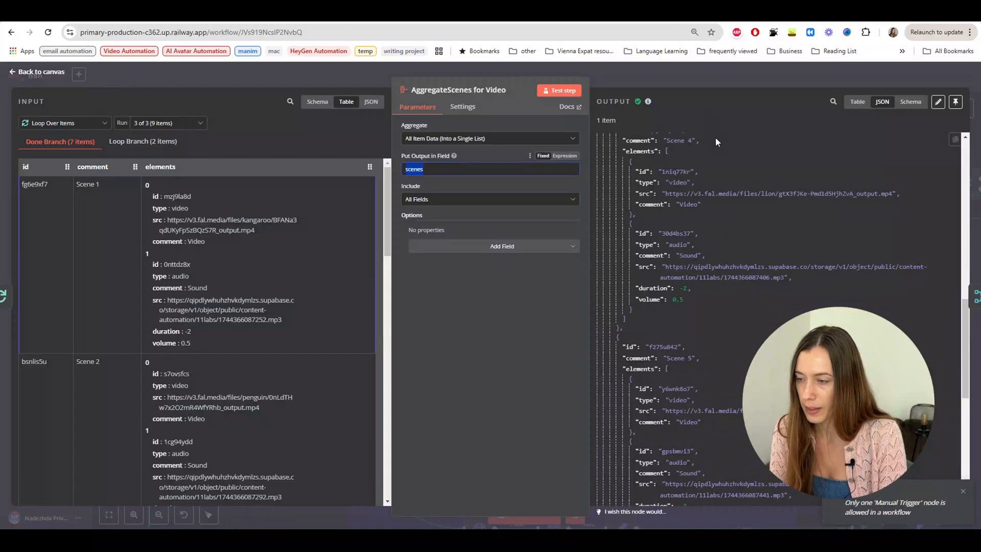
Step: Show the "AggregateScenes for Video" output as a schema and collapse the scenes list
{"action": "scroll", "coordinate": [716, 136], "scroll_direction": "up", "scroll_amount": 2}
{"action": "left_click", "coordinate": [910, 101]}
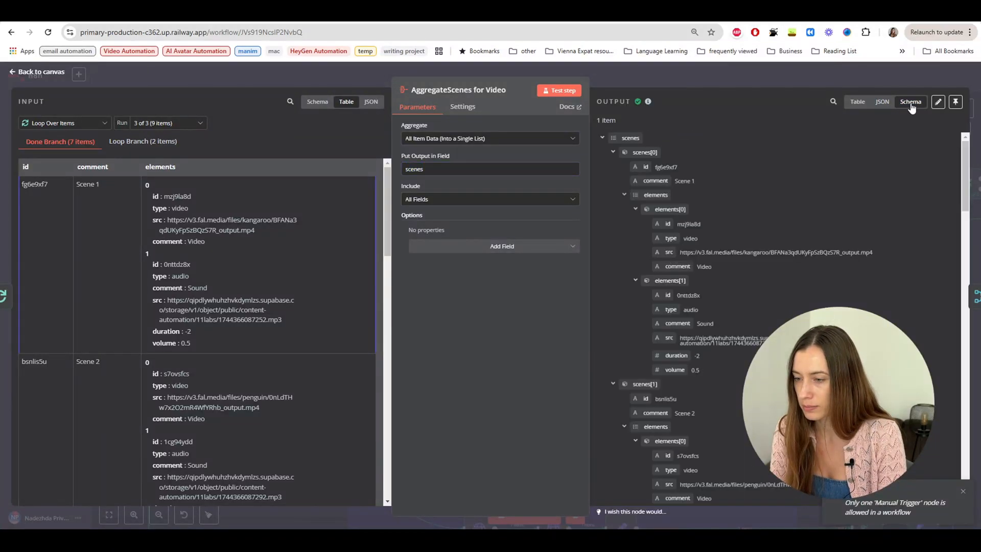
{"action": "left_click", "coordinate": [602, 137]}
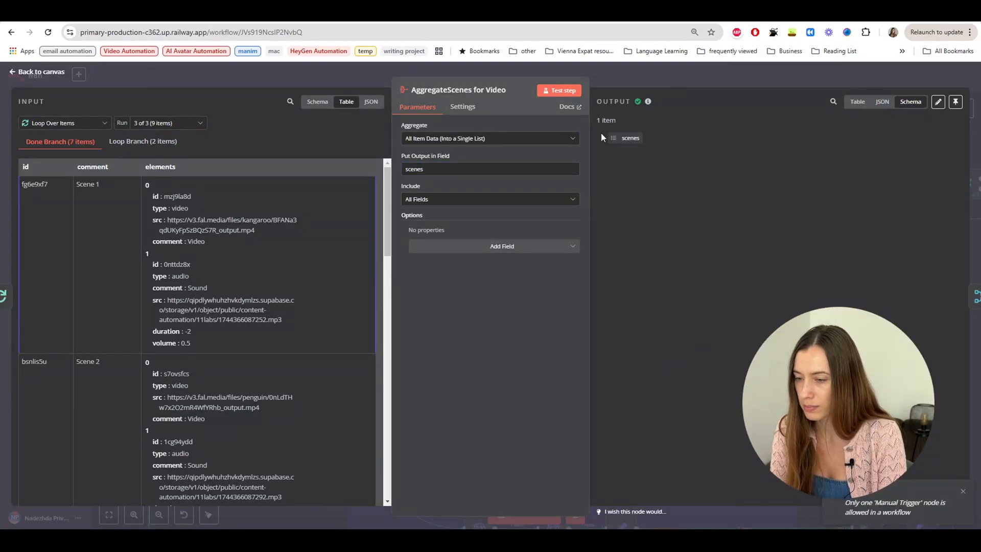
Step: Expand the scenes list, collapse scenes[0] through scenes[3], review the remaining scene entries, and close the node
{"action": "left_click", "coordinate": [602, 137]}
{"action": "left_click", "coordinate": [613, 152]}
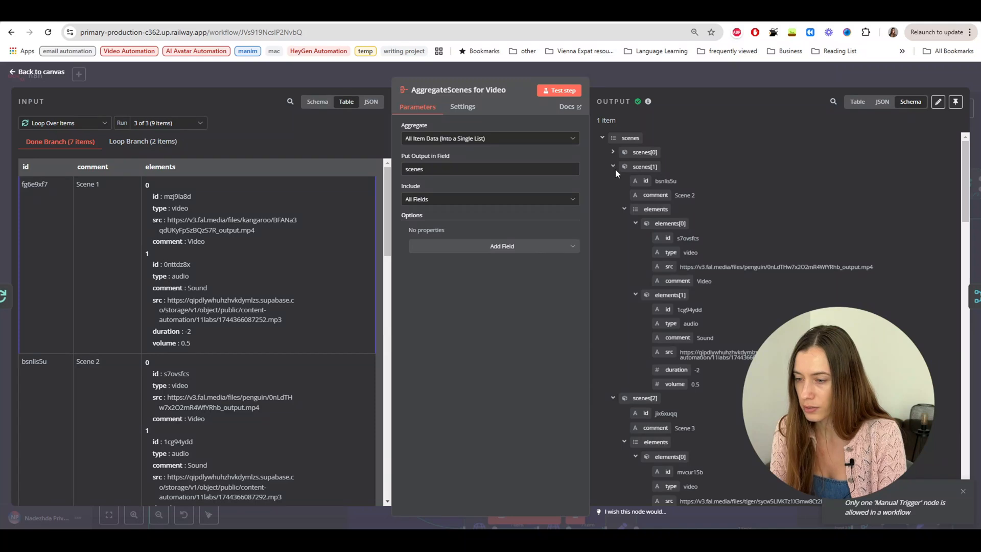
{"action": "left_click", "coordinate": [613, 167]}
{"action": "left_click", "coordinate": [613, 180]}
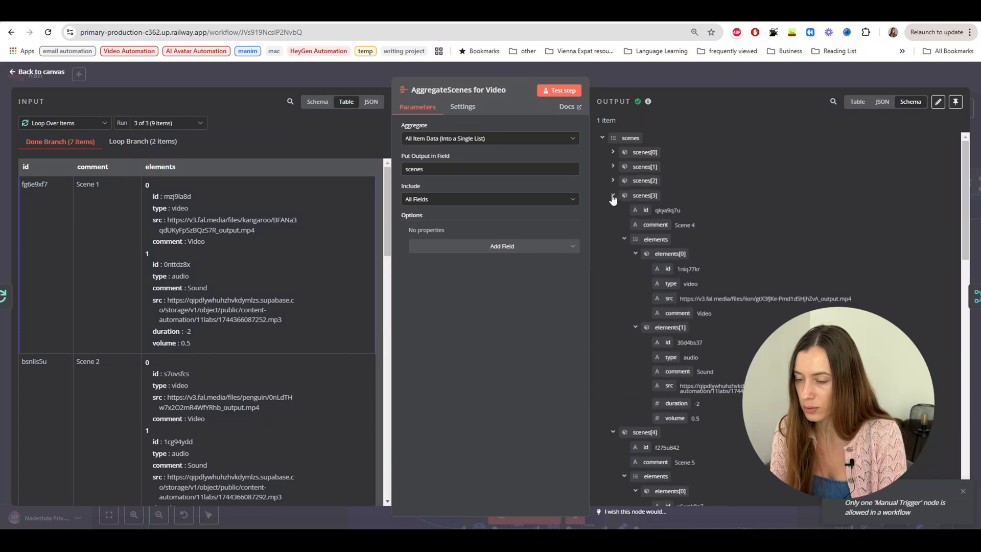
{"action": "left_click", "coordinate": [613, 196]}
{"action": "scroll", "coordinate": [639, 280], "scroll_direction": "down", "scroll_amount": 5}
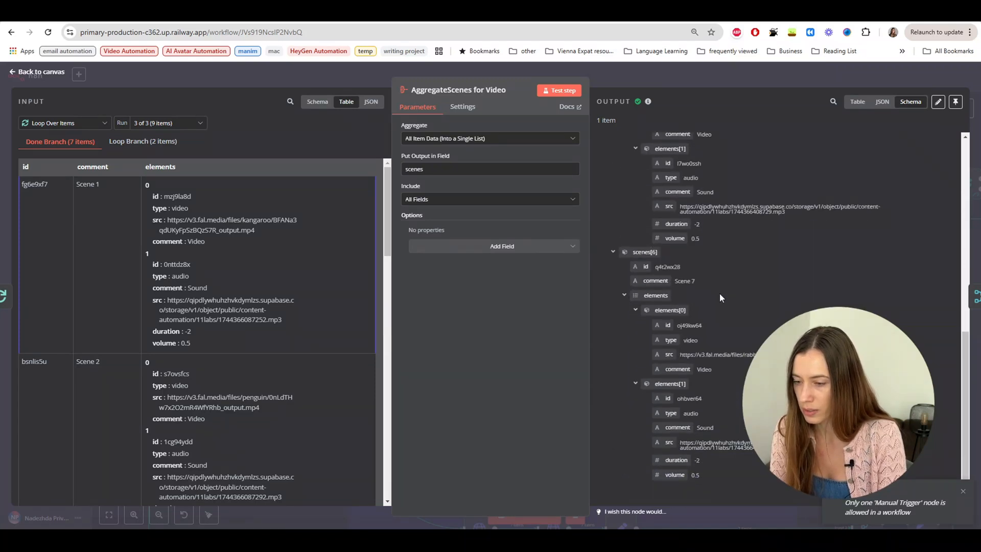
{"action": "scroll", "coordinate": [687, 187], "scroll_direction": "up", "scroll_amount": 8}
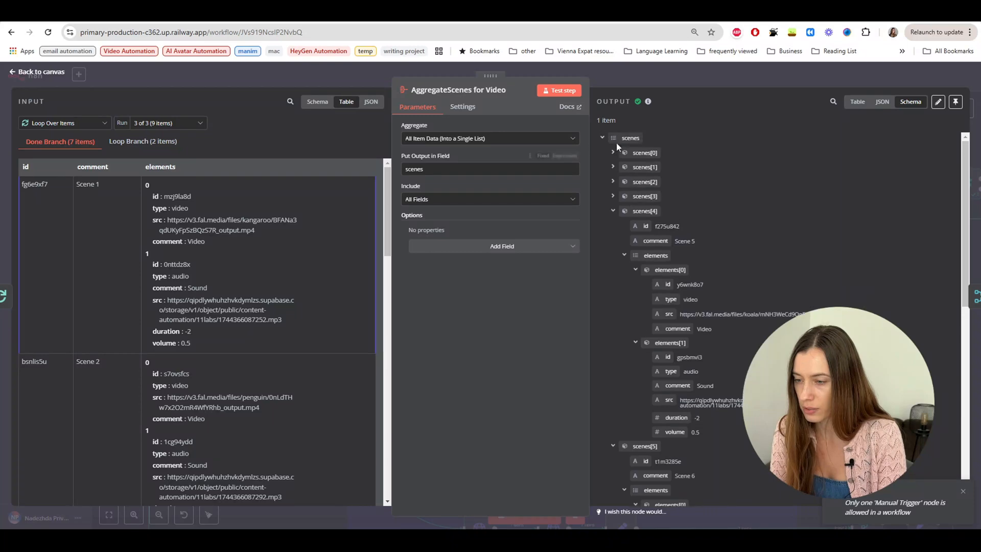
{"action": "scroll", "coordinate": [638, 172], "scroll_direction": "down", "scroll_amount": 8}
{"action": "key", "text": "Escape"}
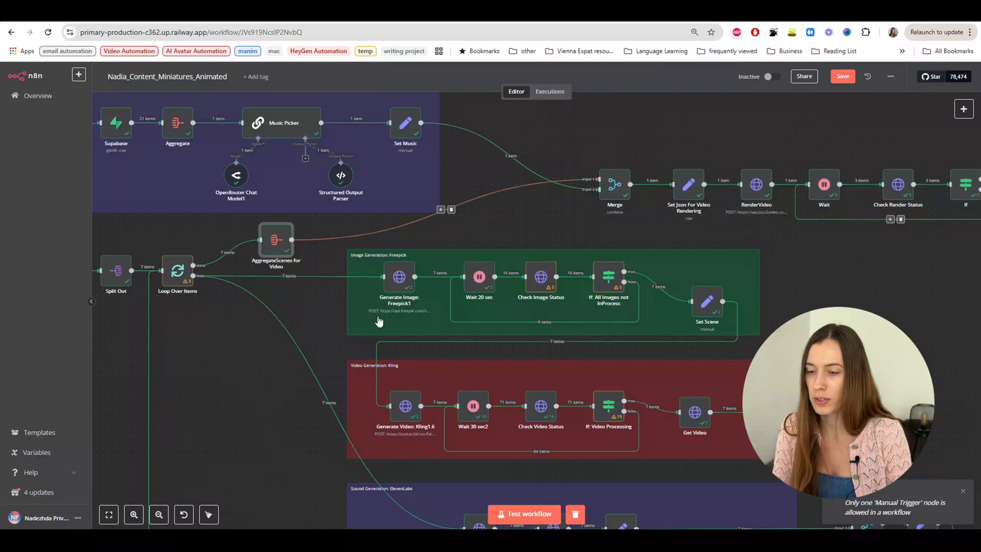
Step: Open the "Merge" node joining the music and scenes branches, review its Combine by Position settings, and close it
{"action": "scroll", "coordinate": [544, 139], "scroll_direction": "left", "scroll_amount": 5}
{"action": "scroll", "coordinate": [544, 139], "scroll_direction": "up", "scroll_amount": 2}
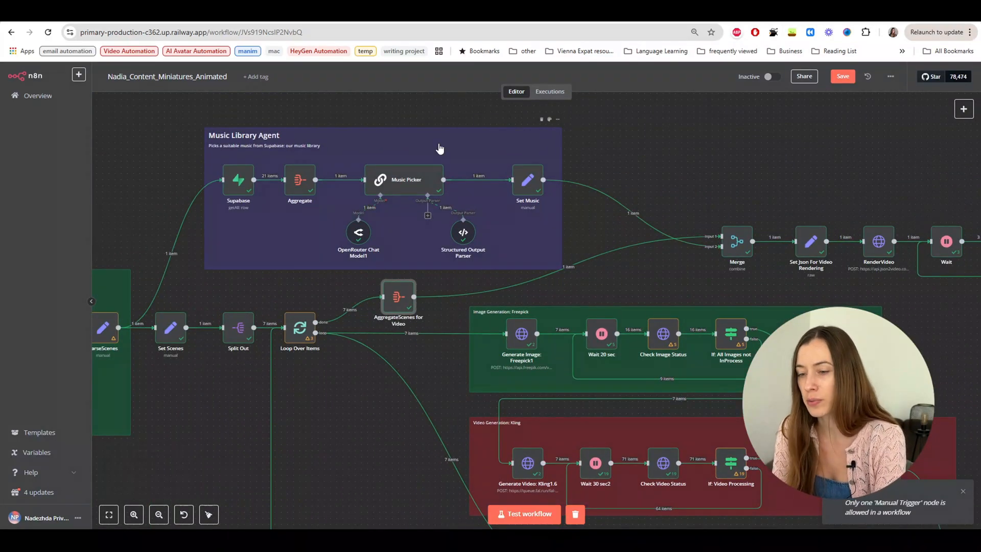
{"action": "double_click", "coordinate": [731, 238]}
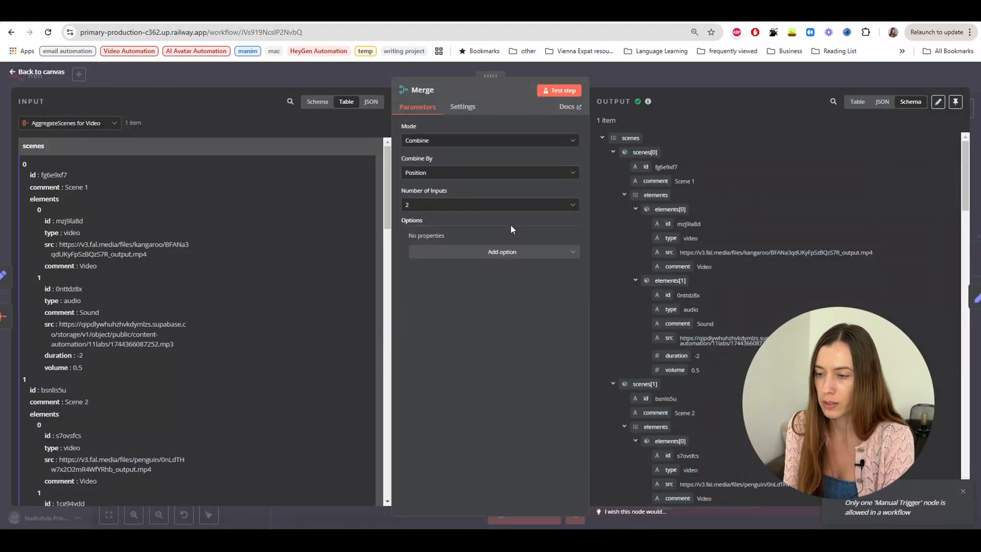
{"action": "key", "text": "Escape"}
{"action": "left_click_drag", "start_coordinate": [838, 163], "coordinate": [373, 190]}
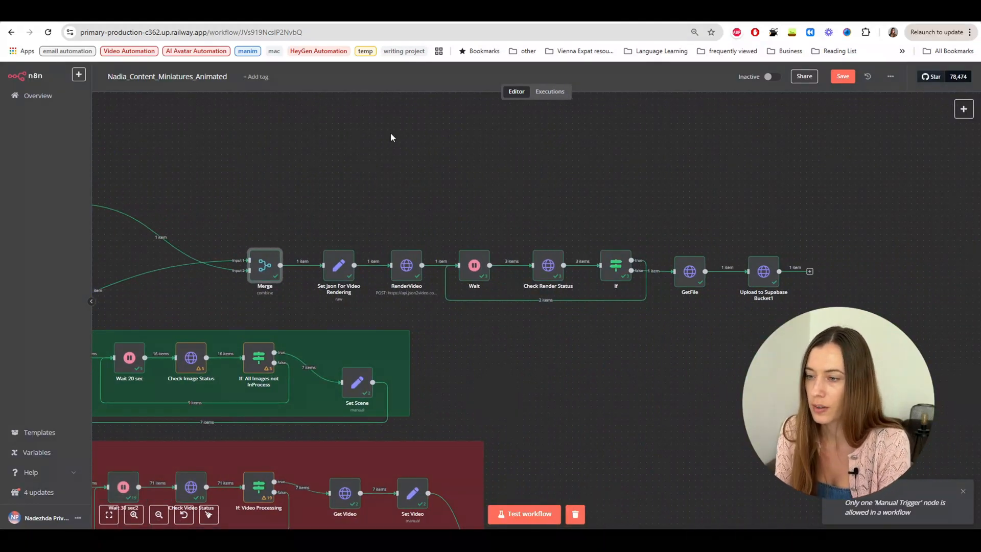
Step: Switch to JSON2Video, open the ShortVideosWMusic template for editing, and inspect the video and audio elements of Scene 1 and Scene2
{"action": "left_click", "coordinate": [357, 12]}
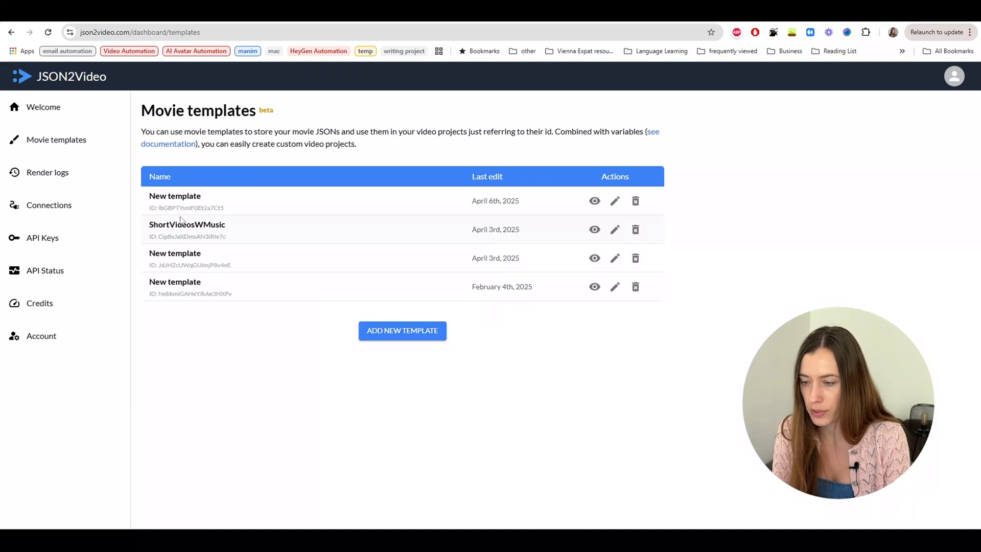
{"action": "left_click", "coordinate": [615, 231]}
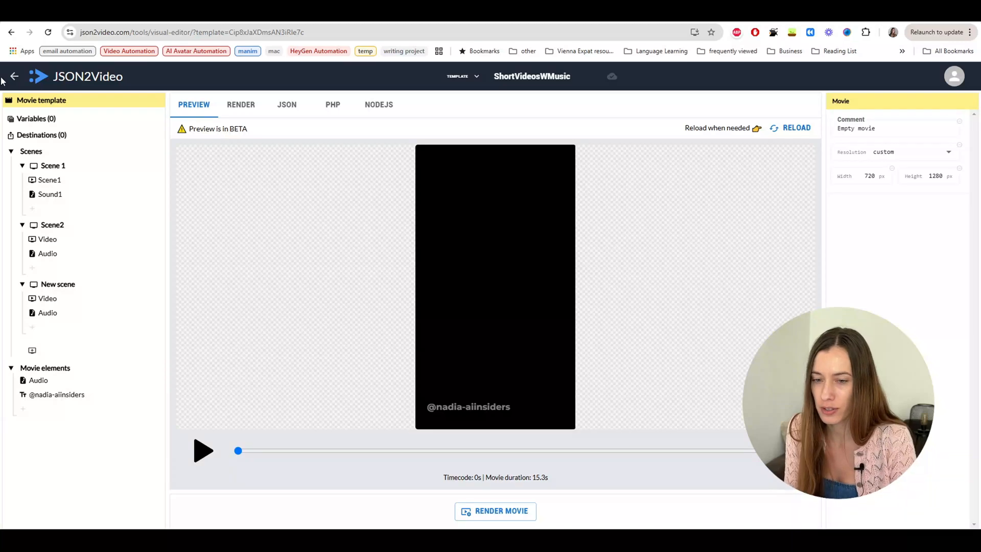
{"action": "left_click", "coordinate": [51, 168]}
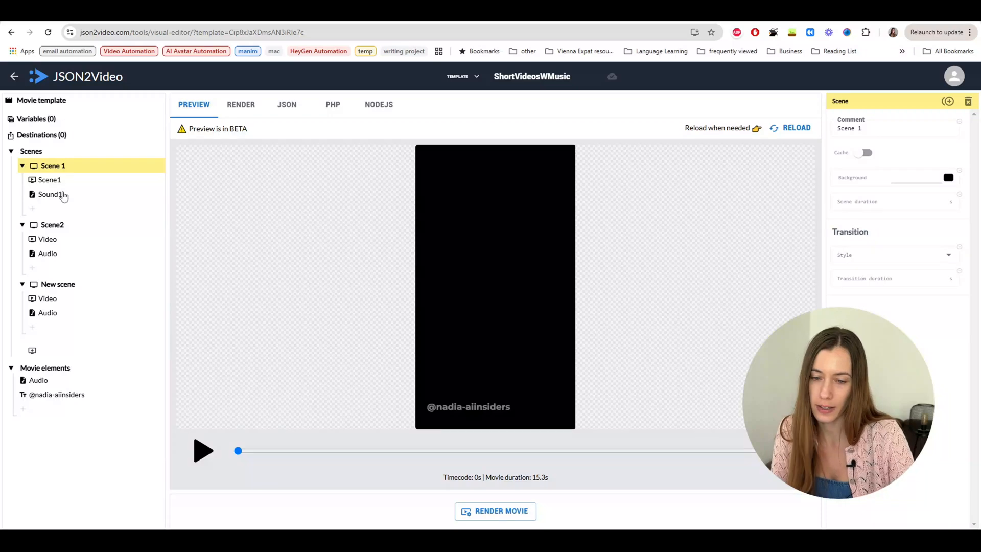
{"action": "left_click", "coordinate": [60, 188]}
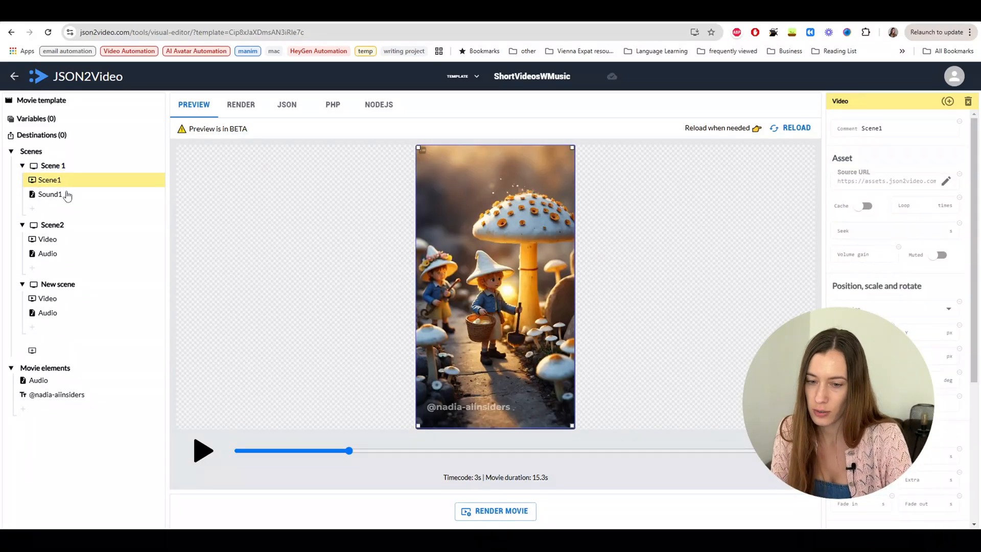
{"action": "left_click", "coordinate": [63, 195]}
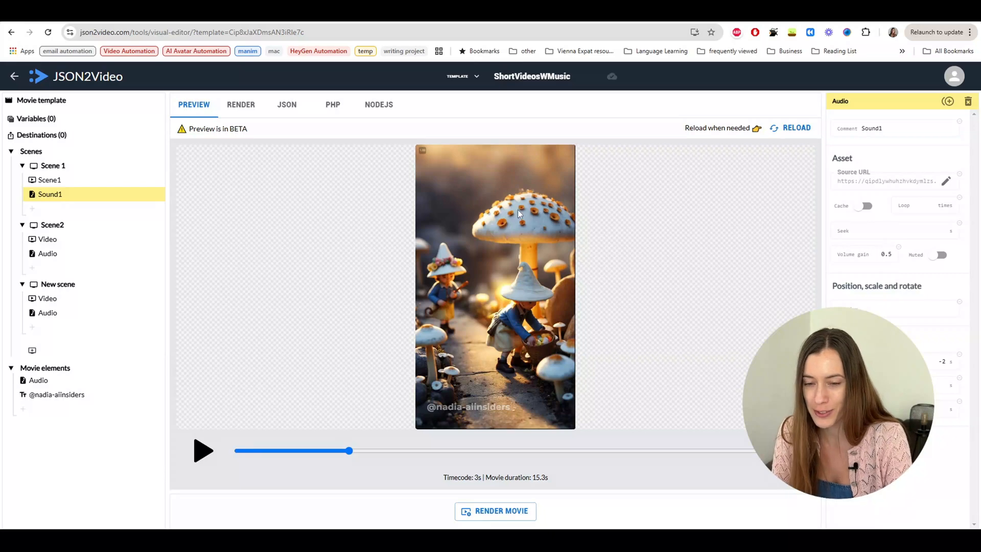
{"action": "left_click", "coordinate": [61, 239]}
{"action": "left_click", "coordinate": [56, 256]}
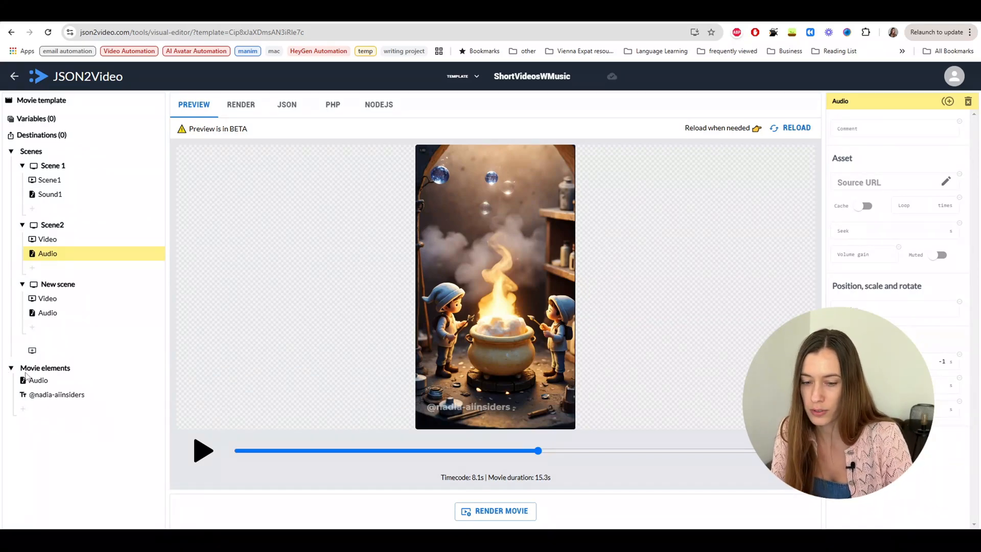
Step: Collapse the scenes list and inspect the settings of the movie-level audio and watermark text elements
{"action": "left_click", "coordinate": [11, 151]}
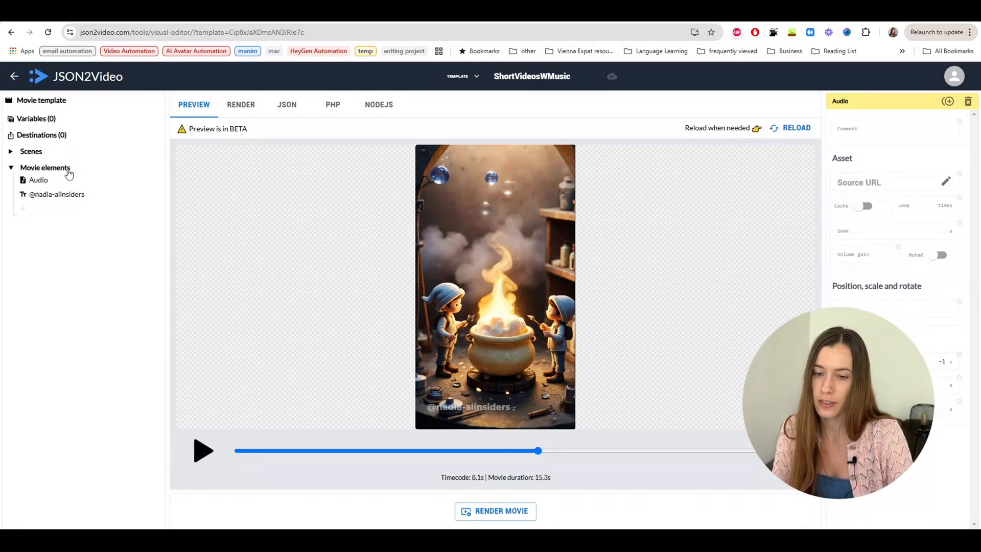
{"action": "left_click", "coordinate": [39, 181]}
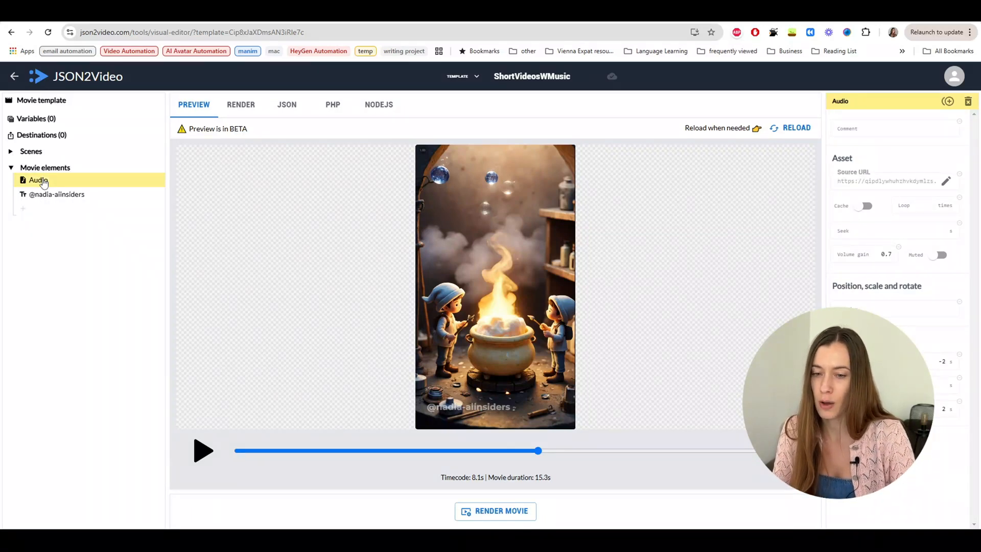
{"action": "left_click", "coordinate": [68, 196]}
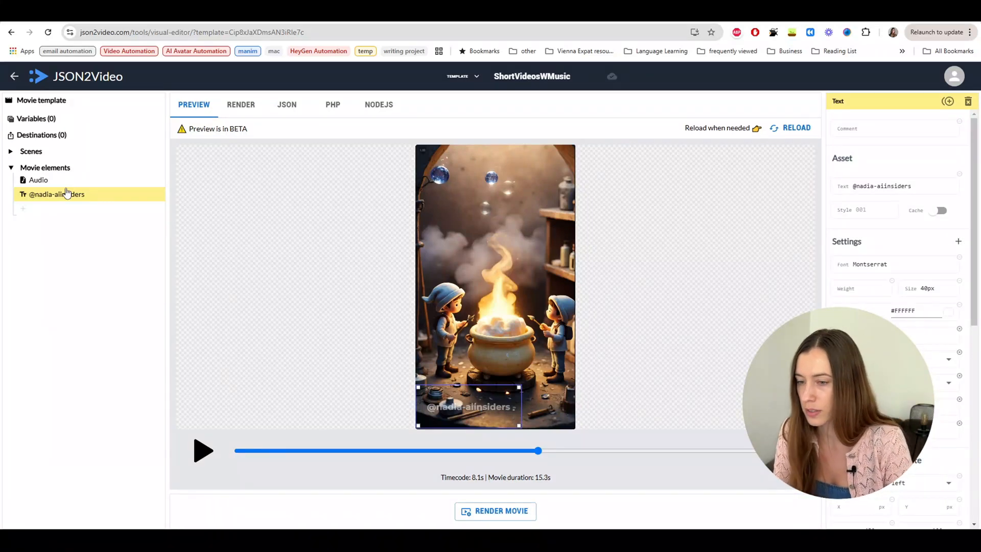
Step: Show the JSON of the watermark text element and of the whole movie template, and read the movie JSON through
{"action": "left_click", "coordinate": [287, 105]}
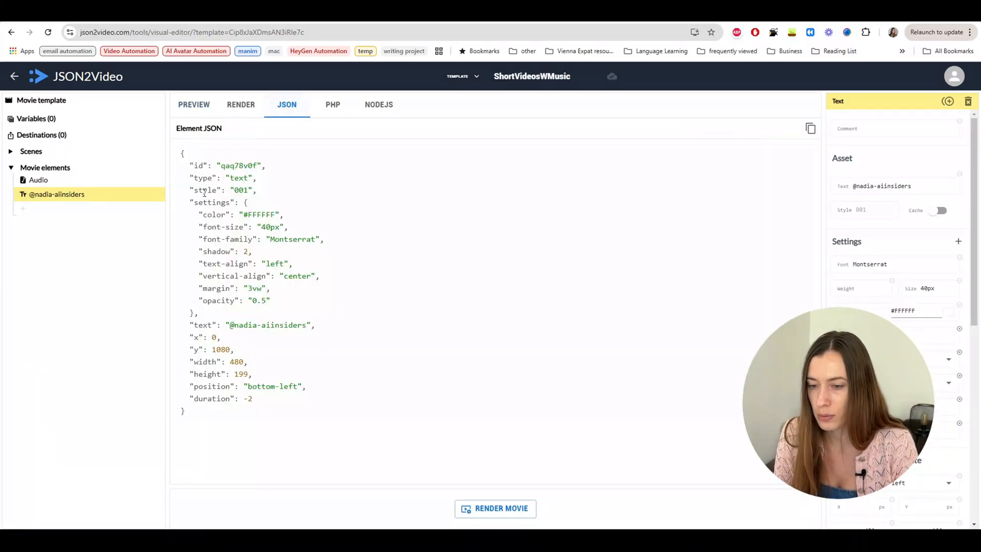
{"action": "left_click", "coordinate": [41, 107]}
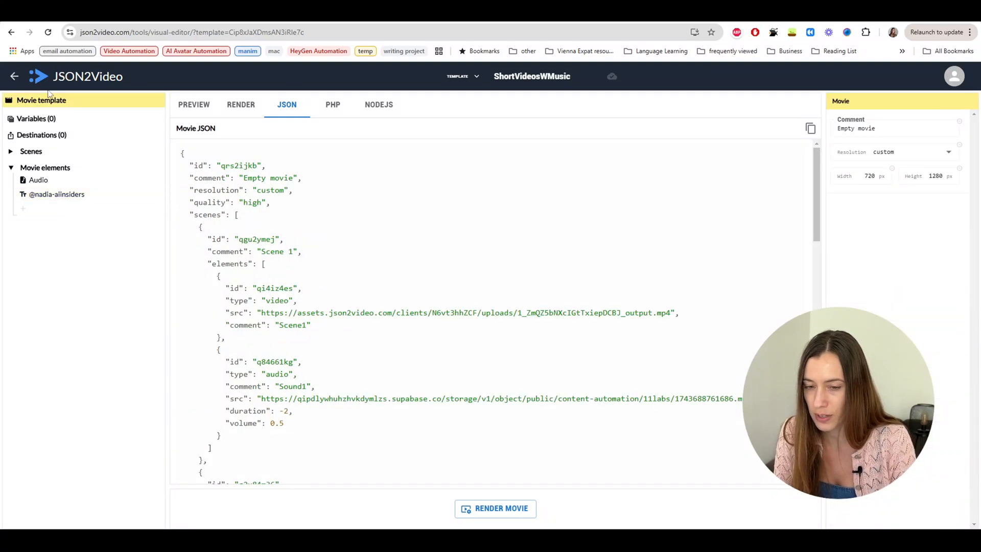
{"action": "scroll", "coordinate": [222, 249], "scroll_direction": "down", "scroll_amount": 4}
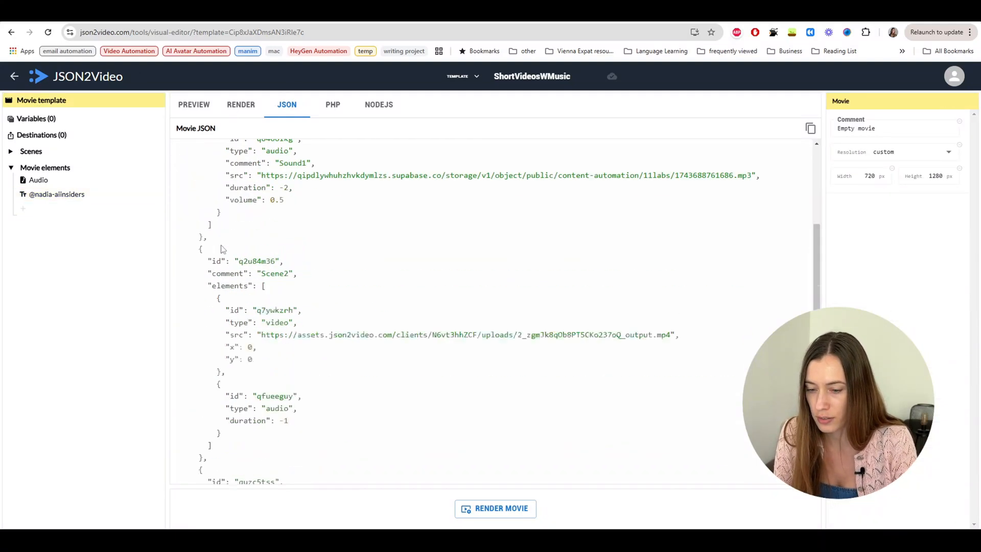
{"action": "scroll", "coordinate": [222, 249], "scroll_direction": "down", "scroll_amount": 10}
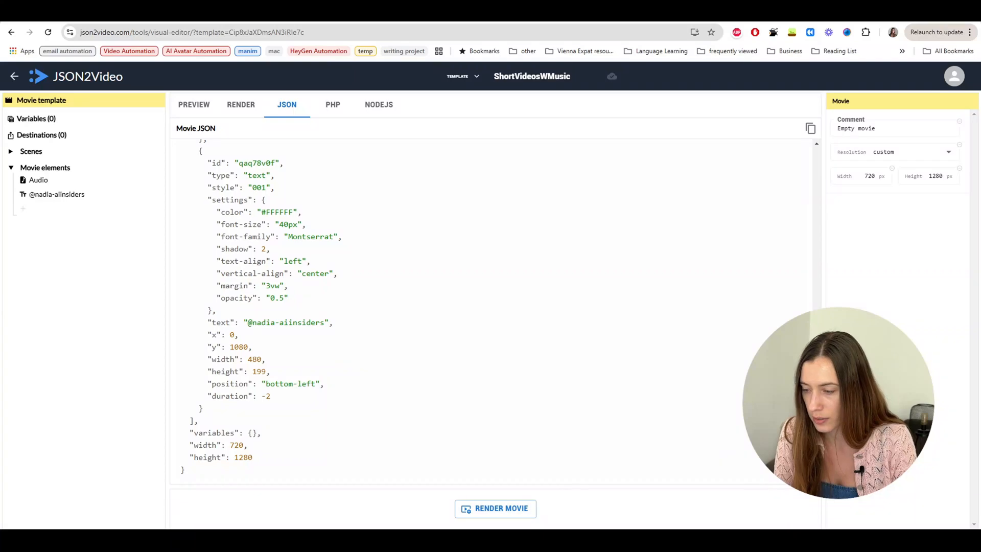
{"action": "left_click_drag", "start_coordinate": [816, 413], "coordinate": [816, 173]}
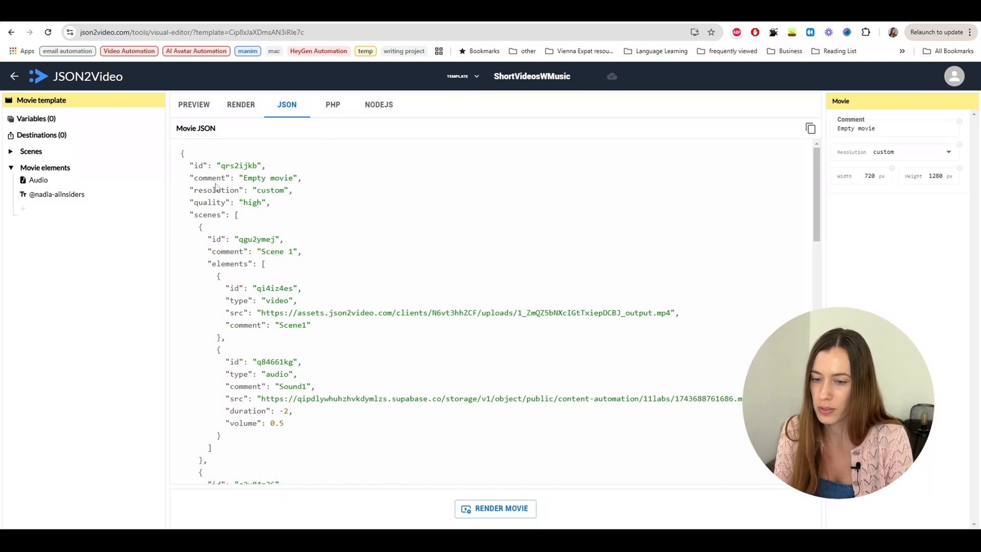
Step: Examine the movie JSON's id and resolution fields, its scenes, and the text element and dimensions at its end
{"action": "double_click", "coordinate": [234, 167]}
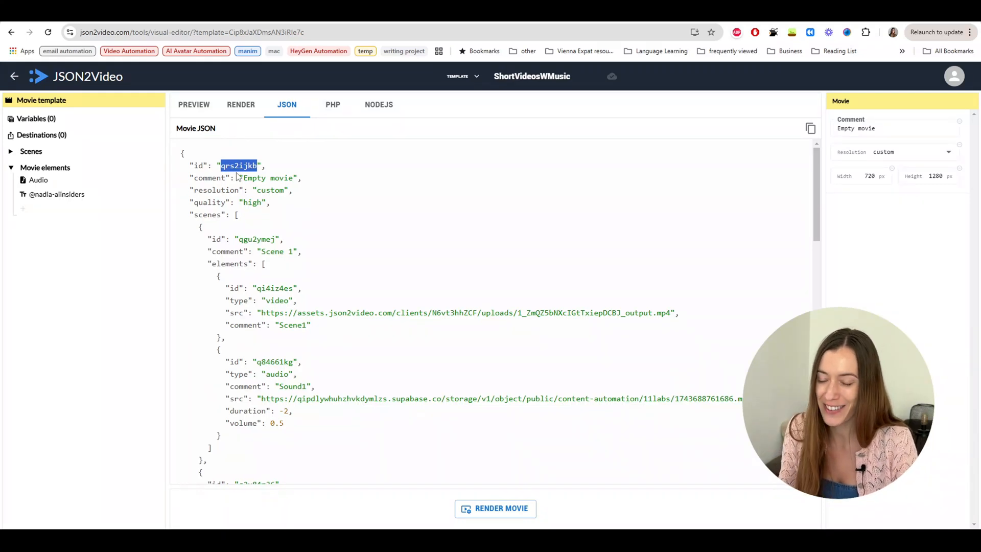
{"action": "left_click", "coordinate": [291, 221]}
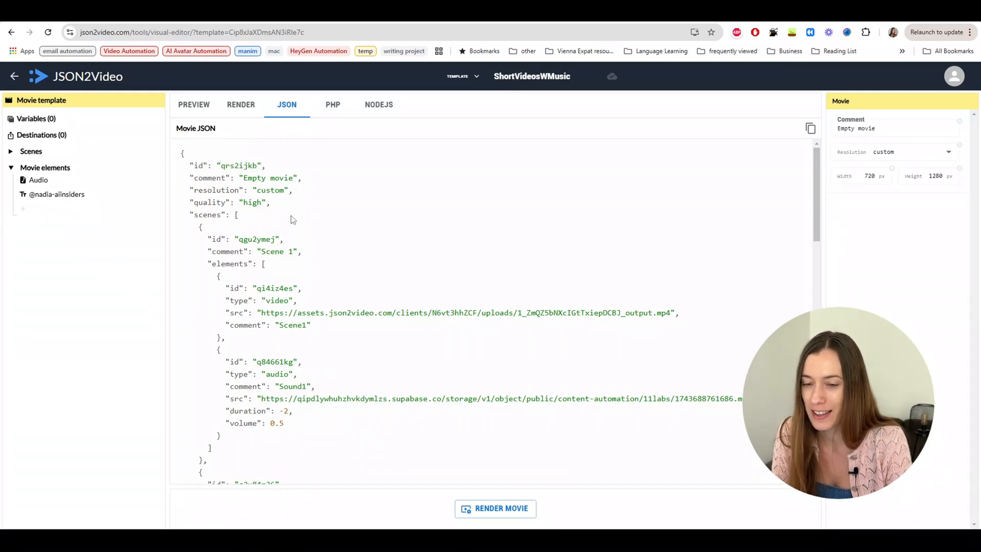
{"action": "double_click", "coordinate": [214, 191]}
{"action": "scroll", "coordinate": [228, 243], "scroll_direction": "down", "scroll_amount": 5}
{"action": "scroll", "coordinate": [229, 245], "scroll_direction": "down", "scroll_amount": 5}
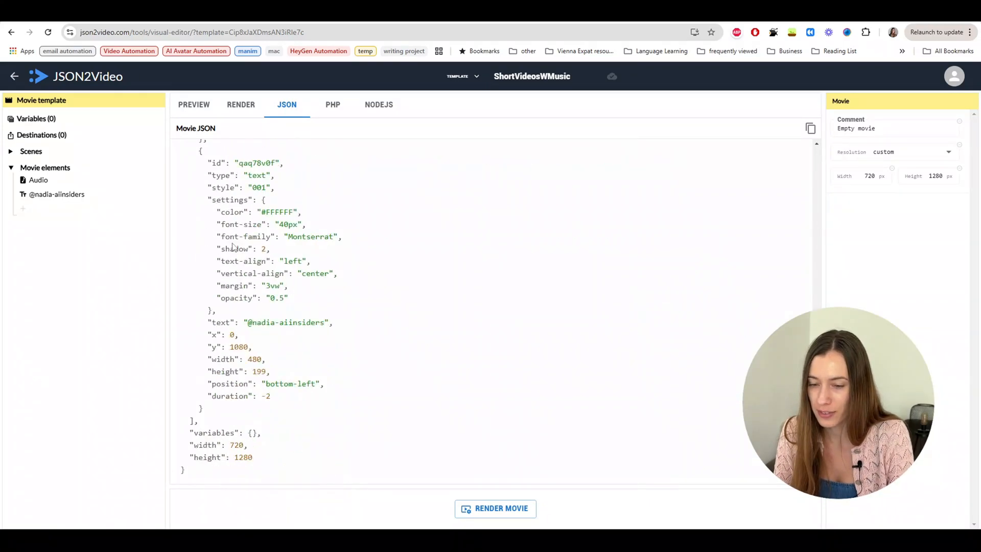
{"action": "scroll", "coordinate": [233, 246], "scroll_direction": "up", "scroll_amount": 15}
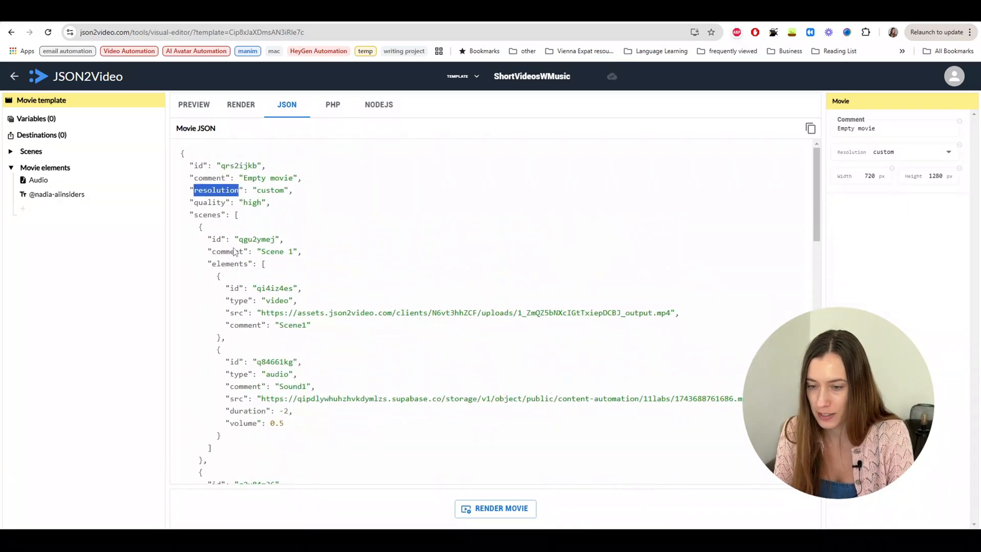
{"action": "scroll", "coordinate": [189, 242], "scroll_direction": "down", "scroll_amount": 12}
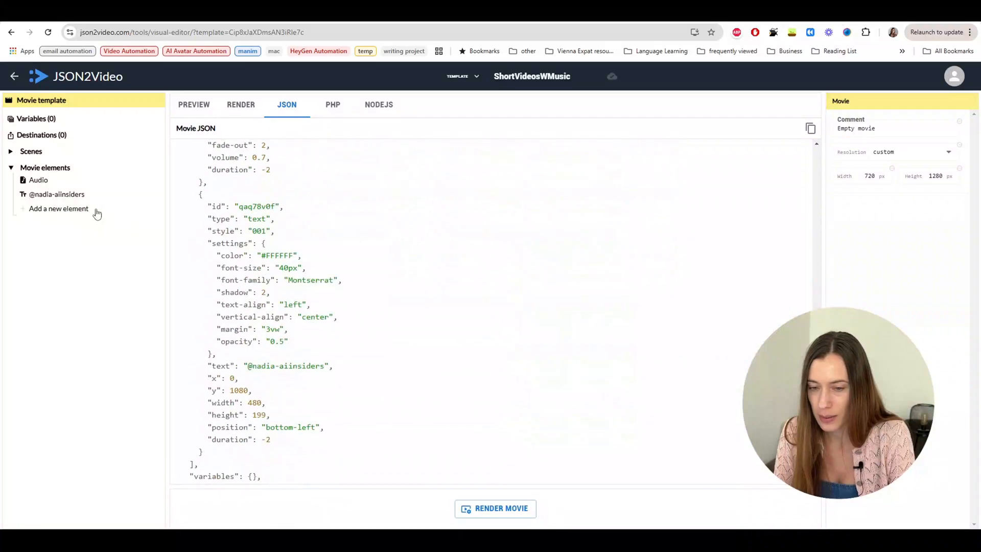
{"action": "scroll", "coordinate": [313, 326], "scroll_direction": "down", "scroll_amount": 1}
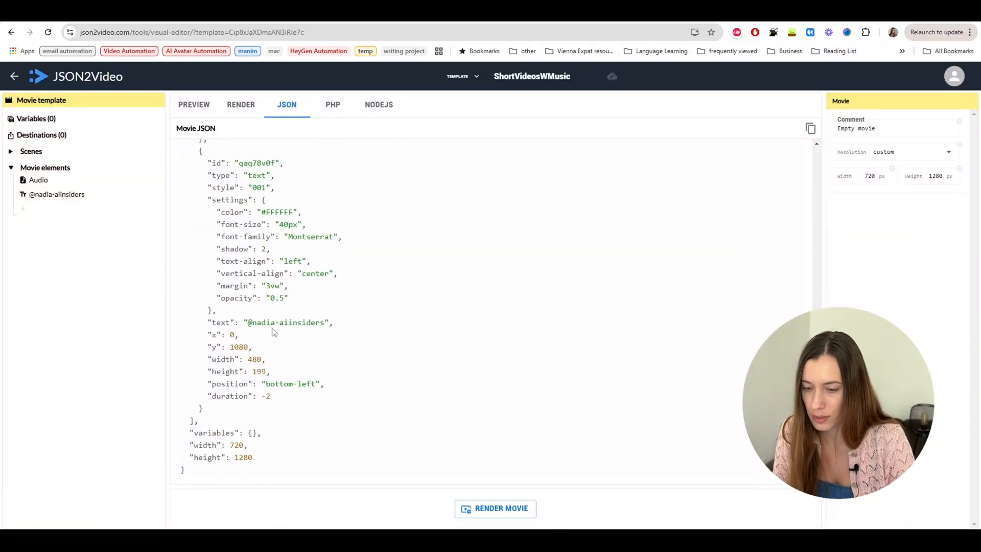
{"action": "scroll", "coordinate": [284, 336], "scroll_direction": "up", "scroll_amount": 5}
{"action": "scroll", "coordinate": [284, 336], "scroll_direction": "up", "scroll_amount": 10}
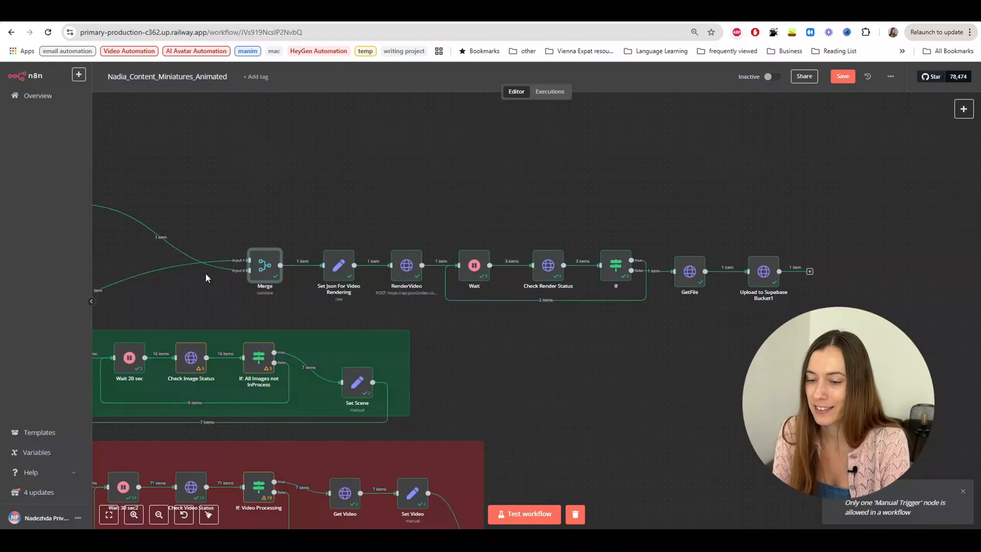
Step: Open the full JSON expression of the Set Json For Video Rendering node and compare it with the movie JSON in JSON2Video
{"action": "double_click", "coordinate": [337, 271]}
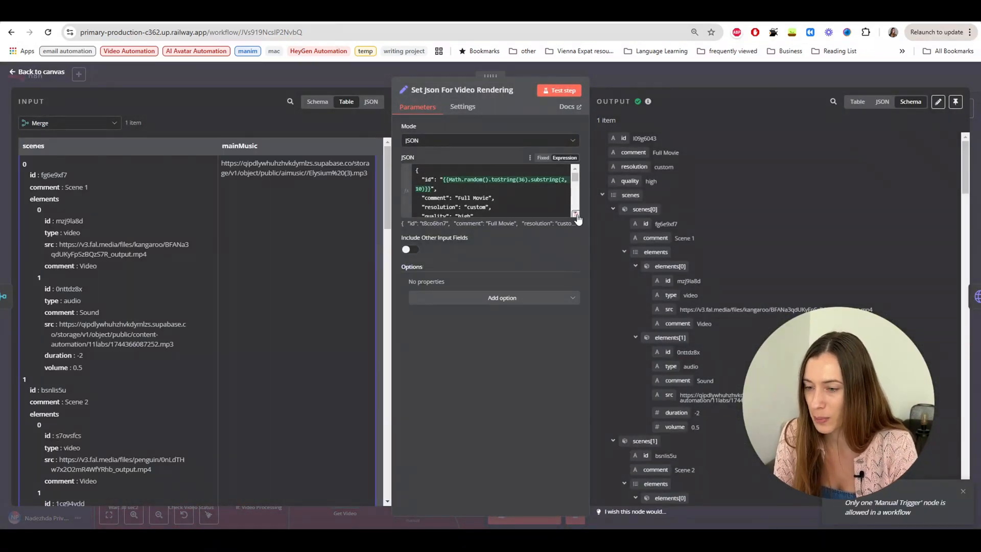
{"action": "left_click", "coordinate": [575, 214]}
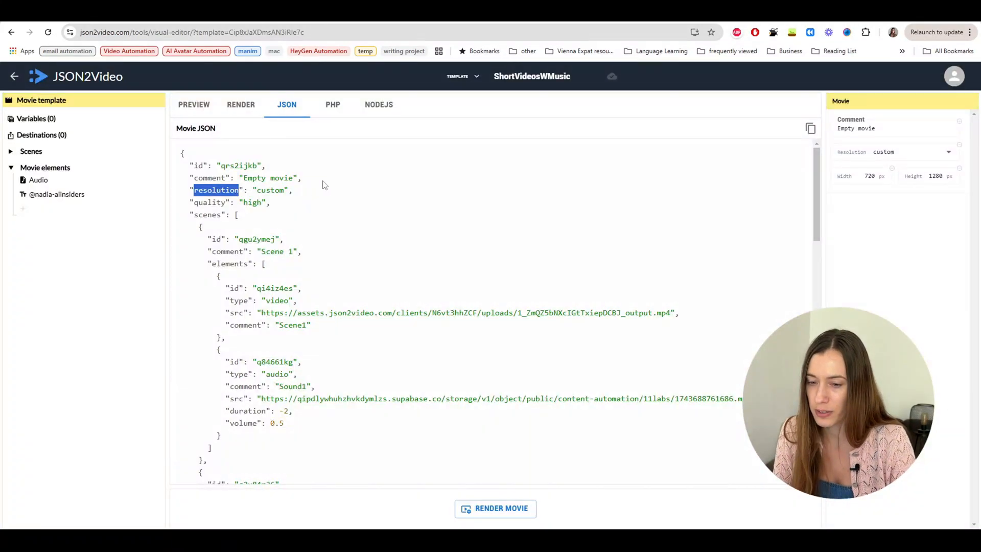
{"action": "scroll", "coordinate": [302, 184], "scroll_direction": "down", "scroll_amount": 5}
{"action": "scroll", "coordinate": [268, 250], "scroll_direction": "down", "scroll_amount": 10}
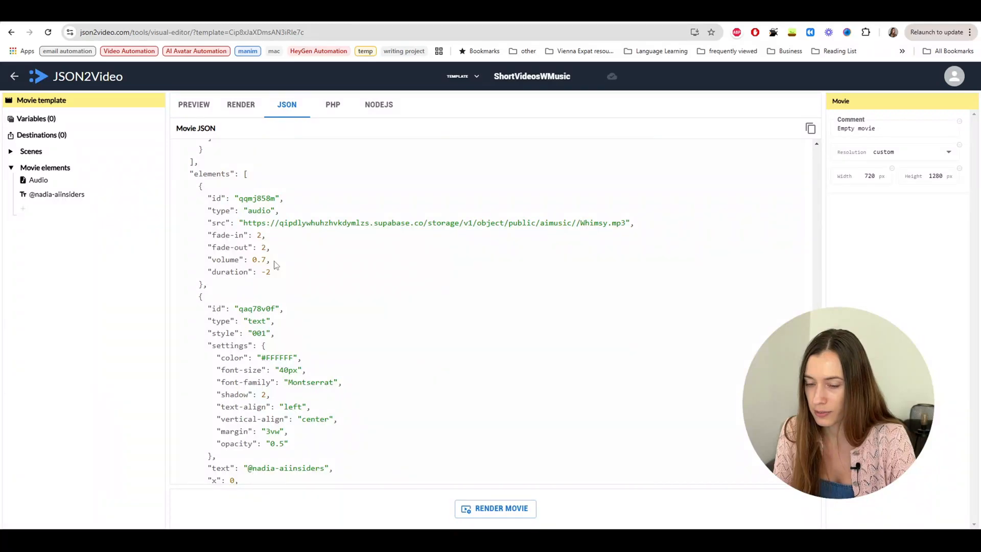
{"action": "scroll", "coordinate": [274, 256], "scroll_direction": "up", "scroll_amount": 20}
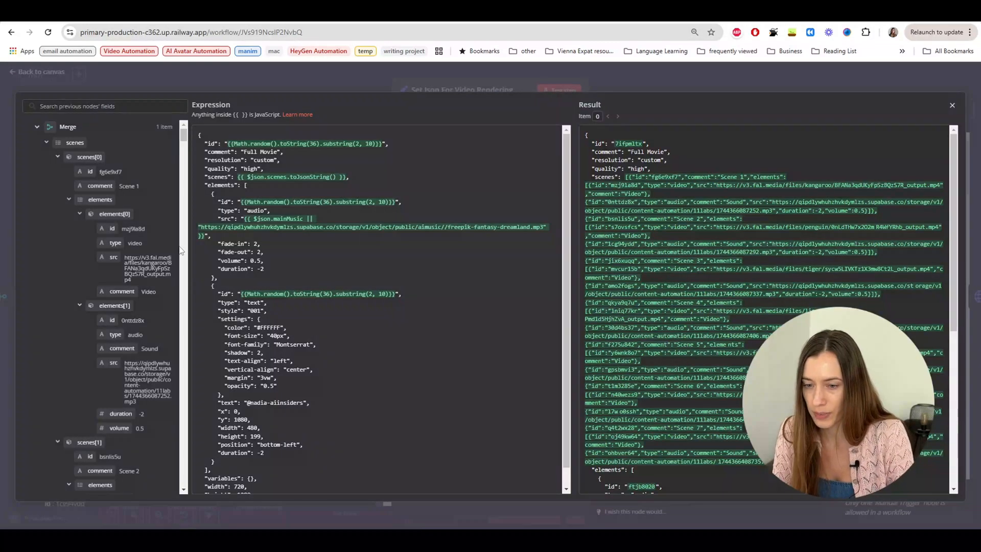
Step: In the node's JSON expression, examine the quality and comment fields and the variables, width and height at the end
{"action": "double_click", "coordinate": [214, 170]}
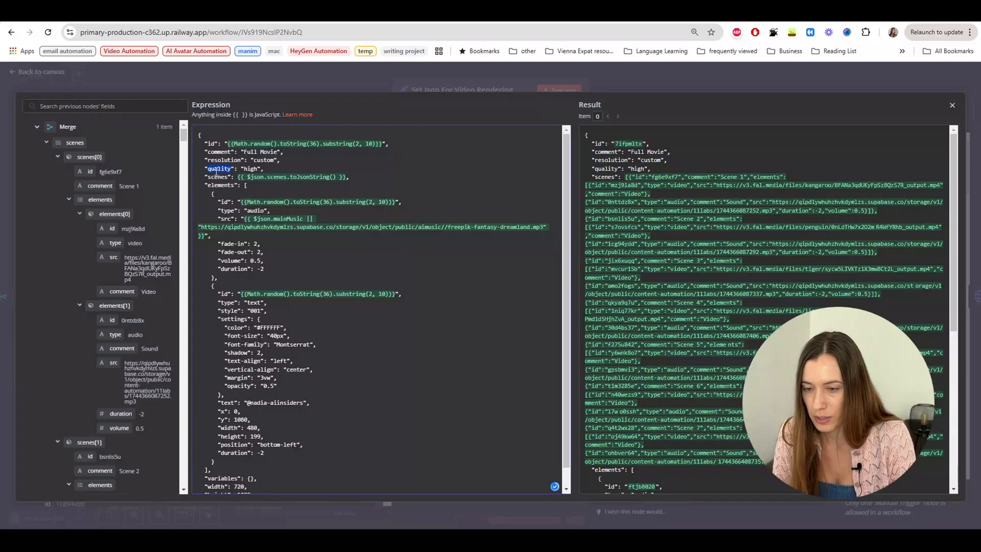
{"action": "left_click", "coordinate": [219, 159]}
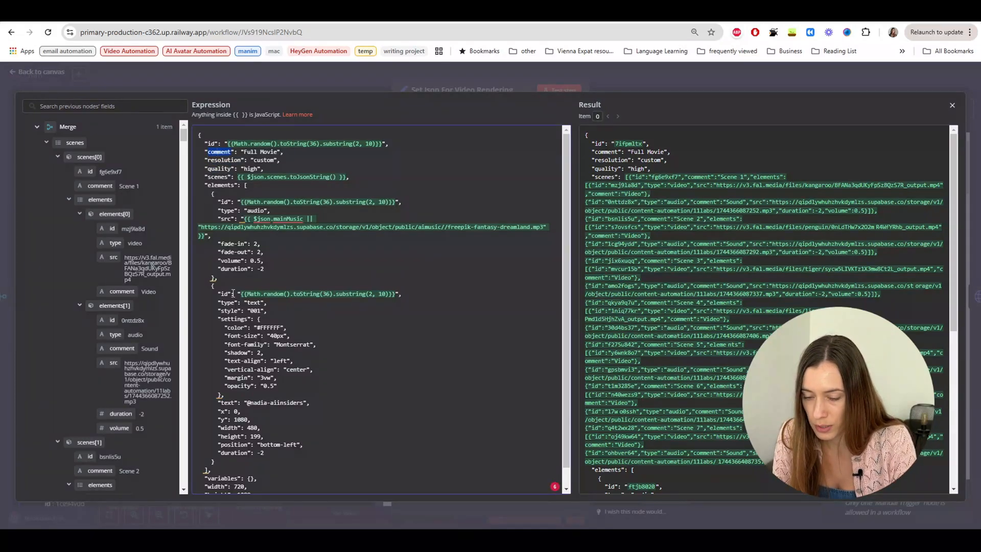
{"action": "scroll", "coordinate": [233, 293], "scroll_direction": "down", "scroll_amount": 1}
{"action": "double_click", "coordinate": [215, 467]}
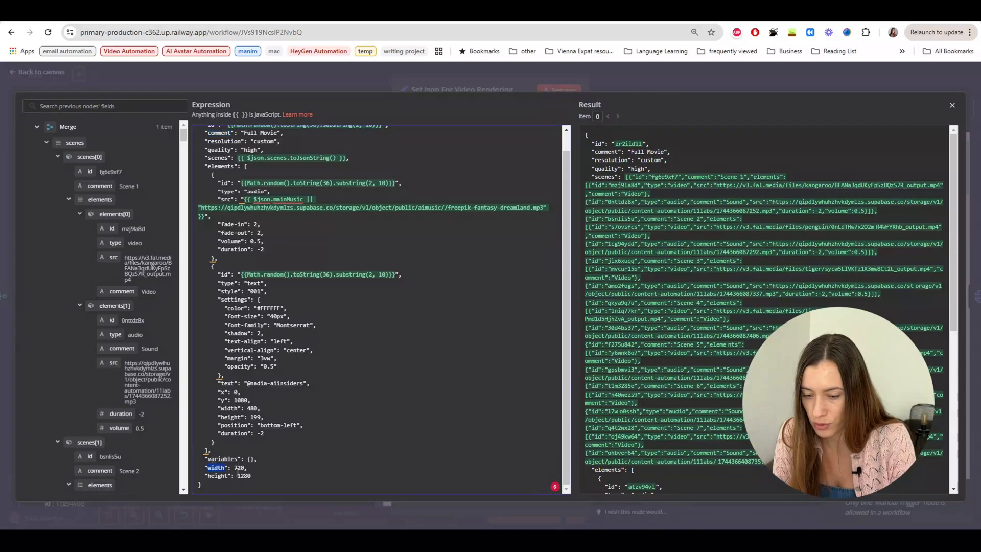
{"action": "left_click_drag", "start_coordinate": [237, 475], "coordinate": [243, 478]}
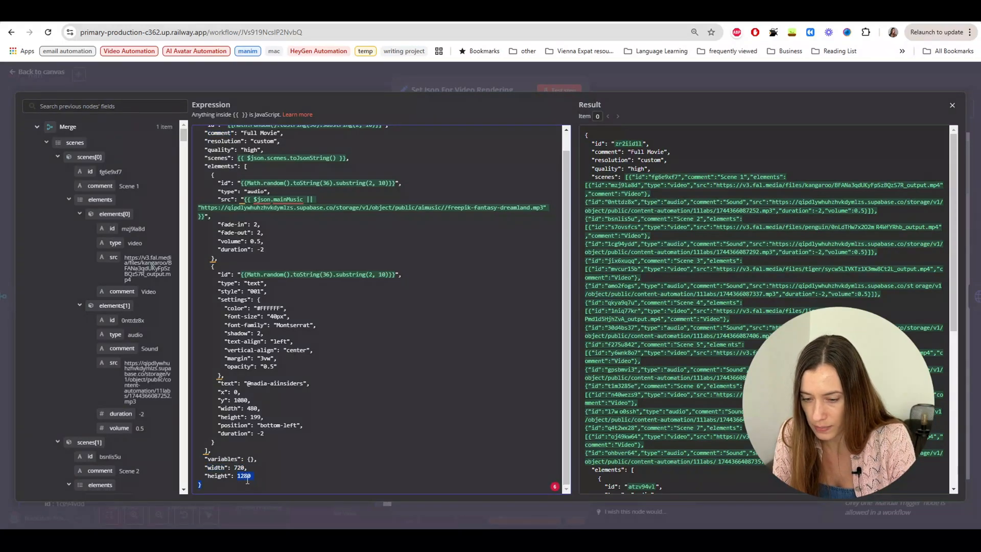
{"action": "double_click", "coordinate": [228, 459]}
{"action": "scroll", "coordinate": [219, 246], "scroll_direction": "up", "scroll_amount": 1}
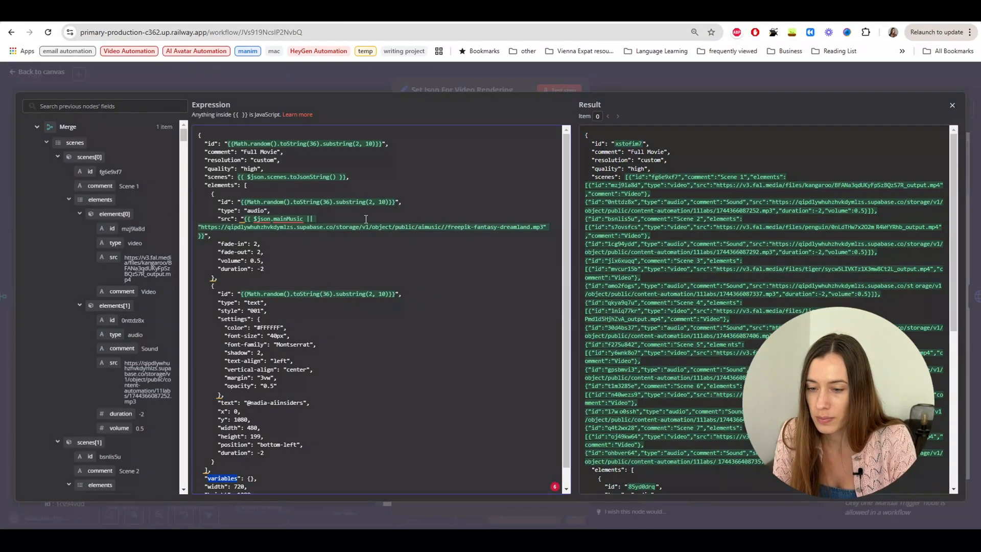
Step: Examine the expression's audio duration, scenes line and text element, and read through the resulting movie JSON
{"action": "left_click_drag", "start_coordinate": [264, 269], "coordinate": [184, 271]}
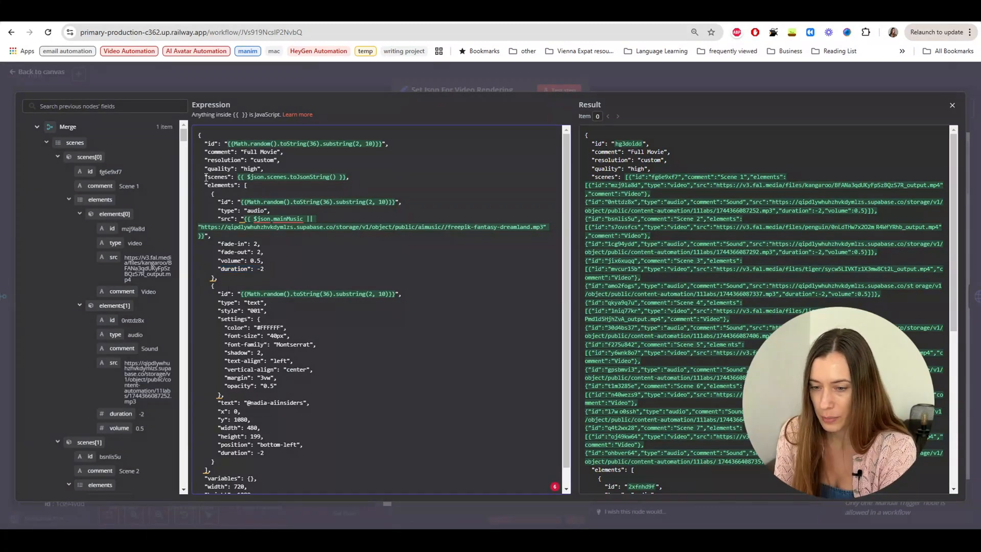
{"action": "left_click_drag", "start_coordinate": [204, 176], "coordinate": [369, 176]}
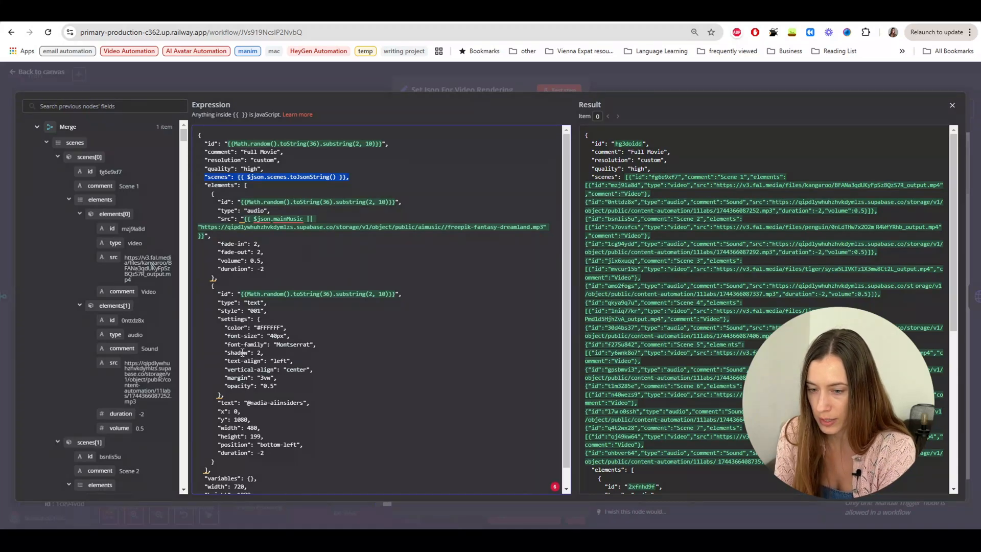
{"action": "left_click_drag", "start_coordinate": [210, 285], "coordinate": [228, 463]}
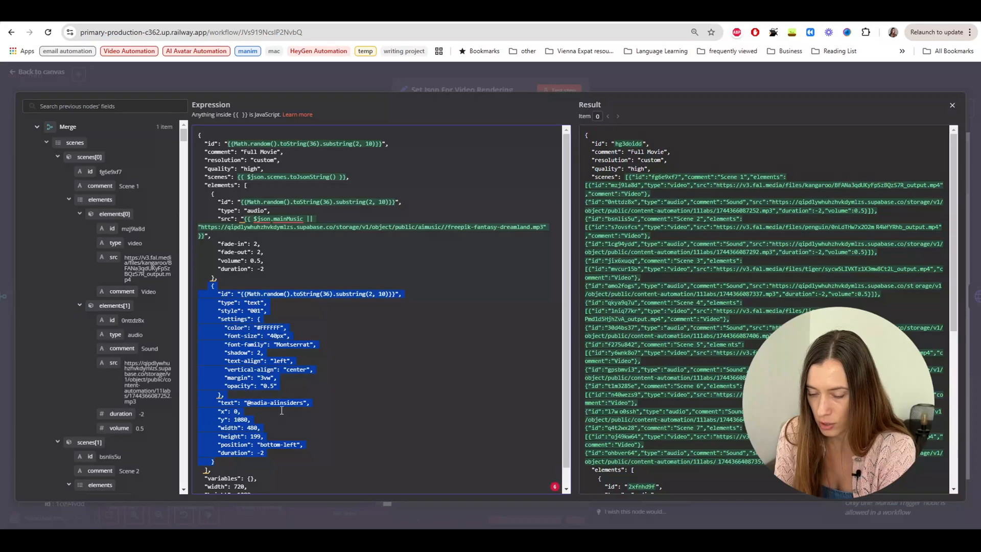
{"action": "left_click", "coordinate": [306, 344]}
{"action": "scroll", "coordinate": [227, 353], "scroll_direction": "down", "scroll_amount": 1}
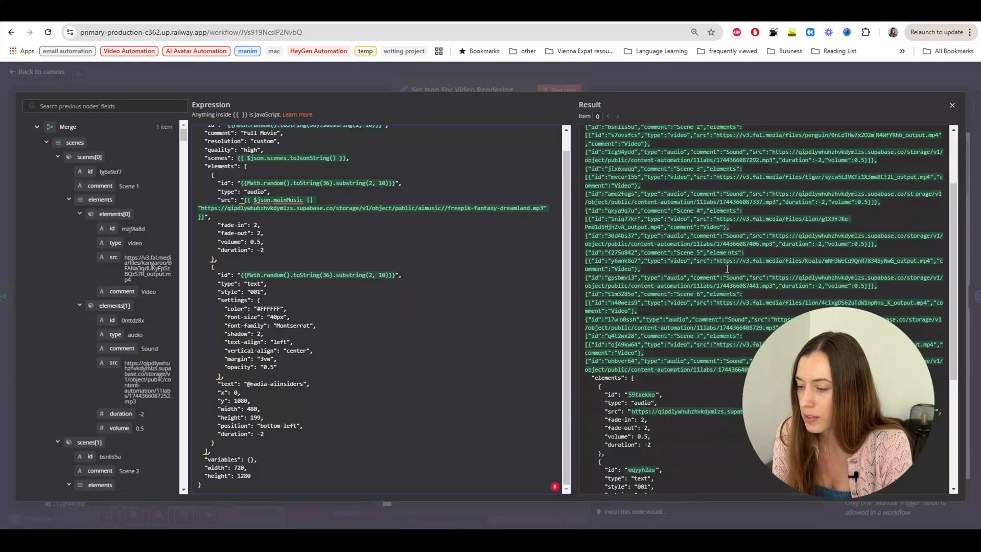
{"action": "scroll", "coordinate": [654, 153], "scroll_direction": "down", "scroll_amount": 5}
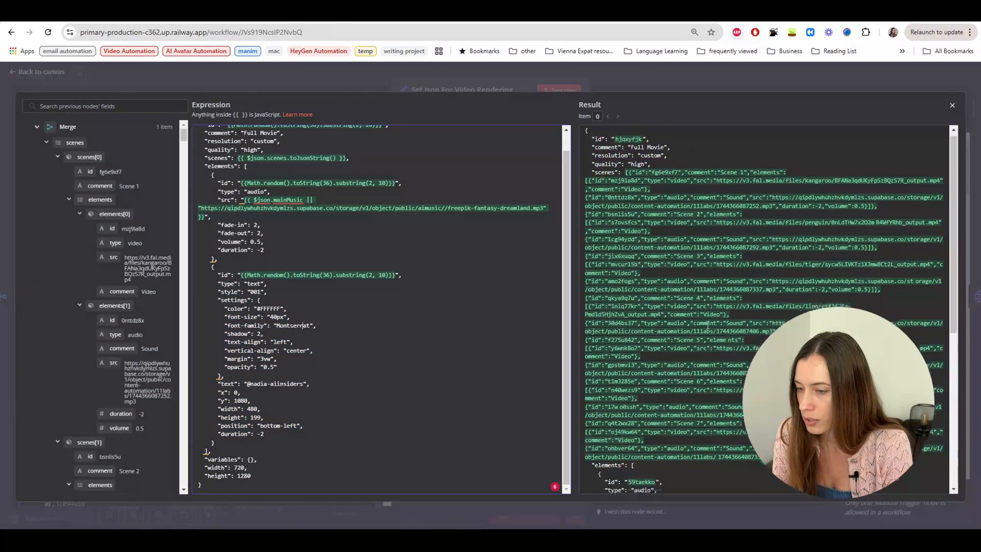
{"action": "scroll", "coordinate": [654, 347], "scroll_direction": "up", "scroll_amount": 10}
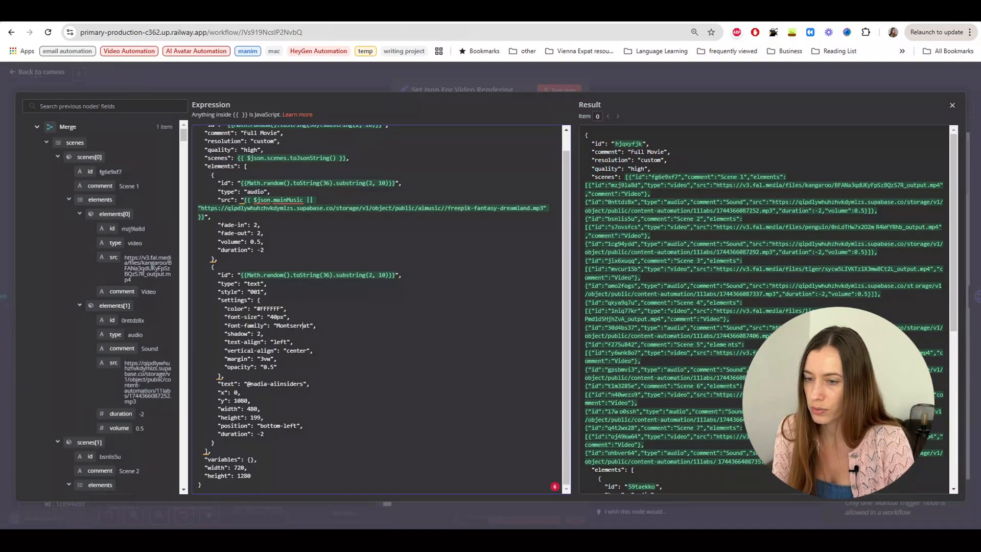
Step: Switch to JSON2Video, view the ShortVideosWMusic template's JSON in its editor, and close it without updating
{"action": "left_click", "coordinate": [327, 14]}
{"action": "mouse_move", "coordinate": [458, 80]}
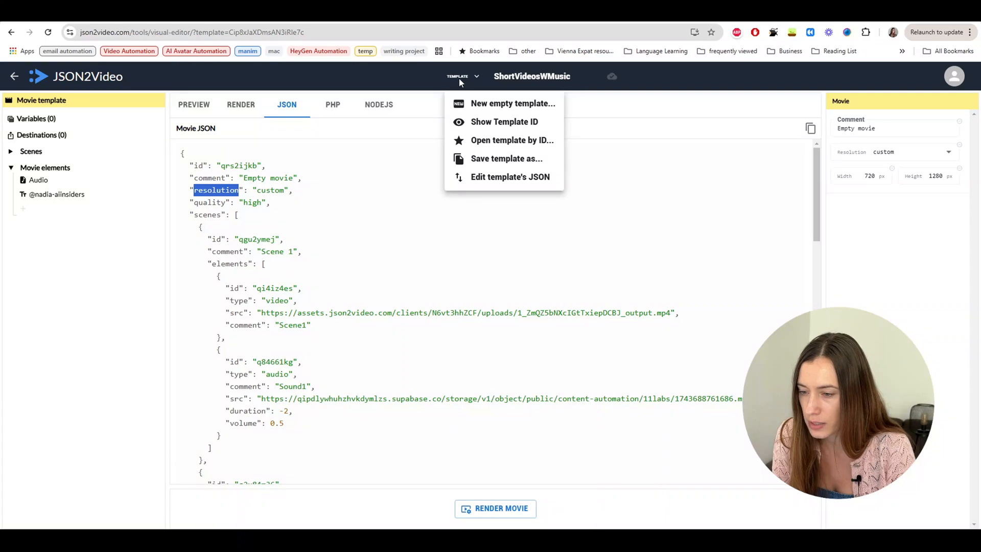
{"action": "left_click", "coordinate": [485, 178]}
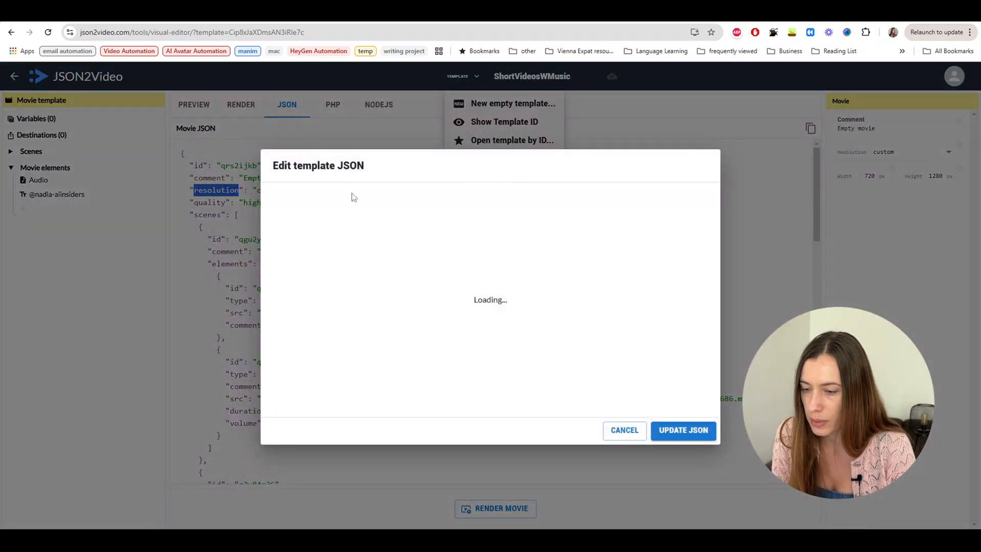
{"action": "left_click", "coordinate": [467, 246]}
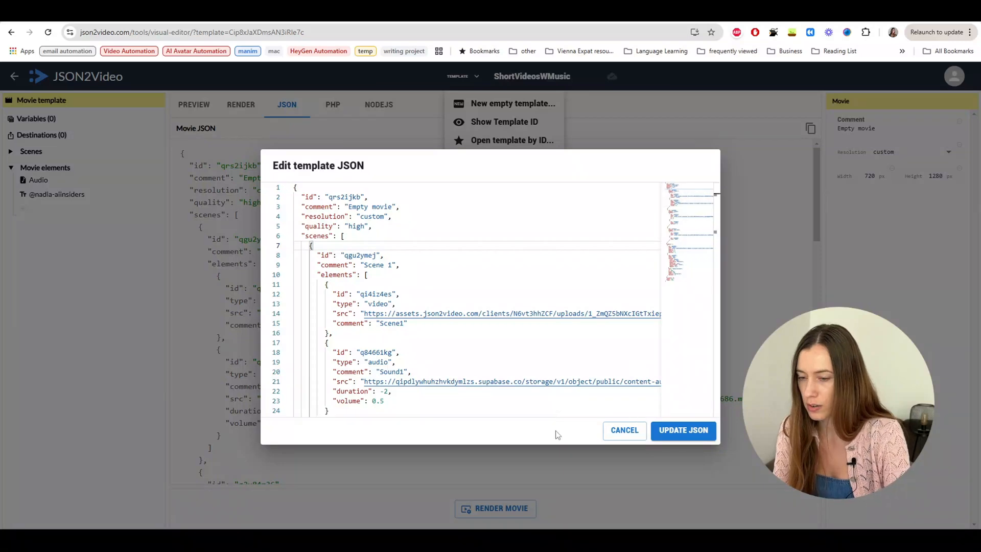
{"action": "left_click", "coordinate": [624, 430]}
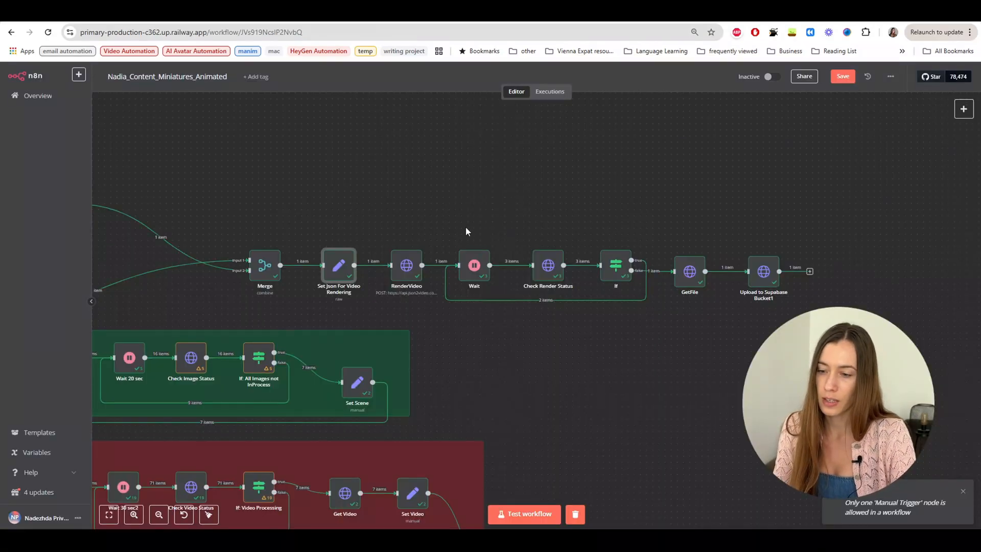
Step: Back in n8n, inspect the Wait node's interval and the project expression in the Check Render Status URL
{"action": "mouse_move", "coordinate": [507, 275]}
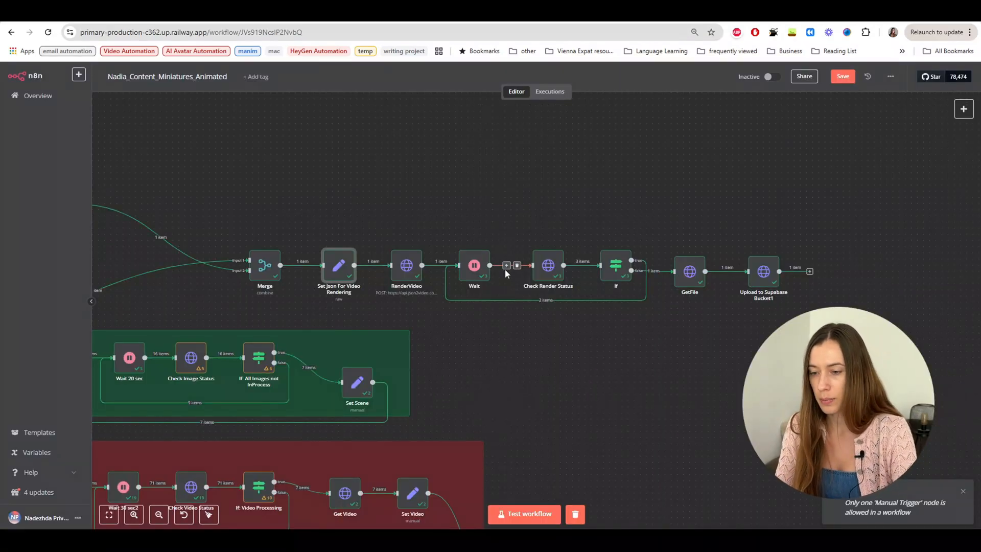
{"action": "double_click", "coordinate": [475, 271]}
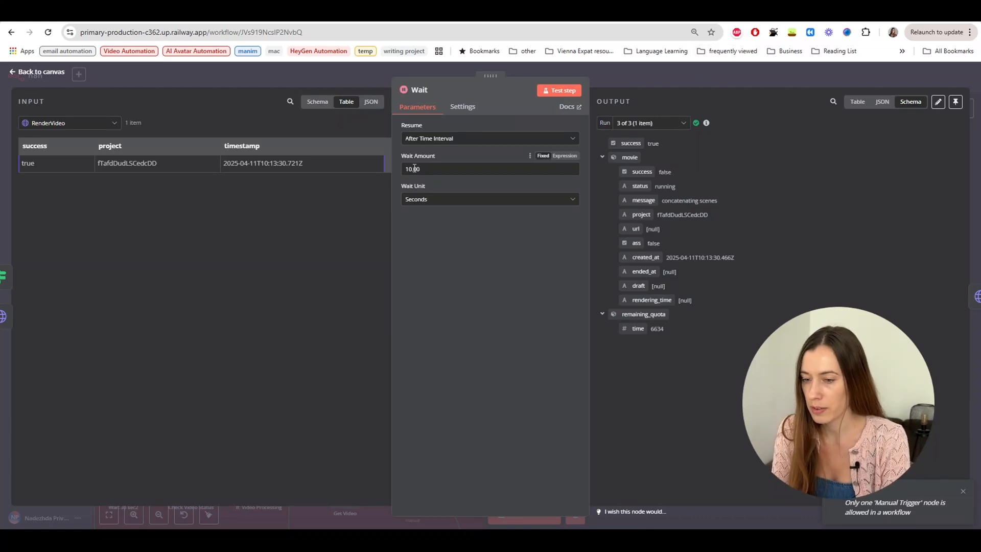
{"action": "left_click", "coordinate": [677, 67]}
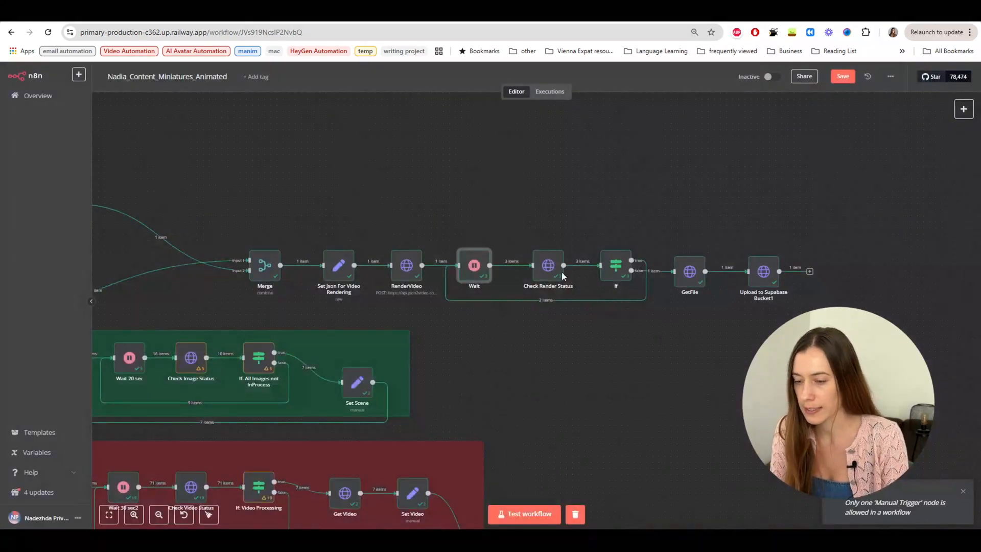
{"action": "double_click", "coordinate": [539, 268]}
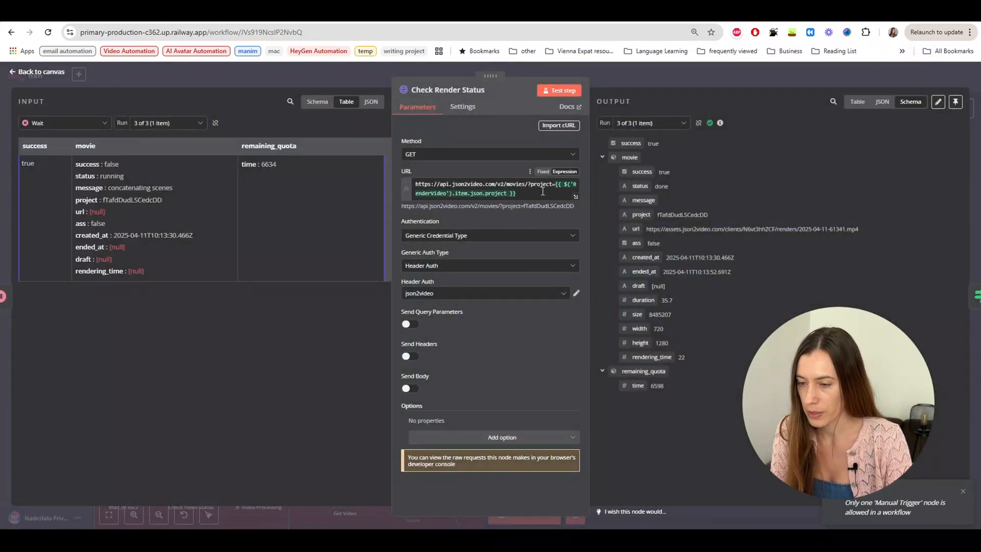
{"action": "left_click", "coordinate": [541, 192]}
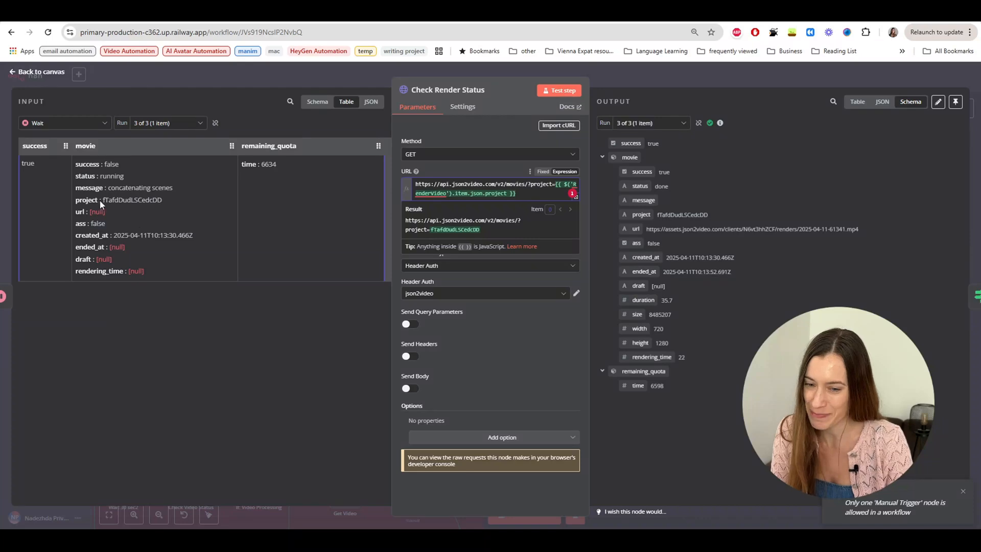
{"action": "left_click", "coordinate": [695, 69]}
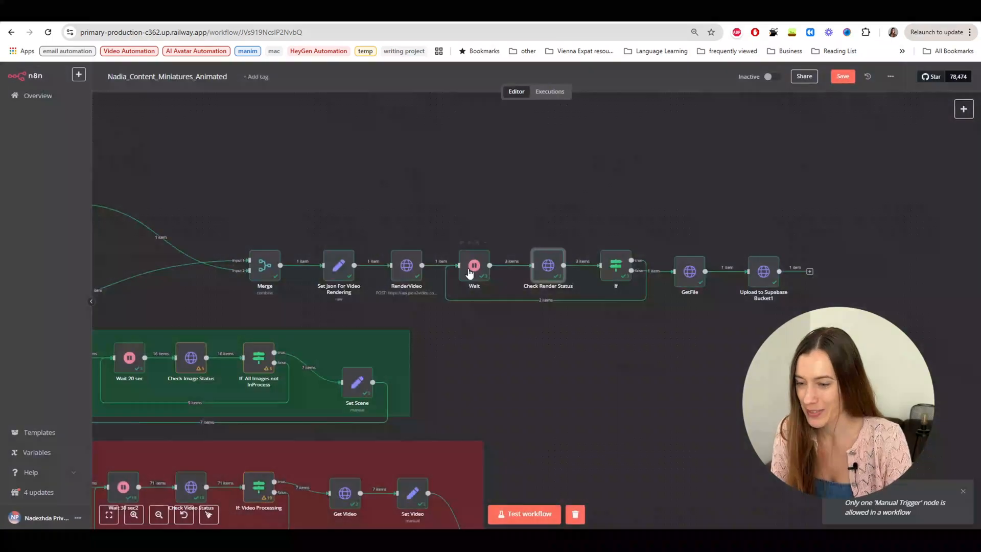
Step: Inspect the RenderVideo node's POST request settings and the project value in its output
{"action": "left_click", "coordinate": [406, 270]}
{"action": "double_click", "coordinate": [407, 273]}
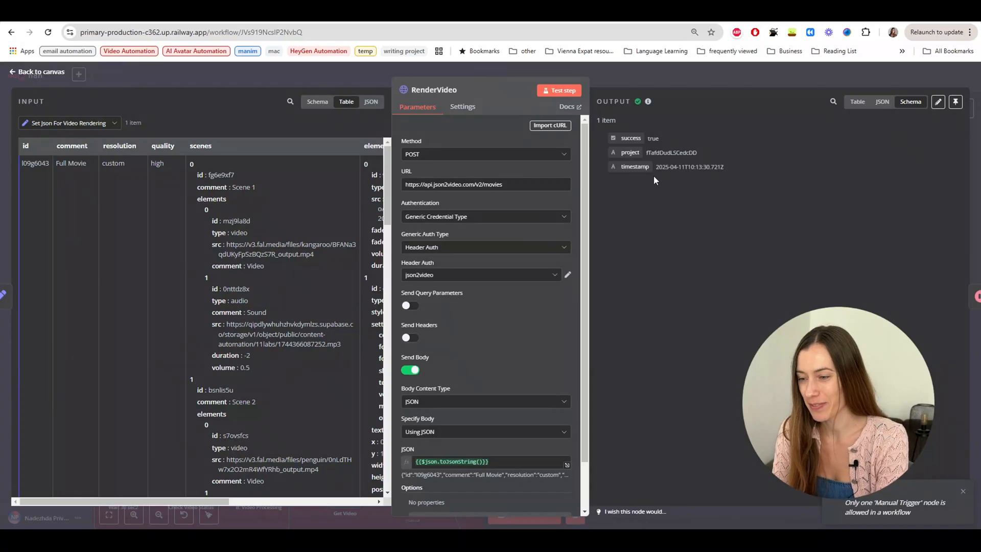
{"action": "left_click", "coordinate": [701, 72]}
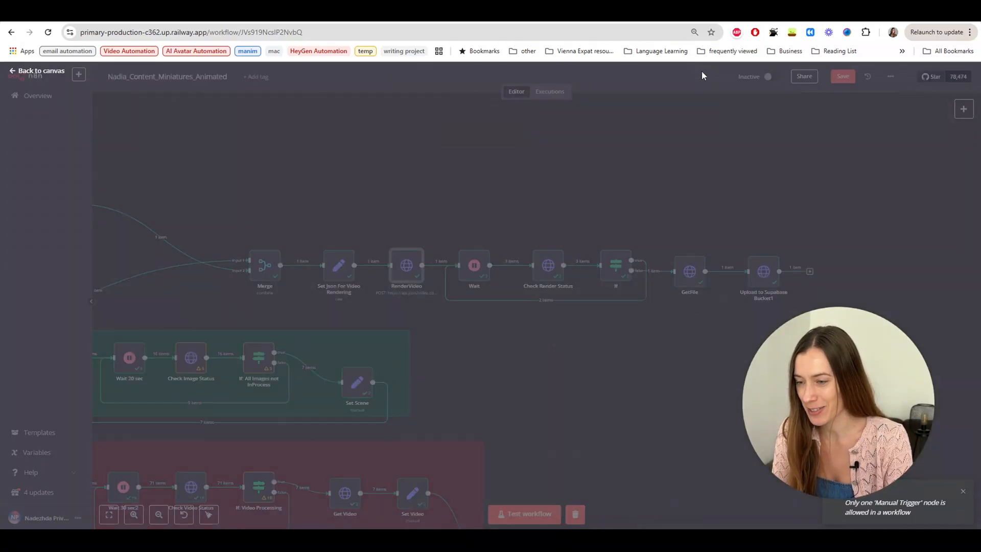
Step: Reopen Check Render Status, leave the template editor in JSON2Video, and review the node's header authentication settings
{"action": "double_click", "coordinate": [550, 267]}
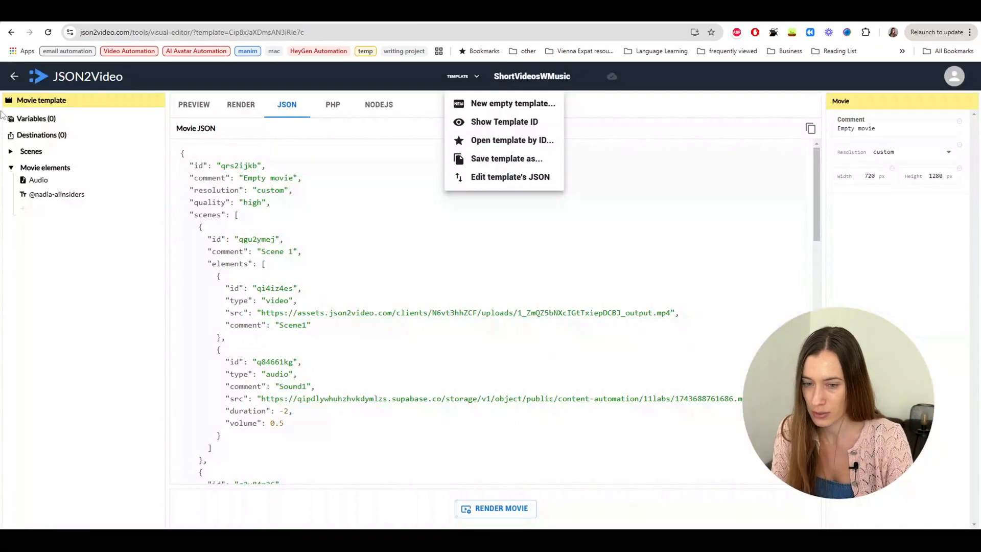
{"action": "left_click", "coordinate": [14, 78]}
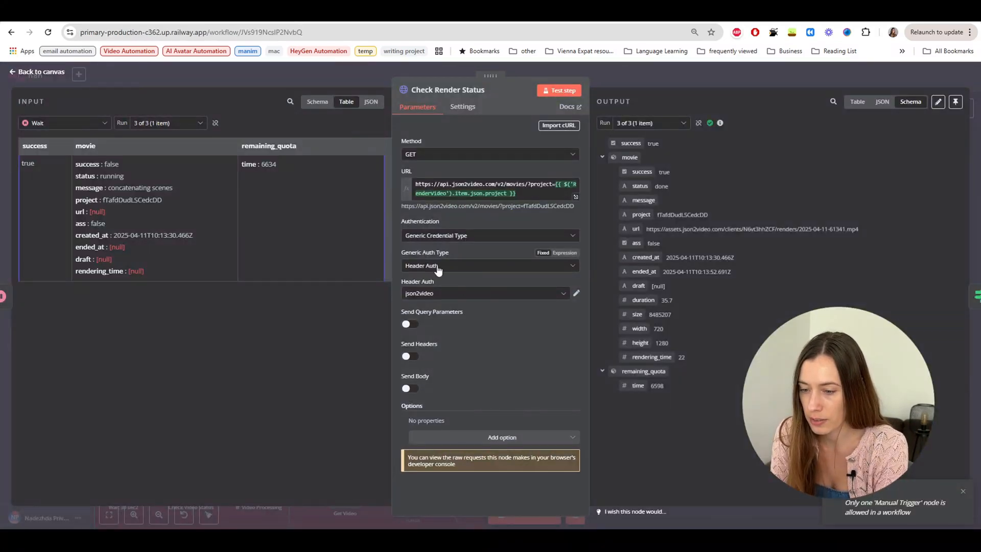
{"action": "left_click", "coordinate": [697, 76]}
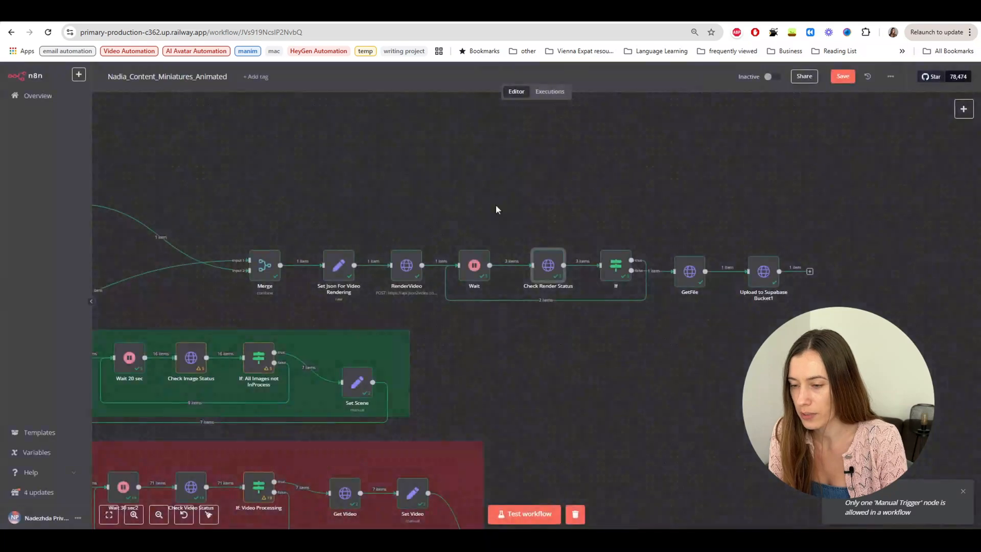
Step: Review the If node's movie status condition, and preview the rendered video in the GetFile node's output
{"action": "double_click", "coordinate": [615, 265]}
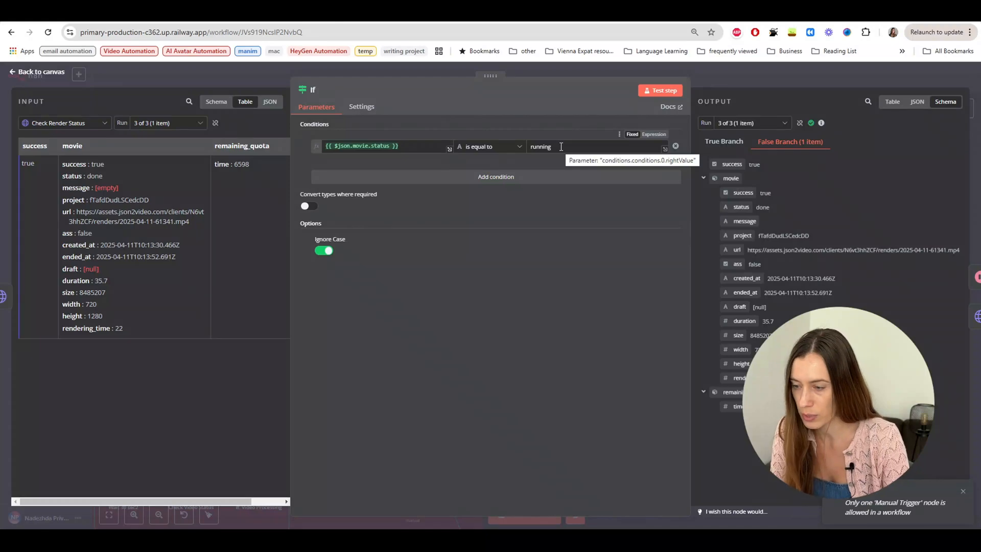
{"action": "left_click", "coordinate": [798, 78]}
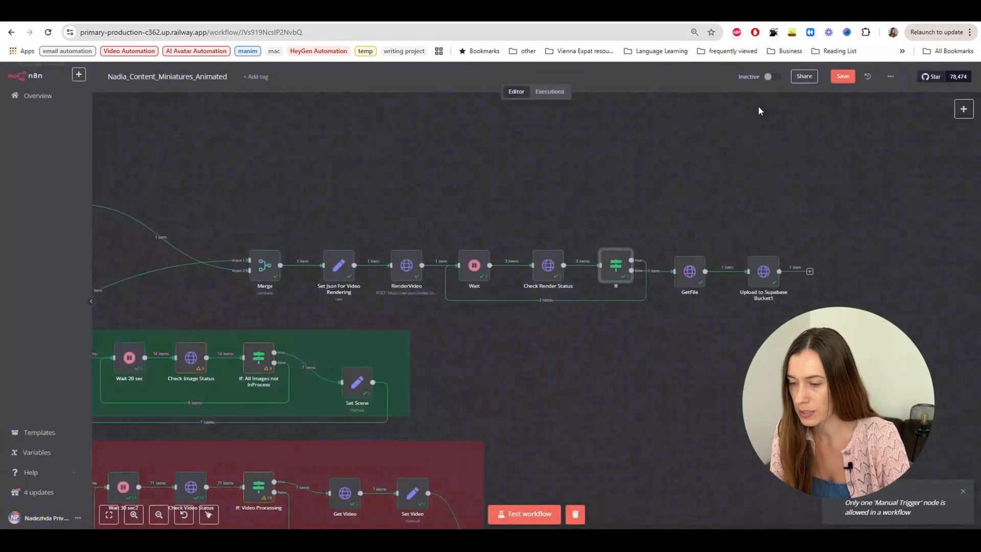
{"action": "double_click", "coordinate": [691, 281]}
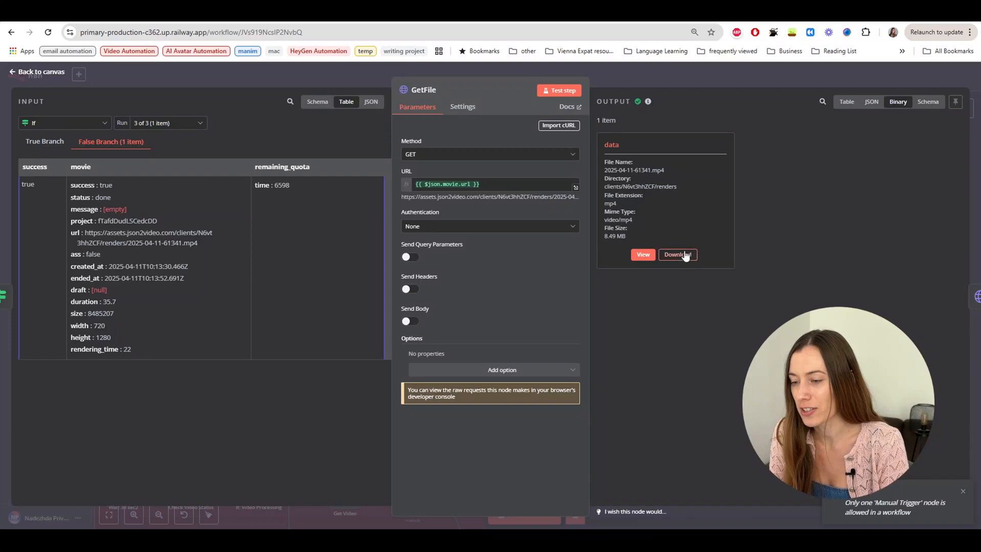
{"action": "left_click", "coordinate": [644, 257]}
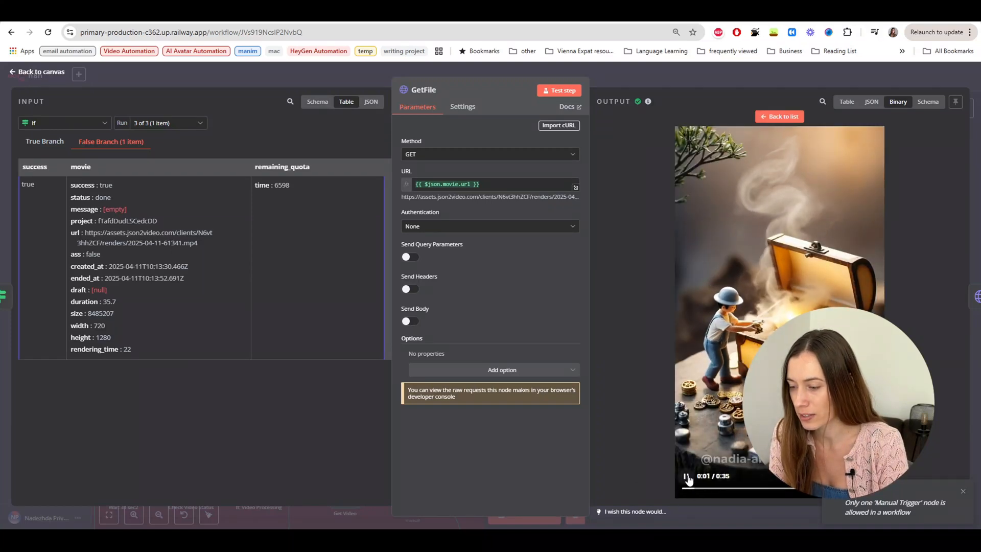
{"action": "left_click", "coordinate": [784, 77]}
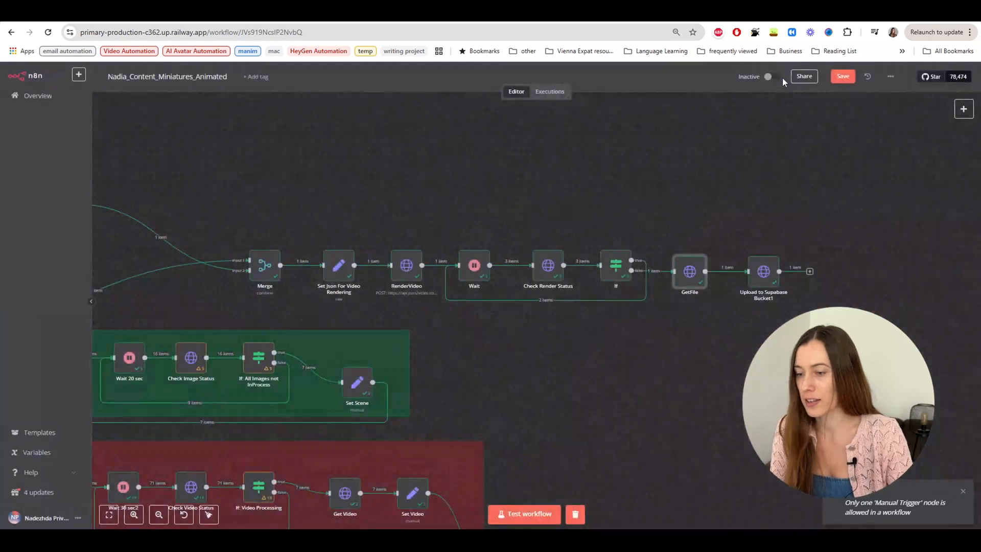
Step: Review the Upload to Supabase Bucket1 node's POST request, header authentication and binary file body settings
{"action": "mouse_move", "coordinate": [689, 281]}
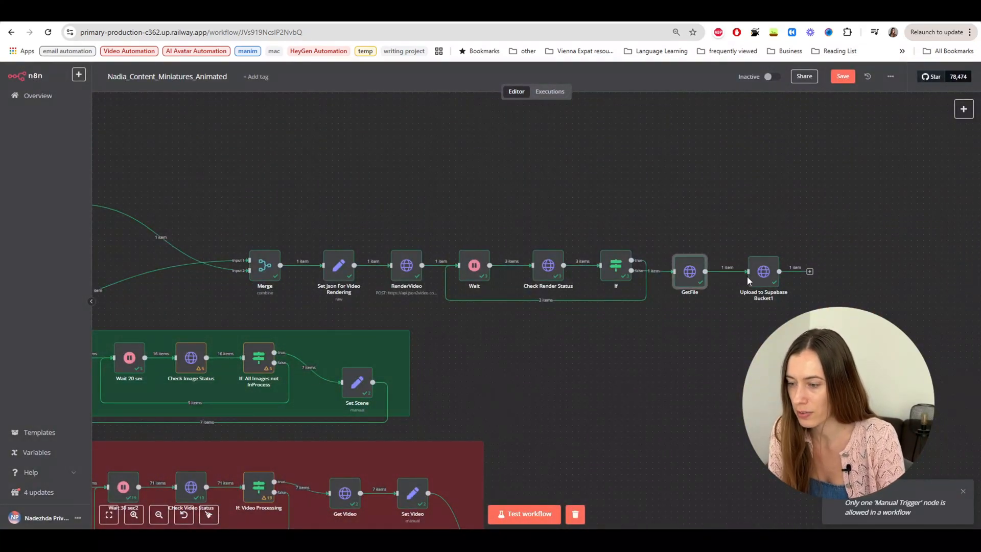
{"action": "mouse_move", "coordinate": [762, 283]}
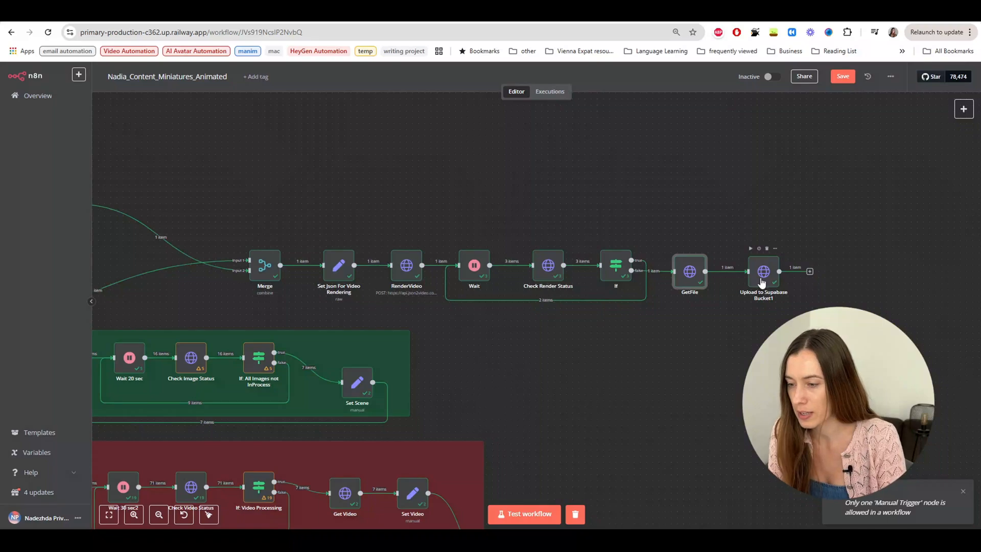
{"action": "double_click", "coordinate": [761, 278]}
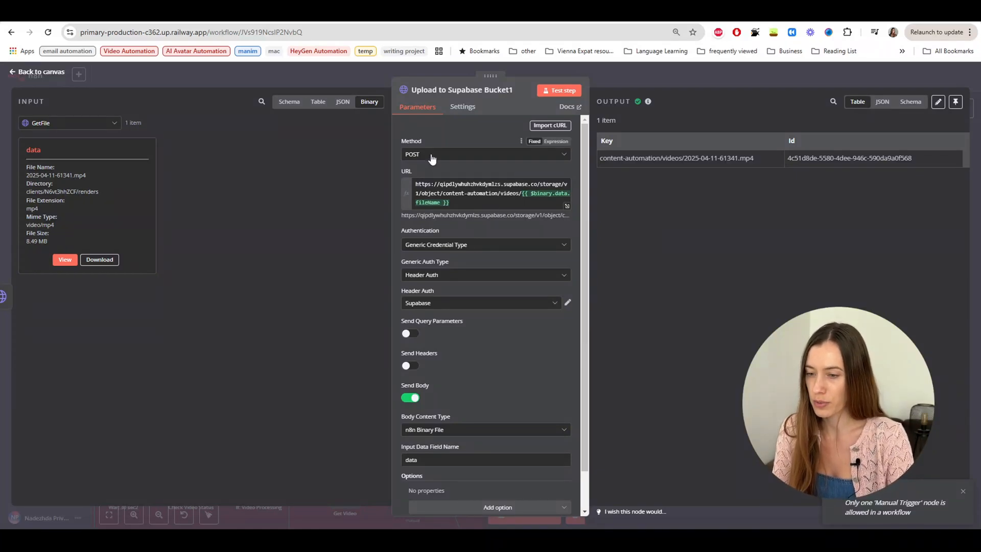
{"action": "scroll", "coordinate": [529, 306], "scroll_direction": "down", "scroll_amount": 2}
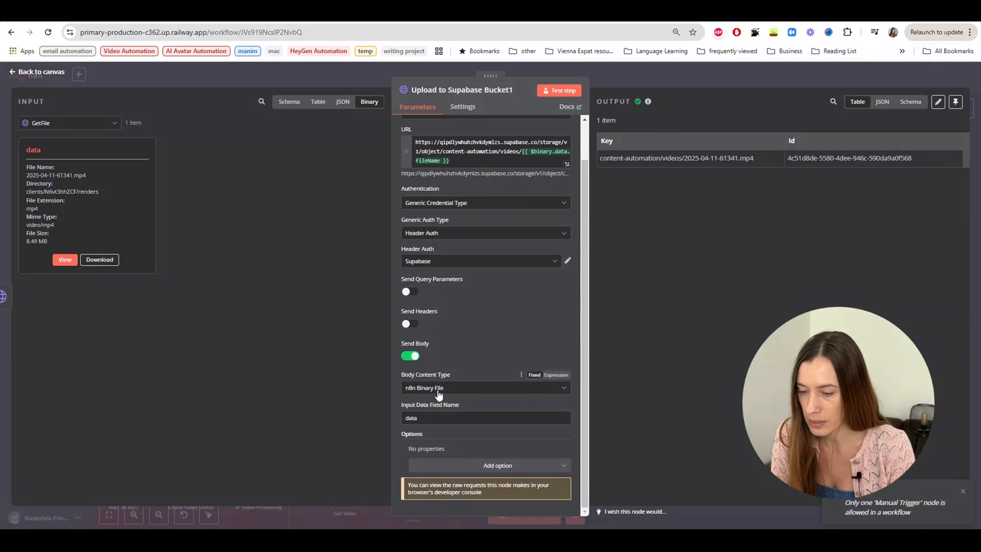
{"action": "left_click", "coordinate": [652, 77]}
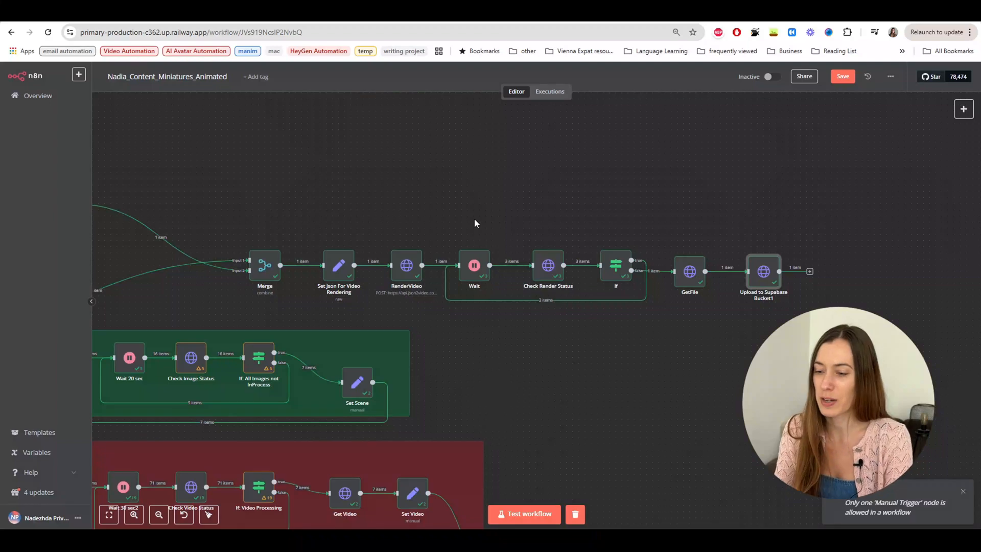
Step: Inspect the Retry On Fail settings of the Generate Image: Freepick1 node, and look over the workflow from the creative producer agent onward
{"action": "left_click_drag", "start_coordinate": [527, 388], "coordinate": [778, 246]}
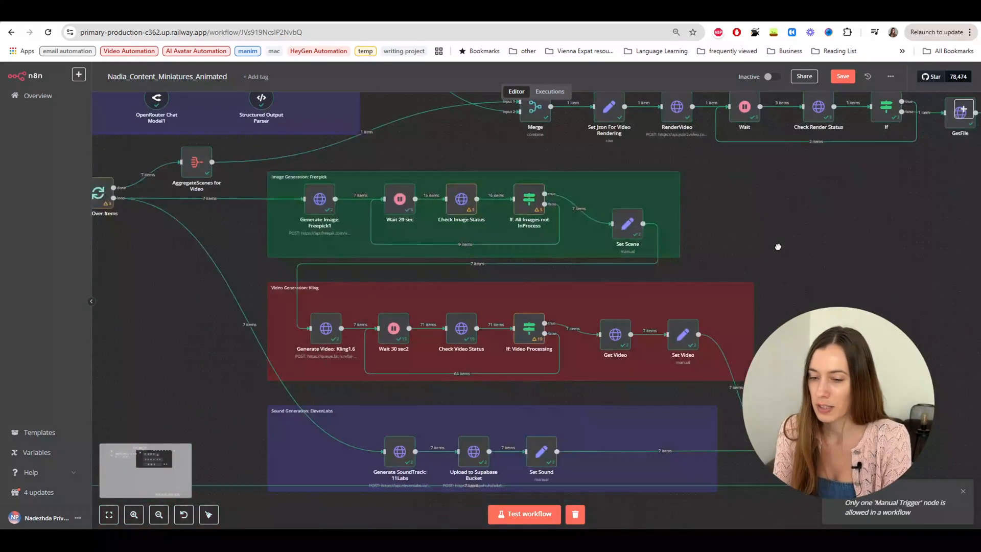
{"action": "double_click", "coordinate": [319, 206]}
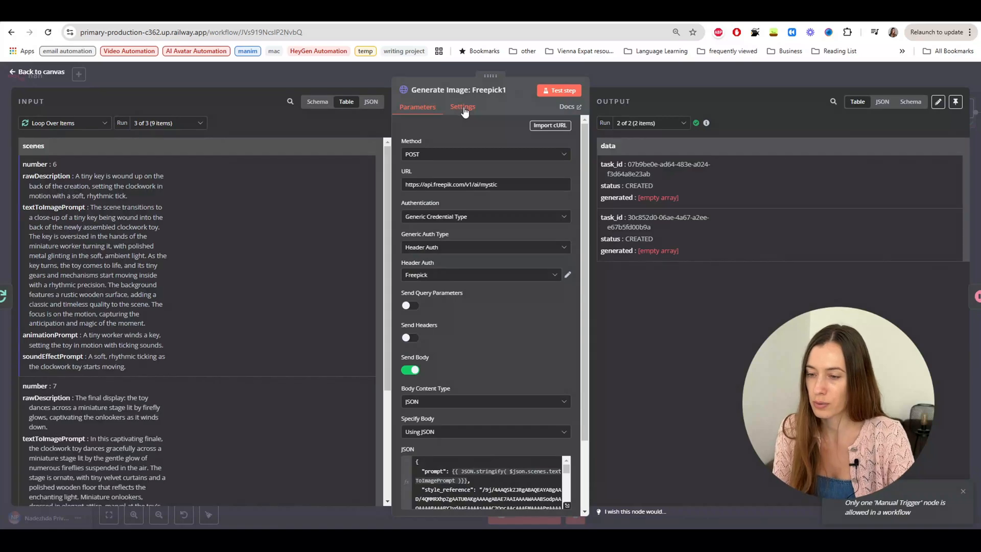
{"action": "left_click", "coordinate": [460, 106]}
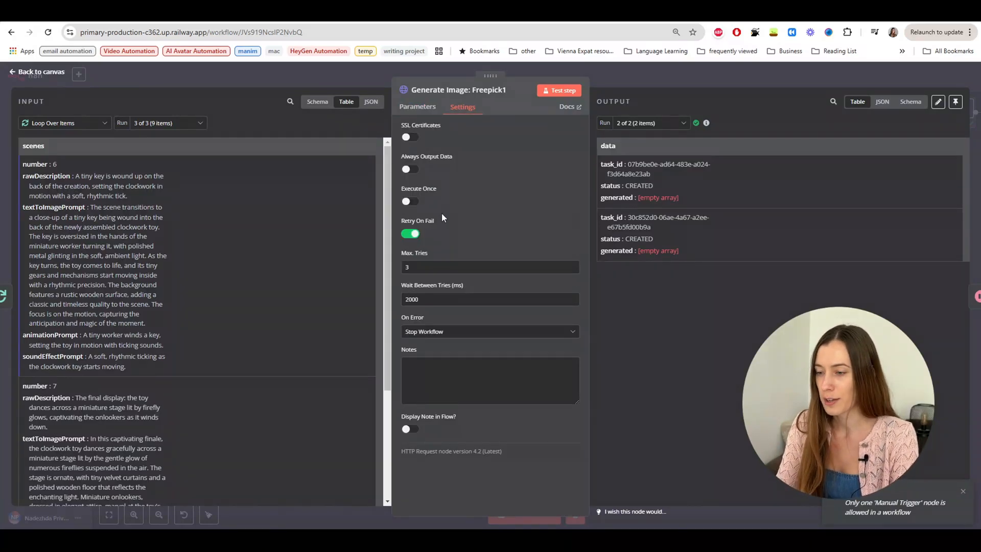
{"action": "left_click", "coordinate": [715, 79]}
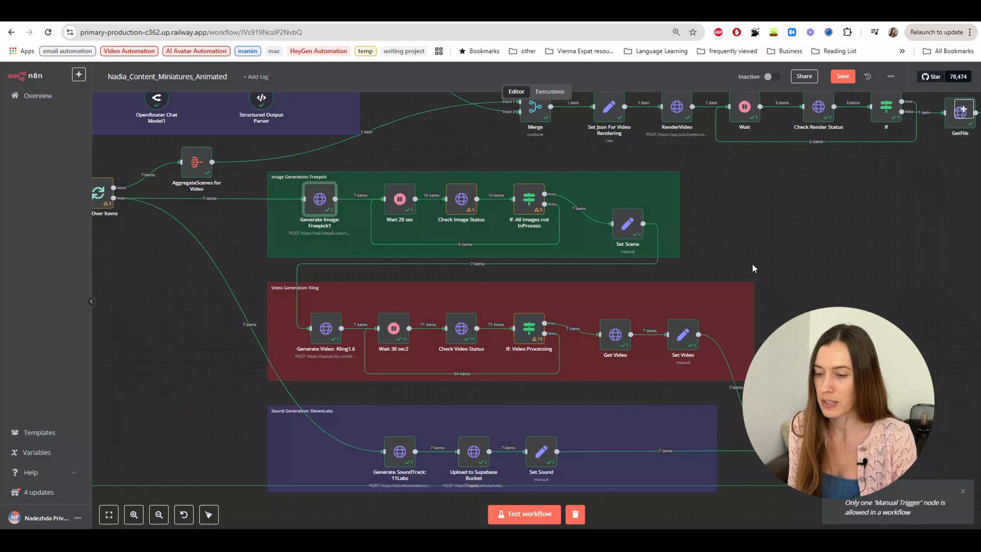
{"action": "scroll", "coordinate": [738, 243], "scroll_direction": "down", "scroll_amount": 2}
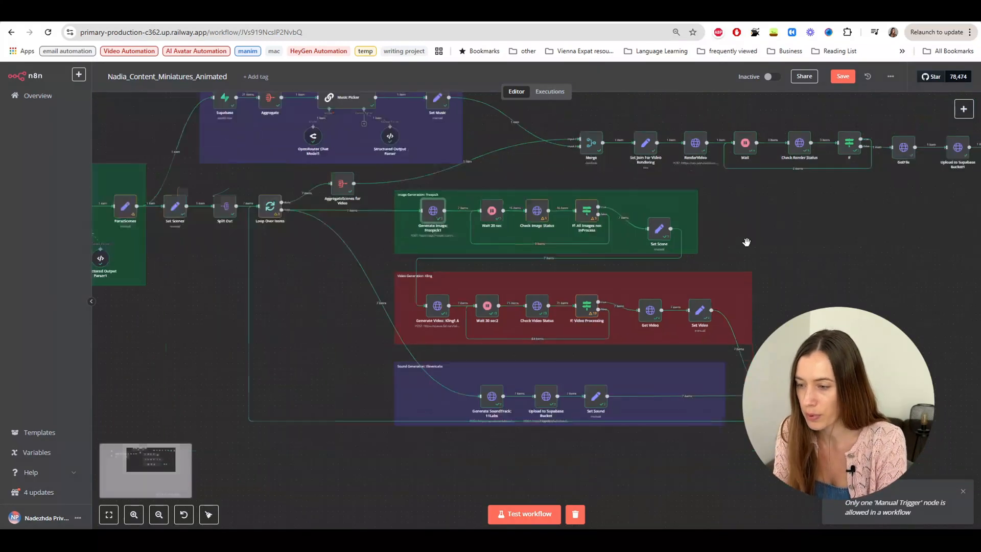
{"action": "left_click_drag", "start_coordinate": [203, 316], "coordinate": [405, 390]}
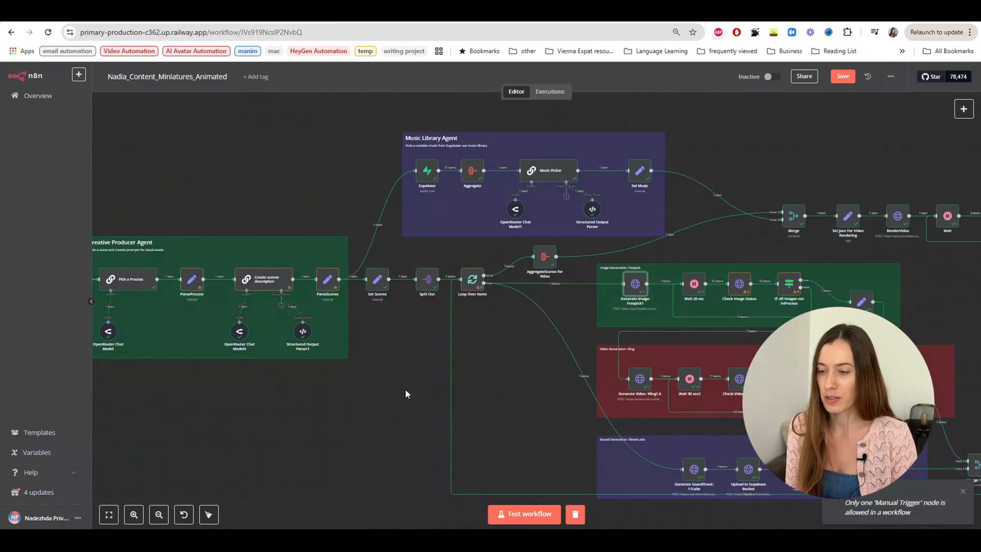
Step: Switch to fal.ai to view the Kling image-to-video requests, and check the purchased top-up on JSON2Video's Credits page
{"action": "left_click", "coordinate": [307, 11]}
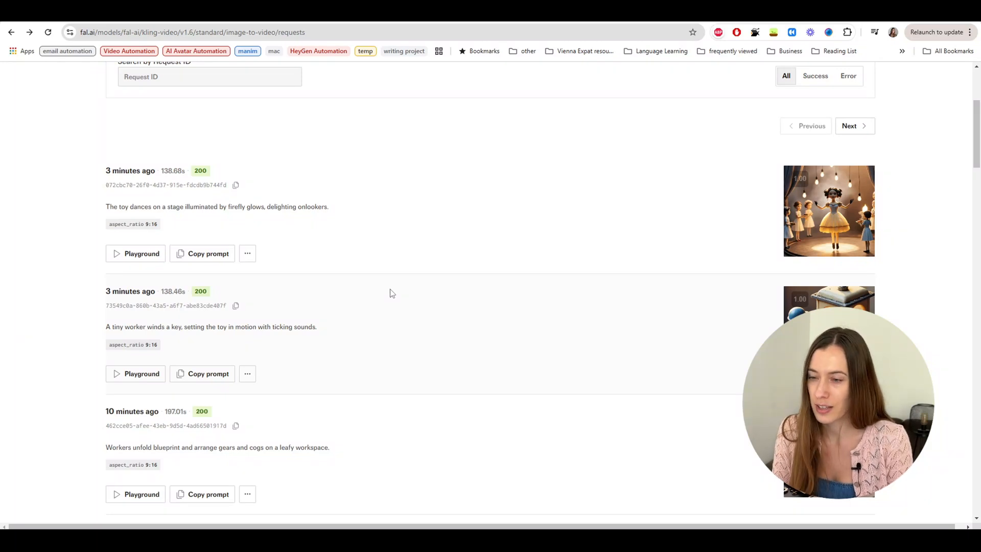
{"action": "key", "text": "ctrl+Tab"}
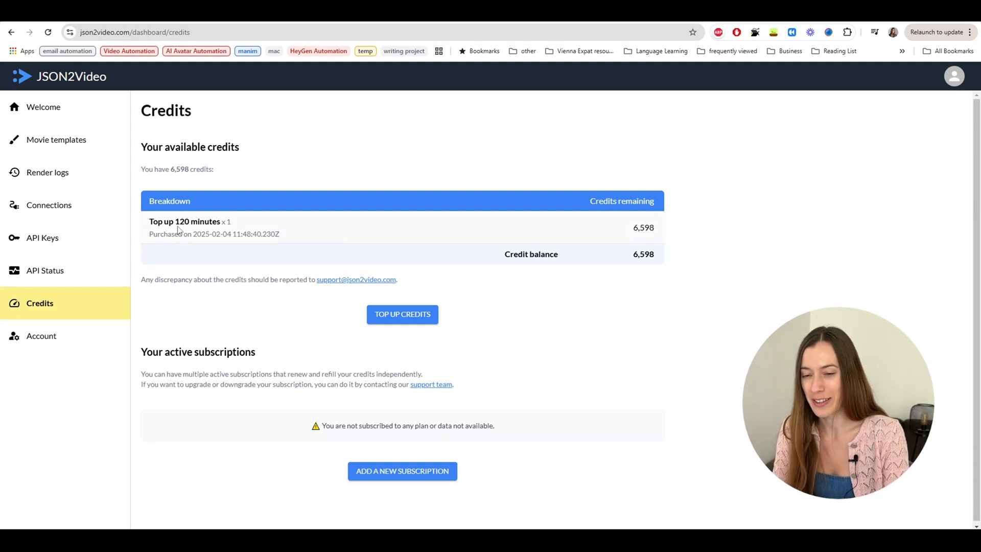
{"action": "left_click_drag", "start_coordinate": [180, 221], "coordinate": [229, 225]}
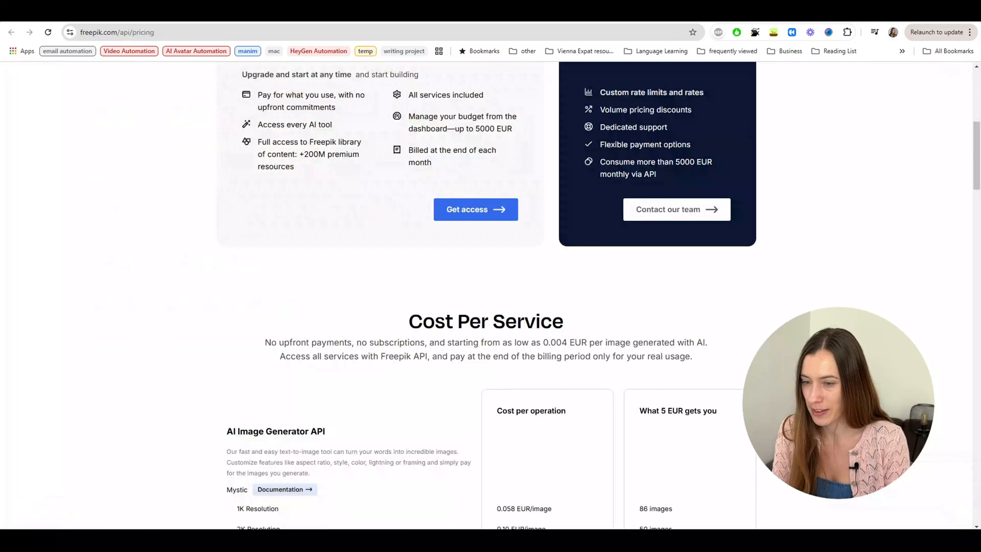
Step: On Freepik's API pricing page, examine the cost per image for Mystic at 1K resolution
{"action": "scroll", "coordinate": [185, 339], "scroll_direction": "down", "scroll_amount": 3}
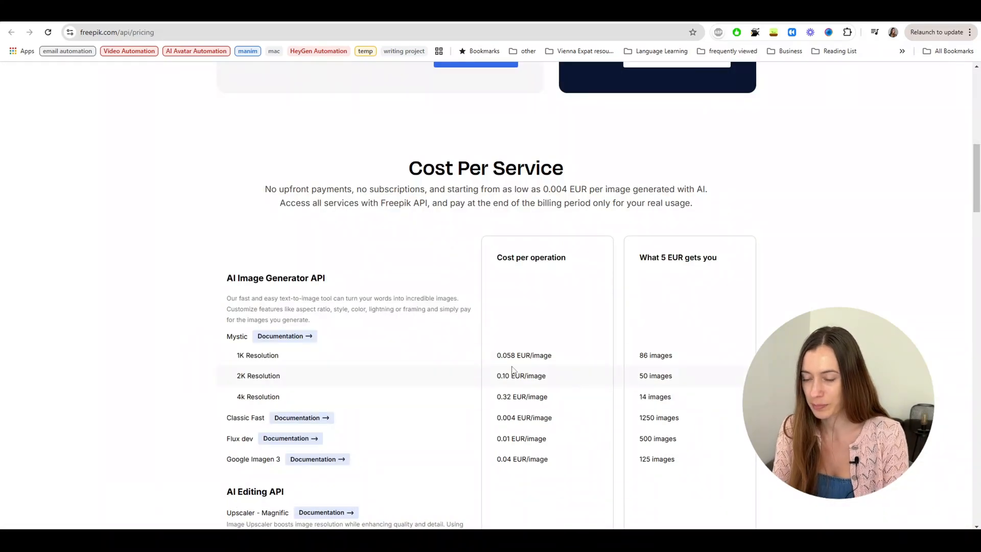
{"action": "left_click_drag", "start_coordinate": [496, 356], "coordinate": [517, 359]}
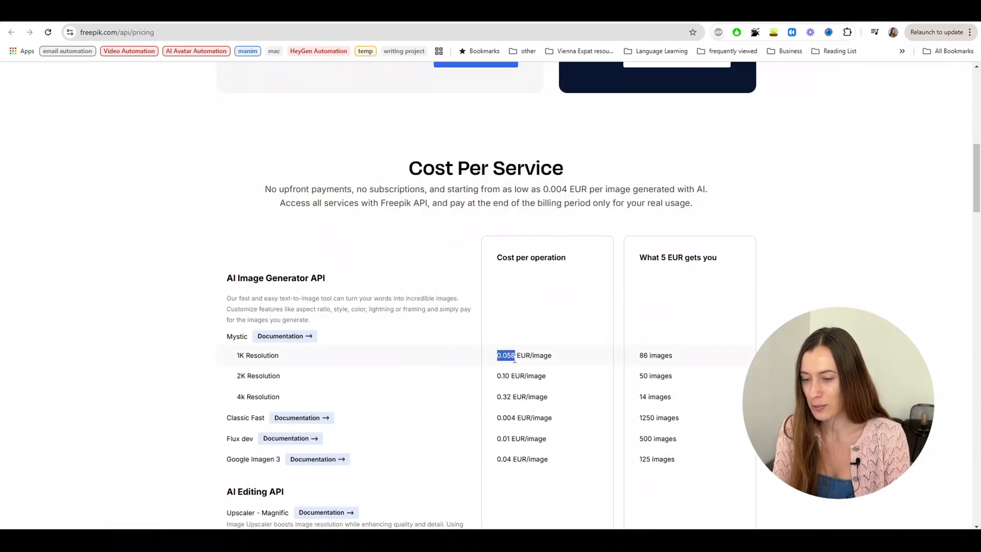
{"action": "left_click", "coordinate": [514, 357]}
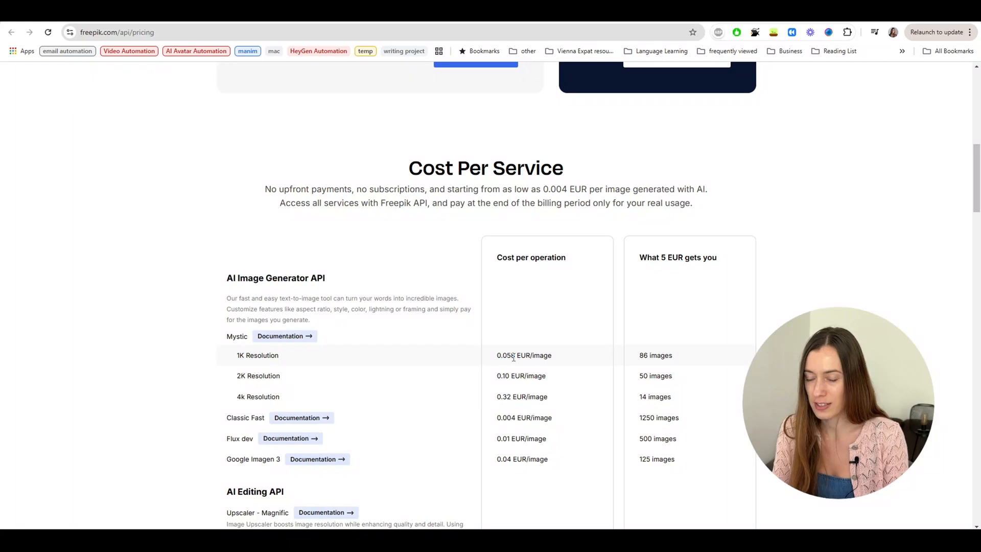